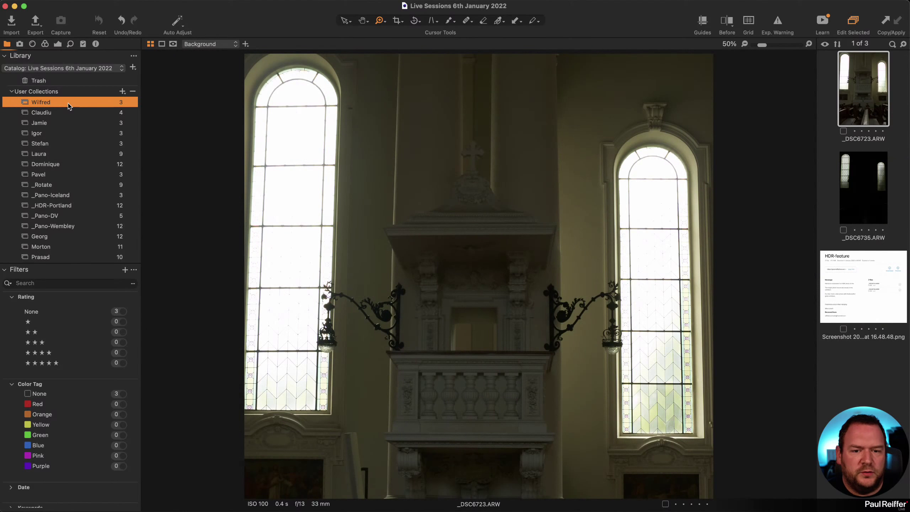
# - View the two church exposures _DSC6735 and _DSC6723 in turn at full-frame size
pyautogui.keyDown('alt'); pyautogui.click(593, 148); pyautogui.keyUp('alt')
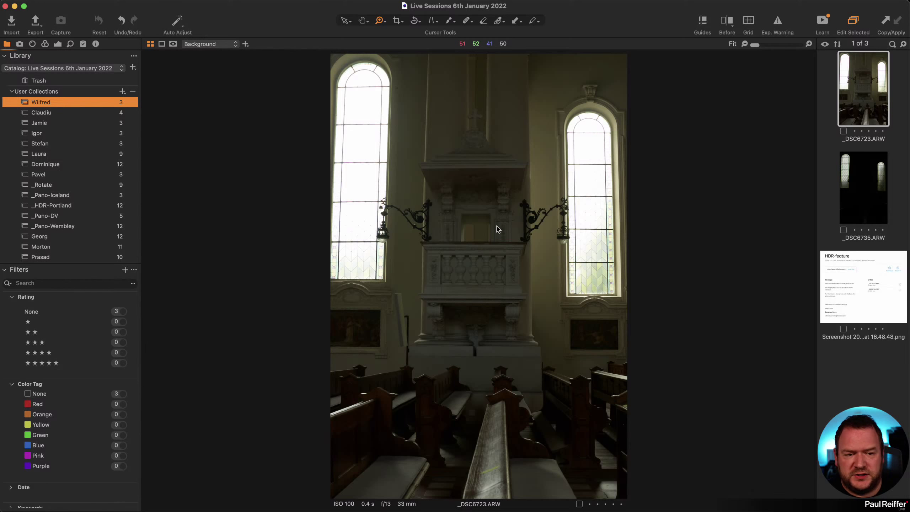
pyautogui.click(861, 203)
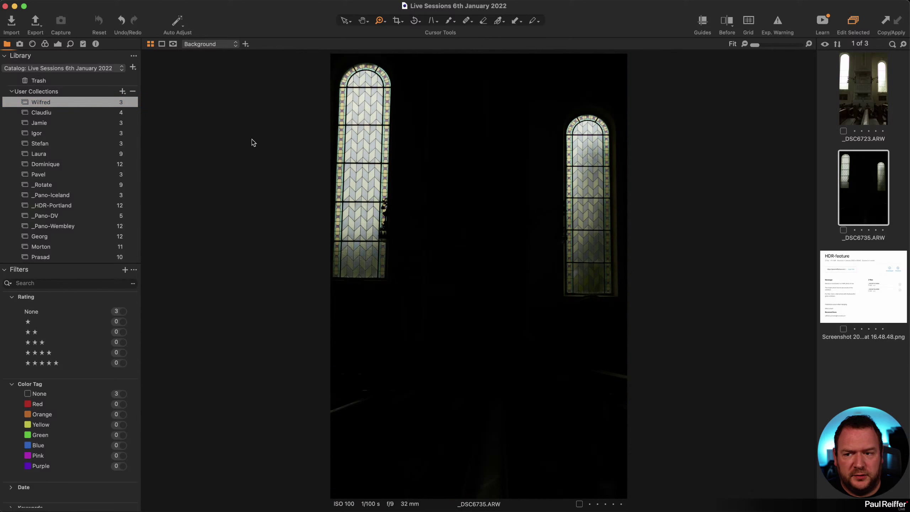
pyautogui.scroll(2, 65, 164)
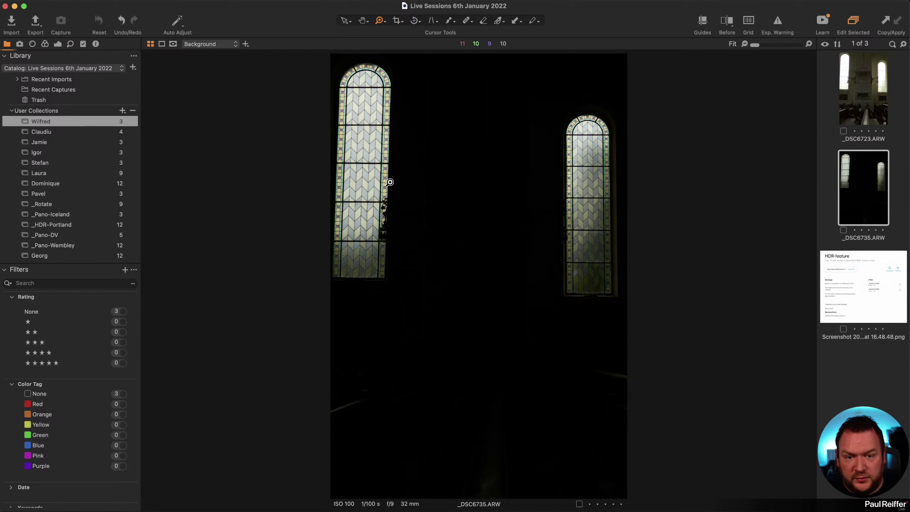
pyautogui.click(861, 98)
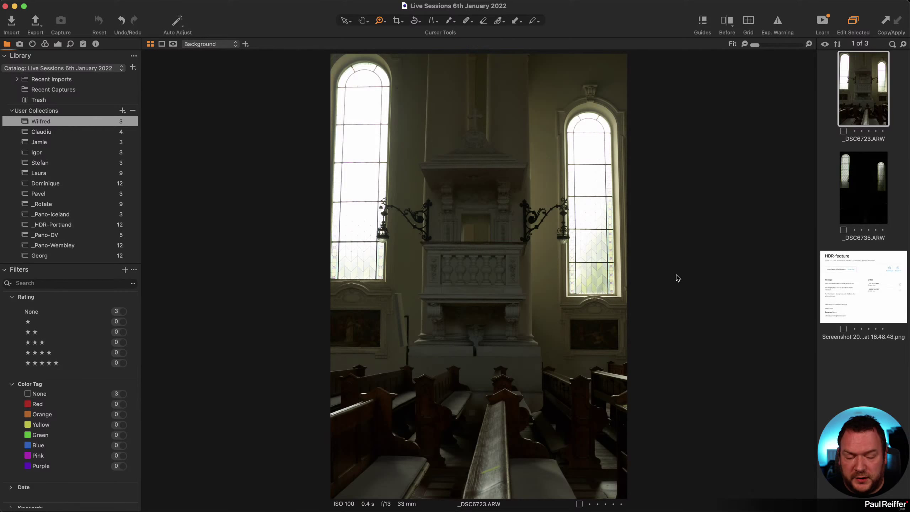
# - Merge _DSC6723 and _DSC6735 to HDR with Auto Adjust and Auto Align enabled
pyautogui.keyDown('super'); pyautogui.click(856, 176); pyautogui.keyUp('super')
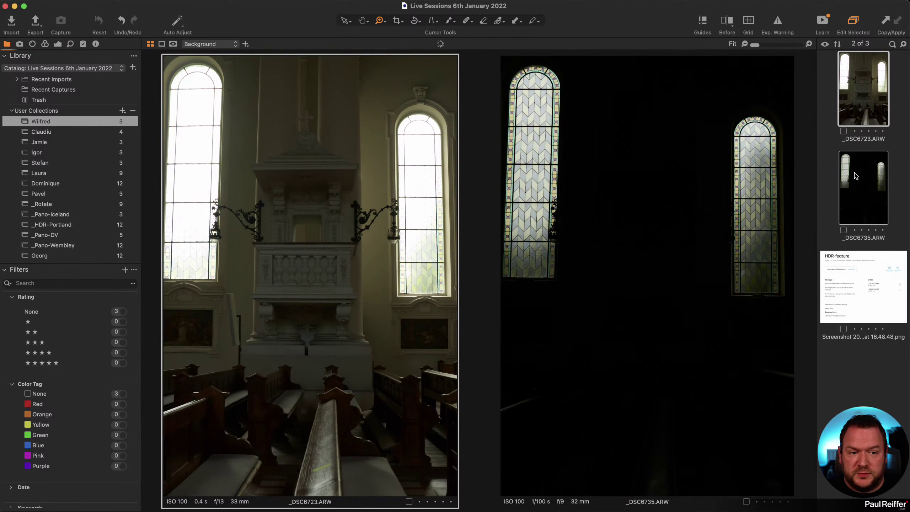
pyautogui.rightClick(845, 76)
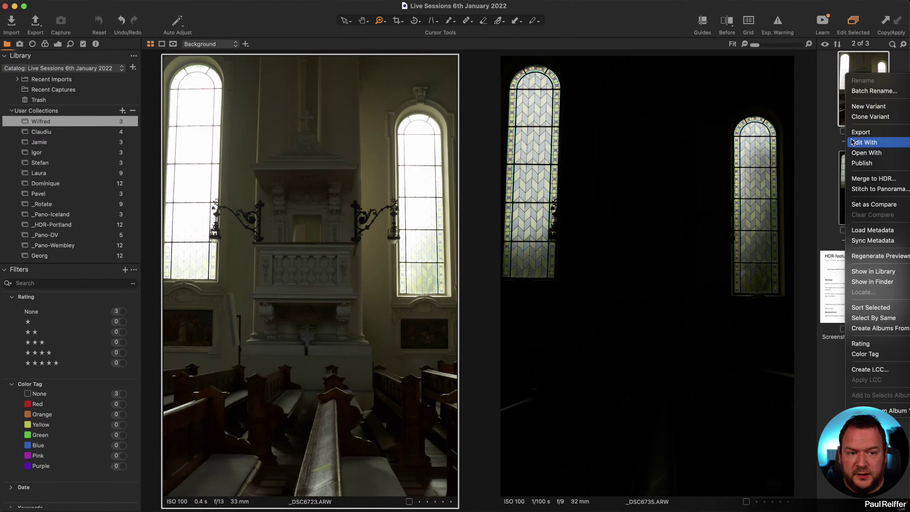
pyautogui.click(871, 178)
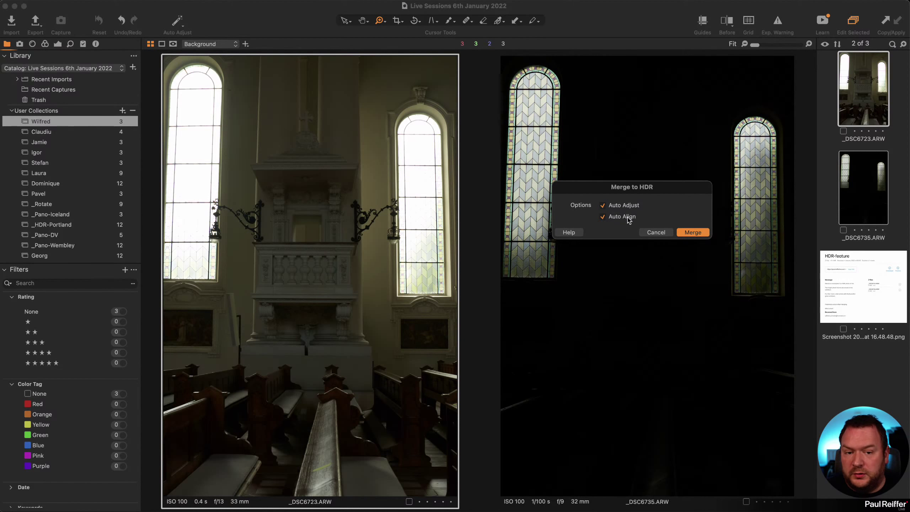
pyautogui.click(695, 233)
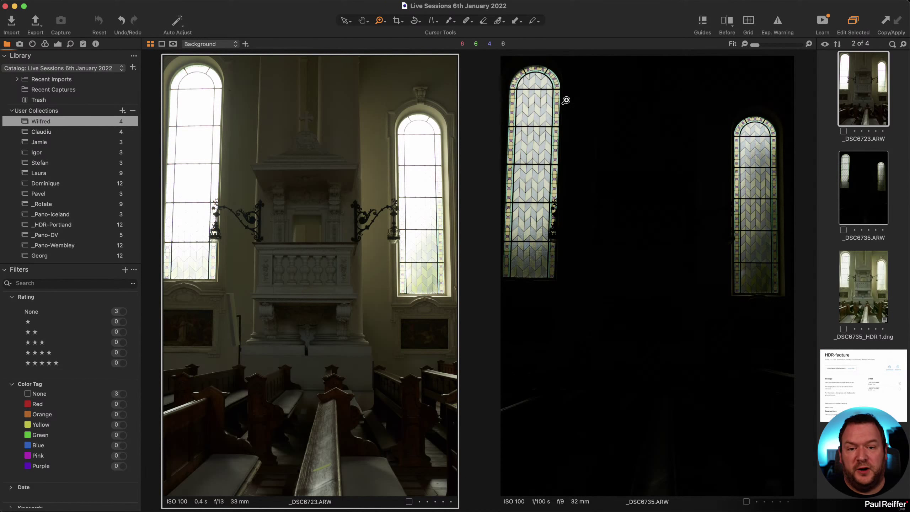
# - Open the merged HDR image for exposure editing and set its Exposure to 0.48
pyautogui.click(882, 294)
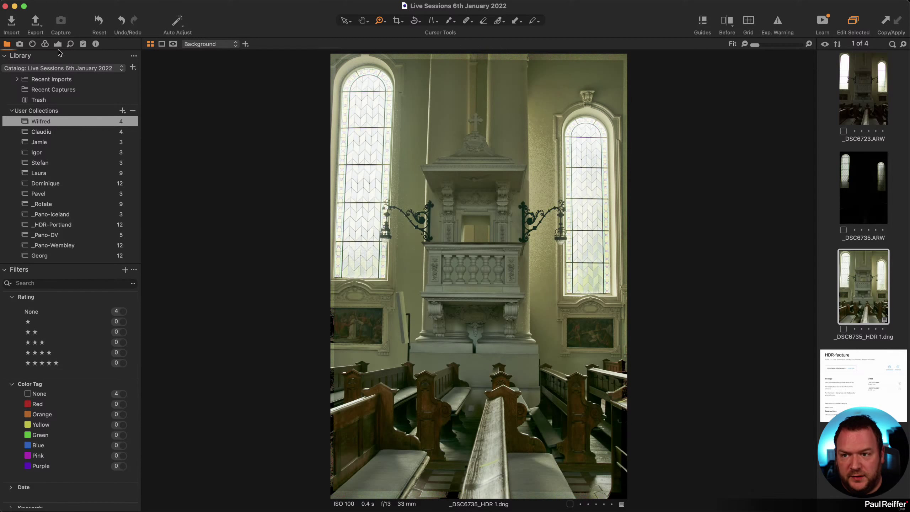
pyautogui.click(58, 44)
pyautogui.moveTo(77, 356); pyautogui.dragTo(48, 379)
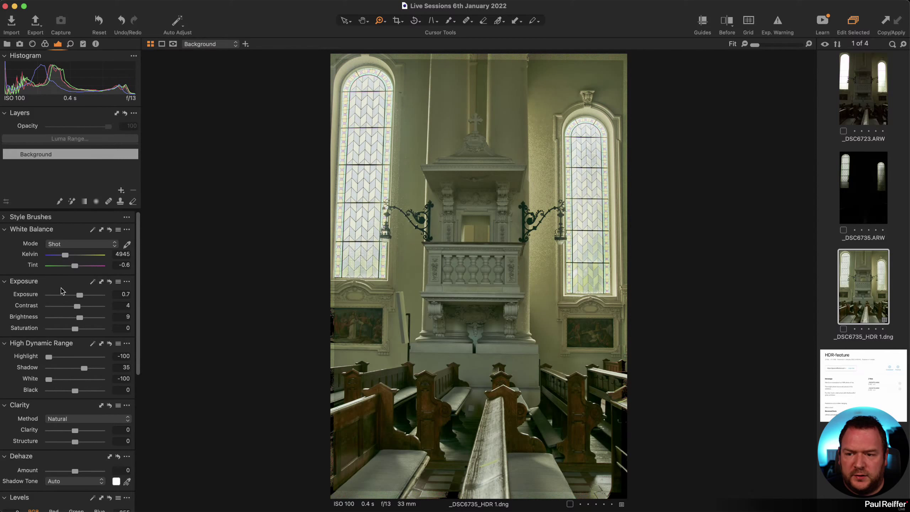
pyautogui.moveTo(79, 295); pyautogui.dragTo(78, 296)
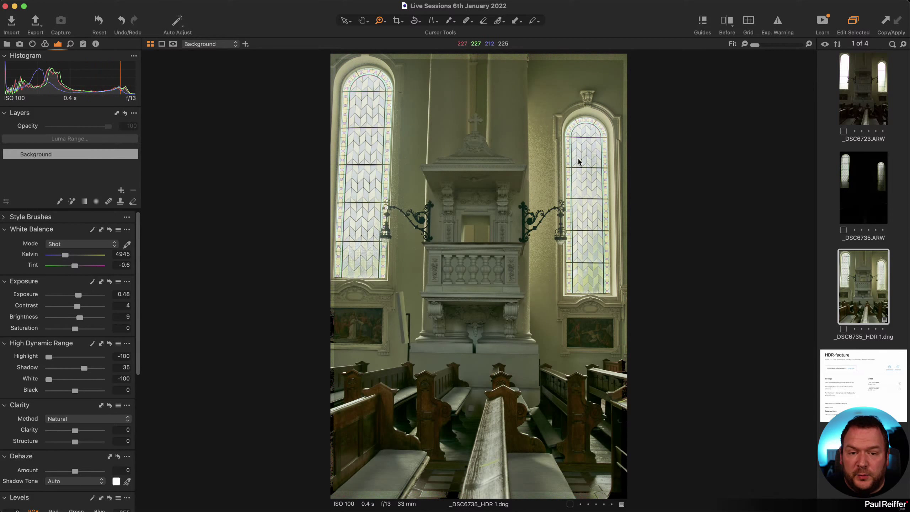
# - Compare the merged HDR with both source frames, and set its white balance to Kelvin 4678 and Tint 2.7
pyautogui.click(863, 90)
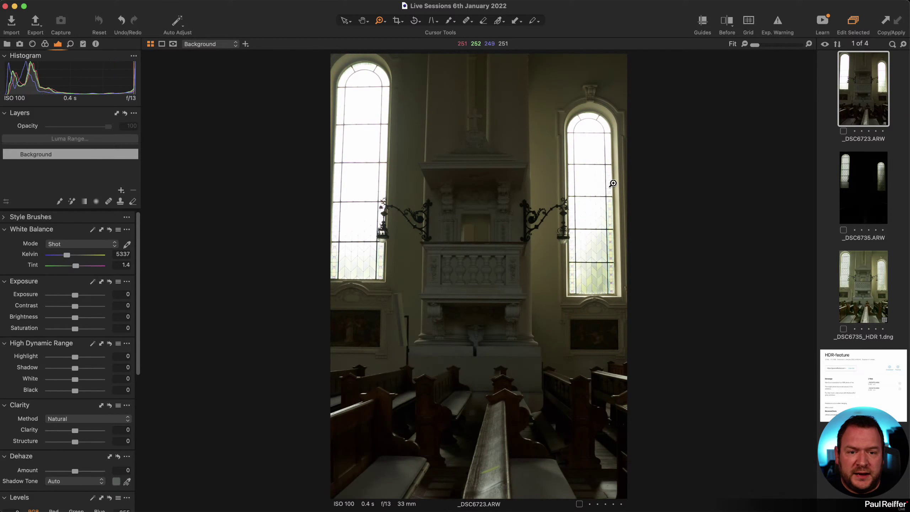
pyautogui.click(861, 206)
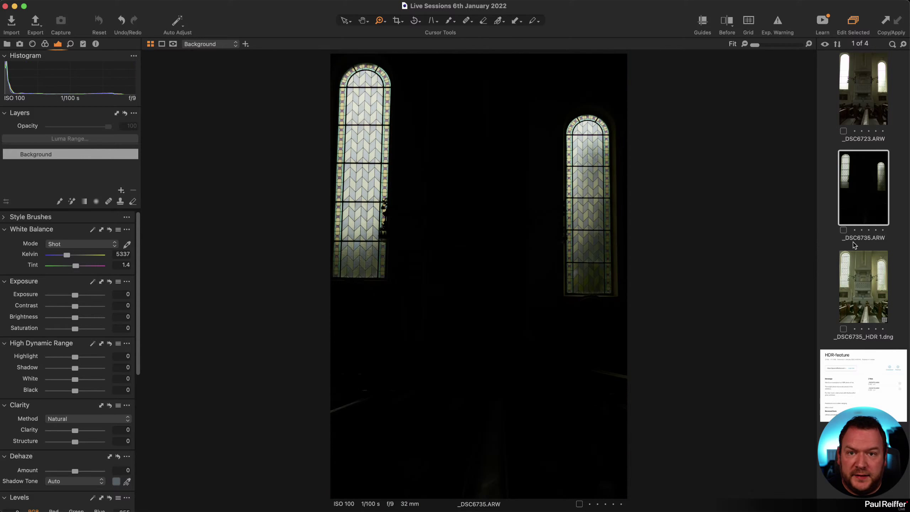
pyautogui.click(859, 285)
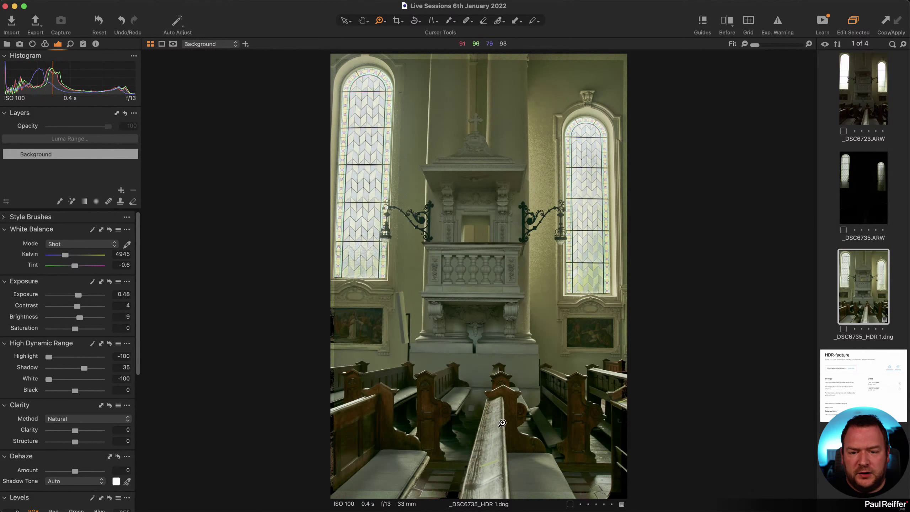
pyautogui.moveTo(74, 265); pyautogui.dragTo(64, 257)
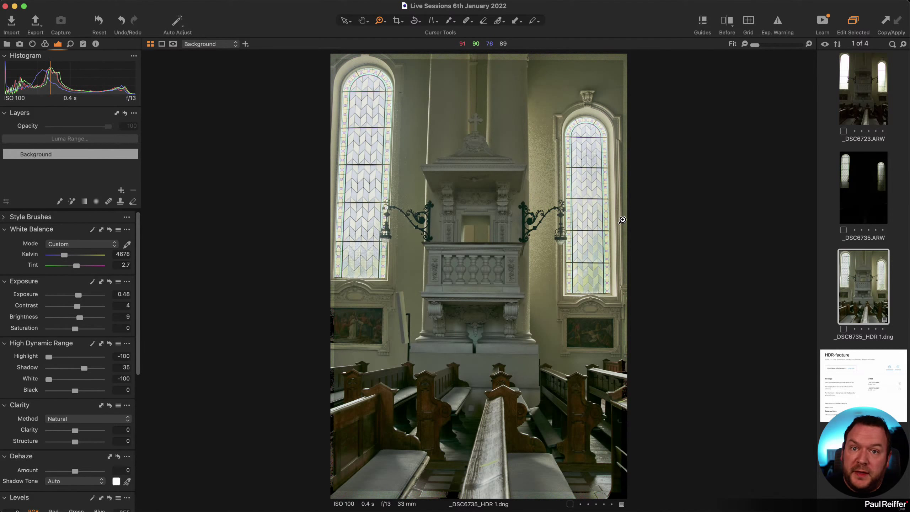
# - Examine the wall between the pulpit and the right-hand window in the merged HDR at up to 200% magnification
pyautogui.click(534, 171)
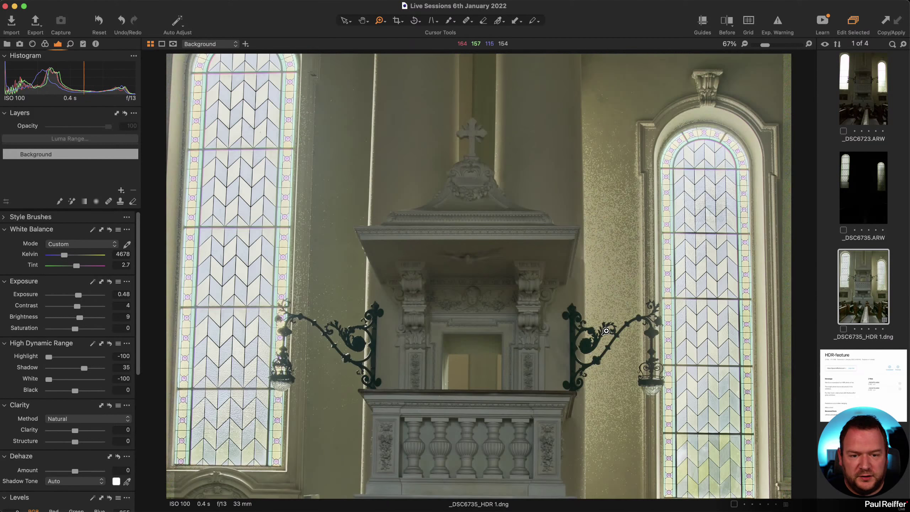
pyautogui.click(607, 302)
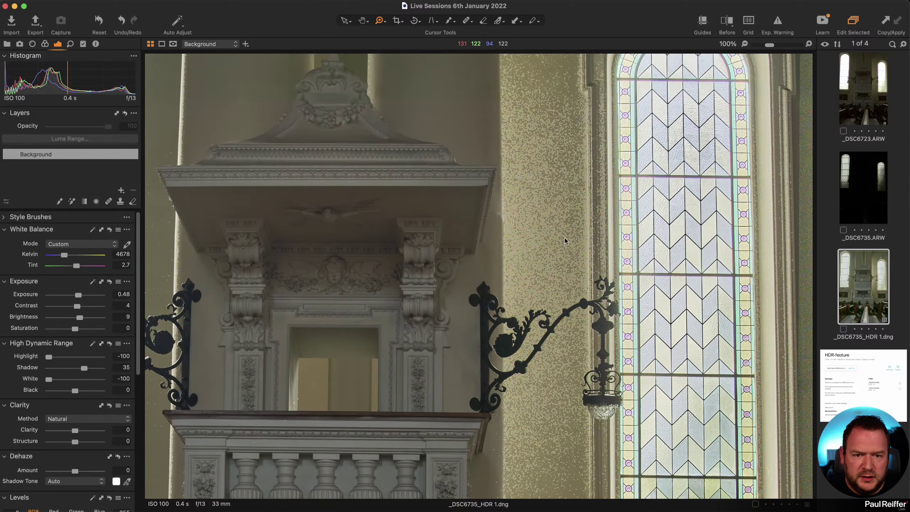
pyautogui.scroll(5, 564, 241)
pyautogui.click(630, 290)
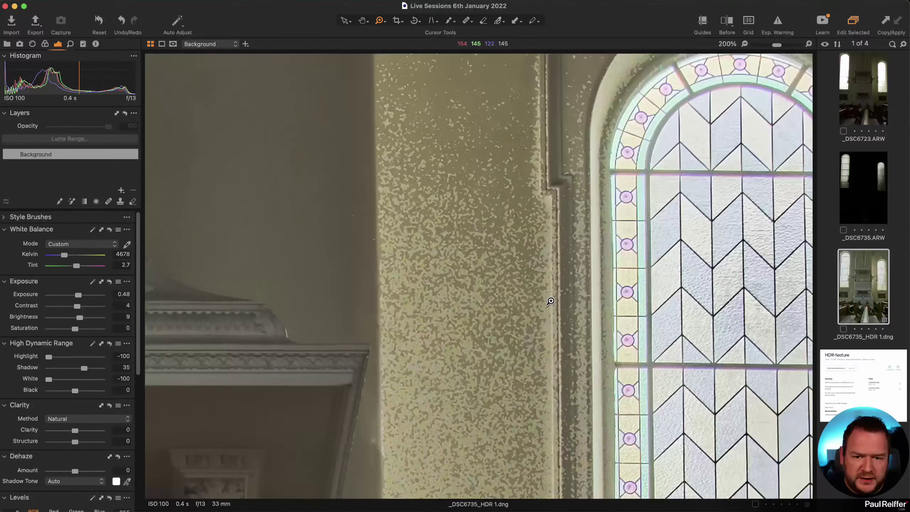
pyautogui.scroll(5, 466, 291)
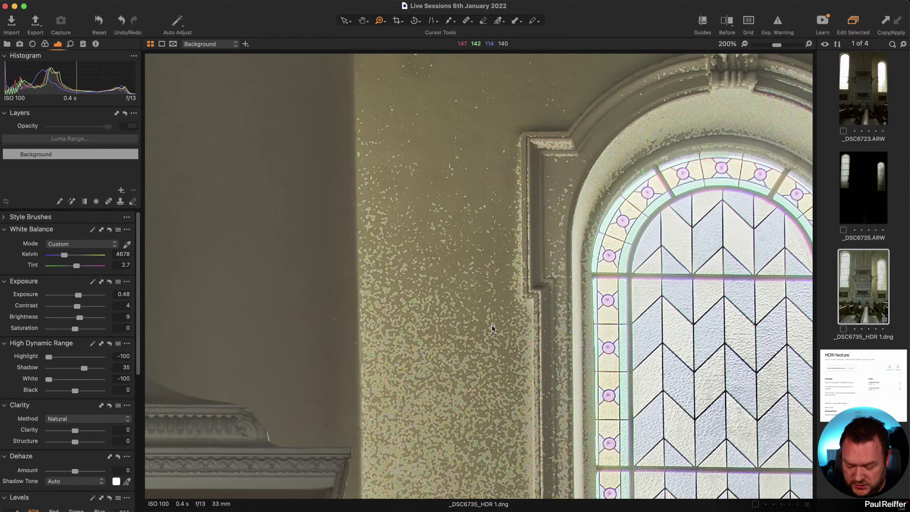
pyautogui.keyDown('alt'); pyautogui.click(446, 372); pyautogui.keyUp('alt')
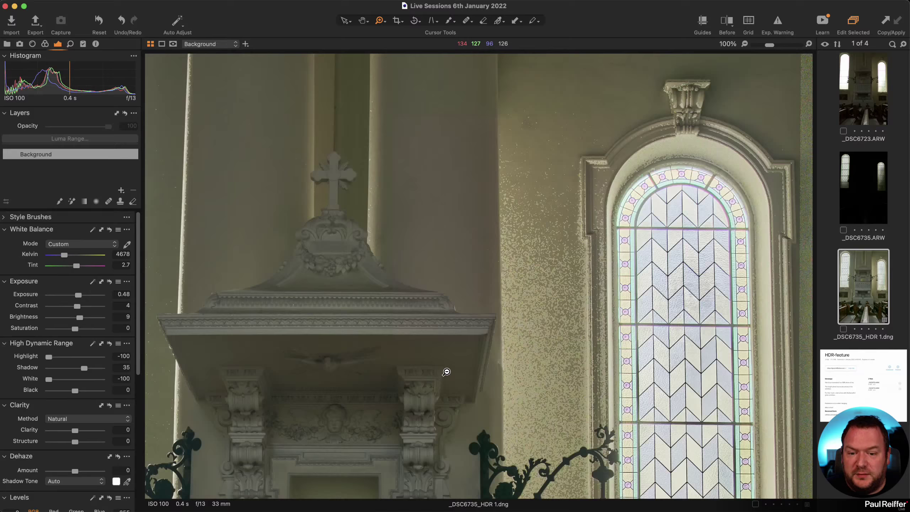
pyautogui.keyDown('alt'); pyautogui.click(446, 371); pyautogui.keyUp('alt')
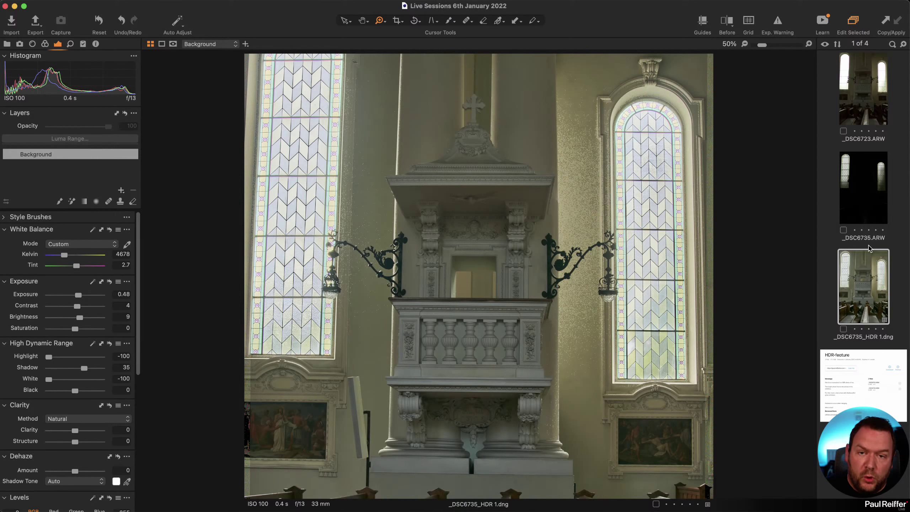
# - Compare the merged HDR with _DSC6723 and _DSC6735 at 50% magnification
pyautogui.click(868, 95)
pyautogui.click(864, 194)
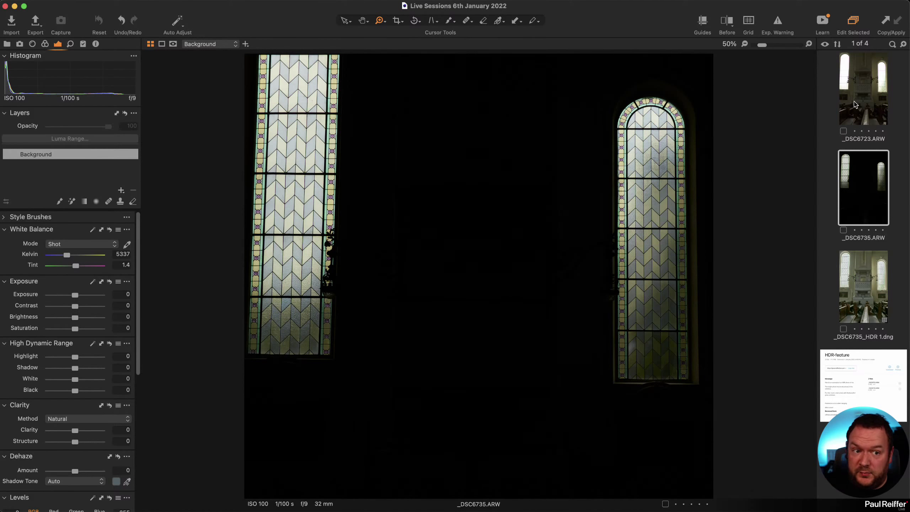
pyautogui.click(859, 263)
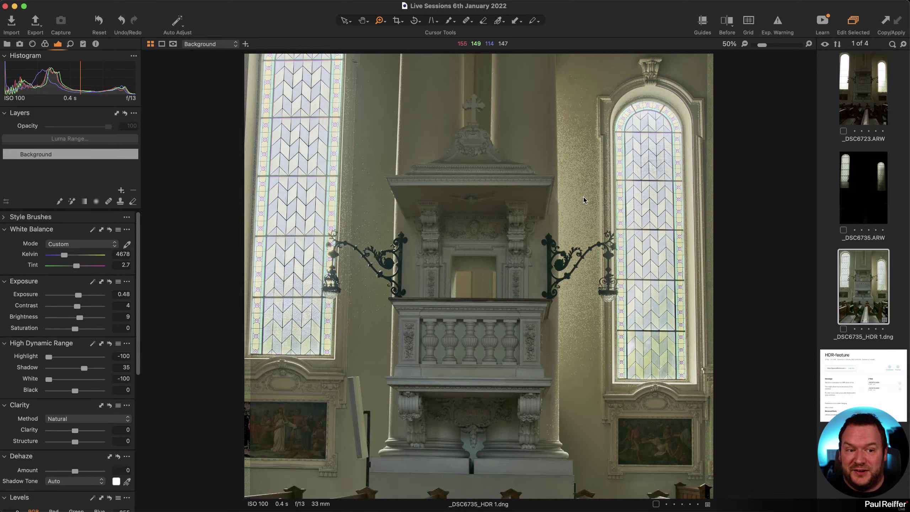
pyautogui.click(848, 183)
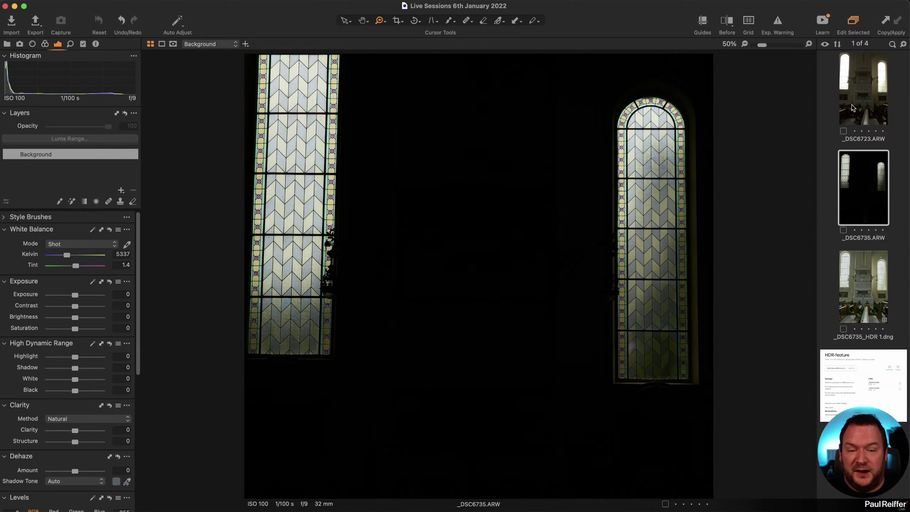
# - Alternate between _DSC6723 and _DSC6735 at full-frame size to compare their framing and brightness
pyautogui.press('super+0')
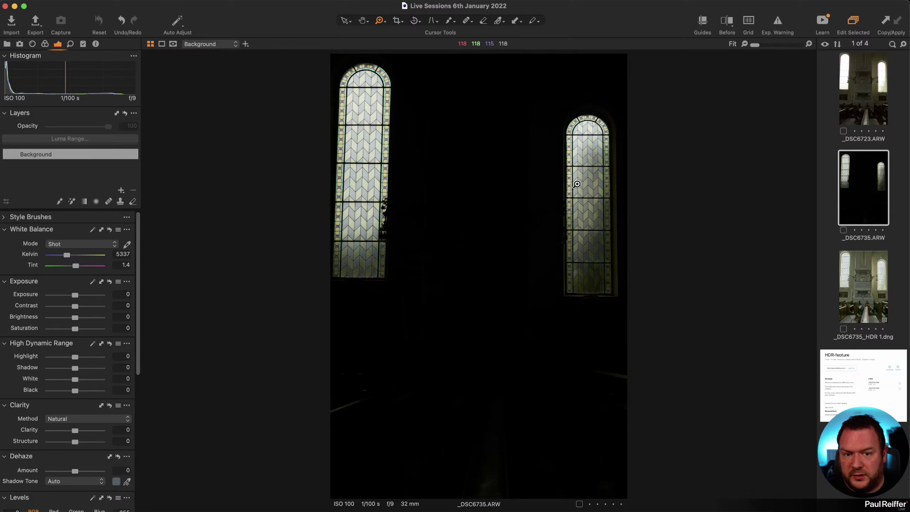
pyautogui.click(864, 88)
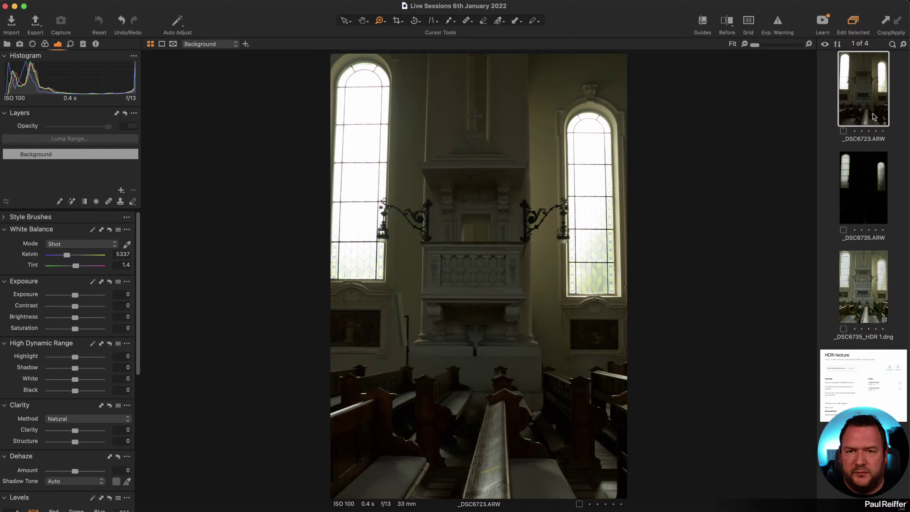
pyautogui.click(874, 179)
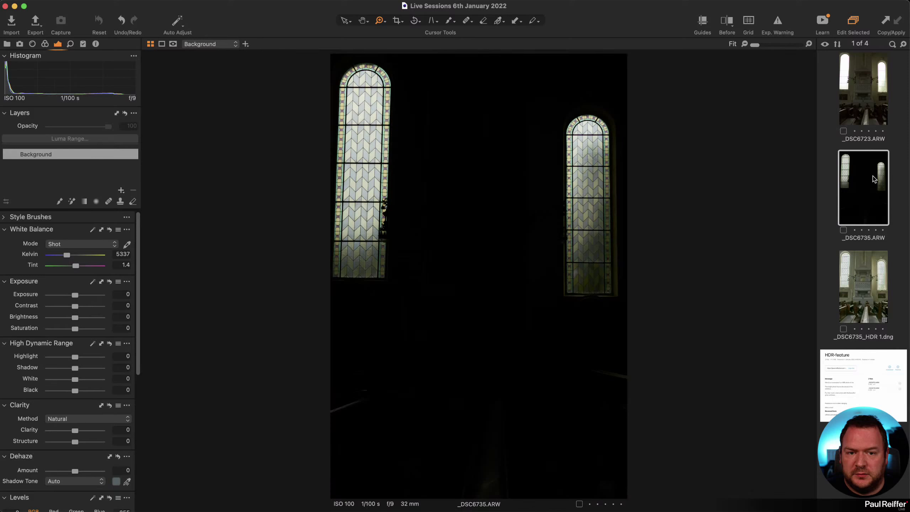
pyautogui.click(858, 82)
pyautogui.click(873, 208)
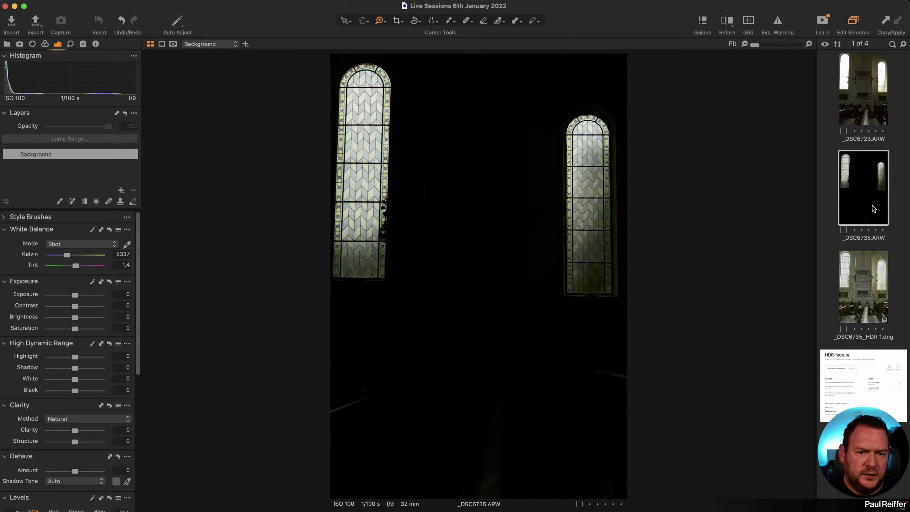
pyautogui.click(877, 105)
pyautogui.click(878, 205)
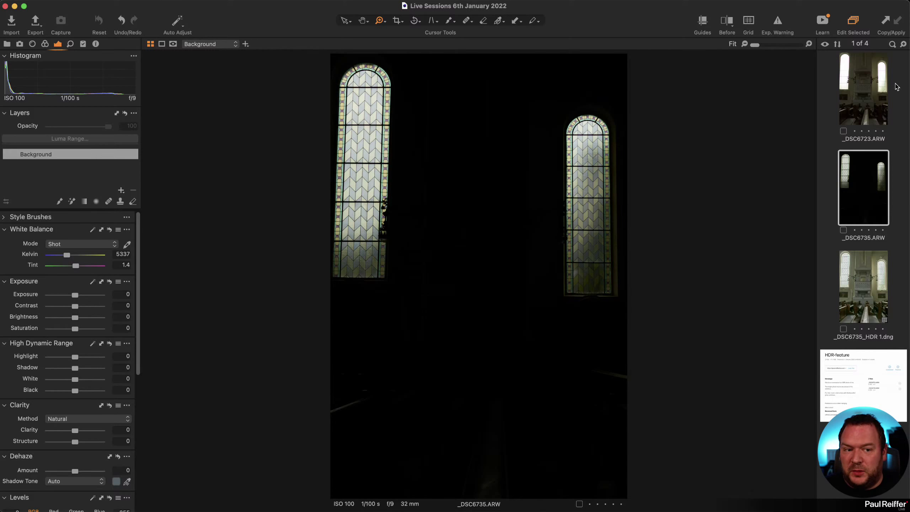
# - Show _DSC6723 beside _DSC6735 and raise the Exposure of _DSC6735 to 4
pyautogui.keyDown('shift'); pyautogui.click(863, 102); pyautogui.keyUp('shift')
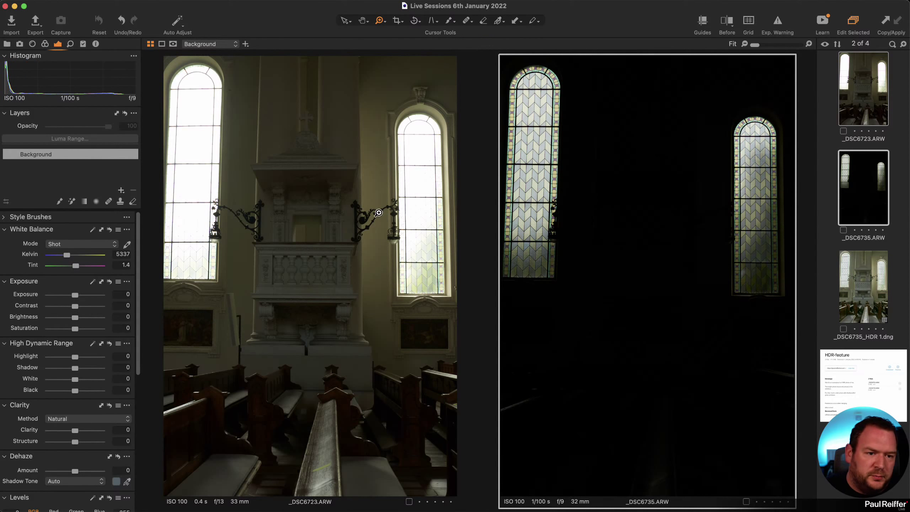
pyautogui.moveTo(75, 295); pyautogui.dragTo(106, 298)
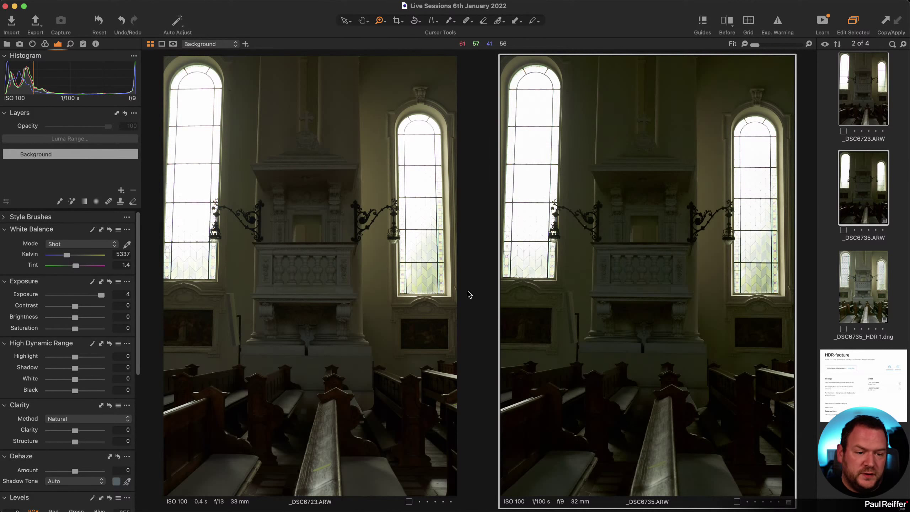
pyautogui.rightClick(848, 97)
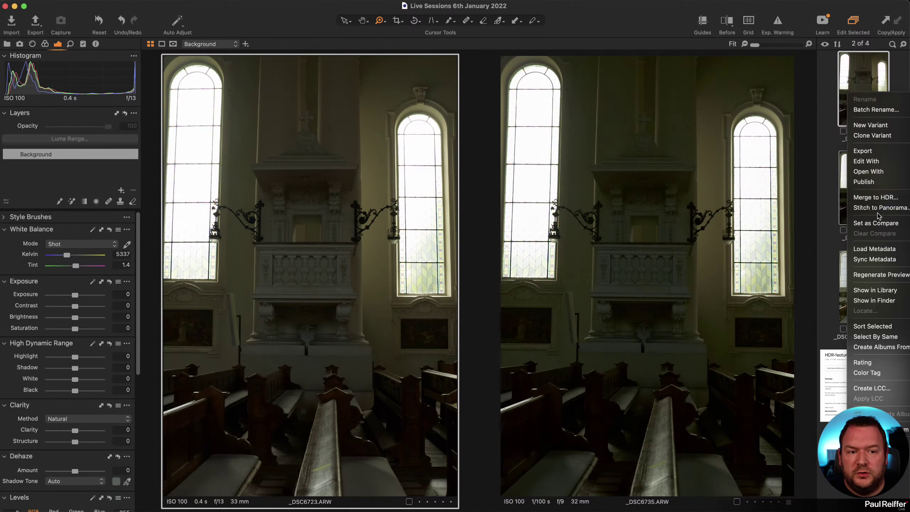
pyautogui.click(867, 197)
pyautogui.moveTo(677, 185); pyautogui.dragTo(520, 102)
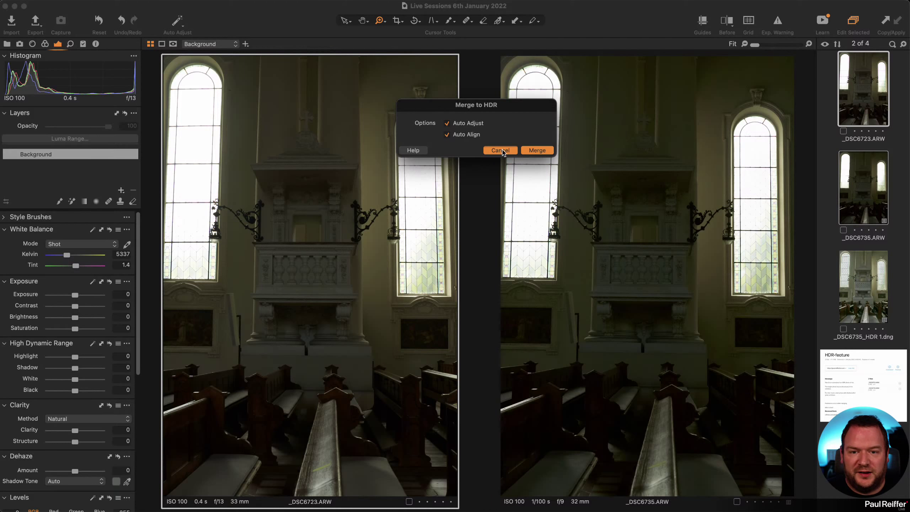
pyautogui.click(535, 151)
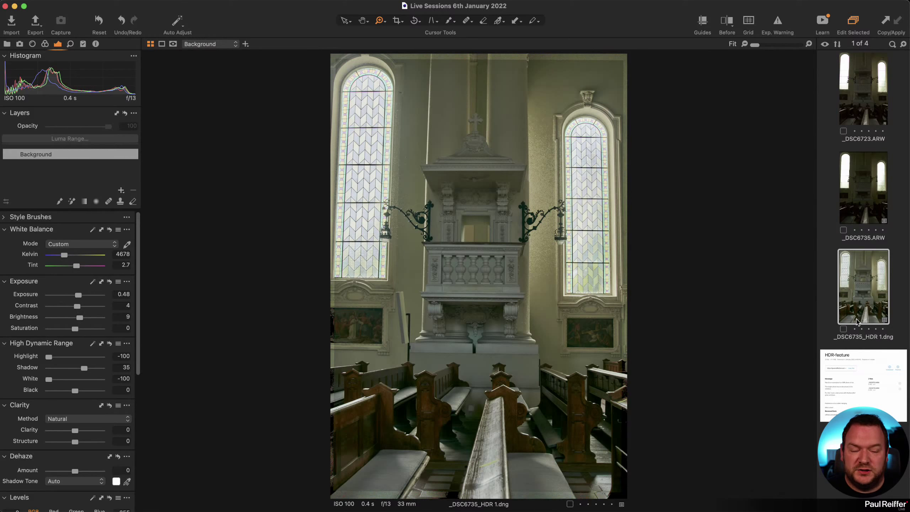
# - Review the Merge to HDR options for _DSC6723 and _DSC6735 and cancel without merging
pyautogui.click(866, 186)
pyautogui.keyDown('shift'); pyautogui.click(854, 88); pyautogui.keyUp('shift')
pyautogui.rightClick(854, 88)
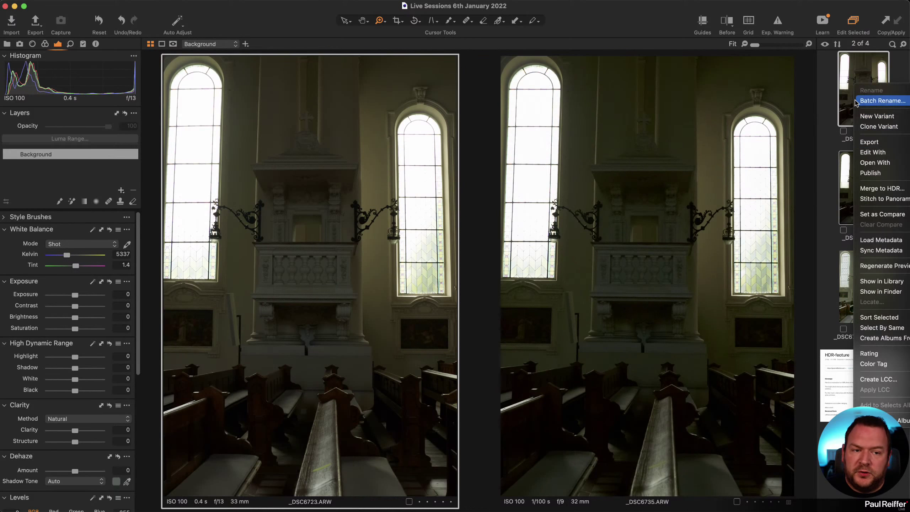
pyautogui.press('Return')
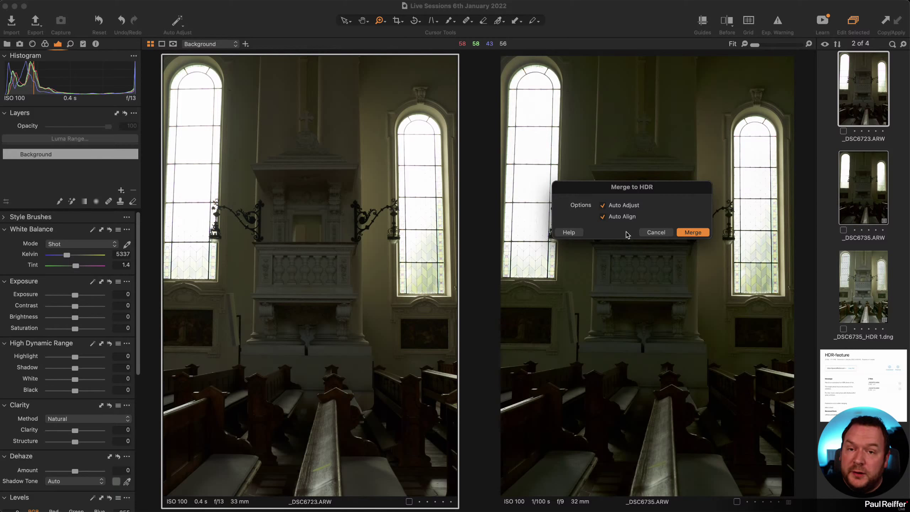
pyautogui.click(650, 232)
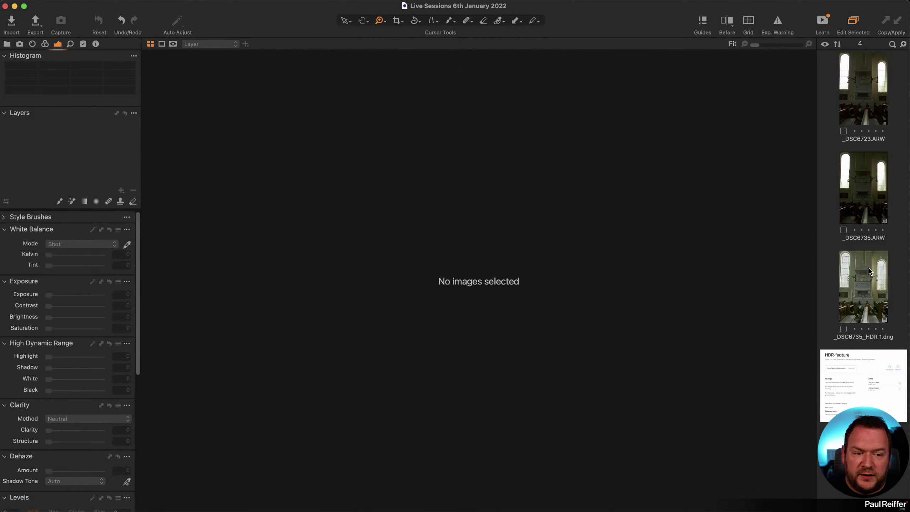
# - Examine the merged HDR's upper edge and the area around the left-hand window at 50% and 100% magnification
pyautogui.click(870, 271)
pyautogui.click(339, 66)
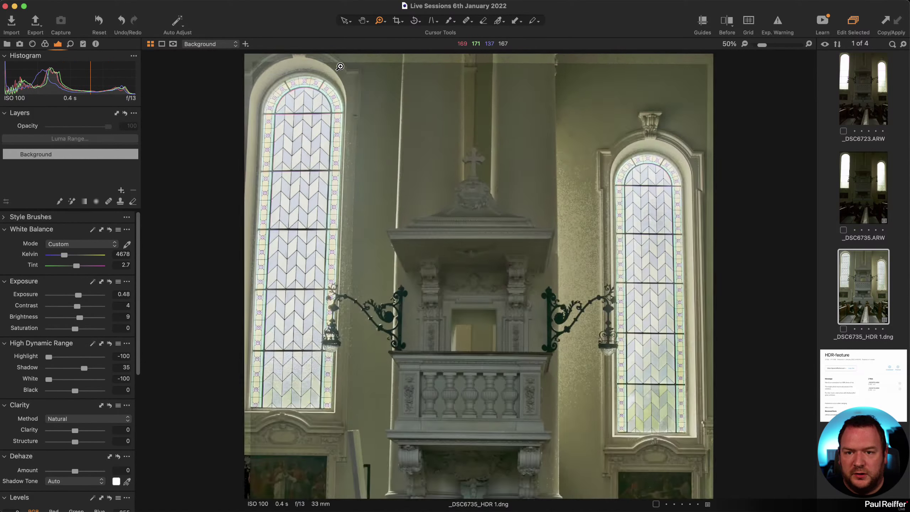
pyautogui.click(339, 66)
pyautogui.click(331, 109)
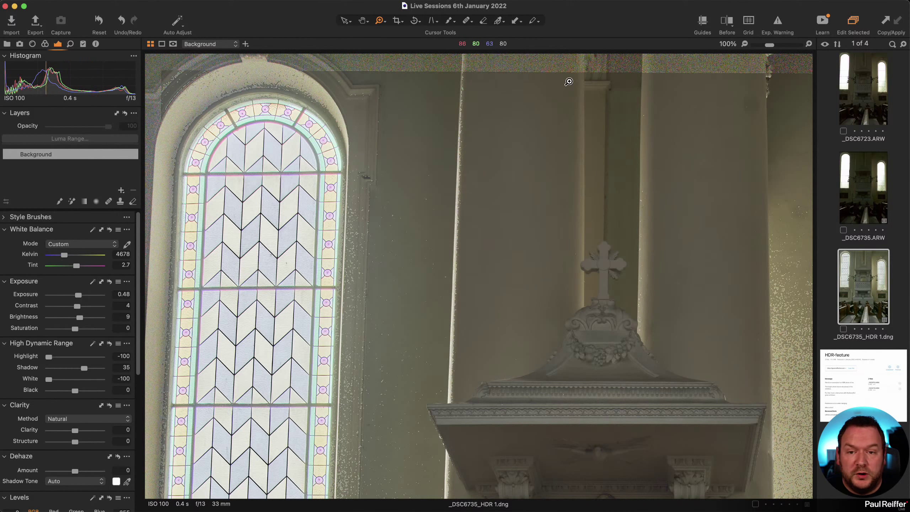
pyautogui.keyDown('alt'); pyautogui.click(657, 182); pyautogui.keyUp('alt')
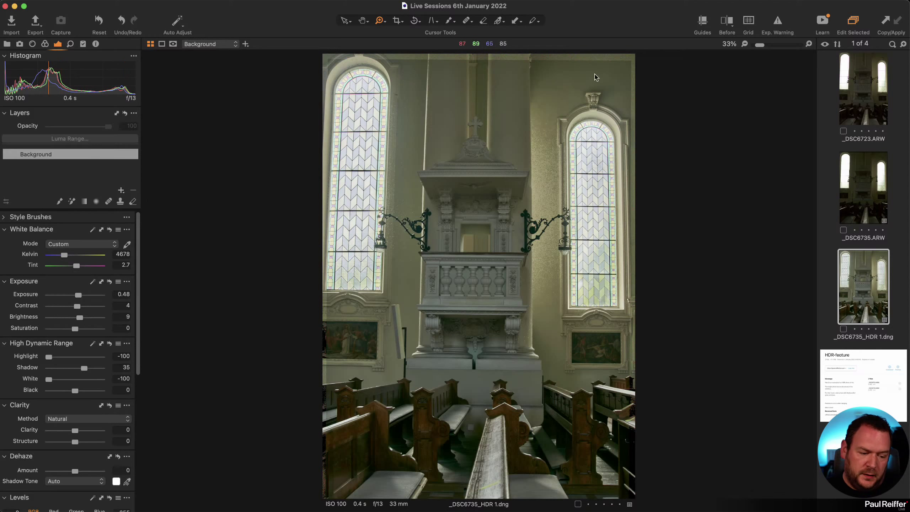
# - Alternate between _DSC6723 and _DSC6735 at 33% magnification to compare their focal lengths and framing
pyautogui.click(825, 180)
pyautogui.click(863, 104)
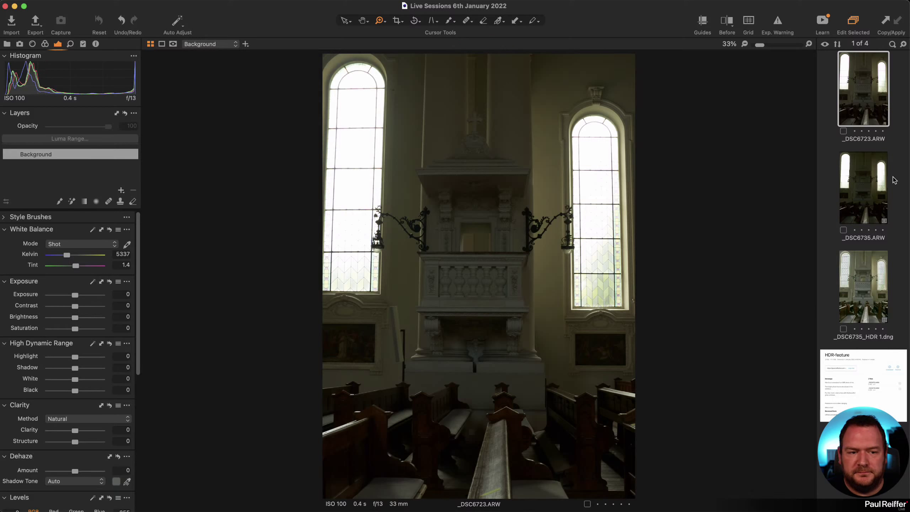
pyautogui.click(864, 176)
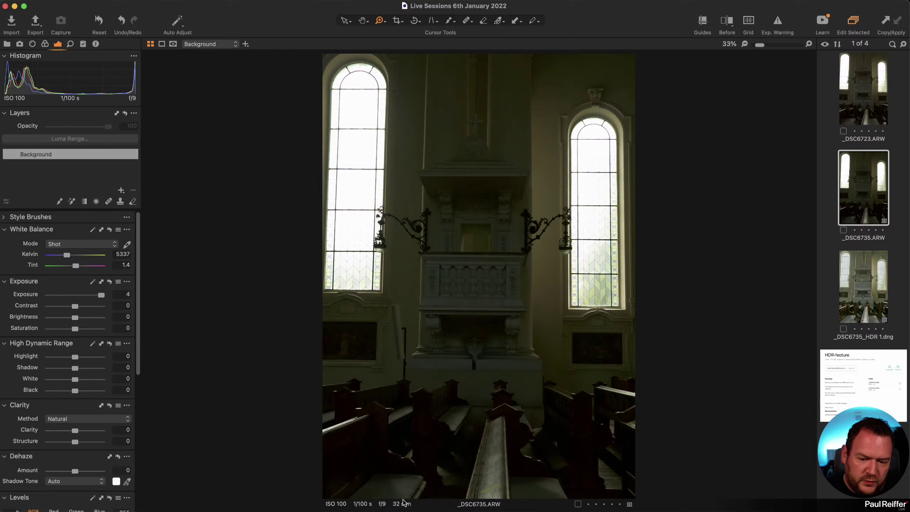
pyautogui.click(871, 105)
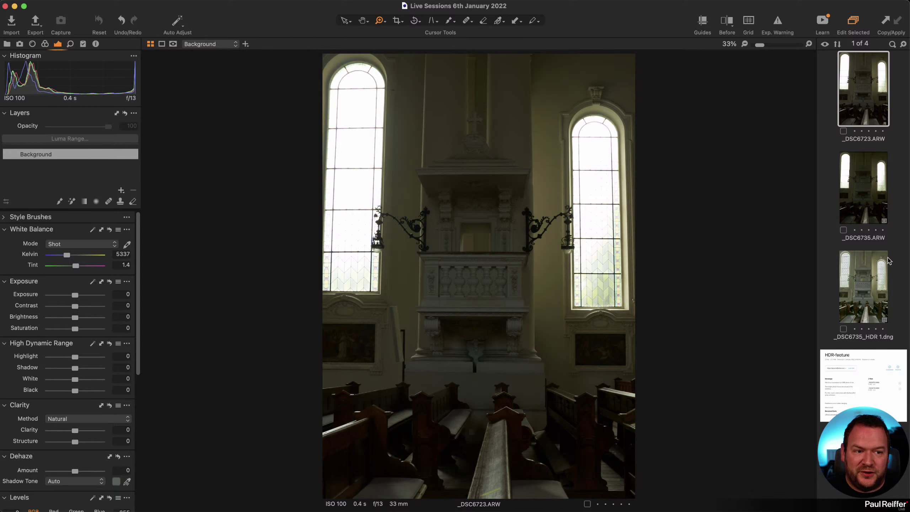
# - Clone the variant of the merged HDR _DSC6735_HDR 1.dng and show its first variant
pyautogui.rightClick(864, 281)
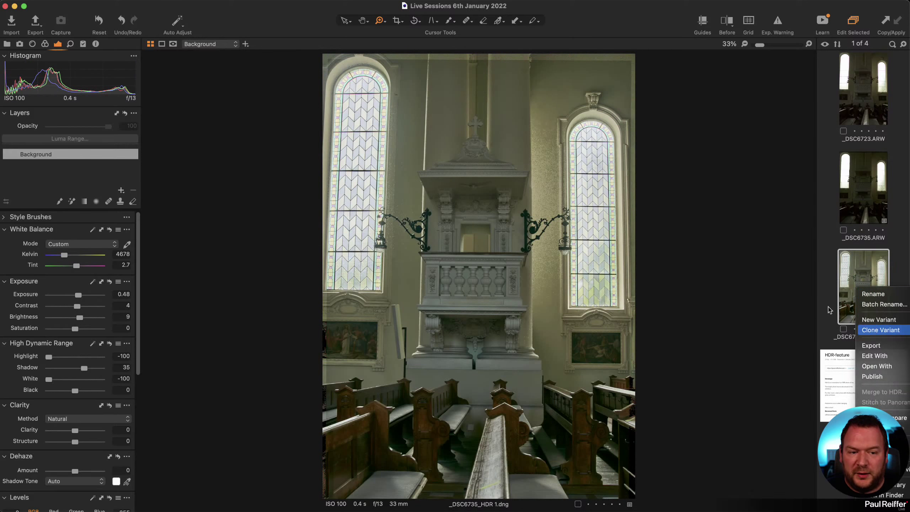
pyautogui.click(874, 331)
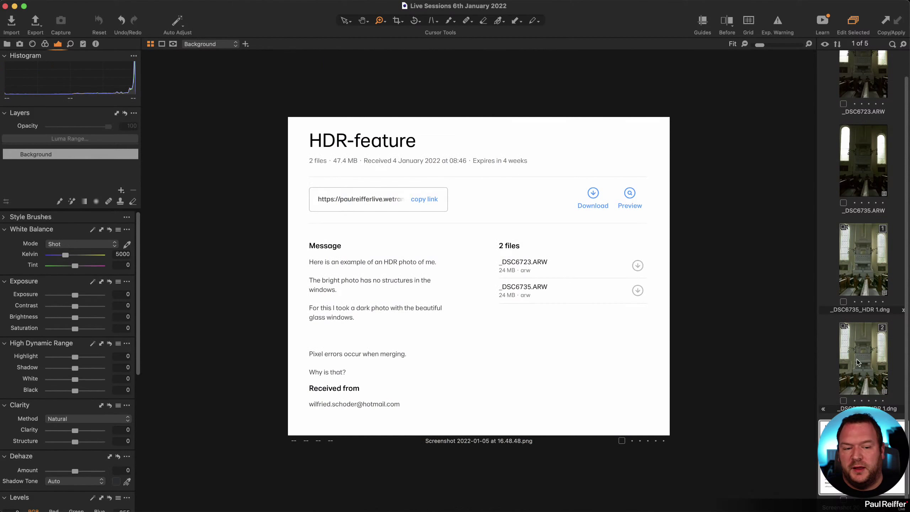
pyautogui.click(871, 251)
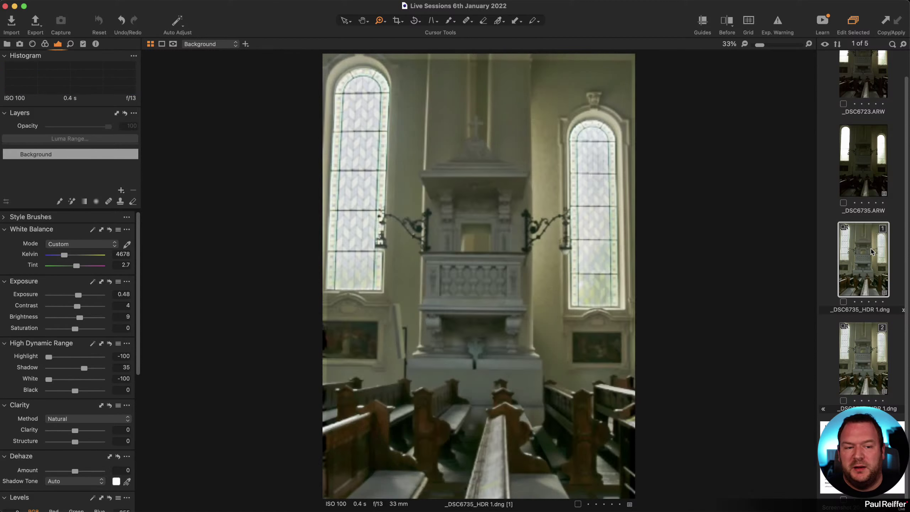
# - Compare the aperture and shutter speed of _DSC6735 with those of _DSC6723
pyautogui.click(865, 163)
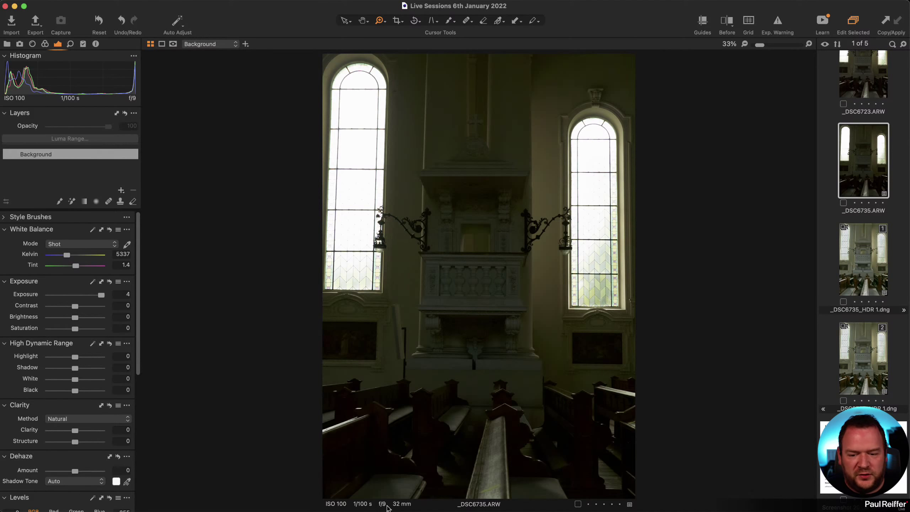
pyautogui.click(877, 80)
pyautogui.scroll(2, 862, 133)
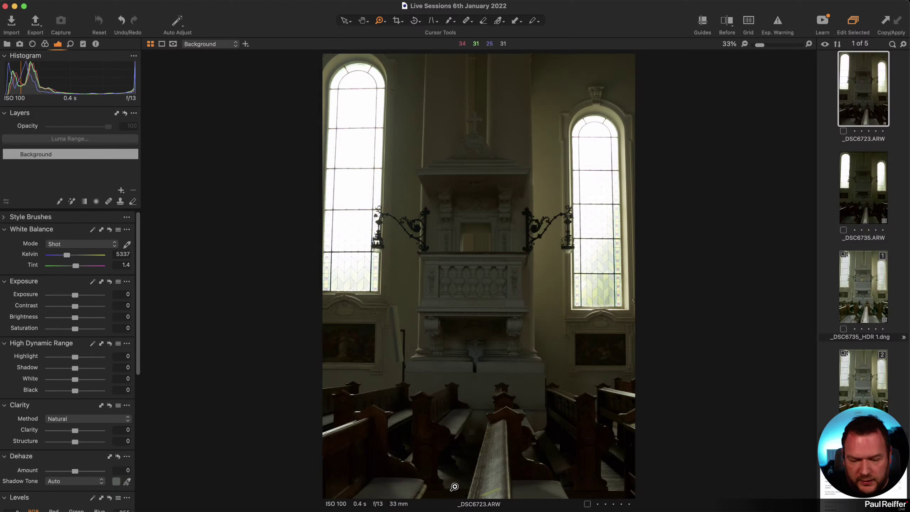
pyautogui.click(870, 177)
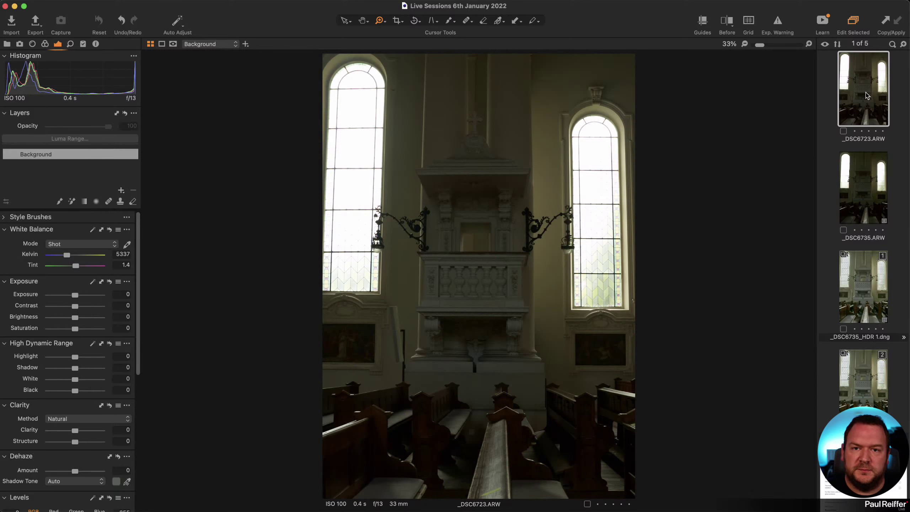
# - Compare the wall beside the right-hand window in the merged HDR and in _DSC6735 at 95% magnification
pyautogui.click(856, 278)
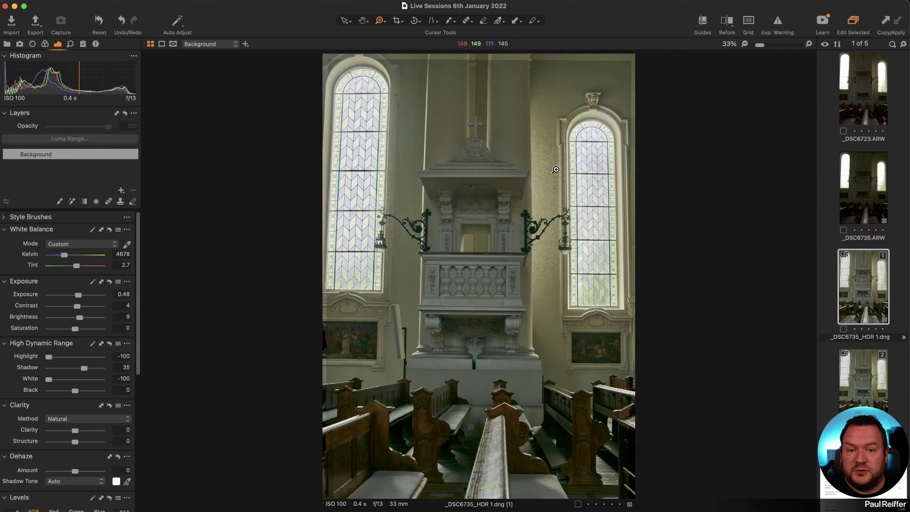
pyautogui.moveTo(483, 119); pyautogui.dragTo(627, 272)
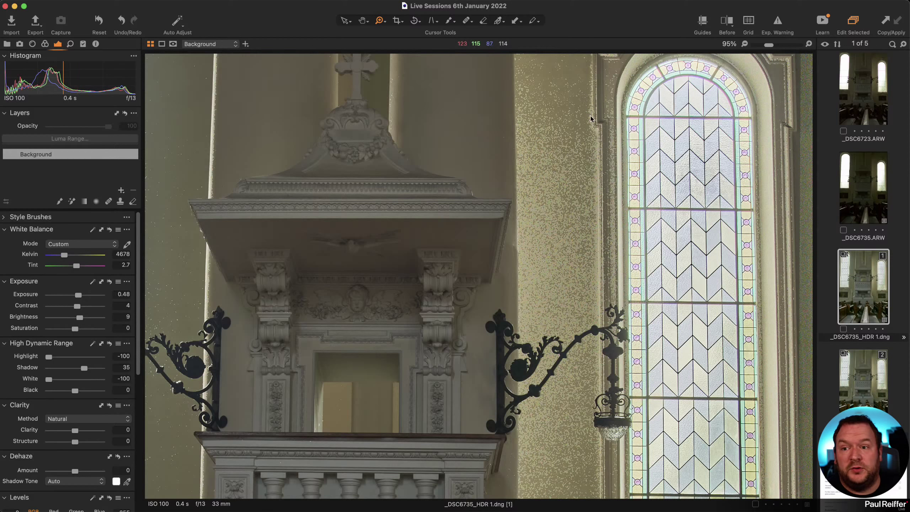
pyautogui.press('Up')
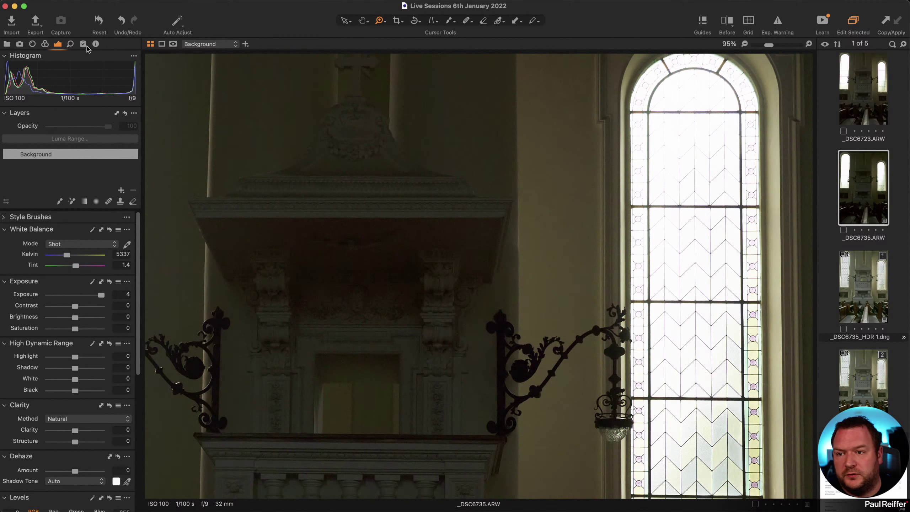
# - Read the EXIF camera and exposure metadata of _DSC6735 and _DSC6723
pyautogui.click(96, 44)
pyautogui.scroll(-10, 82, 169)
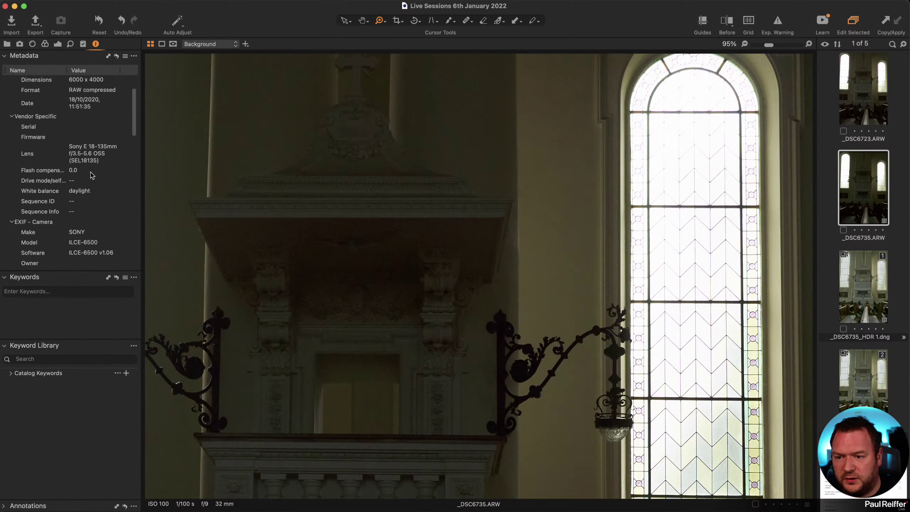
pyautogui.scroll(4, 90, 175)
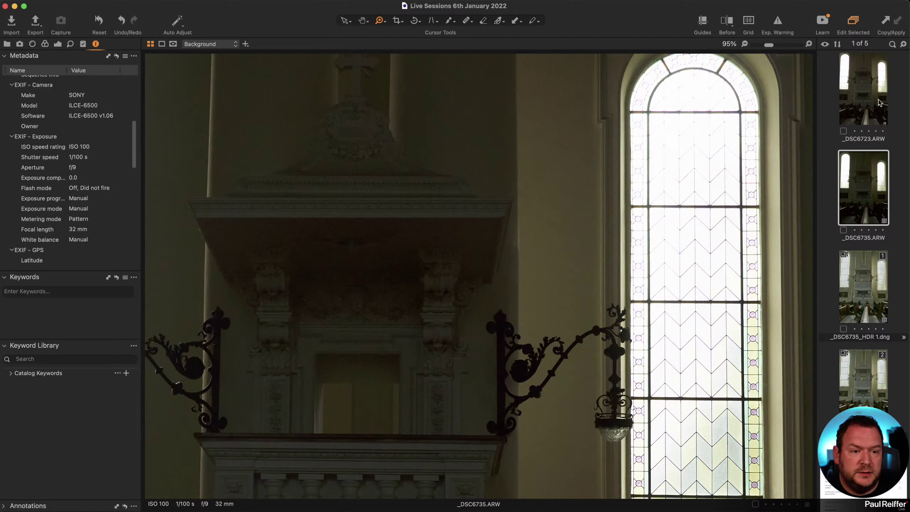
pyautogui.press('Up')
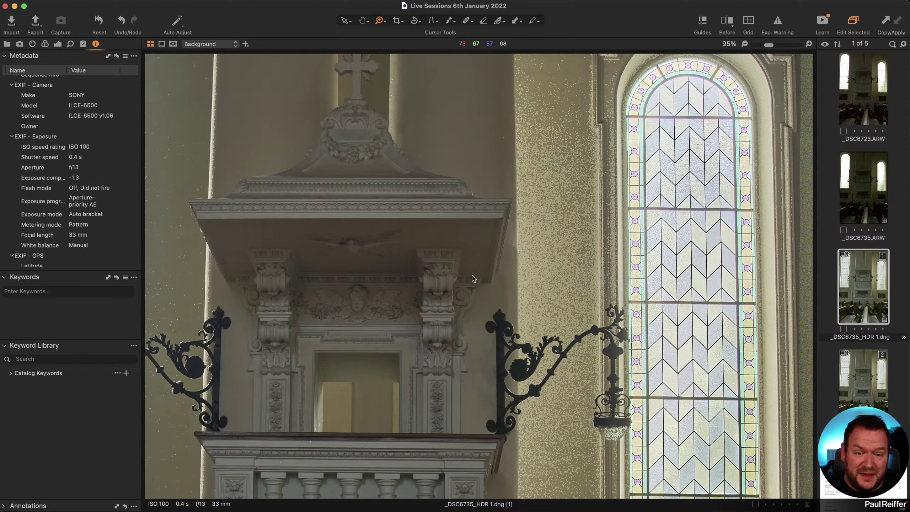
# - Examine the front-left pew and the lower-left image edges of the merged HDR at 152% magnification, ending at full-frame size
pyautogui.scroll(-5, 416, 198)
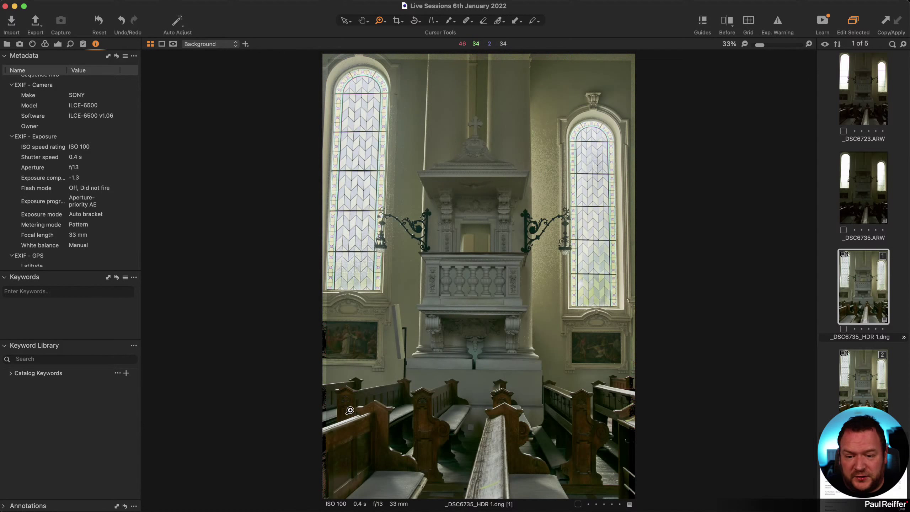
pyautogui.moveTo(349, 413); pyautogui.dragTo(283, 508)
pyautogui.scroll(-3, 410, 240)
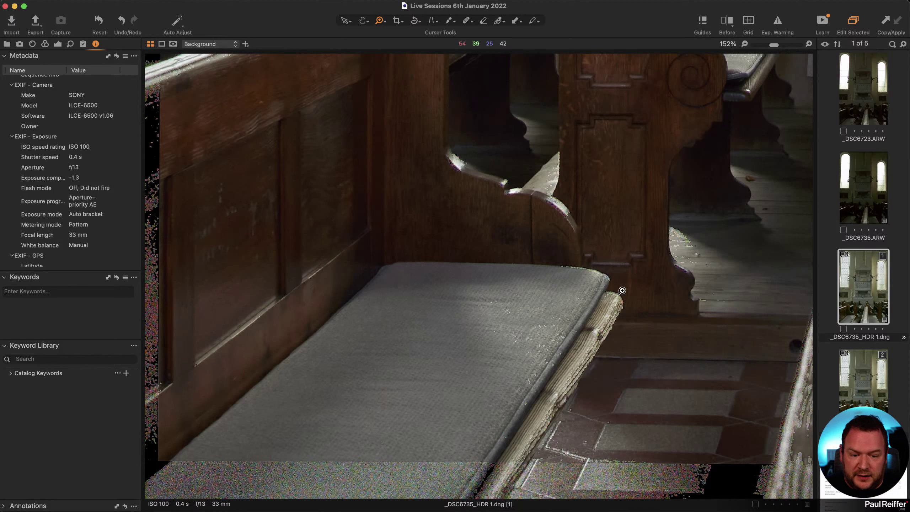
pyautogui.click(631, 299)
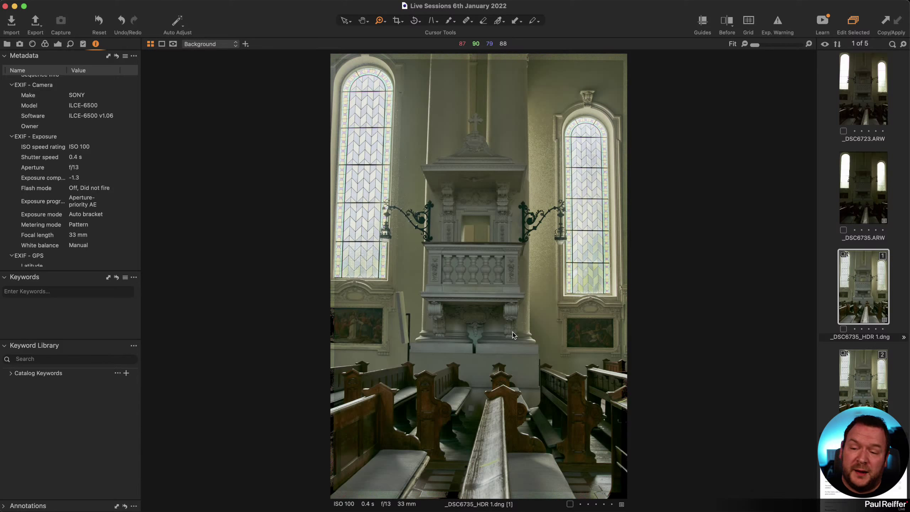
# - Compare the wall beside the right-hand window in the merged HDR, _DSC6735 and _DSC6723 at 121% magnification
pyautogui.click(58, 45)
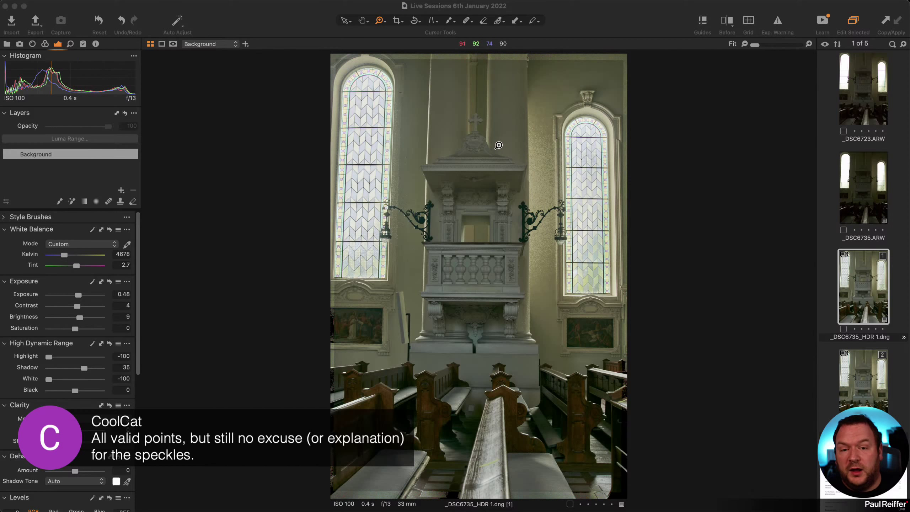
pyautogui.moveTo(495, 139); pyautogui.dragTo(580, 254)
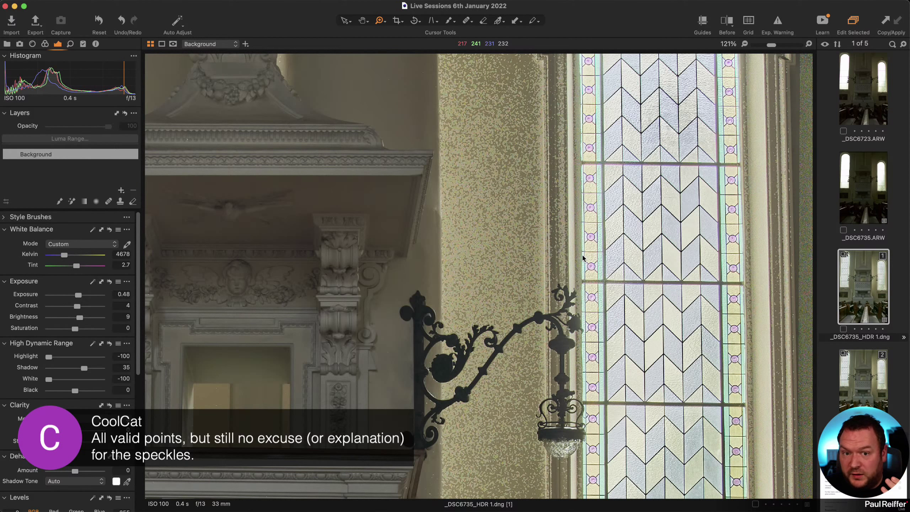
pyautogui.click(868, 196)
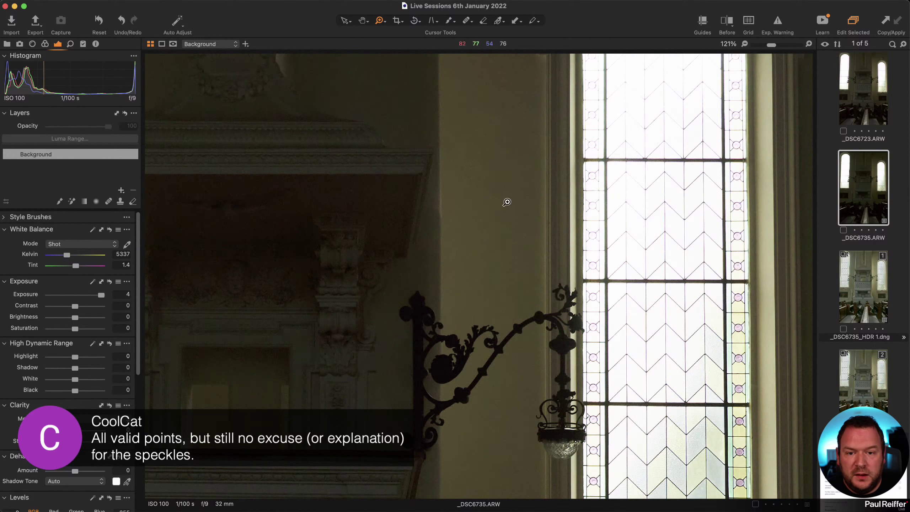
pyautogui.click(873, 91)
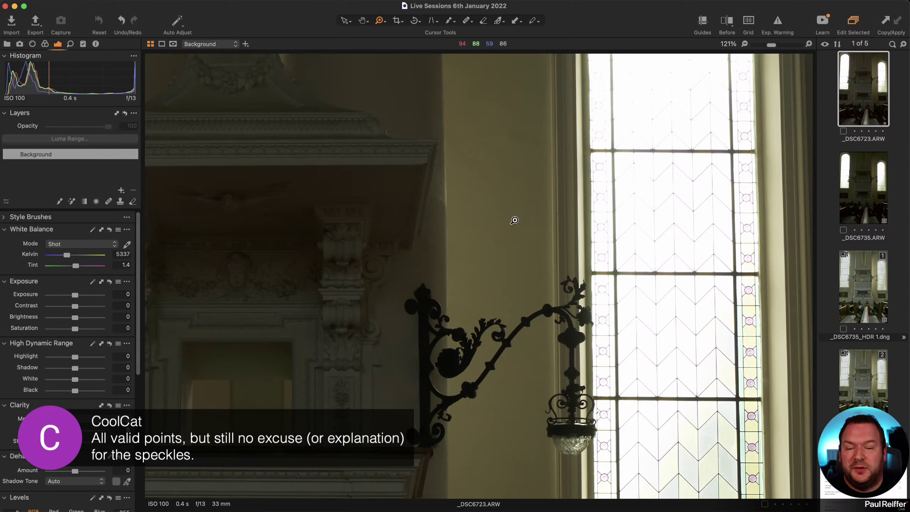
pyautogui.click(876, 189)
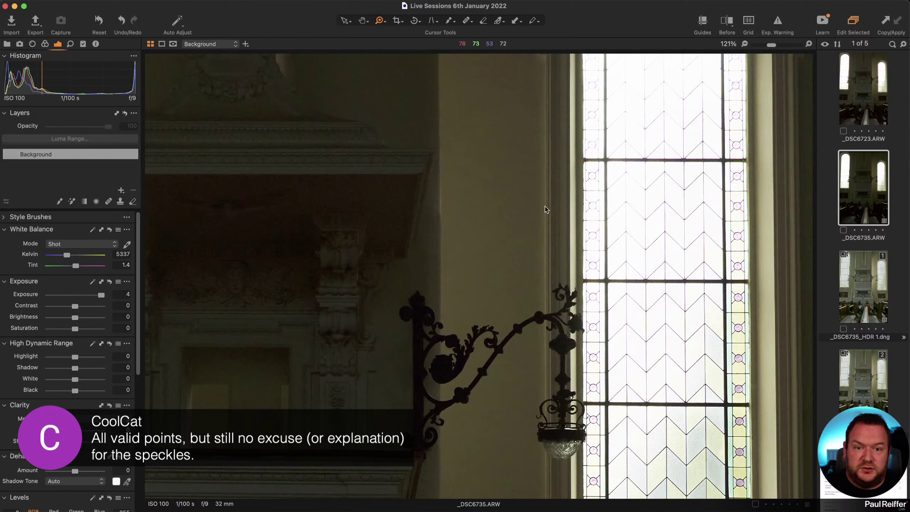
pyautogui.press('Left')
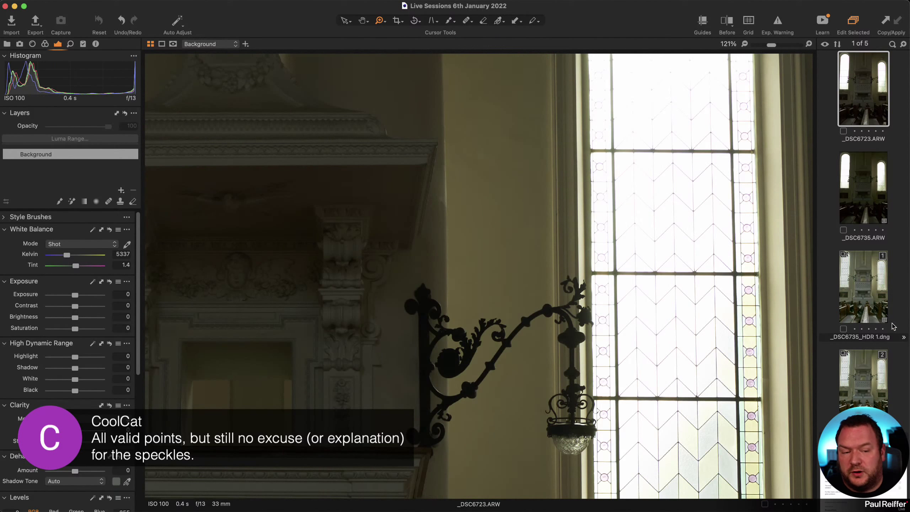
pyautogui.click(877, 300)
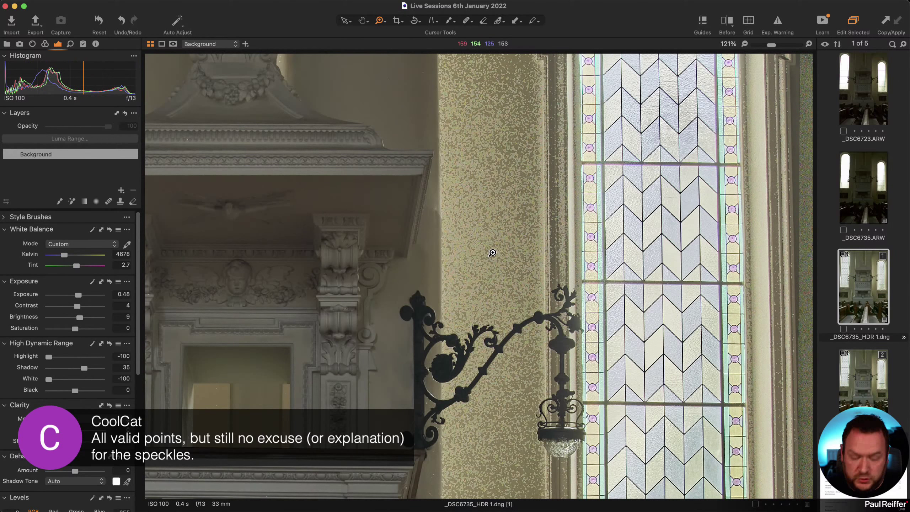
# - View the merged HDR at 67% magnification and locate the Capture One Support and Get Logs commands without running them
pyautogui.press('super+0')
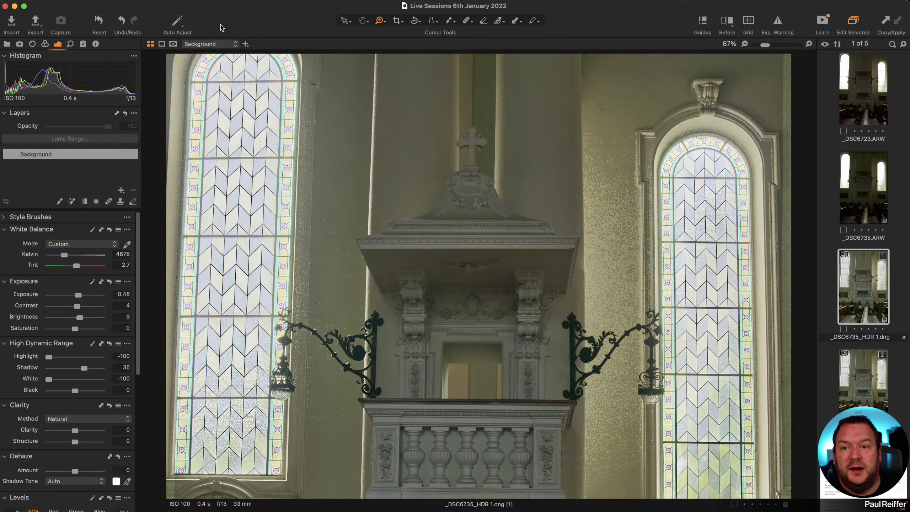
pyautogui.click(291, 2)
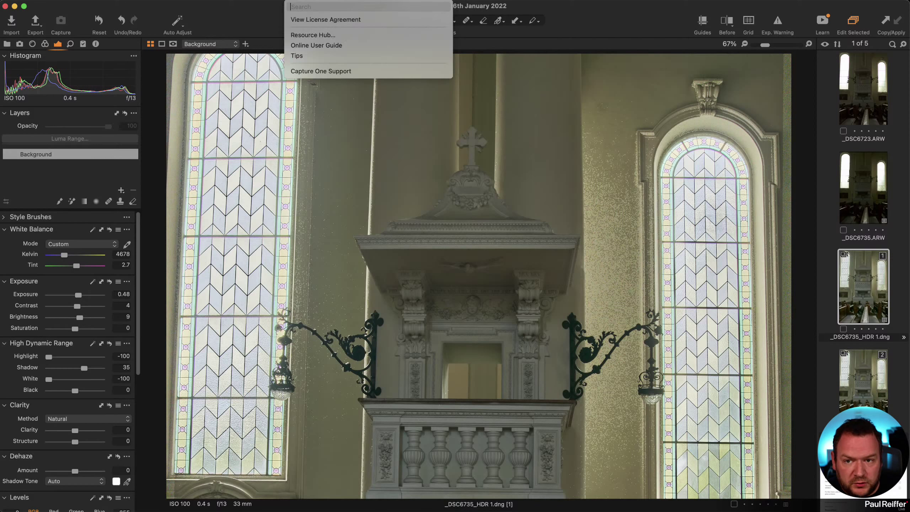
pyautogui.moveTo(262, 2)
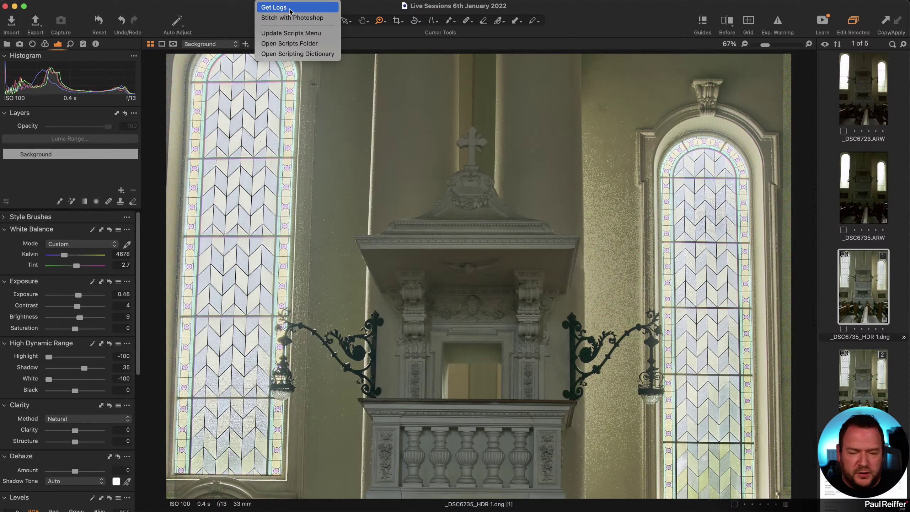
pyautogui.click(230, 14)
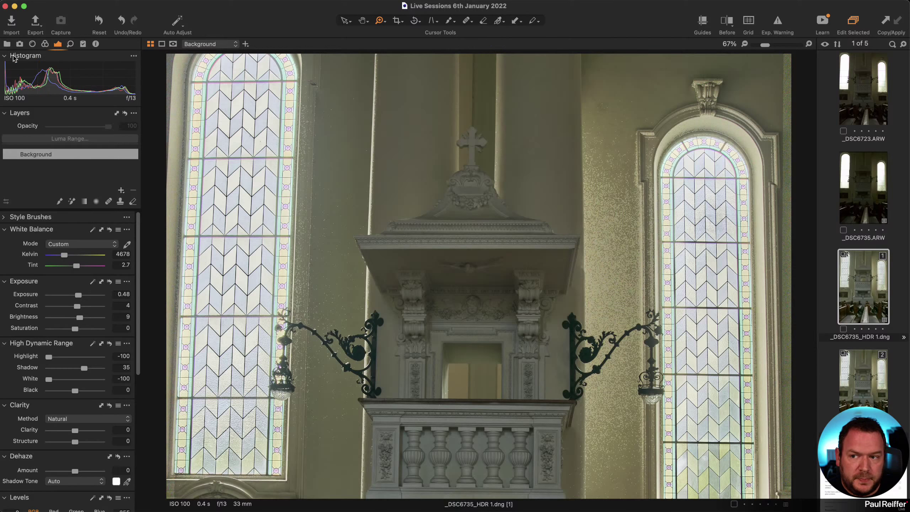
# - Open the user collection of London night photos and show _1010075.ORF fitted to the viewer with the exposure adjustments available
pyautogui.click(7, 44)
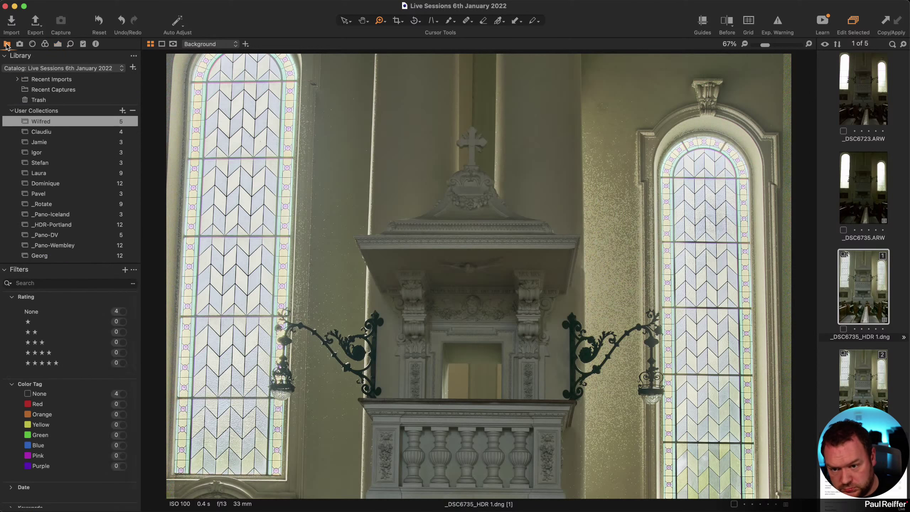
pyautogui.click(66, 133)
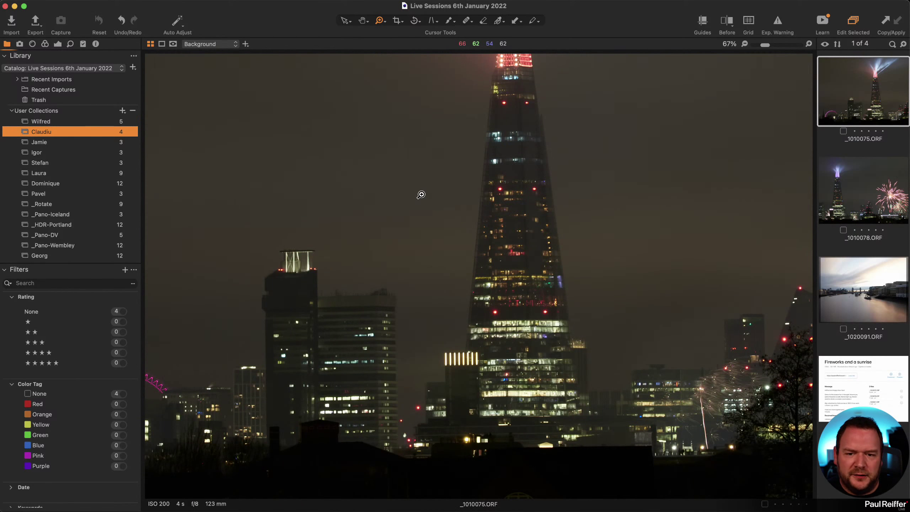
pyautogui.press('super+0')
pyautogui.click(57, 45)
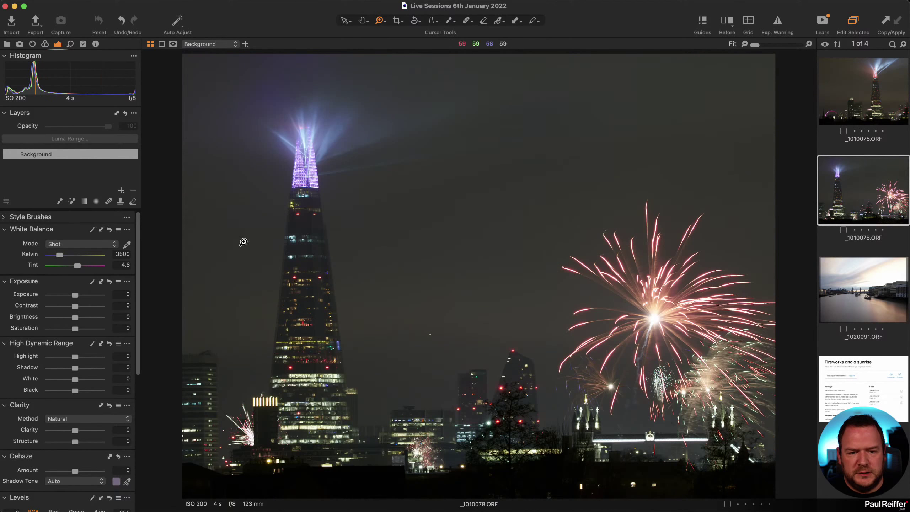
pyautogui.click(861, 98)
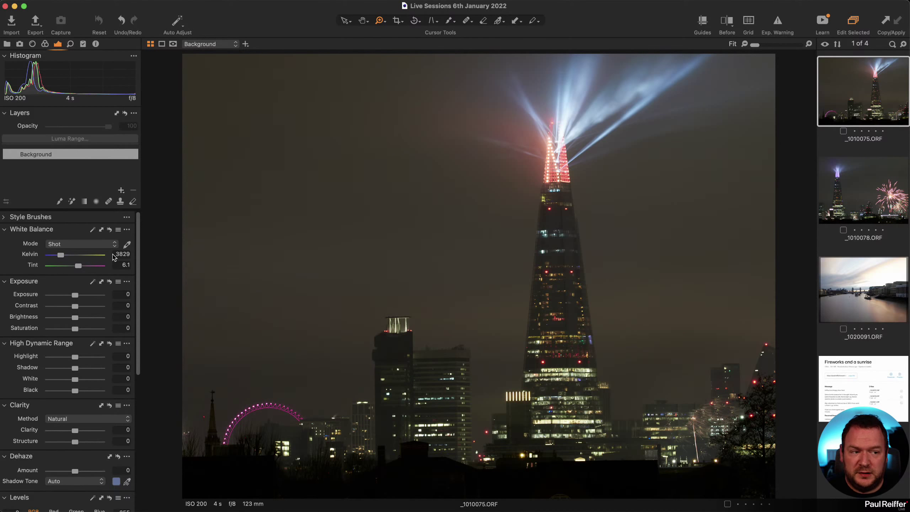
# - Create a second variant of _1020091.ORF
pyautogui.rightClick(829, 264)
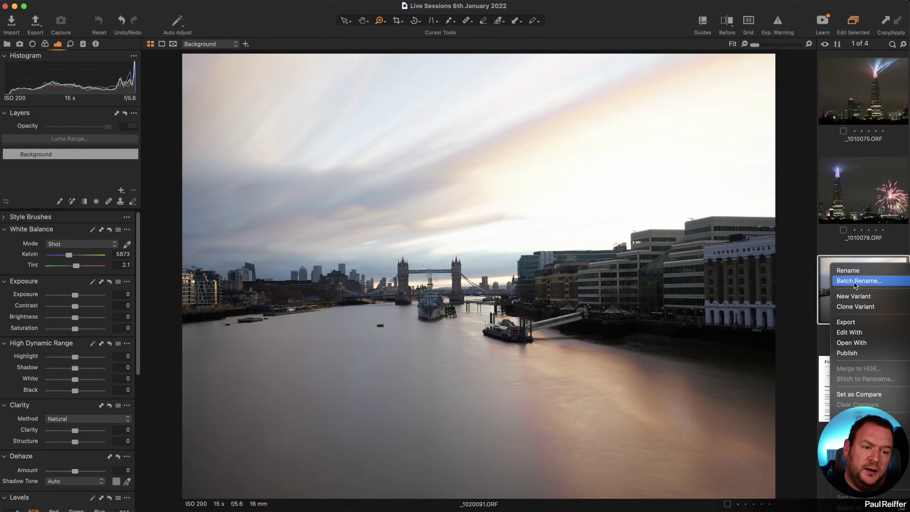
pyautogui.click(855, 306)
# - Set the white balance of _1010075.ORF to Kelvin 2908 and Tint 6.9
pyautogui.click(858, 92)
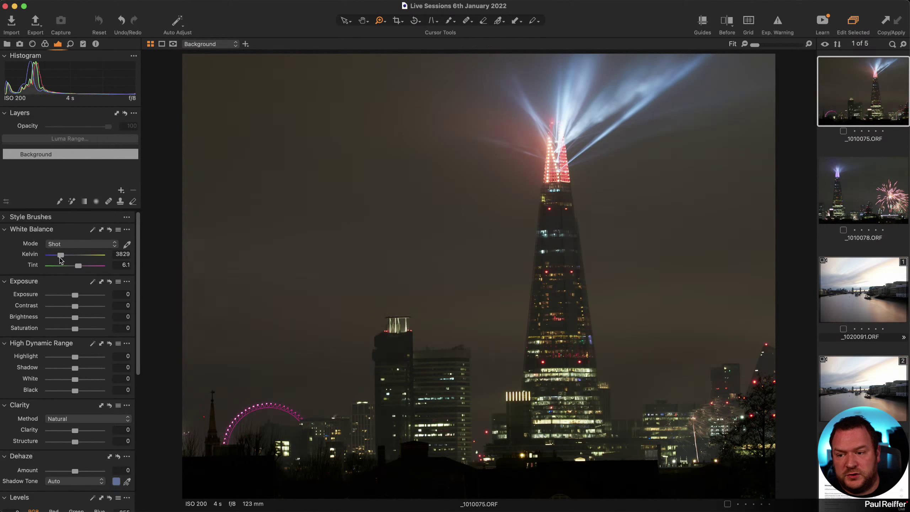
pyautogui.moveTo(60, 255); pyautogui.dragTo(58, 258)
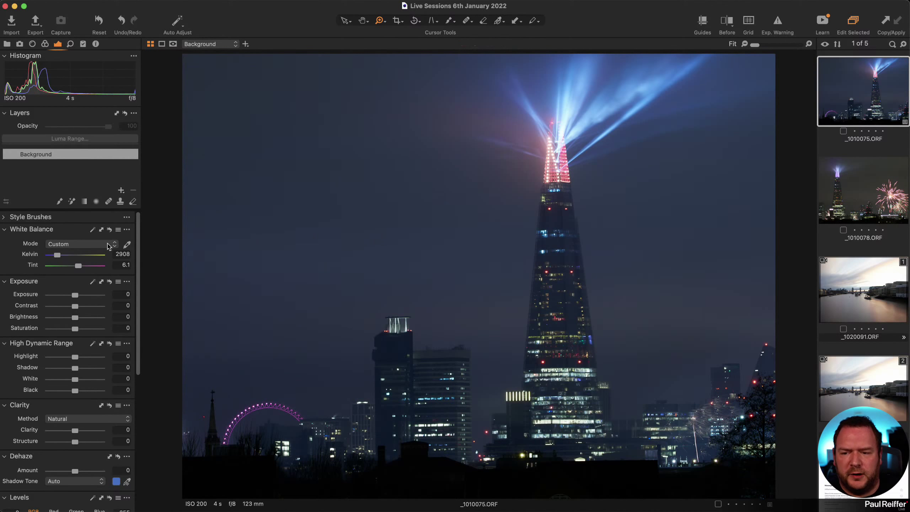
pyautogui.moveTo(78, 267)
pyautogui.mouseDown()
pyautogui.moveTo(68, 266)
pyautogui.moveTo(79, 269)
pyautogui.mouseUp()
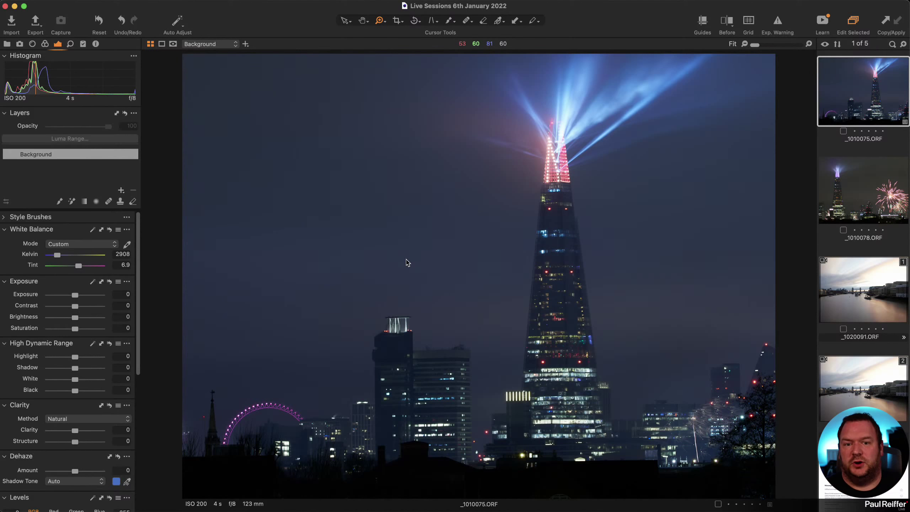
# - Compare the full frame of _1010075.ORF before and after the white balance change with the split view, ending with the comparison off
pyautogui.press('y')
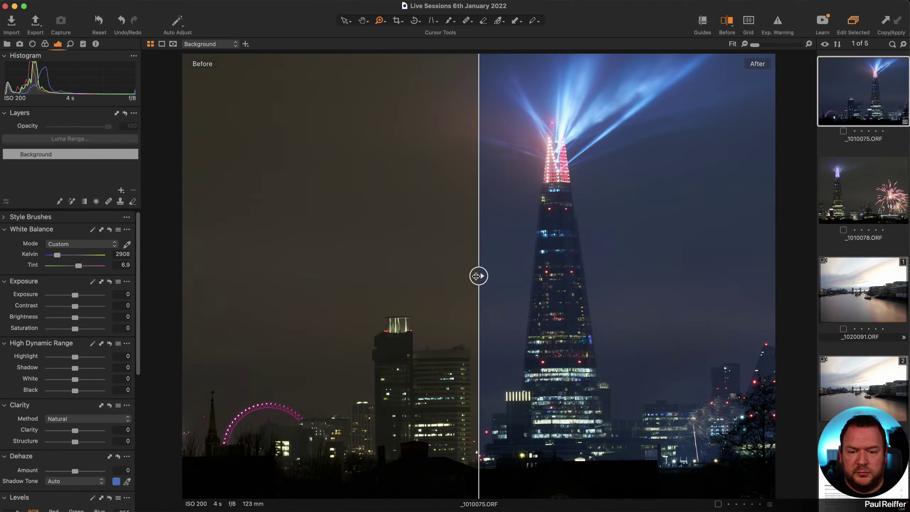
pyautogui.moveTo(476, 280); pyautogui.dragTo(773, 287)
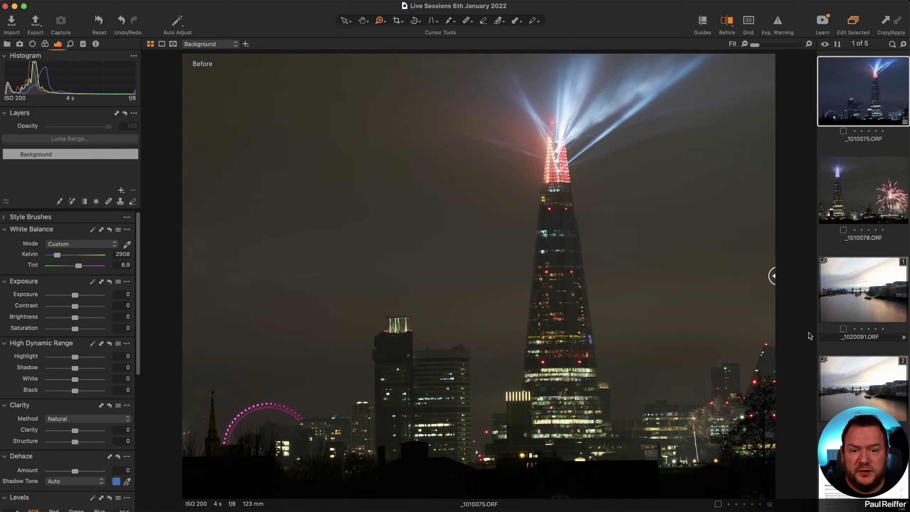
pyautogui.moveTo(774, 337); pyautogui.dragTo(124, 278)
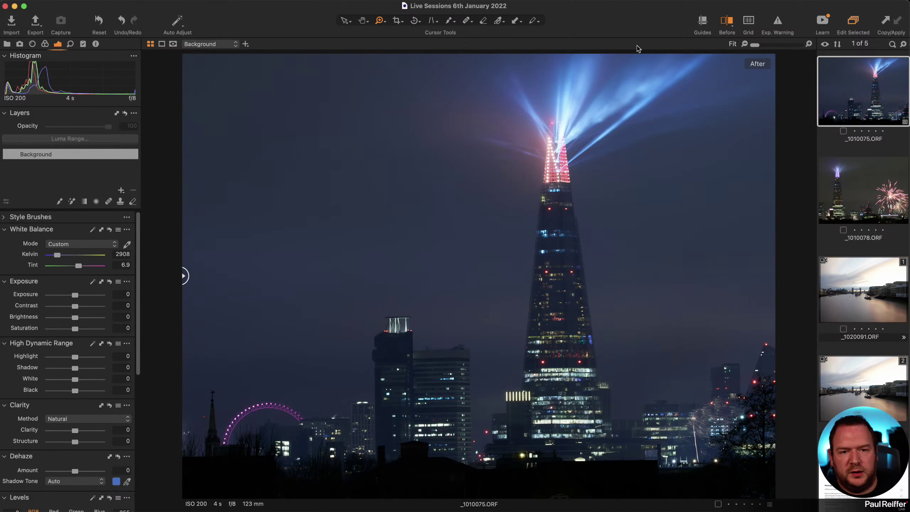
pyautogui.click(729, 23)
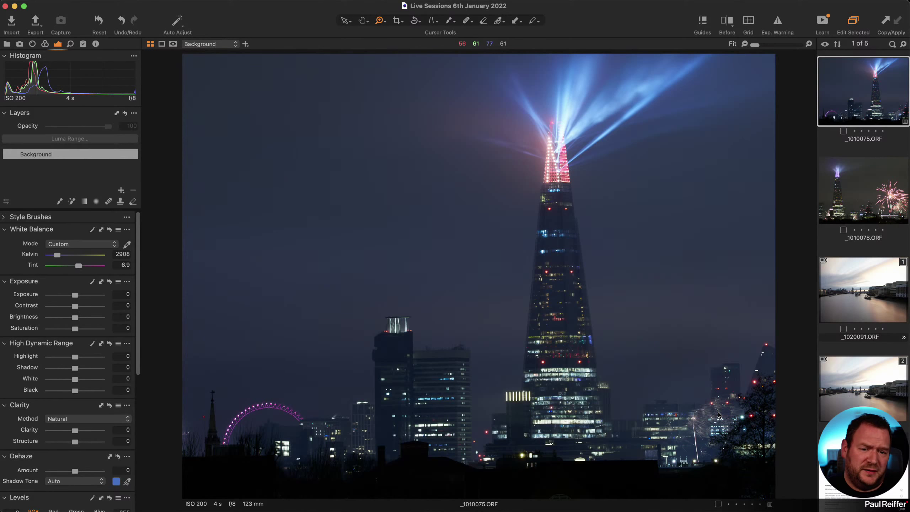
# - Examine the tower's lit windows in _1010075.ORF at up to 200% magnification, ending with the whole image fitted
pyautogui.click(551, 303)
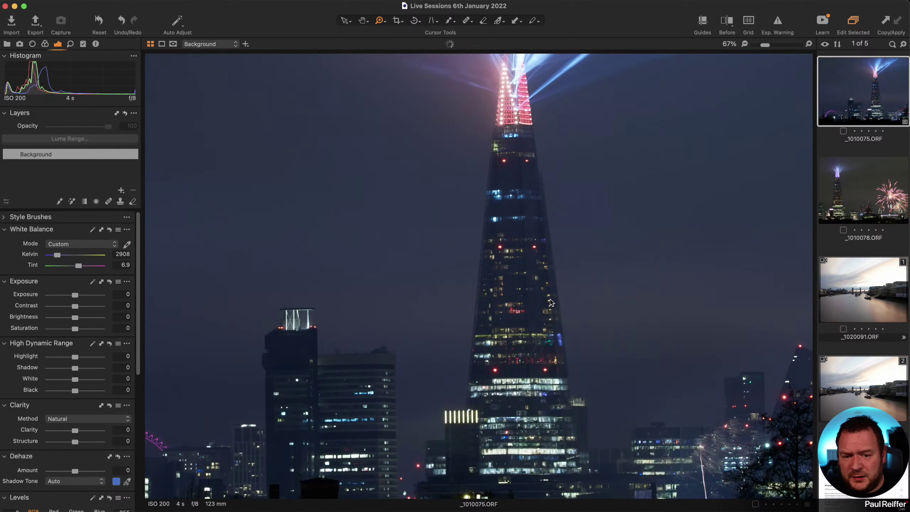
pyautogui.click(550, 302)
pyautogui.click(486, 190)
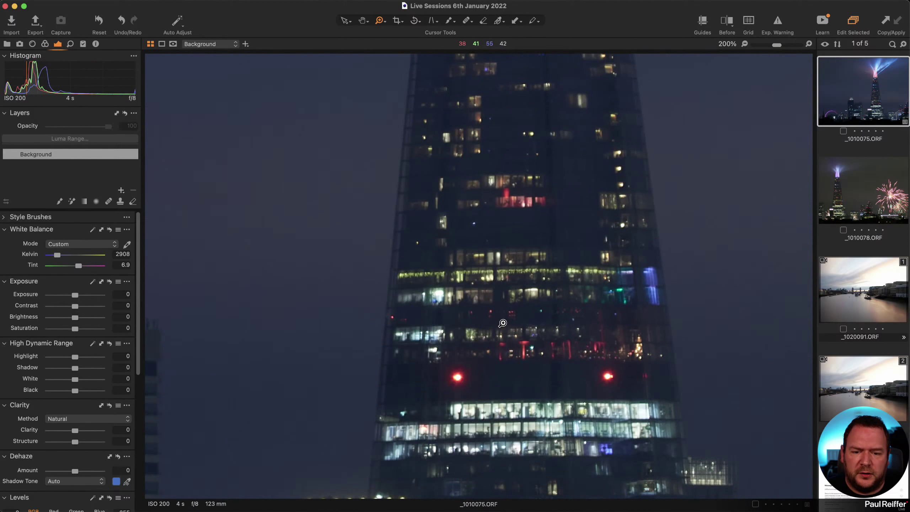
pyautogui.keyDown('alt'); pyautogui.click(502, 323); pyautogui.keyUp('alt')
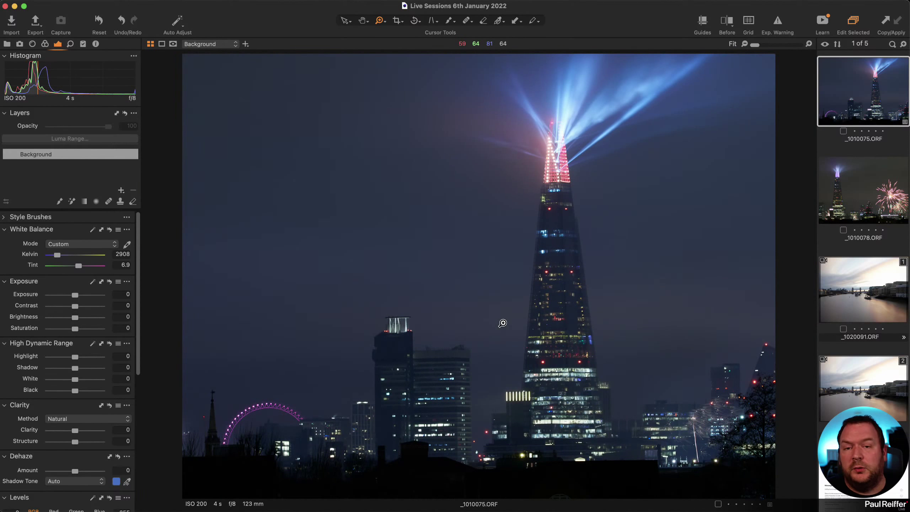
# - Try Clarity at 60 and Dehaze at 39 with automatic shadow tone on _1010075.ORF, resetting each adjustment
pyautogui.moveTo(84, 433); pyautogui.dragTo(90, 433)
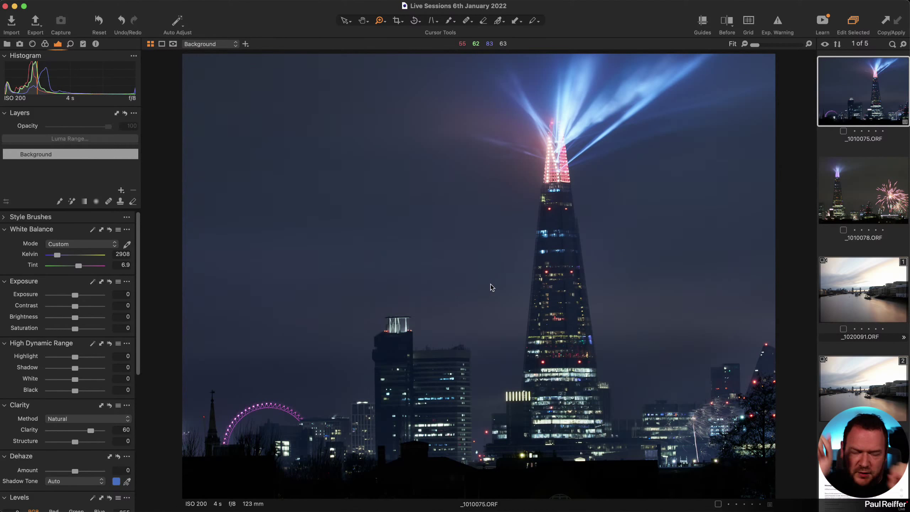
pyautogui.doubleClick(90, 430)
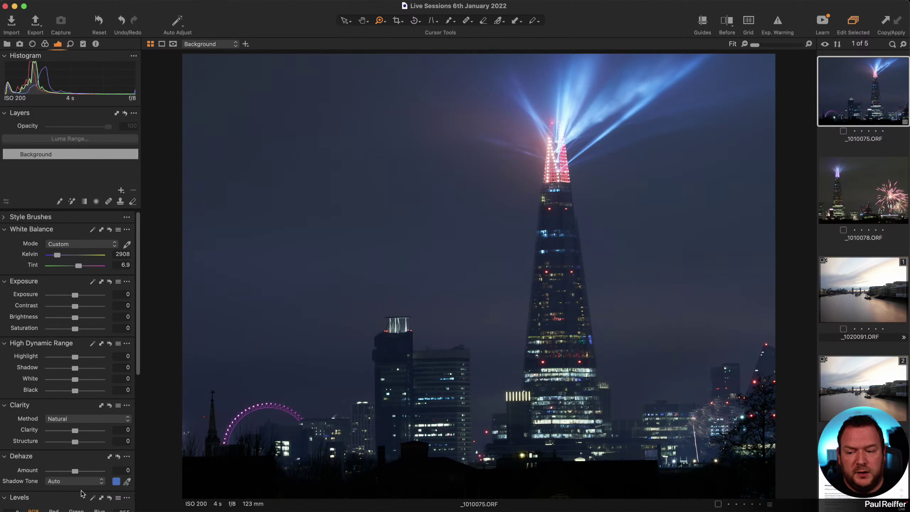
pyautogui.moveTo(75, 471); pyautogui.dragTo(85, 473)
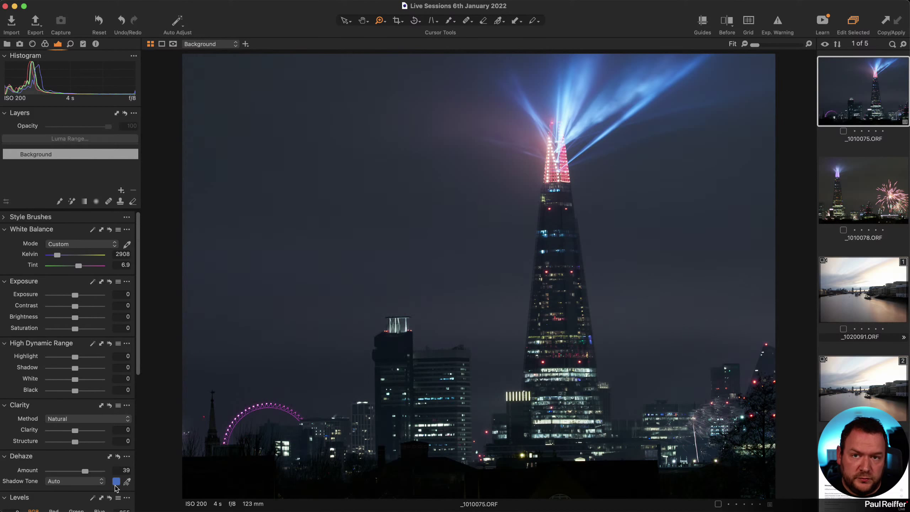
pyautogui.click(118, 457)
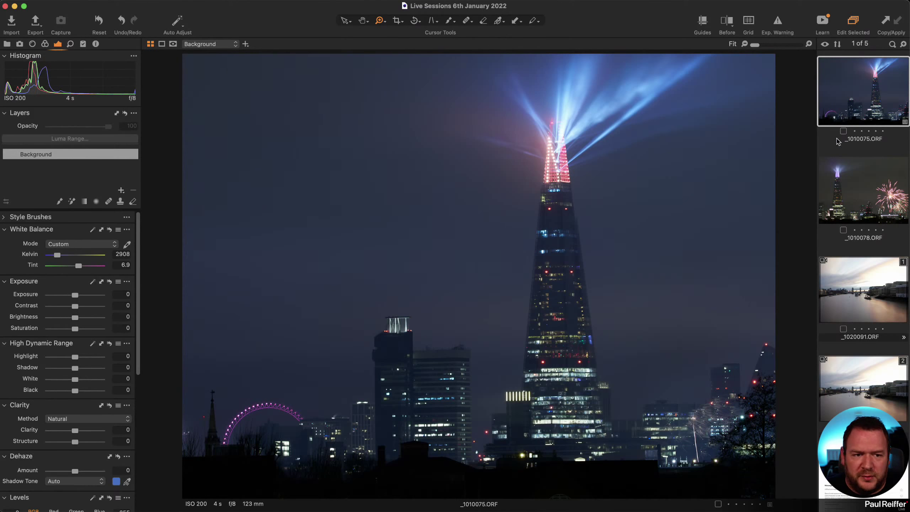
# - Create a new unedited variant of _1010075.ORF and reselect the edited first variant
pyautogui.rightClick(844, 99)
pyautogui.click(870, 140)
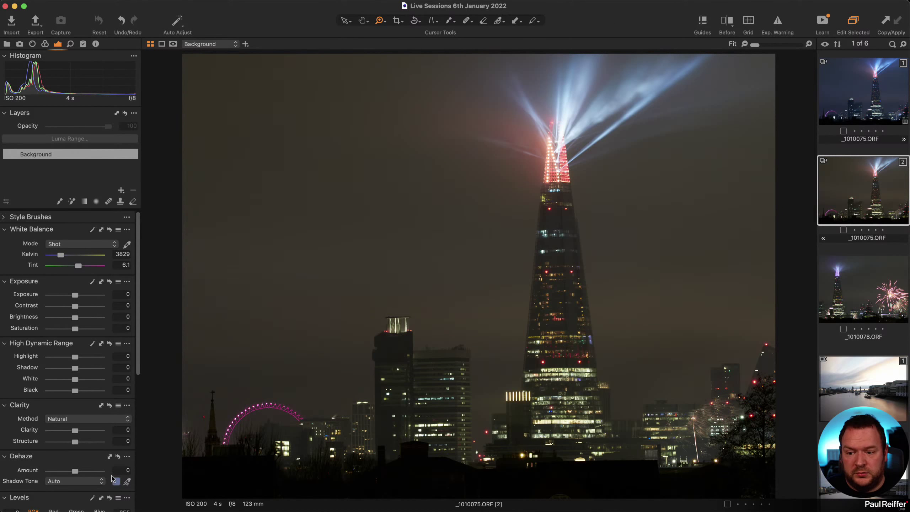
pyautogui.click(861, 101)
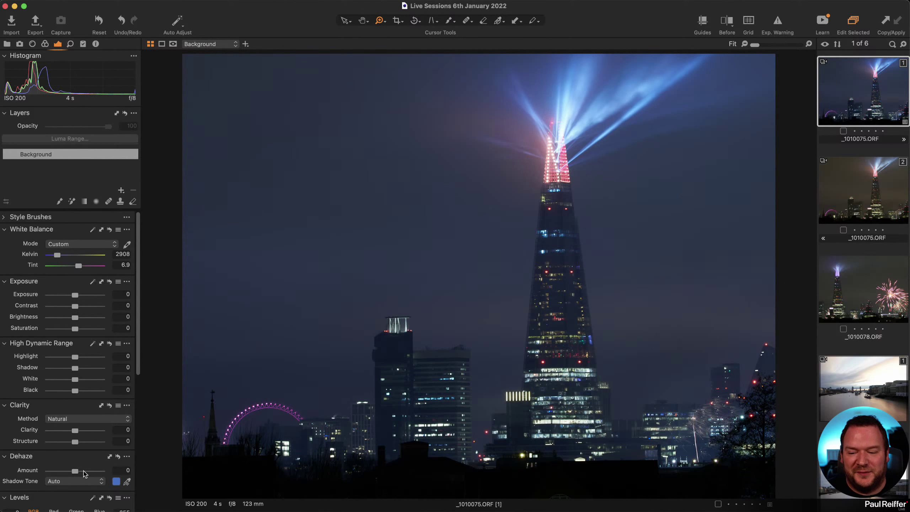
# - Set Dehaze to 55 on the first variant of _1010075.ORF and sample its shadow tone from the sky beside the tower's top
pyautogui.moveTo(75, 471); pyautogui.dragTo(89, 473)
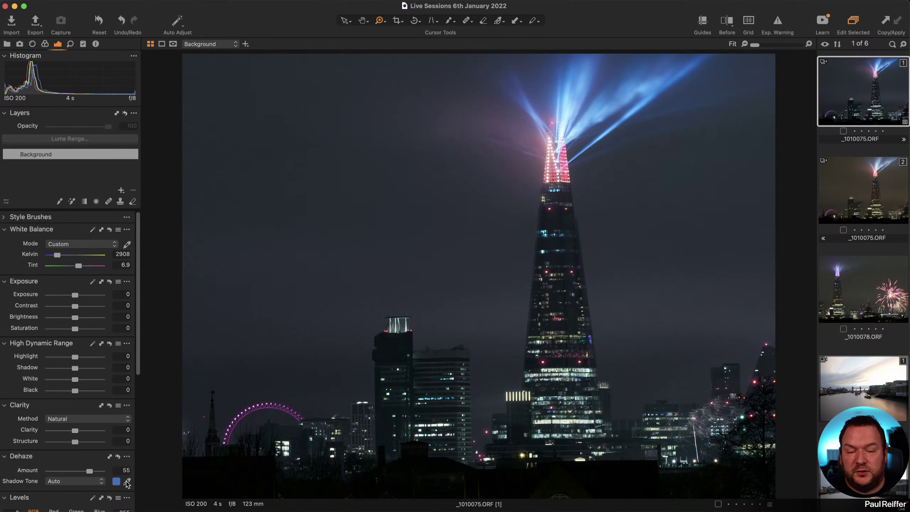
pyautogui.click(128, 482)
pyautogui.click(487, 169)
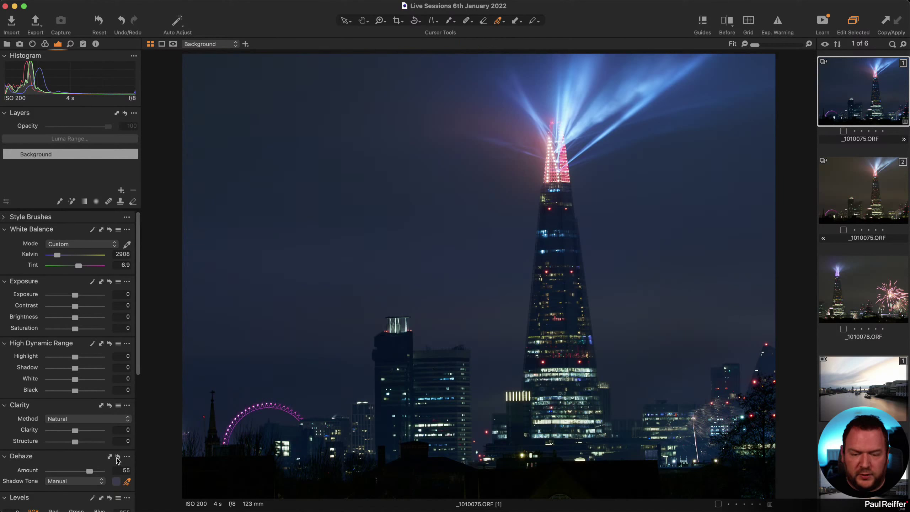
pyautogui.moveTo(117, 459); pyautogui.dragTo(118, 460)
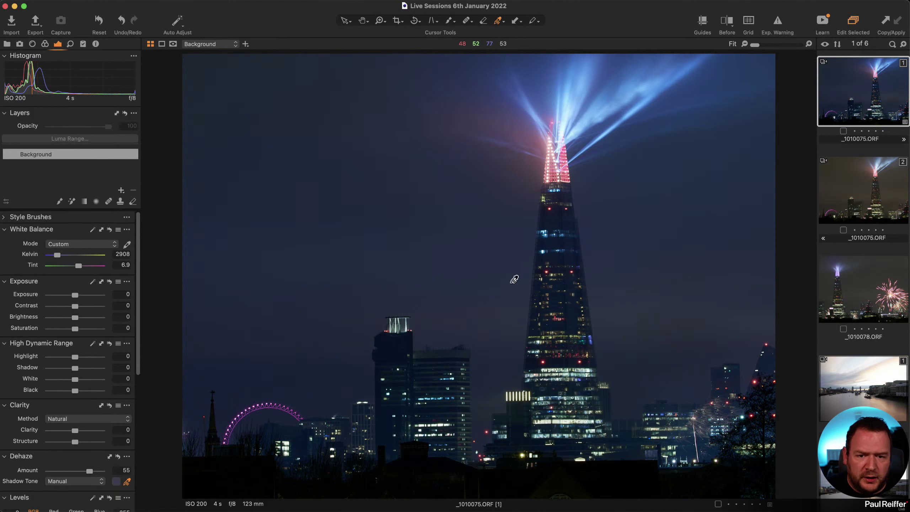
# - Sample alternative Dehaze shadow tones across the image, settling on the sky left of the tower, and set the white balance Tint to 9
pyautogui.click(492, 317)
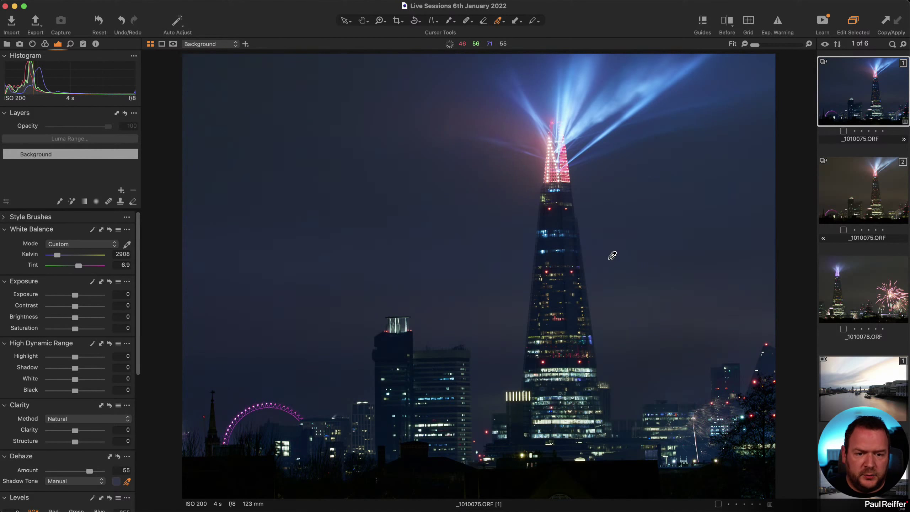
pyautogui.click(396, 356)
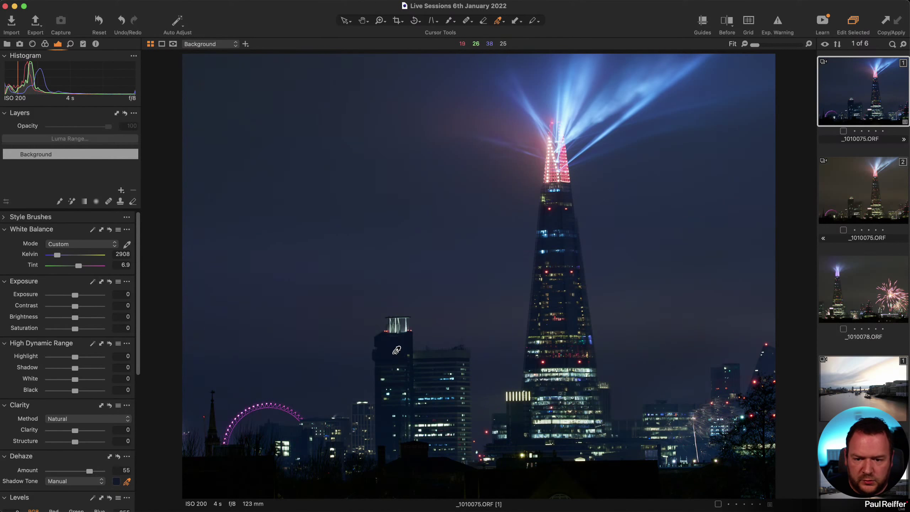
pyautogui.click(575, 89)
pyautogui.click(535, 196)
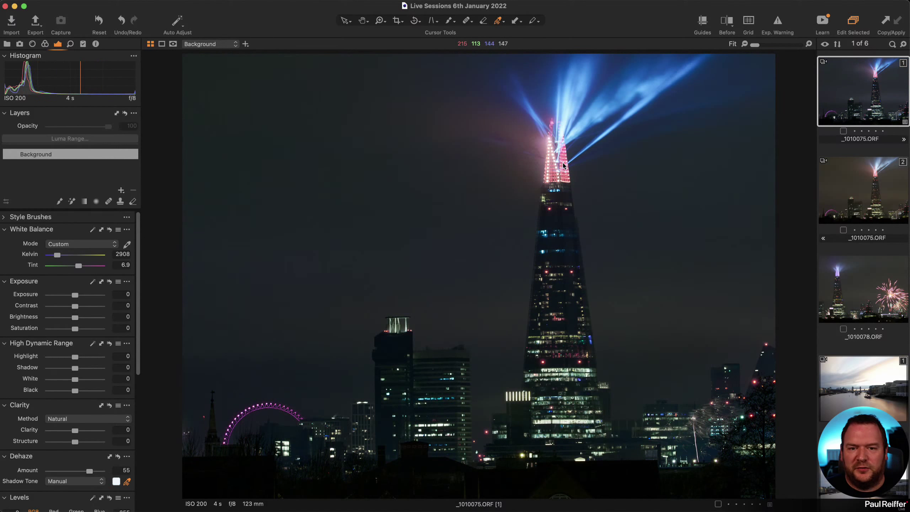
pyautogui.click(491, 265)
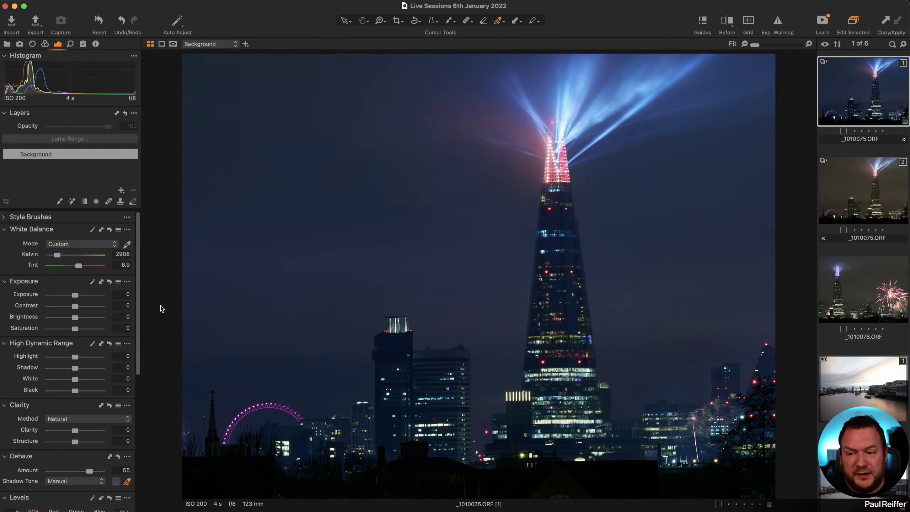
pyautogui.moveTo(79, 270); pyautogui.dragTo(80, 270)
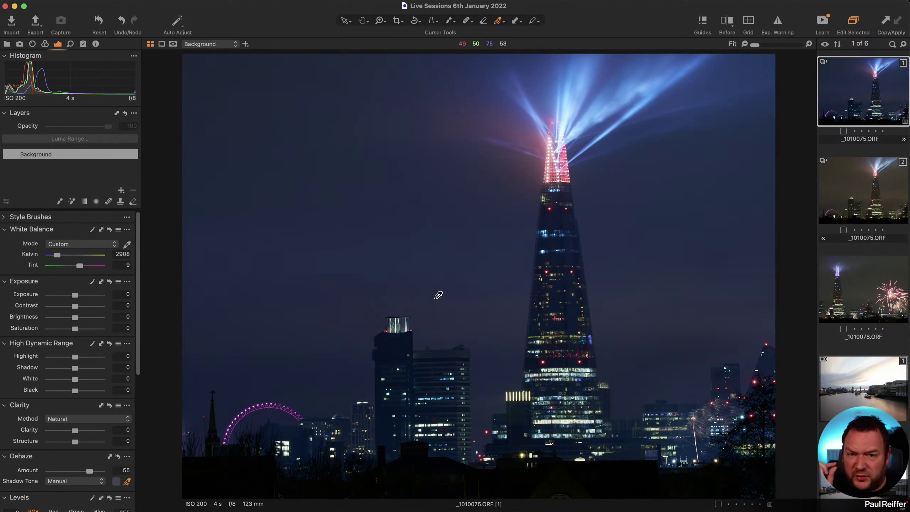
# - Sample the blue tone of the dark building left of the tower as an advanced Color Editor selection
pyautogui.click(45, 43)
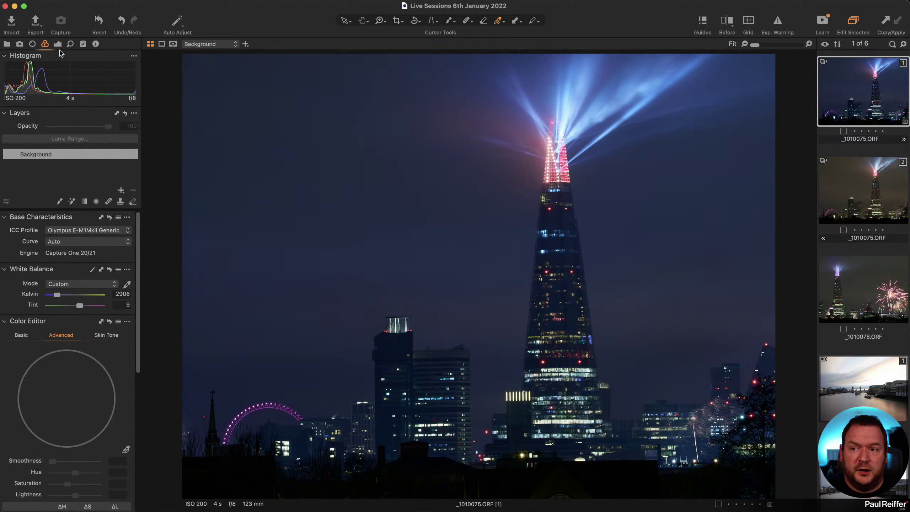
pyautogui.scroll(-6, 82, 353)
pyautogui.scroll(5, 81, 353)
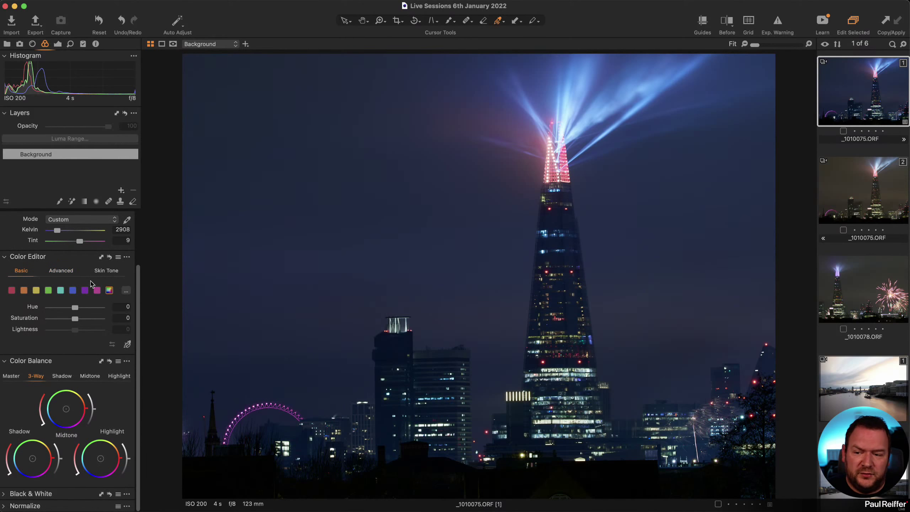
pyautogui.click(63, 272)
pyautogui.click(126, 383)
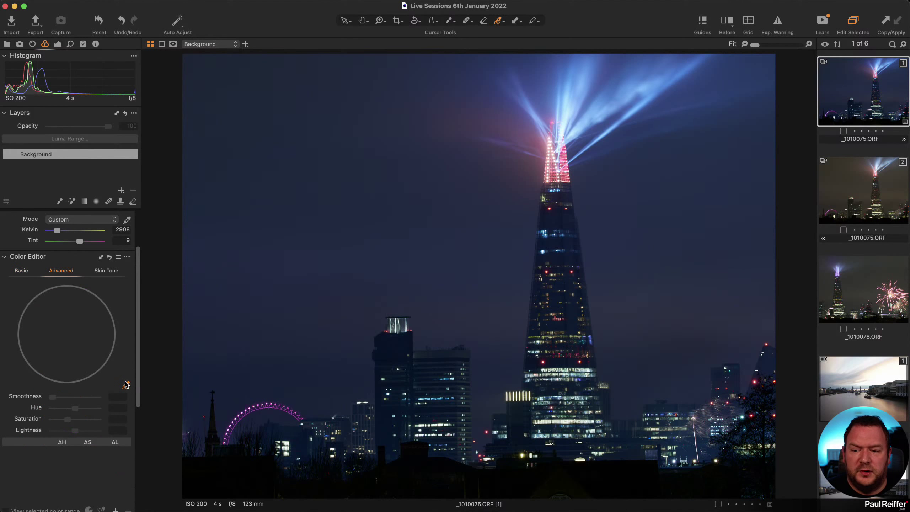
pyautogui.click(415, 356)
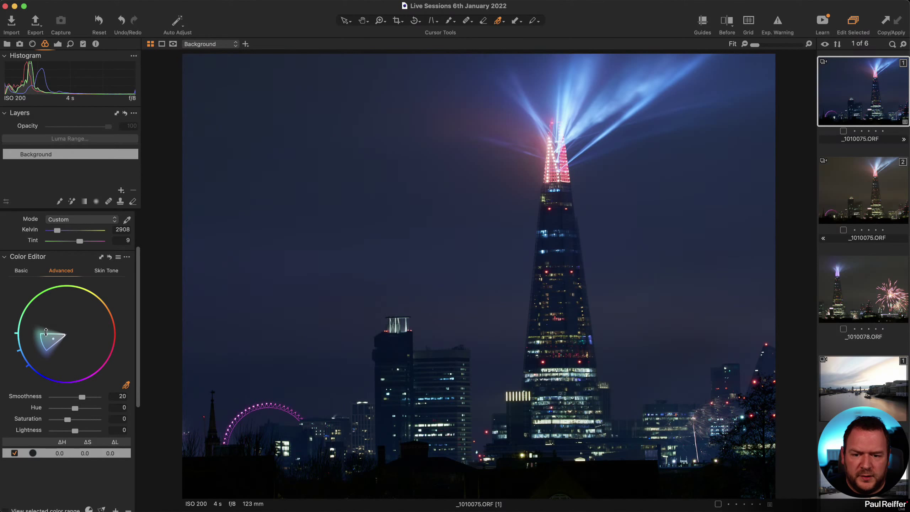
# - Widen the sampled colour range towards green on the colour wheel and set its Saturation to -30.8
pyautogui.moveTo(46, 332); pyautogui.dragTo(48, 312)
pyautogui.moveTo(45, 351); pyautogui.dragTo(32, 322)
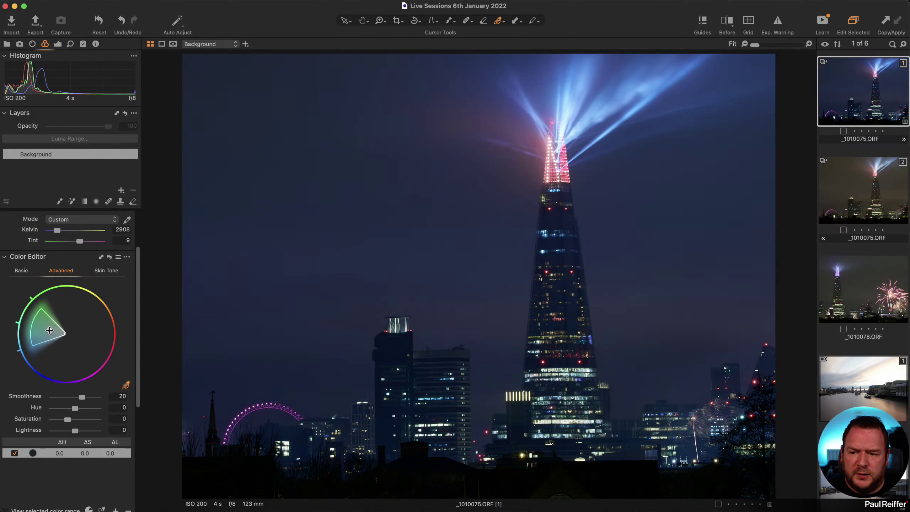
pyautogui.moveTo(67, 419); pyautogui.dragTo(62, 420)
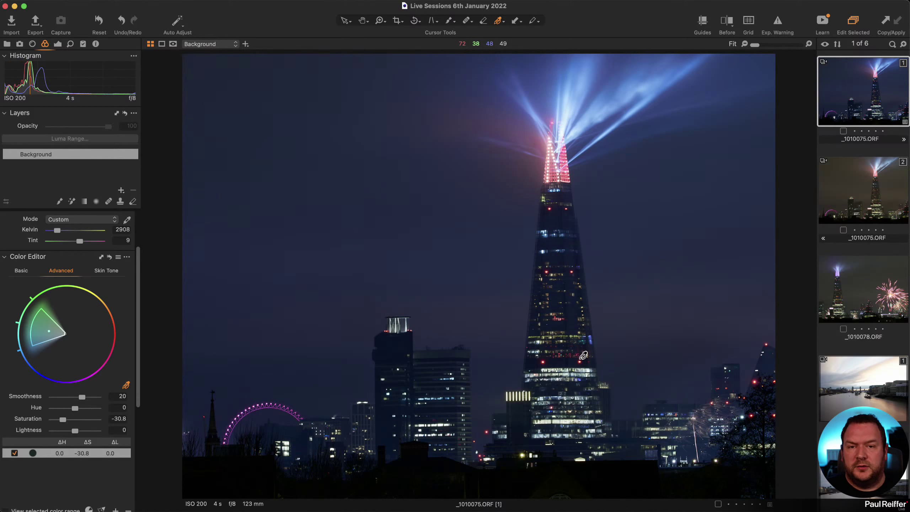
# - Compare the edited night shot with its original using the split before/after view across the full frame
pyautogui.press('y')
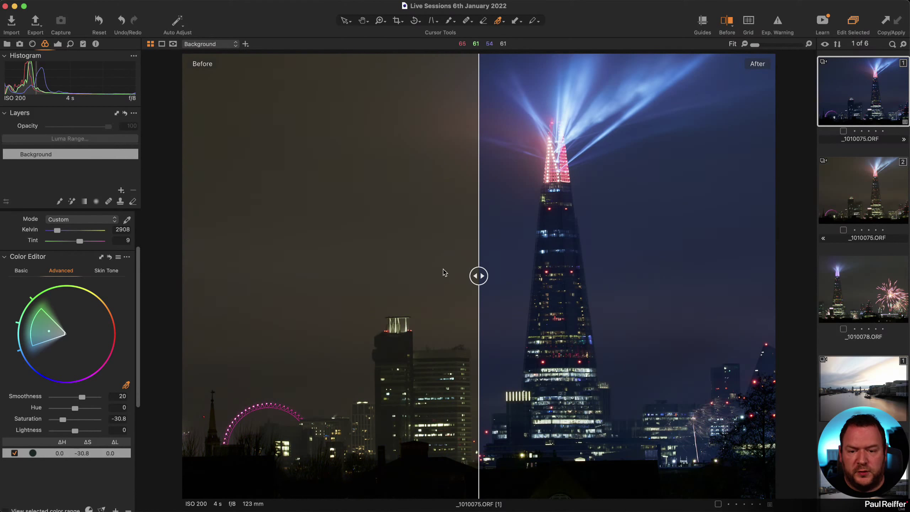
pyautogui.moveTo(478, 273); pyautogui.dragTo(795, 309)
pyautogui.moveTo(770, 275); pyautogui.dragTo(183, 275)
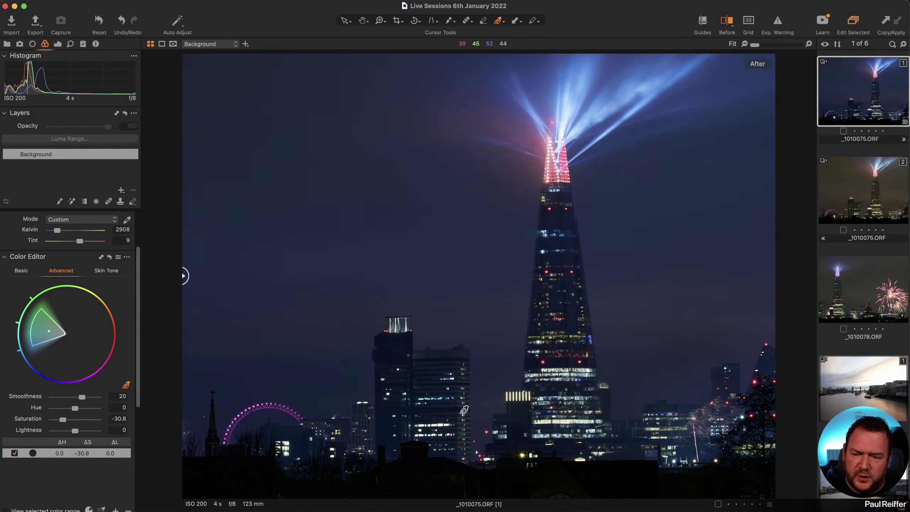
# - Try slightly lowering the High Dynamic Range Shadow value in the exposure tools, resetting it to 0 each time
pyautogui.click(58, 44)
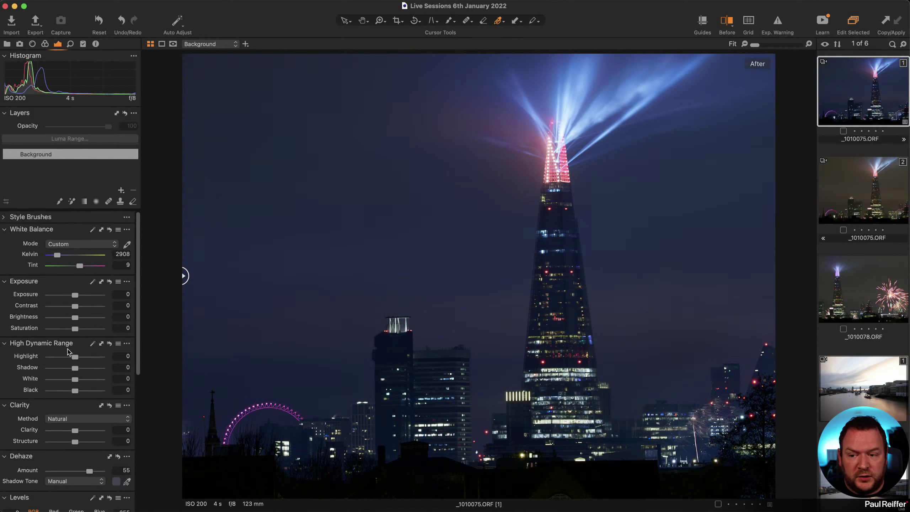
pyautogui.moveTo(75, 369); pyautogui.dragTo(71, 371)
pyautogui.doubleClick(72, 371)
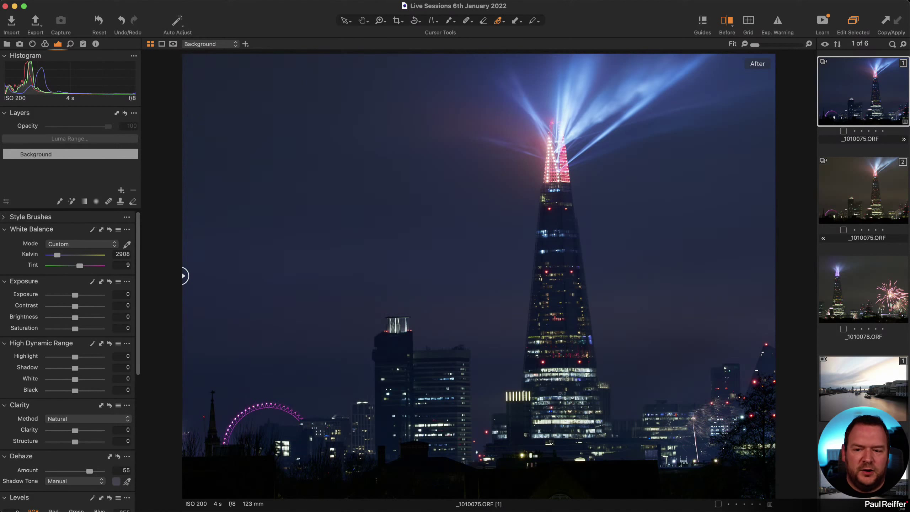
pyautogui.moveTo(75, 370); pyautogui.dragTo(73, 371)
pyautogui.doubleClick(73, 371)
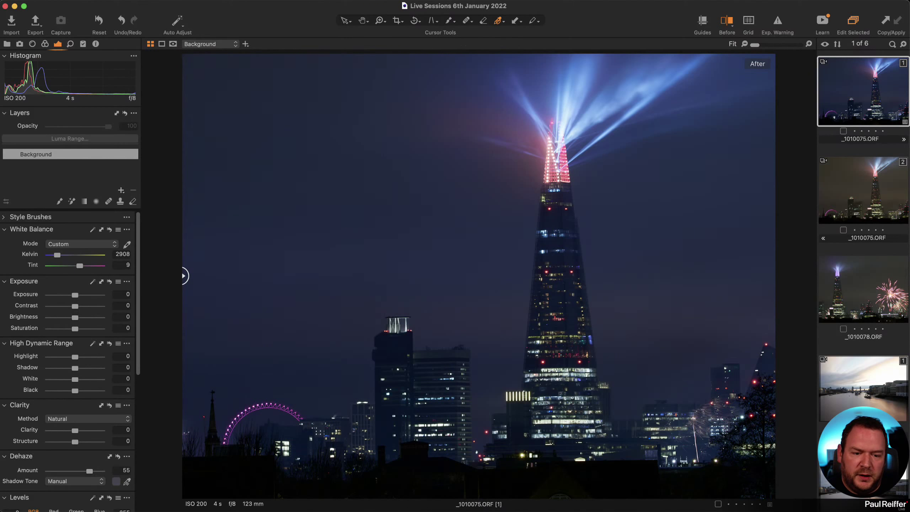
# - Set the High Dynamic Range Black to -43 and Brightness to 9, checking the edit against the original
pyautogui.moveTo(75, 390); pyautogui.dragTo(63, 391)
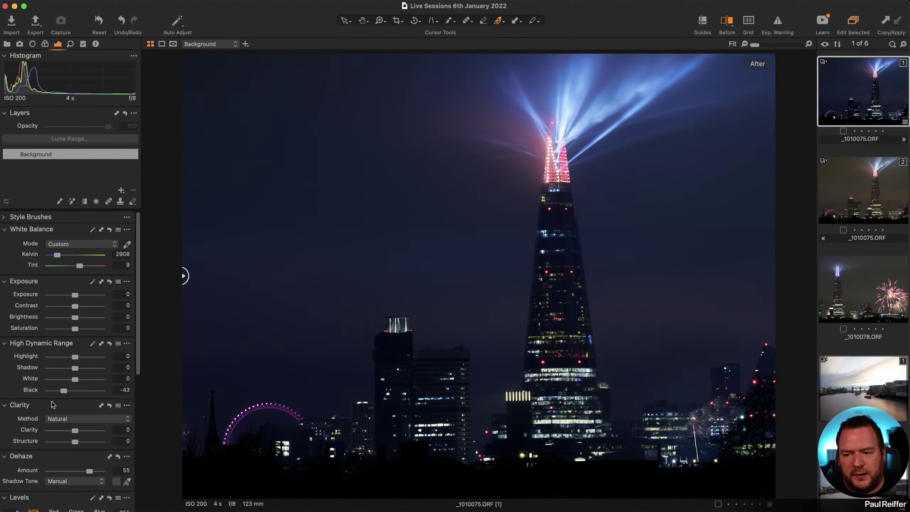
pyautogui.click(109, 344)
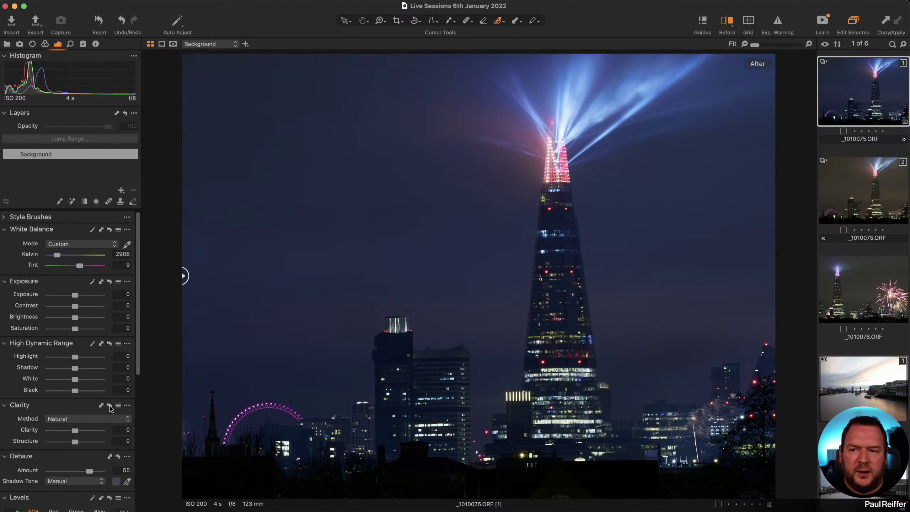
pyautogui.press('super+z')
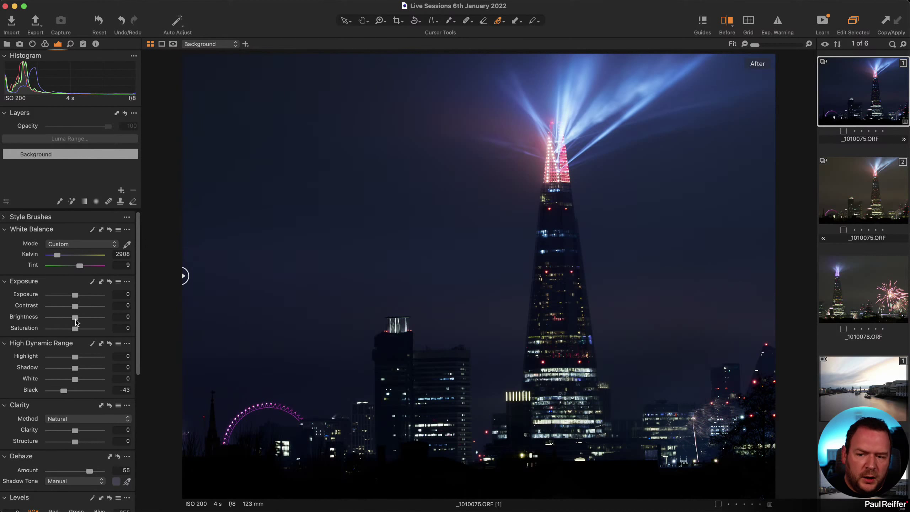
pyautogui.moveTo(75, 318); pyautogui.dragTo(80, 319)
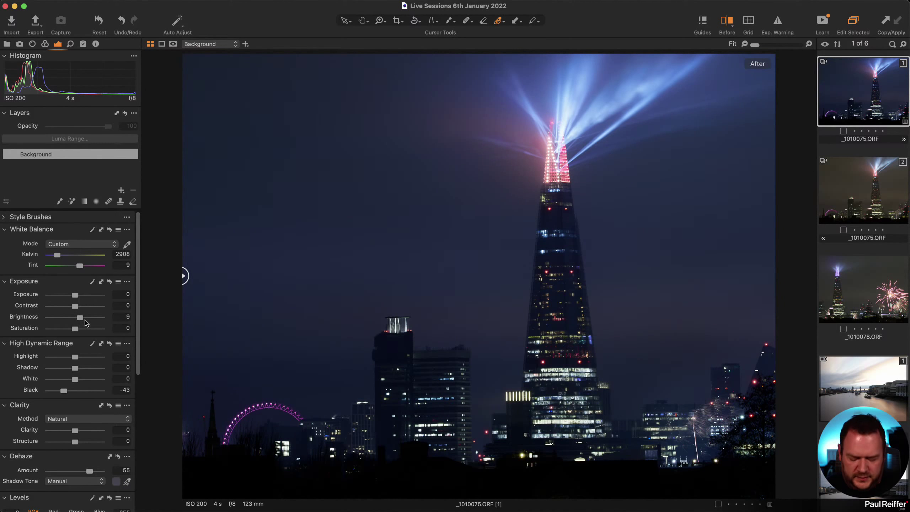
pyautogui.press('y')
pyautogui.moveTo(475, 281); pyautogui.dragTo(90, 329)
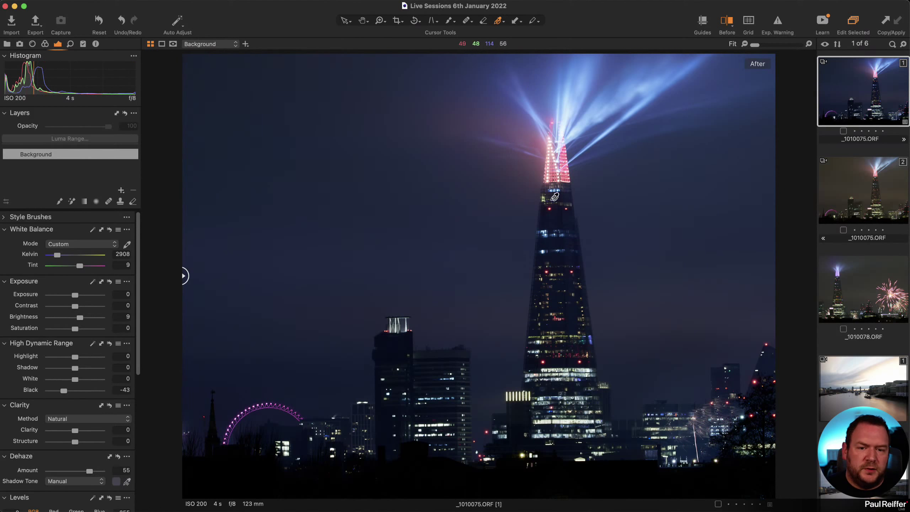
# - Set the High Dynamic Range Highlight and White to -100 and check the effect on the lit windows at the tower's base
pyautogui.moveTo(76, 356); pyautogui.dragTo(12, 362)
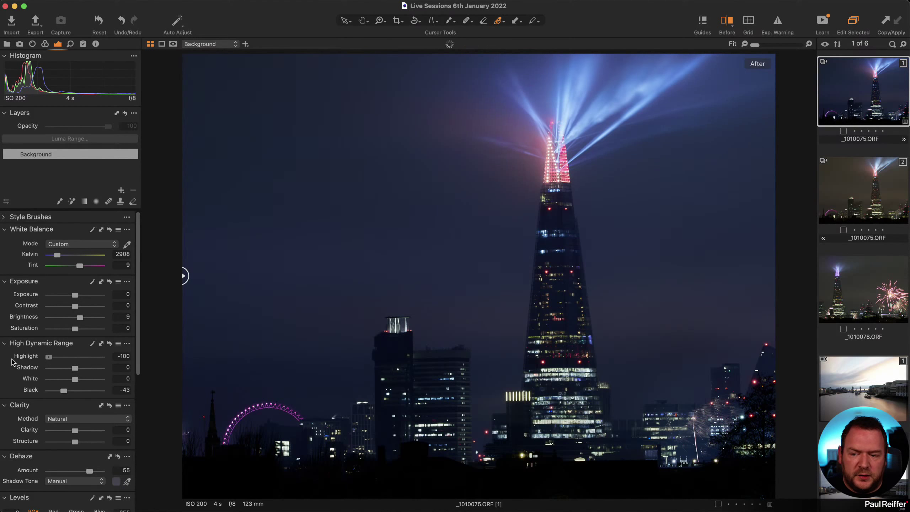
pyautogui.moveTo(75, 379); pyautogui.dragTo(23, 385)
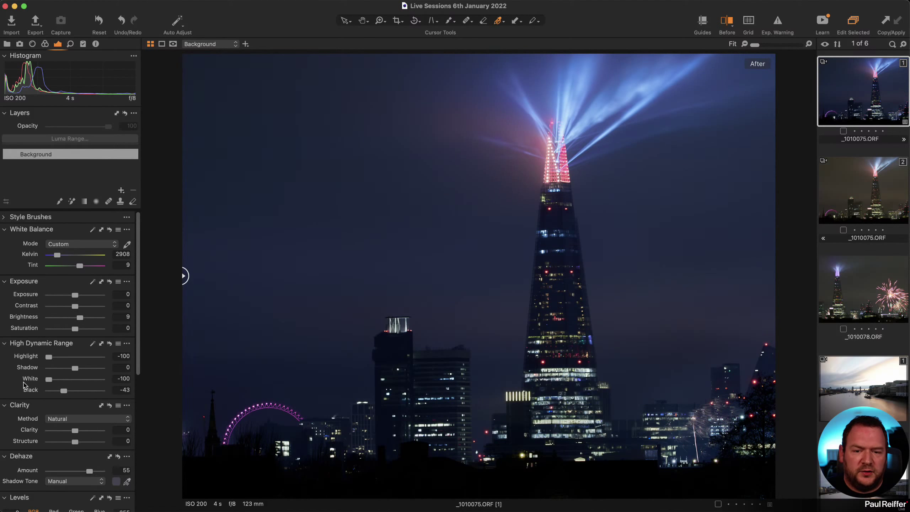
pyautogui.press('z')
pyautogui.moveTo(498, 318); pyautogui.dragTo(610, 448)
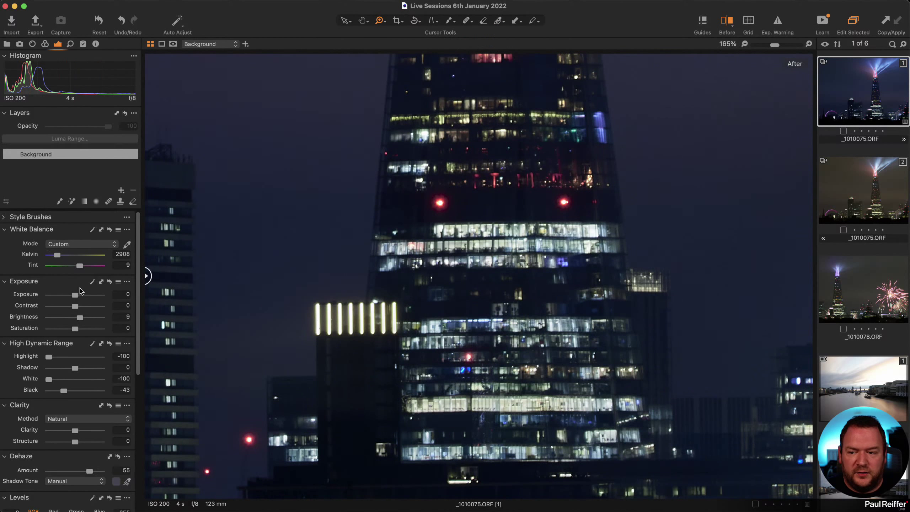
pyautogui.moveTo(110, 345); pyautogui.dragTo(110, 344)
pyautogui.click(109, 344)
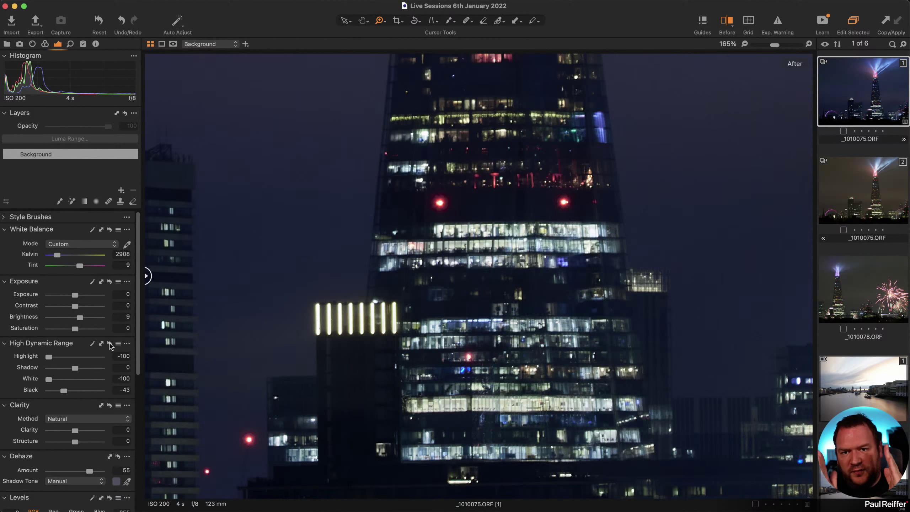
pyautogui.keyDown('alt'); pyautogui.click(396, 245); pyautogui.keyUp('alt')
pyautogui.keyDown('alt'); pyautogui.click(397, 245); pyautogui.keyUp('alt')
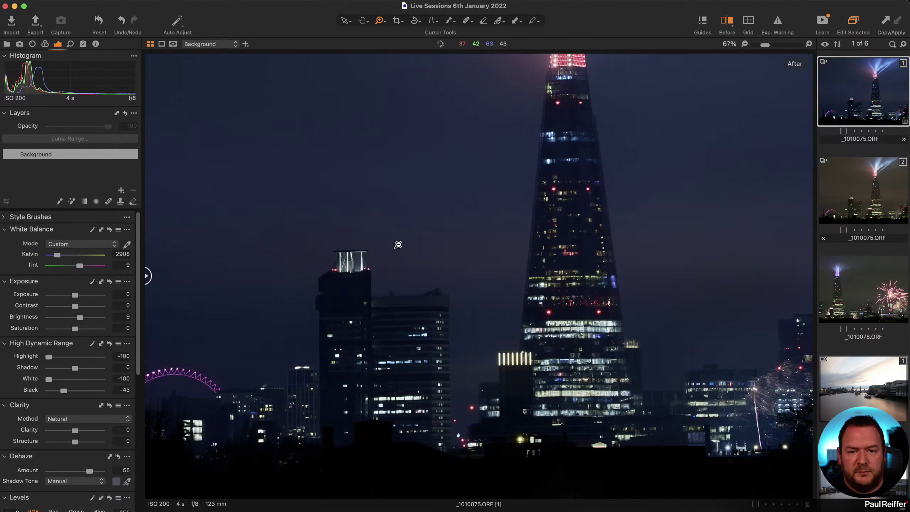
pyautogui.keyDown('alt'); pyautogui.click(397, 245); pyautogui.keyUp('alt')
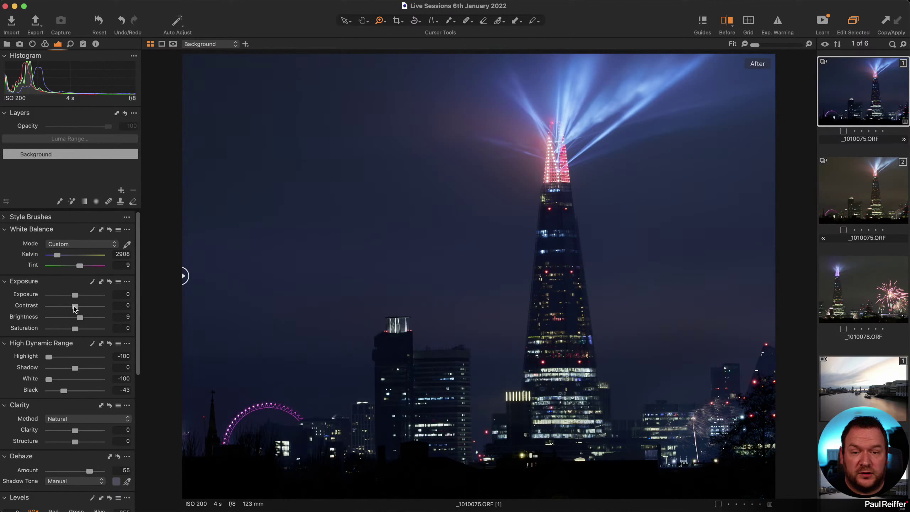
# - Set Clarity to 22 with the Natural method and inspect the fireworks beside the tree in close-up
pyautogui.moveTo(74, 306); pyautogui.dragTo(73, 307)
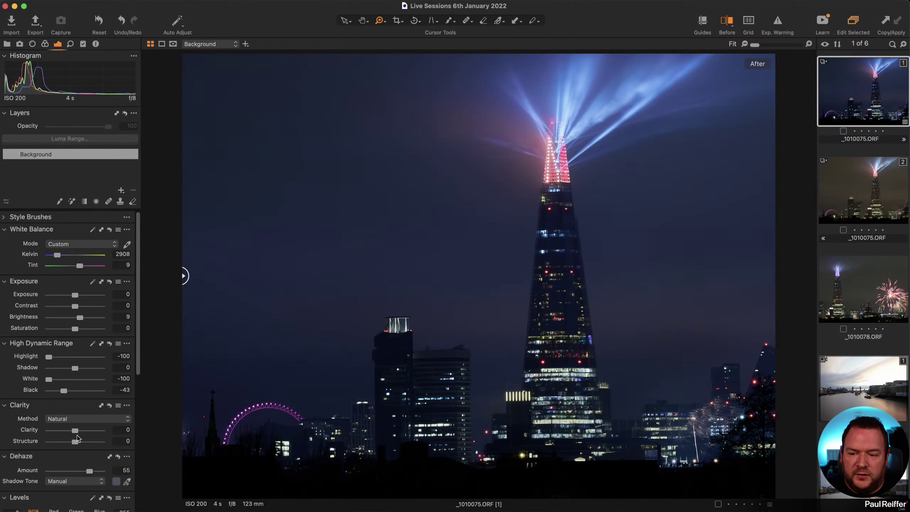
pyautogui.moveTo(75, 430); pyautogui.dragTo(82, 433)
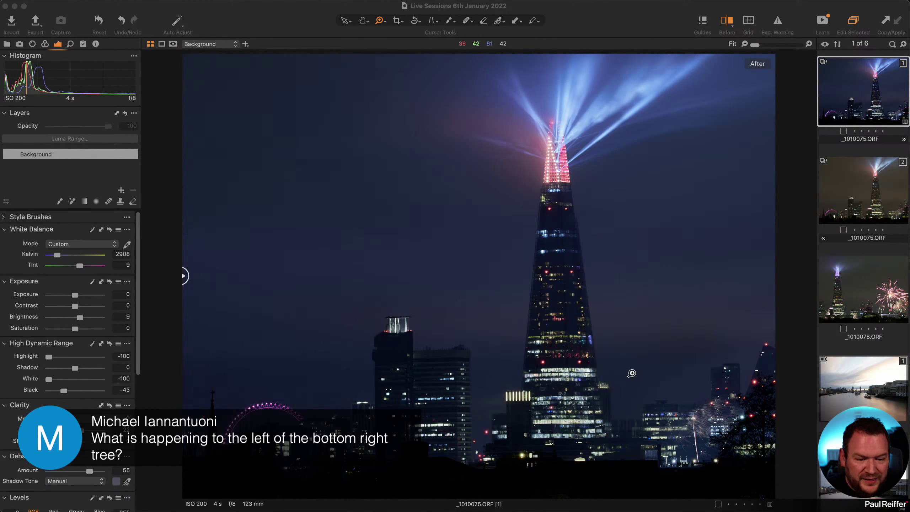
pyautogui.moveTo(630, 354); pyautogui.dragTo(774, 476)
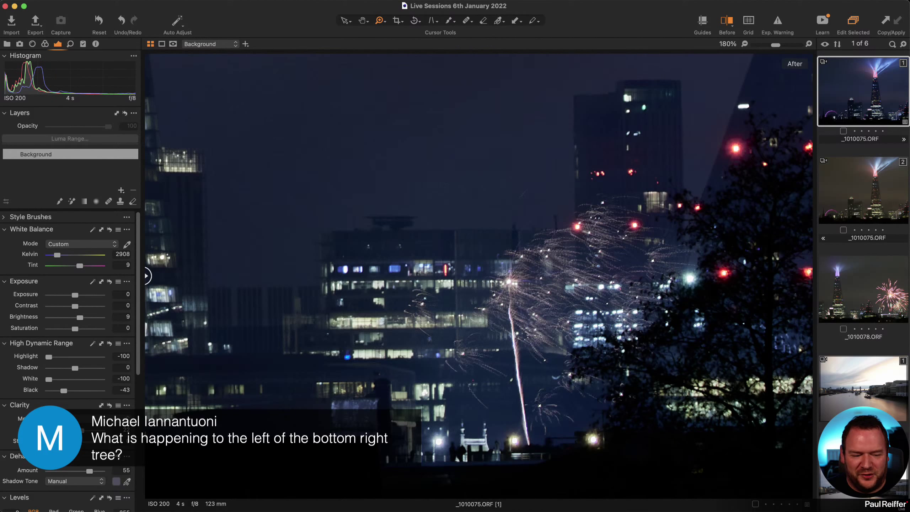
pyautogui.press('super+0')
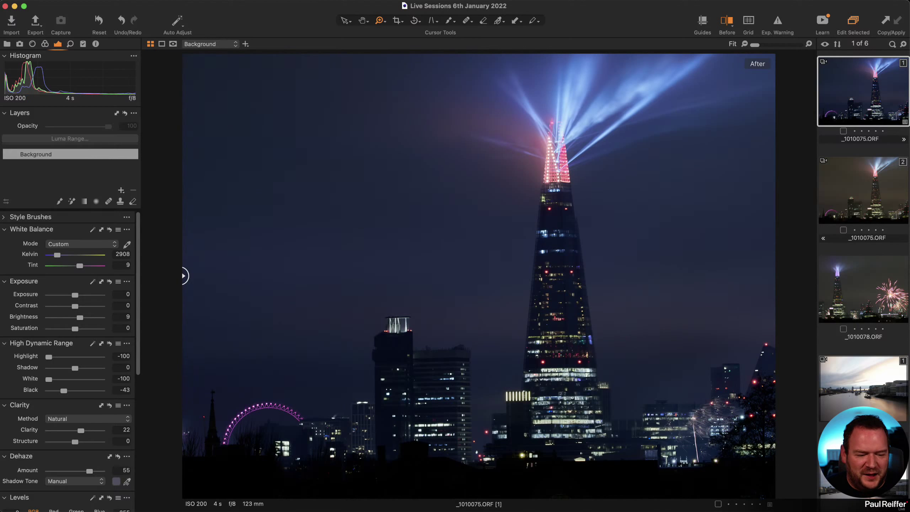
# - Try raising the RGB Levels shadow point to 5 and return it to 0
pyautogui.scroll(-1, 82, 344)
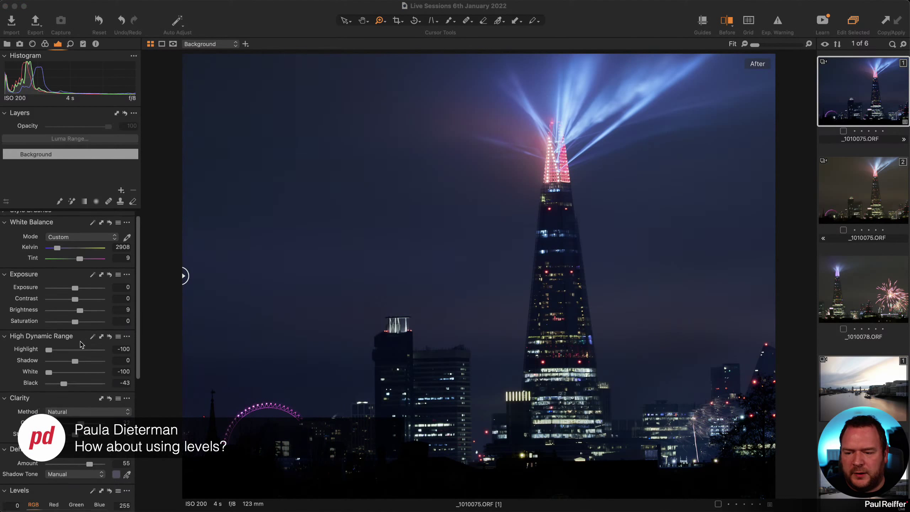
pyautogui.scroll(-10, 82, 344)
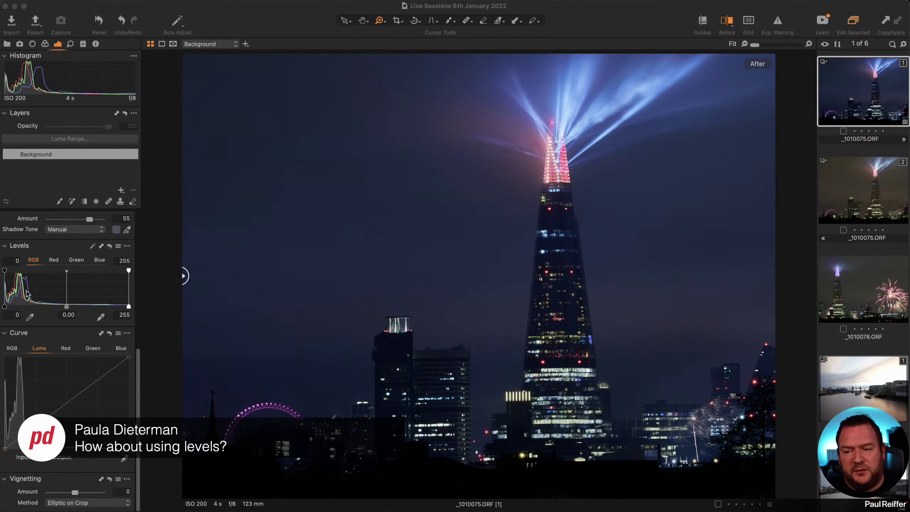
pyautogui.click(66, 307)
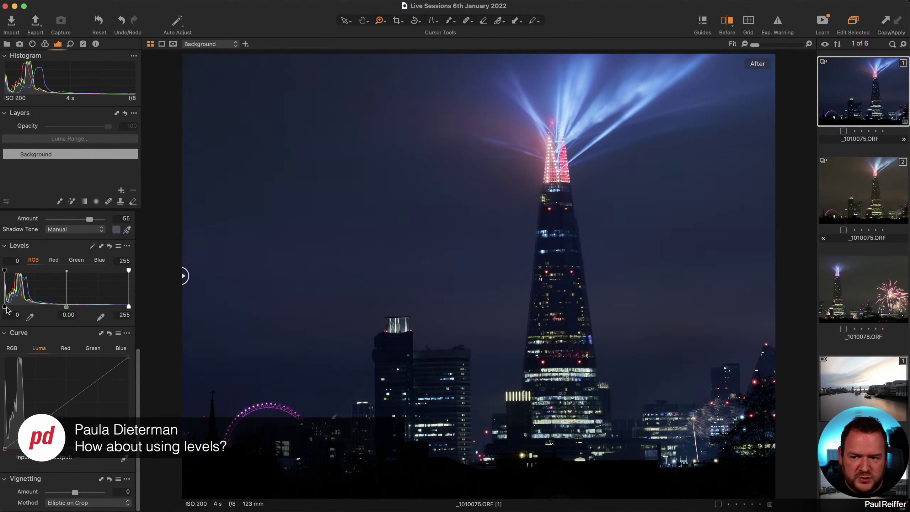
pyautogui.moveTo(5, 309); pyautogui.dragTo(1, 315)
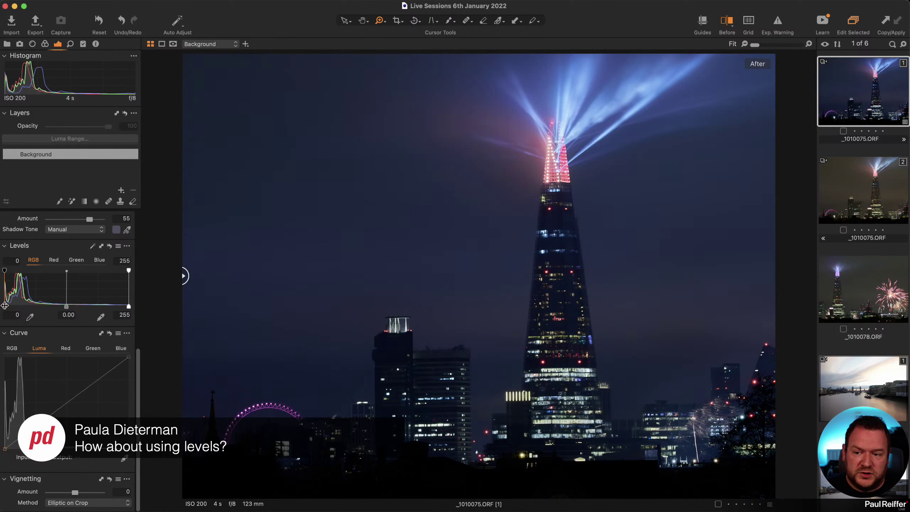
pyautogui.moveTo(5, 306); pyautogui.dragTo(6, 305)
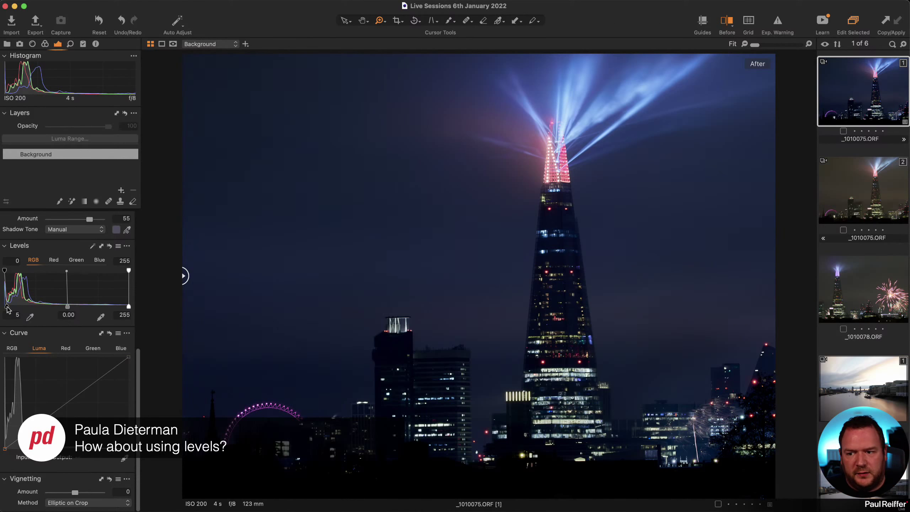
pyautogui.moveTo(6, 306); pyautogui.dragTo(3, 307)
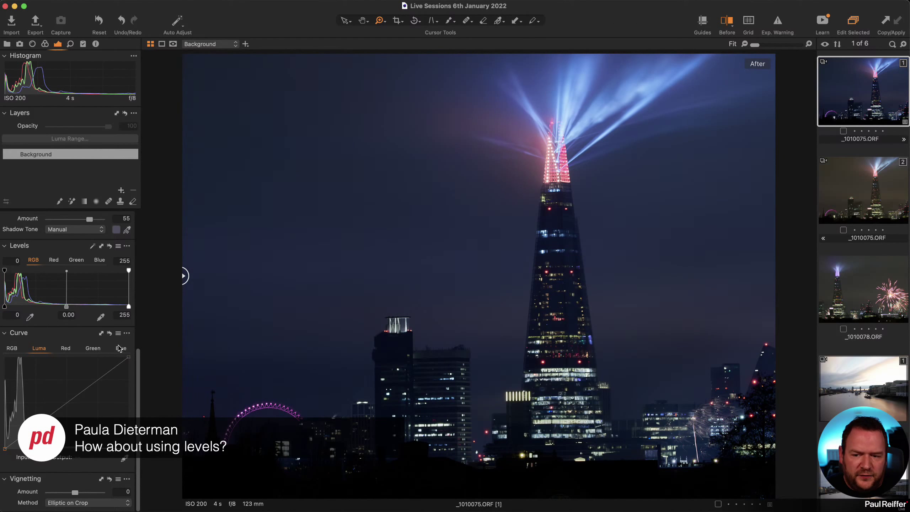
# - Create a floating Curve tool showing the Luma channel, enlarge it and place it clear of the tower
pyautogui.click(128, 334)
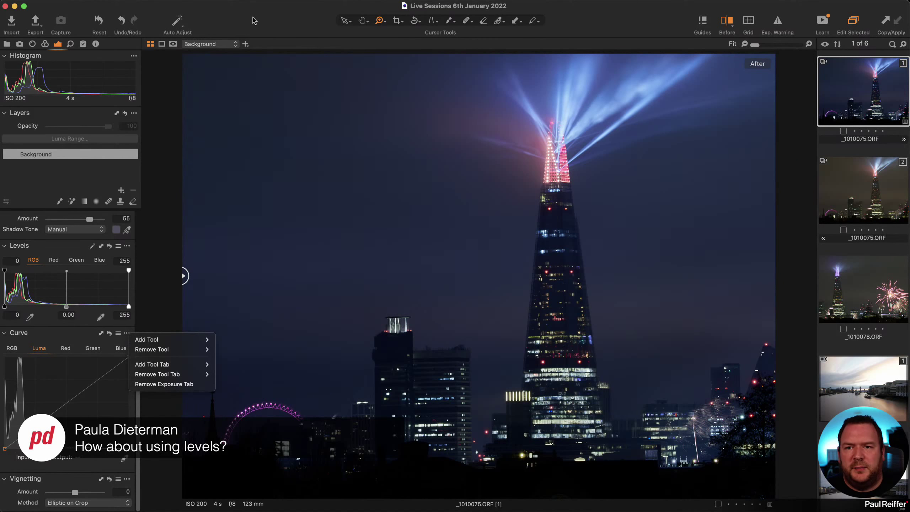
pyautogui.click(233, 1)
pyautogui.moveTo(275, 17)
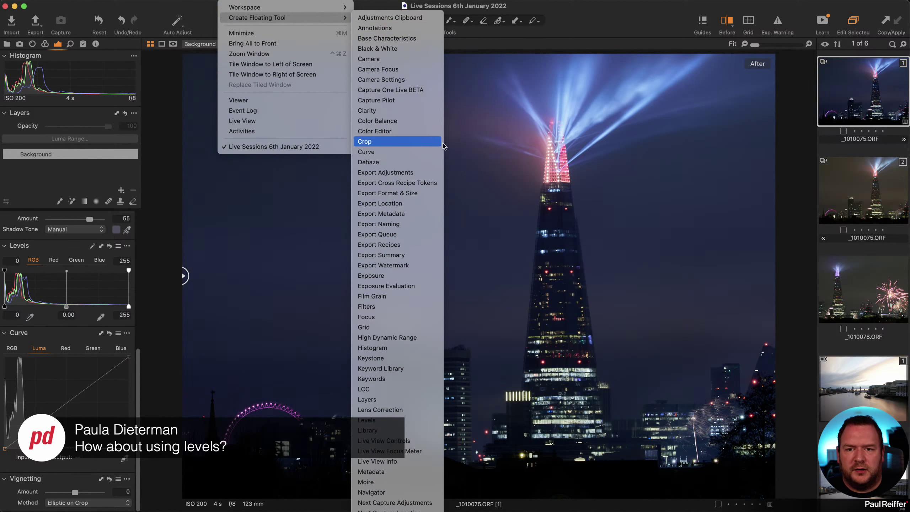
pyautogui.click(387, 155)
pyautogui.moveTo(714, 235); pyautogui.dragTo(258, 70)
pyautogui.click(224, 78)
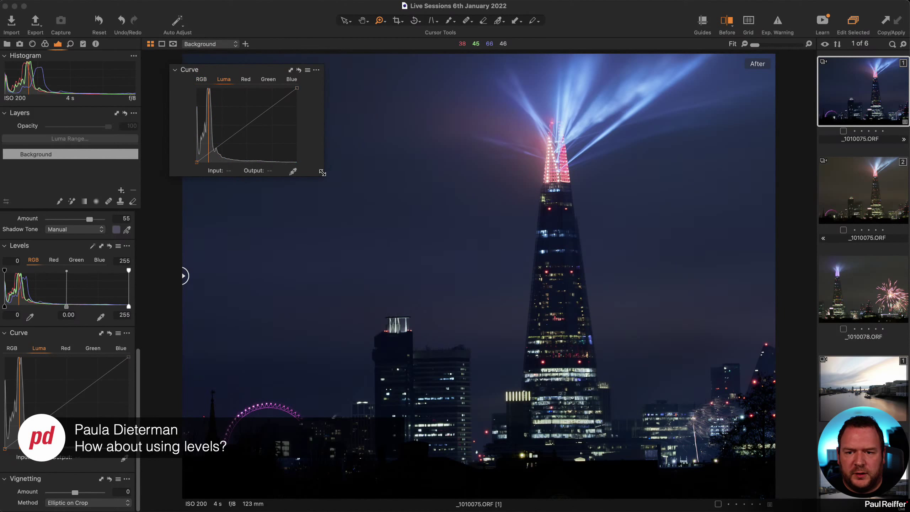
pyautogui.moveTo(322, 172); pyautogui.dragTo(537, 386)
pyautogui.moveTo(386, 73); pyautogui.dragTo(231, 56)
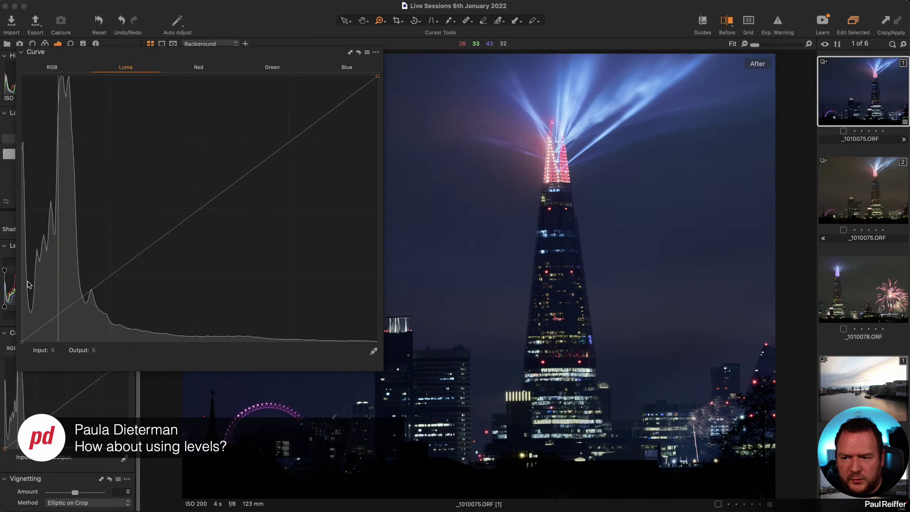
# - Shape the Luma curve with four points, slightly lowering the deepest shadows, mapping input 24 to 28 and 48 to 49, and straightening the midtones
pyautogui.click(36, 332)
pyautogui.click(56, 316)
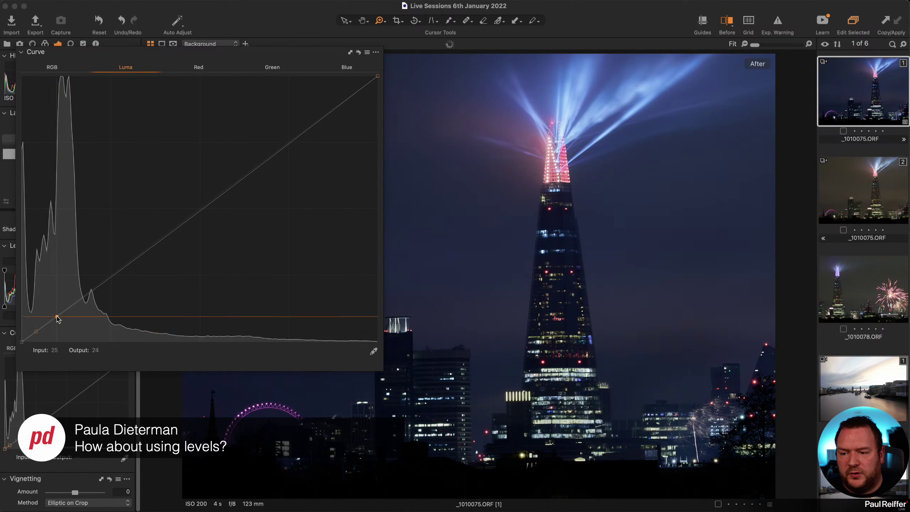
pyautogui.click(89, 293)
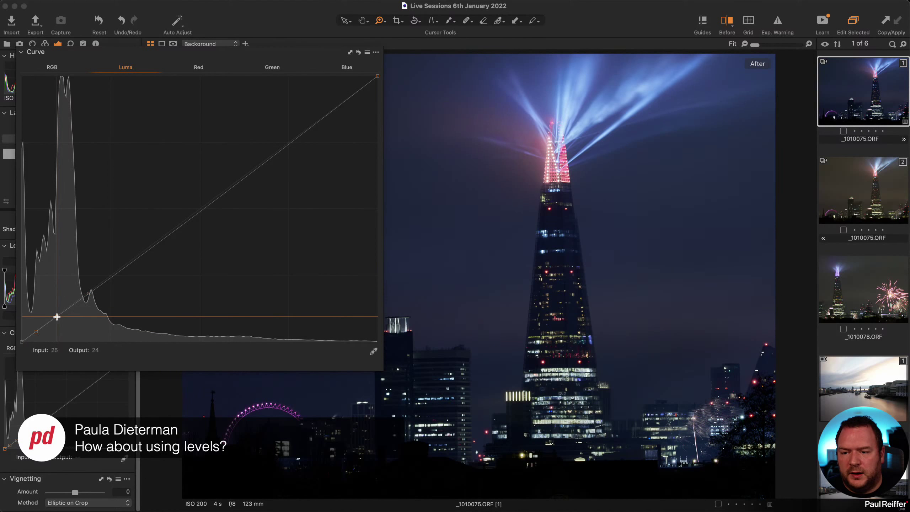
pyautogui.moveTo(56, 317); pyautogui.dragTo(29, 339)
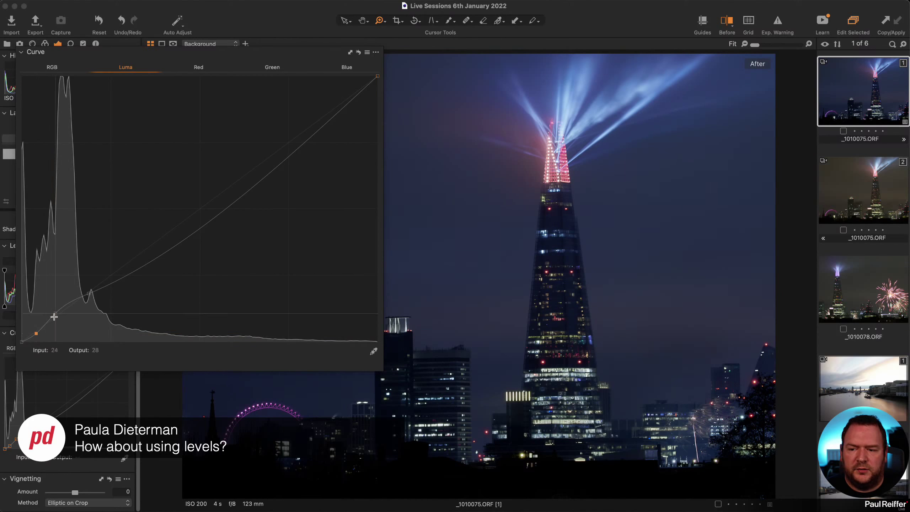
pyautogui.moveTo(89, 293); pyautogui.dragTo(89, 291)
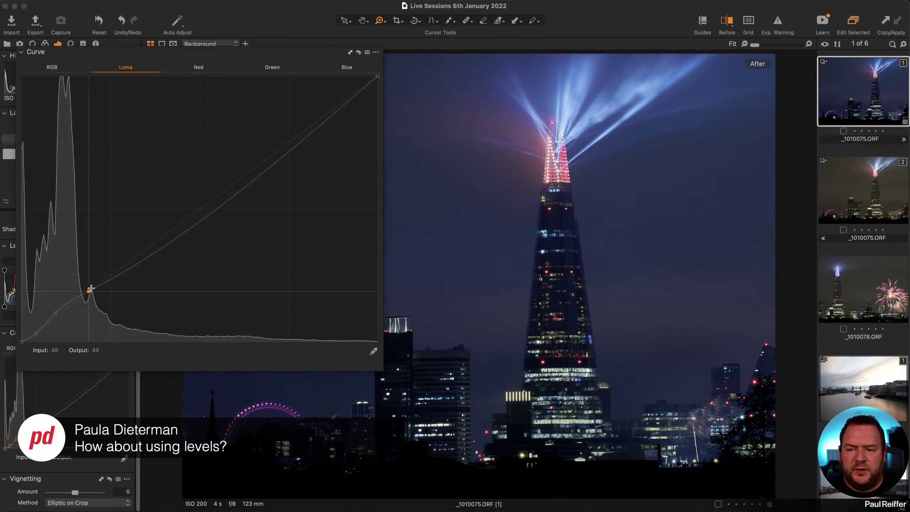
pyautogui.moveTo(186, 237); pyautogui.dragTo(179, 223)
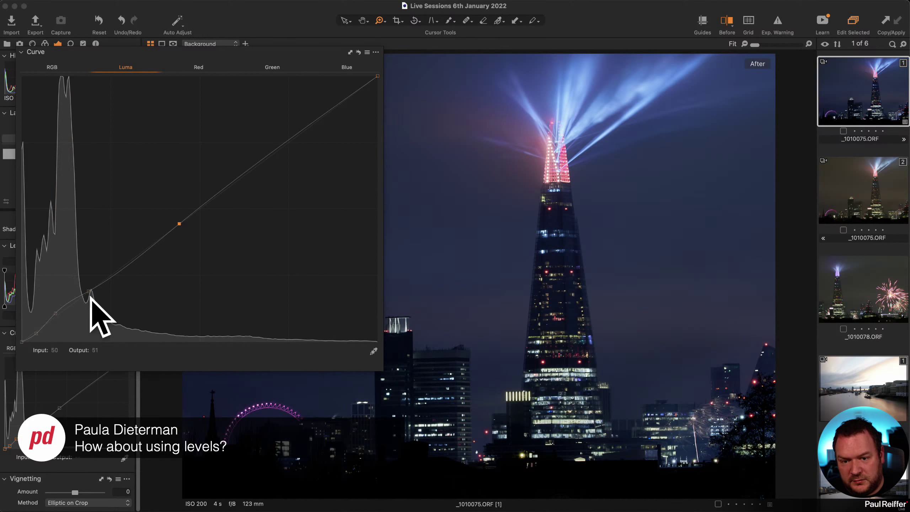
# - Remove the floating Curve tool
pyautogui.click(56, 313)
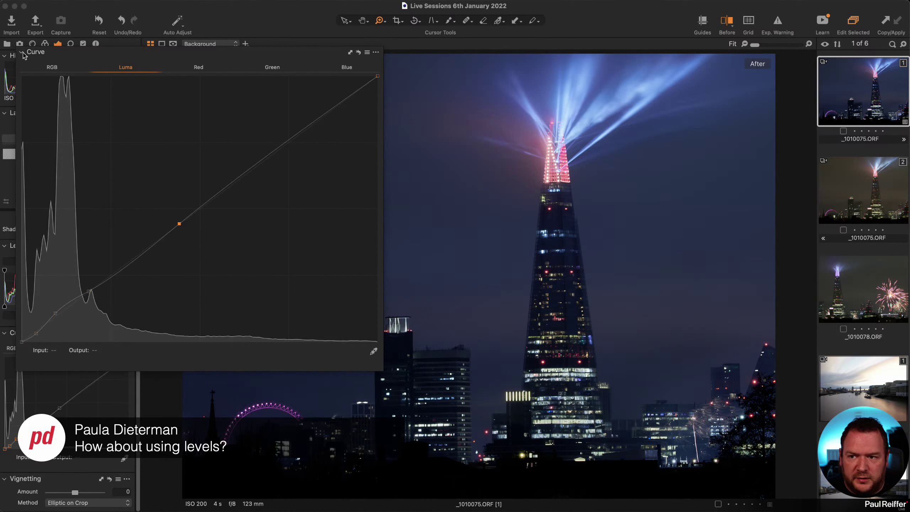
pyautogui.click(375, 51)
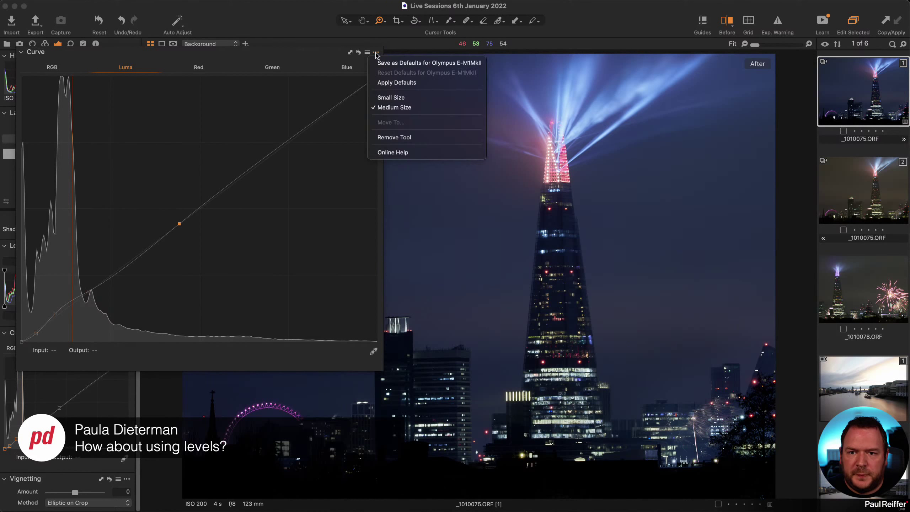
pyautogui.click(417, 138)
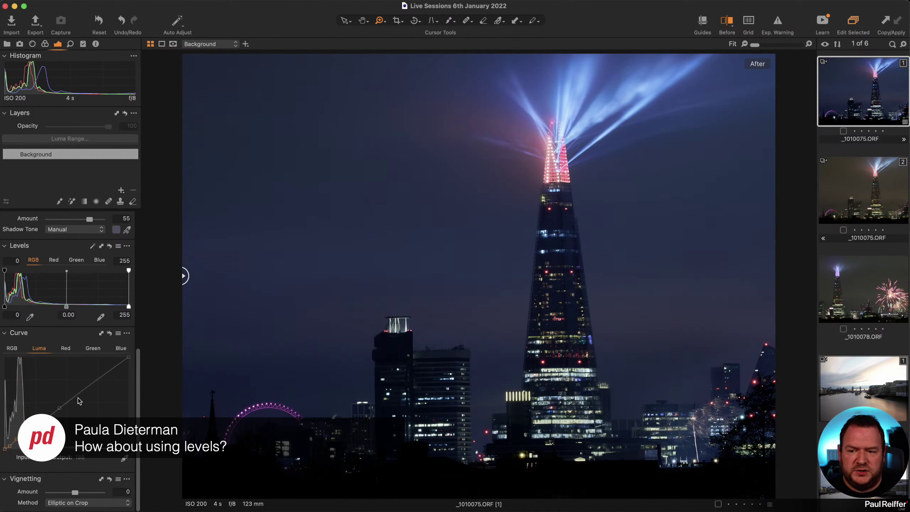
pyautogui.click(109, 334)
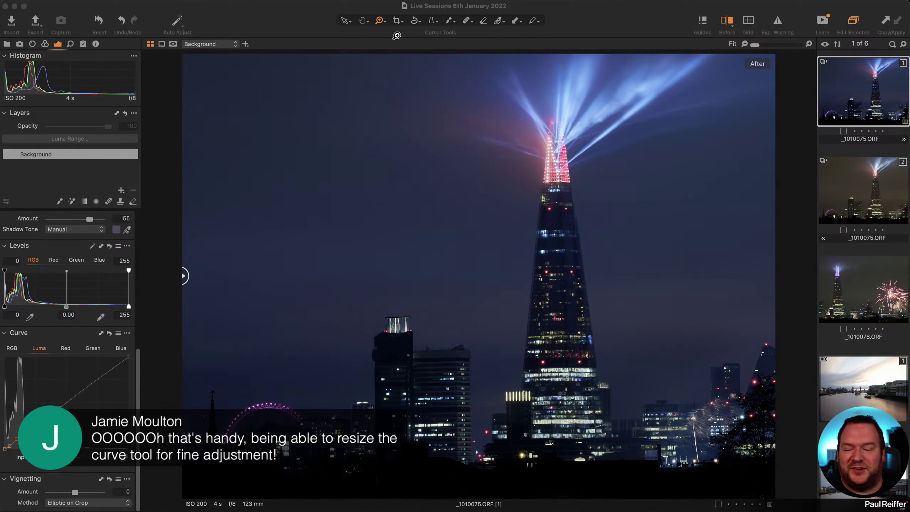
pyautogui.click(61, 334)
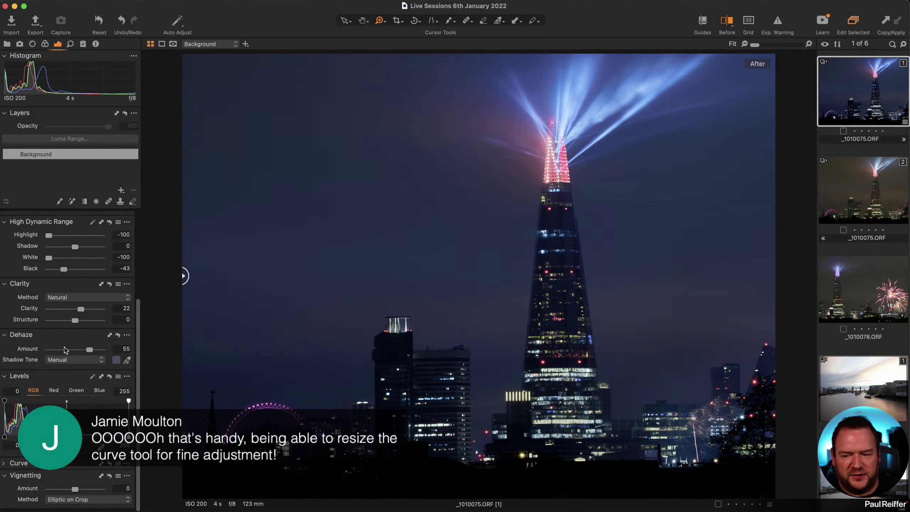
pyautogui.click(41, 470)
pyautogui.scroll(-5, 41, 470)
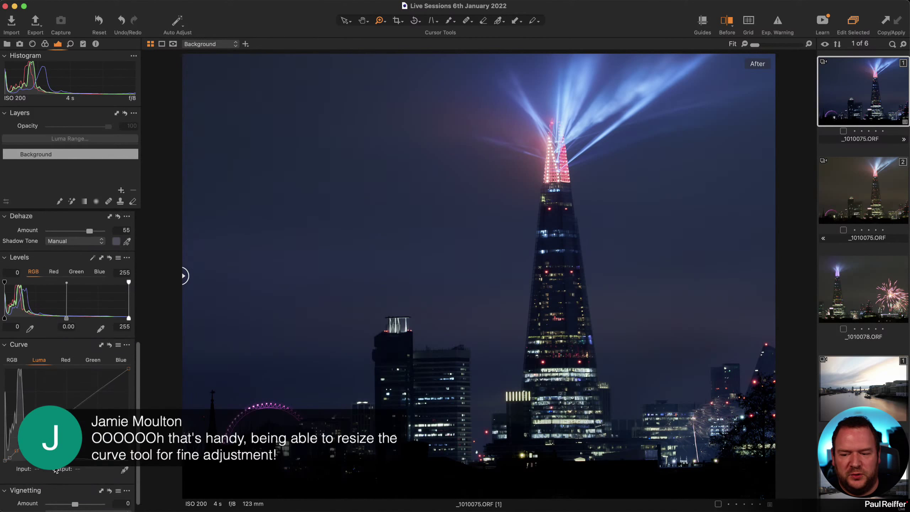
pyautogui.click(120, 334)
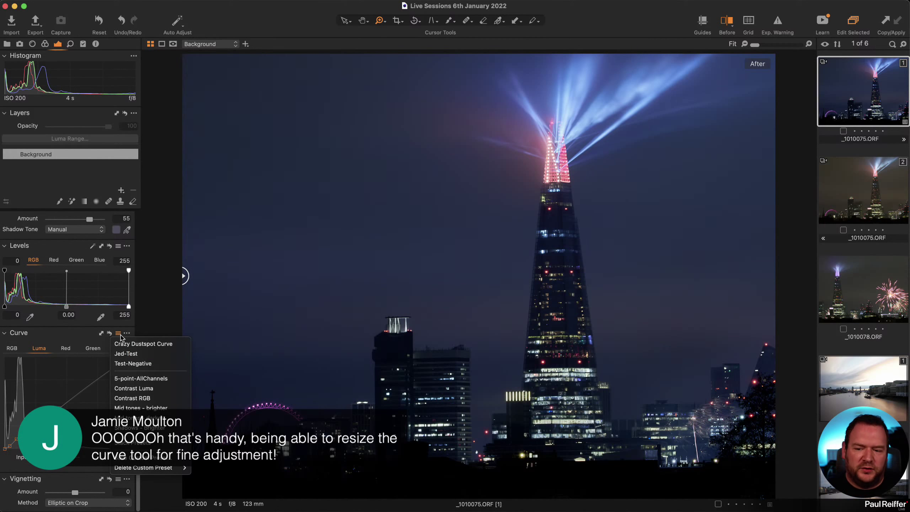
pyautogui.click(126, 334)
pyautogui.click(126, 334)
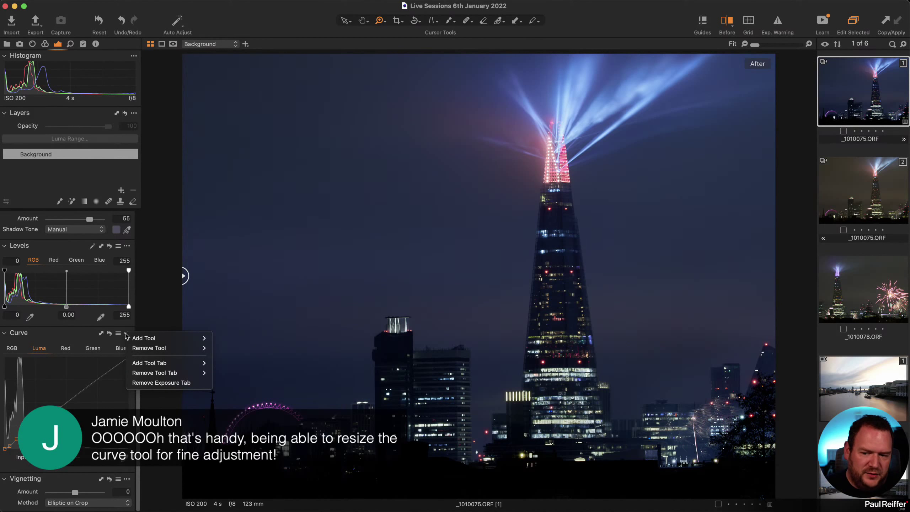
pyautogui.click(70, 336)
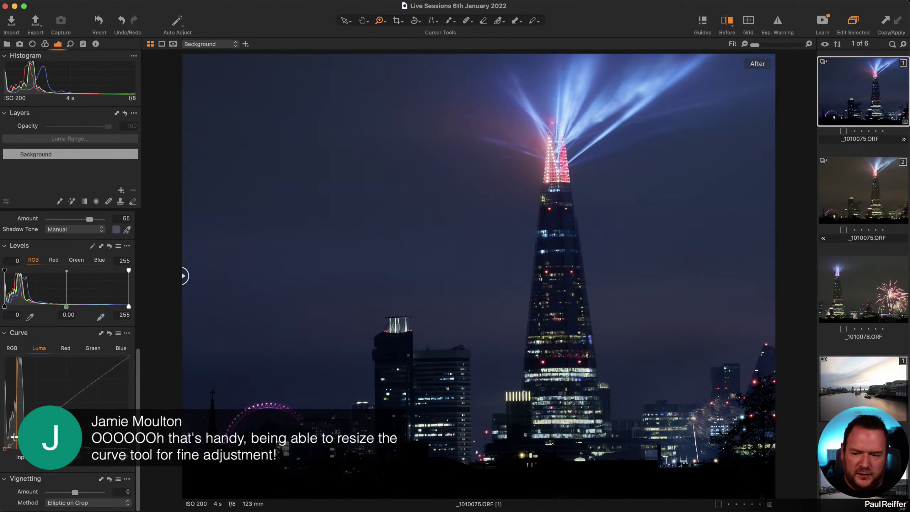
pyautogui.moveTo(14, 440); pyautogui.dragTo(16, 438)
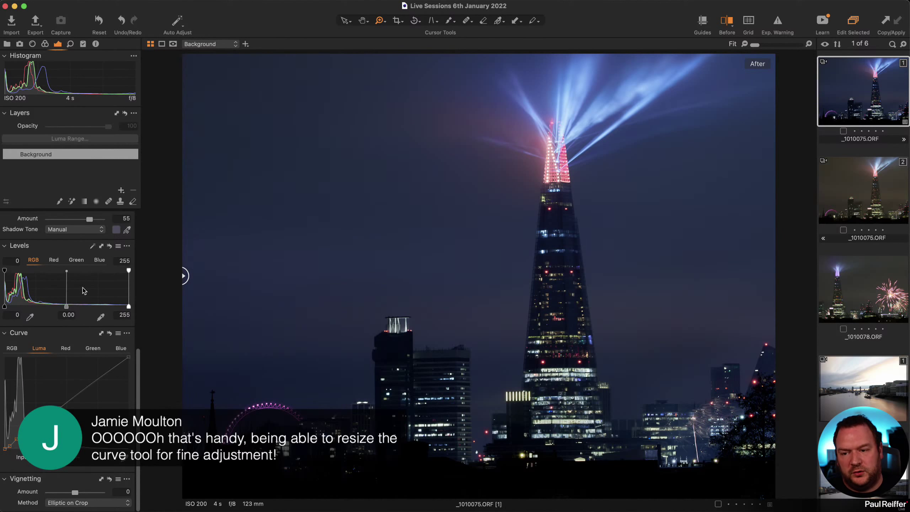
pyautogui.scroll(5, 95, 386)
pyautogui.scroll(2, 87, 294)
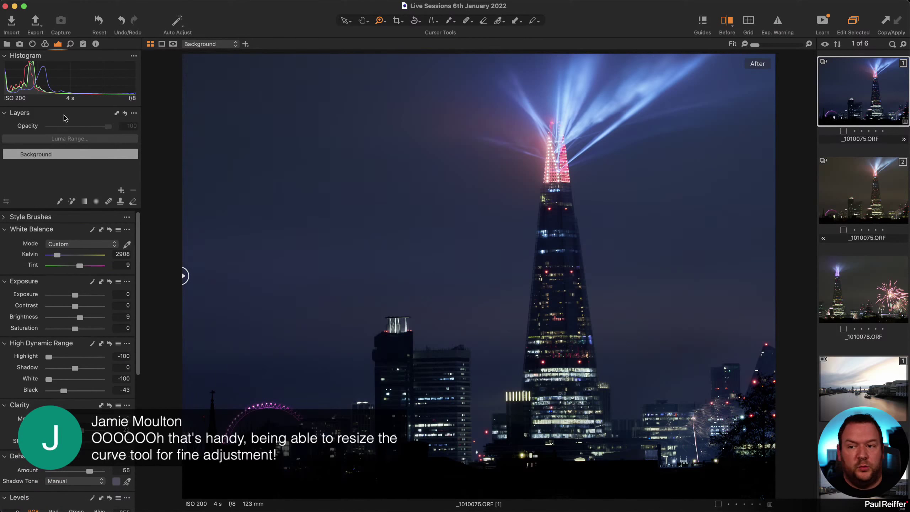
pyautogui.click(127, 217)
pyautogui.moveTo(161, 220)
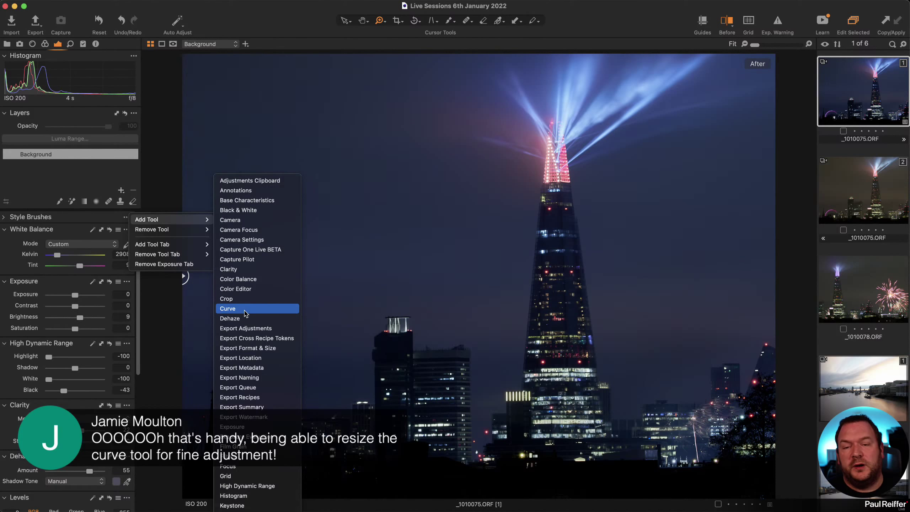
pyautogui.press('Escape')
# - Create another floating Curve tool, enlarge it to most of the photo's height and place it clear of the tower
pyautogui.click(236, 0)
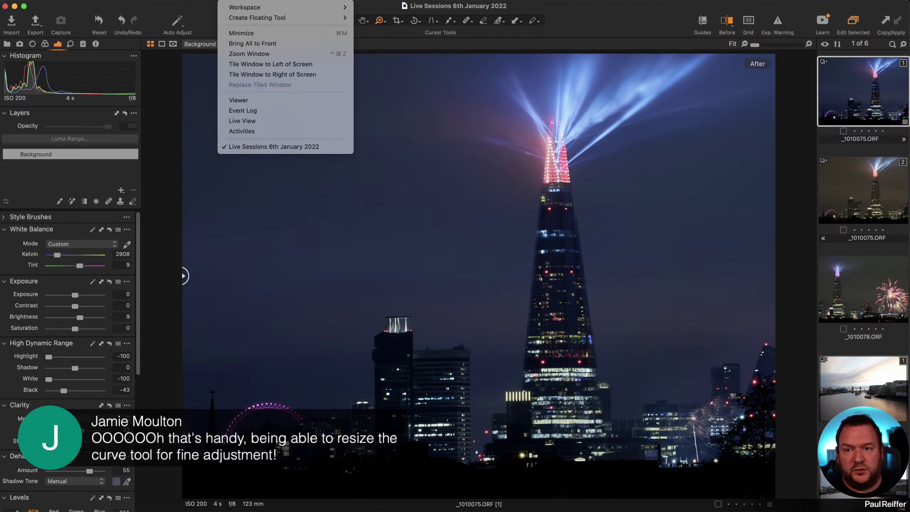
pyautogui.moveTo(322, 17)
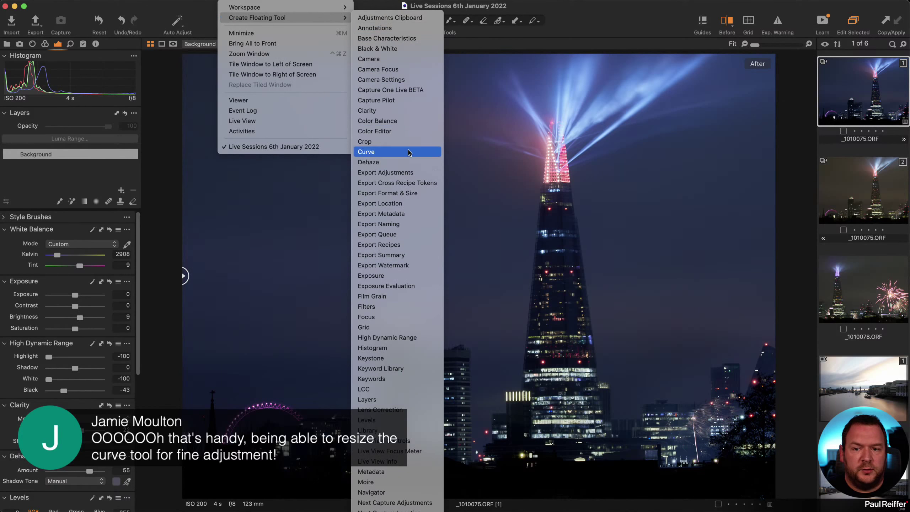
pyautogui.press('Escape')
pyautogui.moveTo(277, 21)
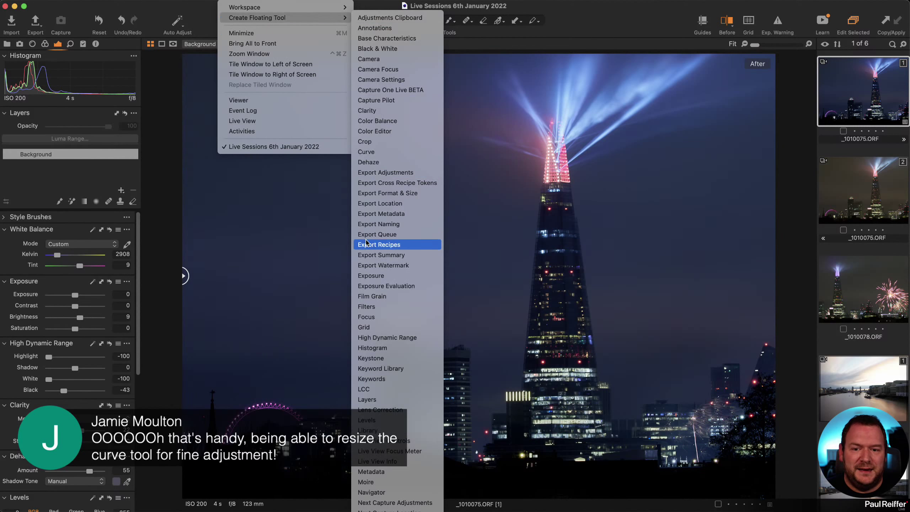
pyautogui.click(376, 152)
pyautogui.moveTo(703, 236); pyautogui.dragTo(215, 66)
pyautogui.moveTo(291, 169); pyautogui.dragTo(626, 448)
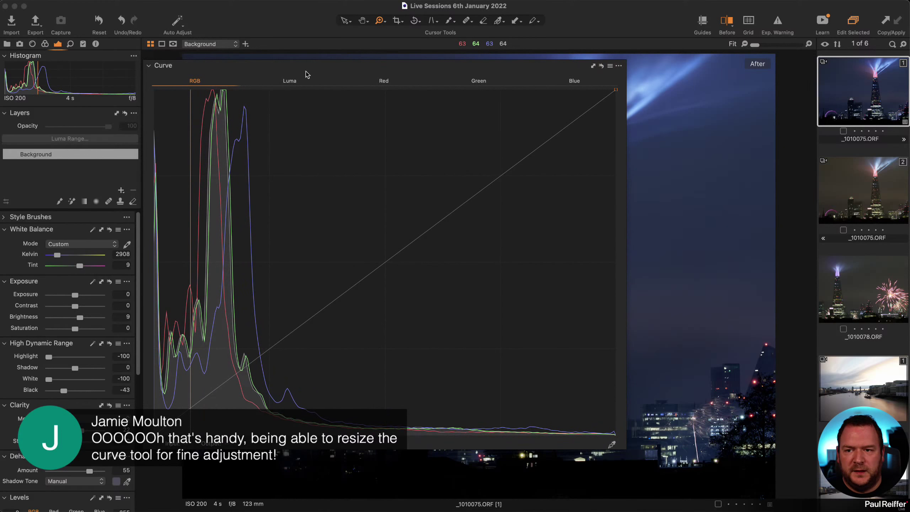
pyautogui.moveTo(329, 67); pyautogui.dragTo(203, 53)
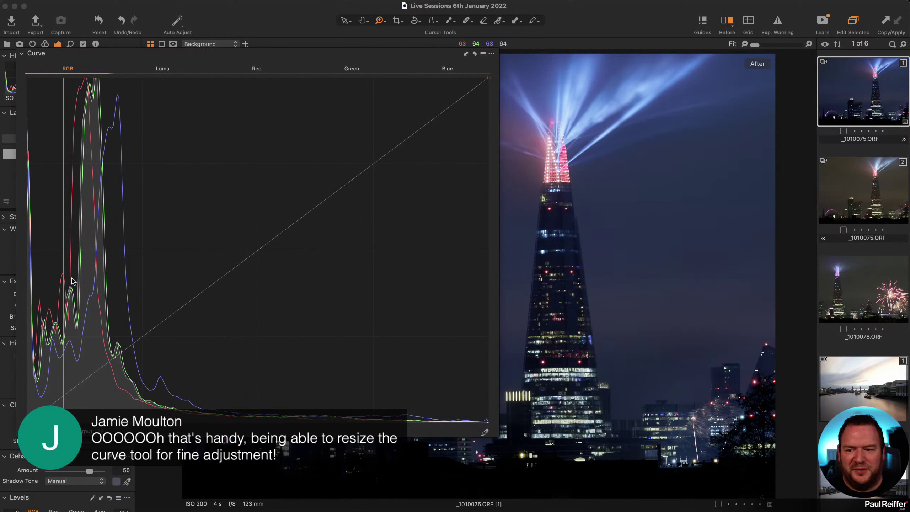
# - Show the Luma channel in the enlarged floating Curve tool, then remove that tool
pyautogui.click(166, 72)
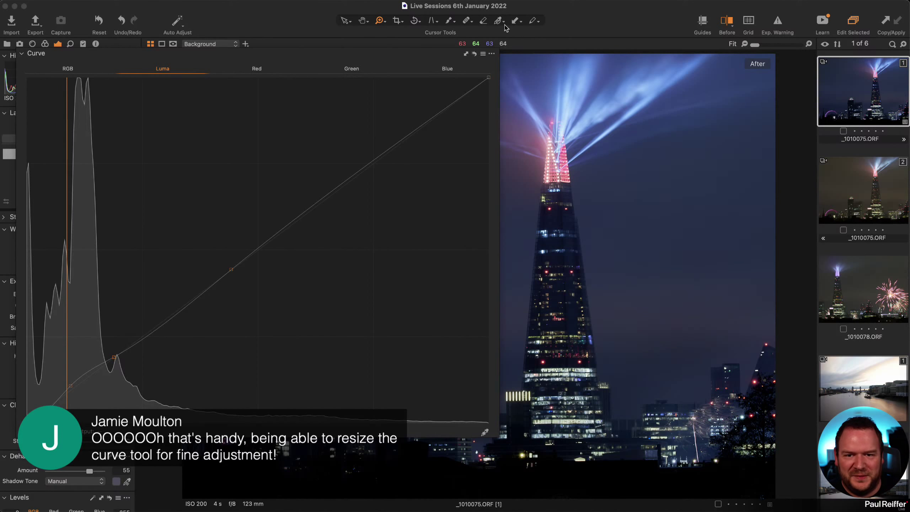
pyautogui.click(491, 53)
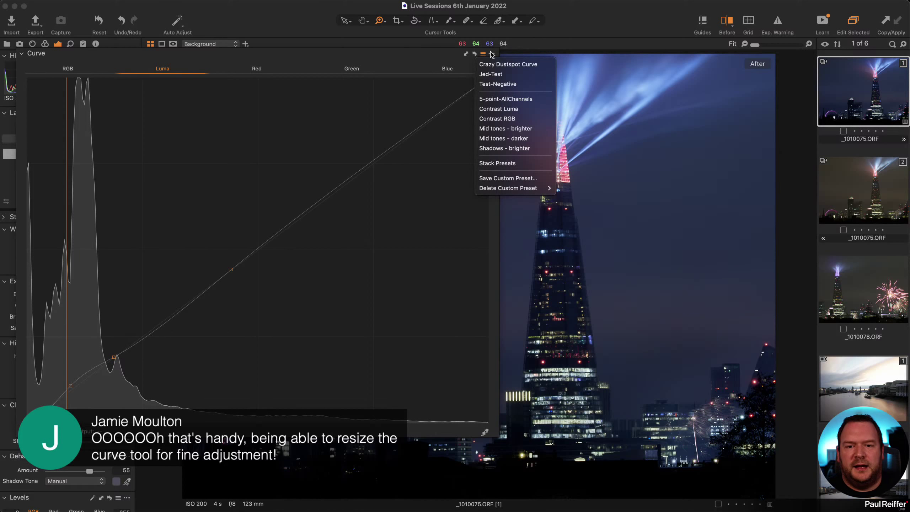
pyautogui.click(492, 54)
pyautogui.click(491, 53)
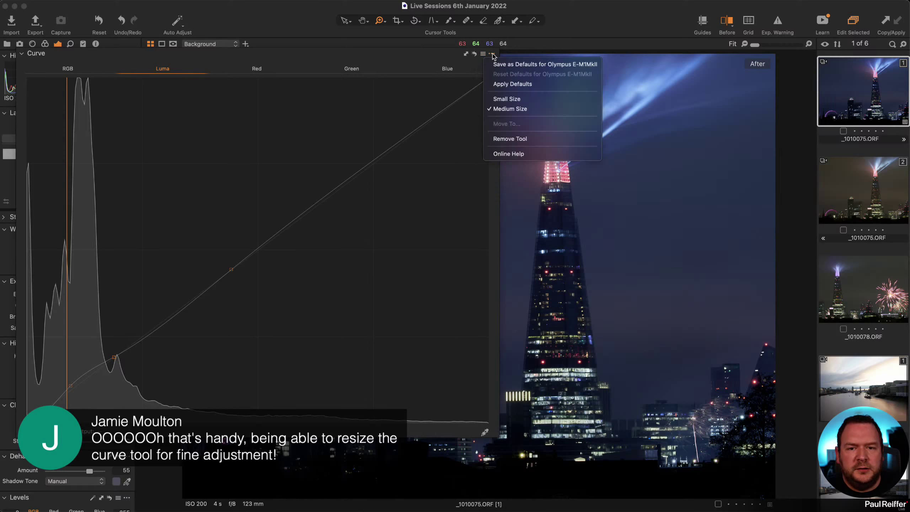
pyautogui.click(514, 138)
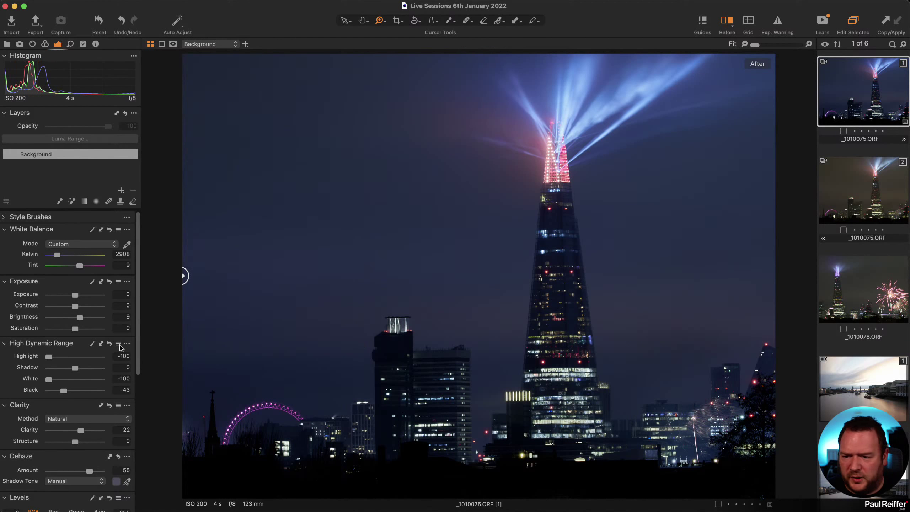
# - Add a new adjustment layer and set its mask brush to a larger size with slightly reduced opacity
pyautogui.click(121, 190)
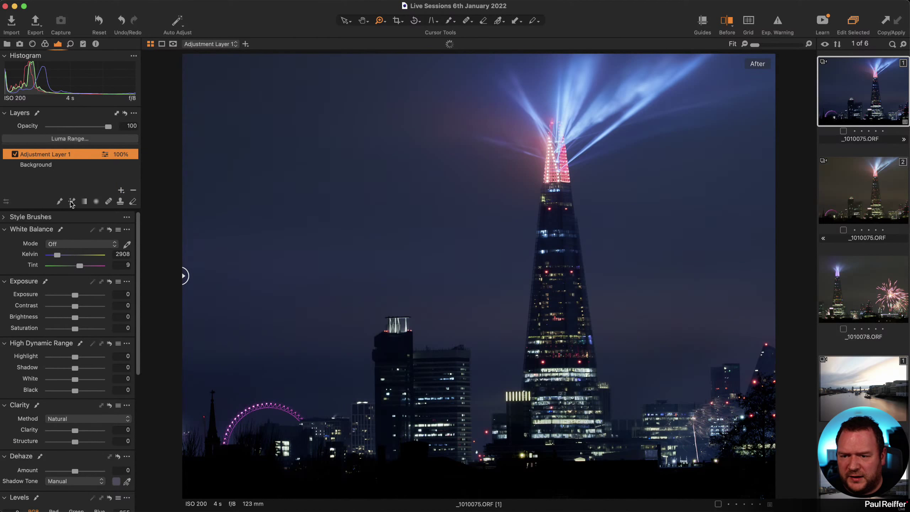
pyautogui.rightClick(342, 199)
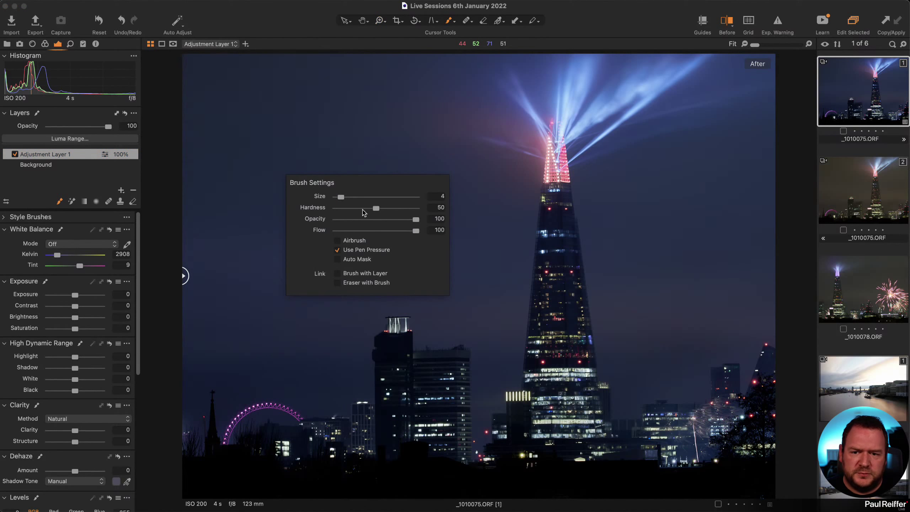
pyautogui.moveTo(339, 197)
pyautogui.mouseDown()
pyautogui.moveTo(368, 197)
pyautogui.moveTo(336, 207)
pyautogui.moveTo(360, 197)
pyautogui.mouseUp()
pyautogui.moveTo(412, 219); pyautogui.dragTo(407, 219)
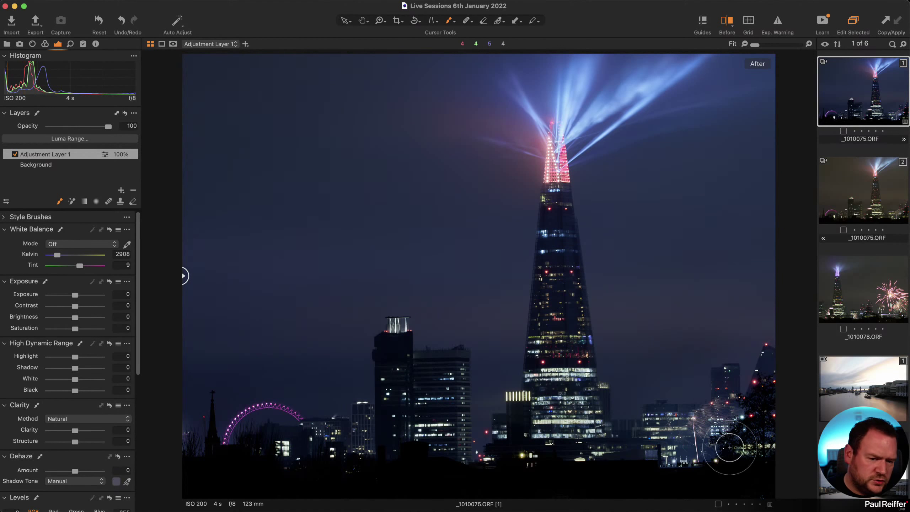
# - Brush the new layer's mask over the fireworks beside the tree, set the layer's Exposure to -1.24 and switch to the mask eraser
pyautogui.moveTo(730, 447)
pyautogui.mouseDown()
pyautogui.moveTo(708, 428)
pyautogui.moveTo(719, 417)
pyautogui.moveTo(669, 433)
pyautogui.moveTo(719, 426)
pyautogui.moveTo(690, 457)
pyautogui.moveTo(696, 416)
pyautogui.mouseUp()
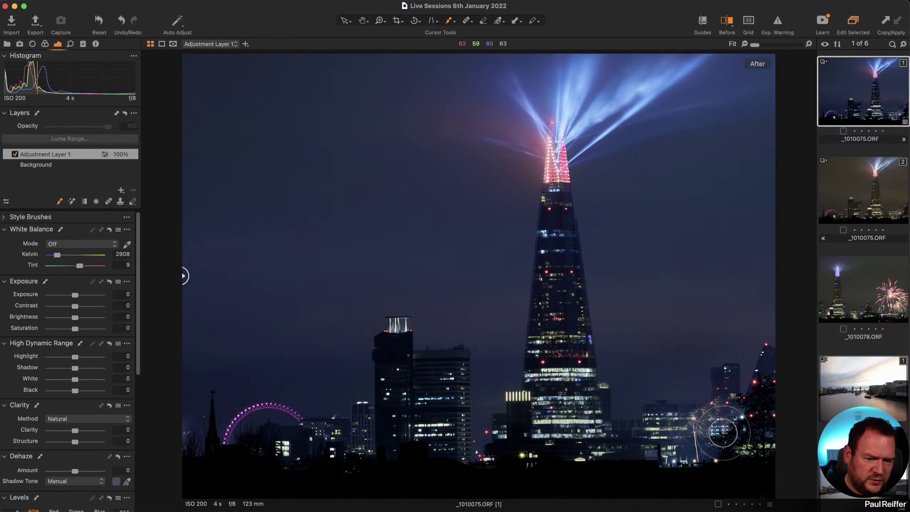
pyautogui.moveTo(75, 295); pyautogui.dragTo(66, 296)
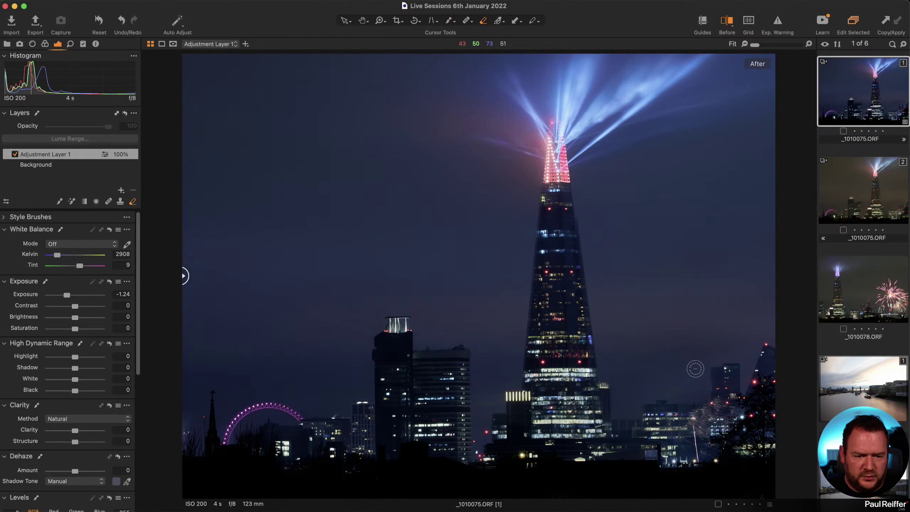
pyautogui.press('e')
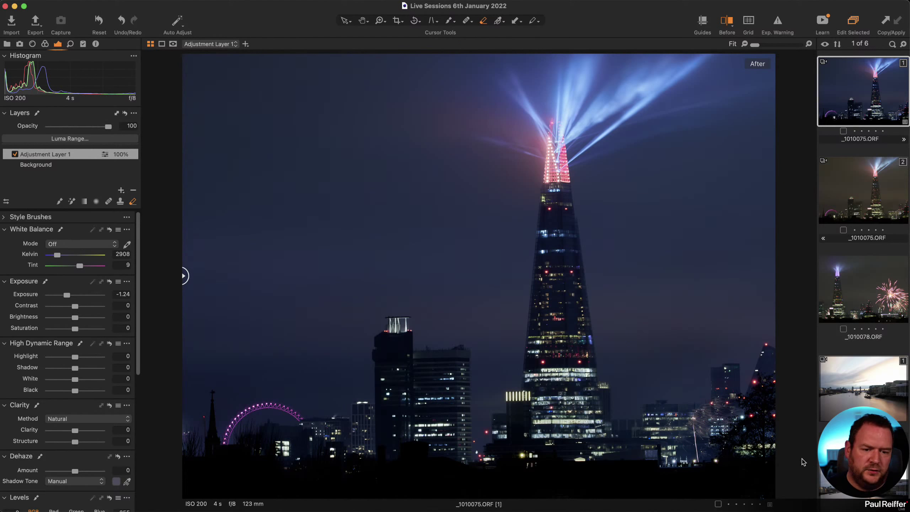
# - Rename the adjustment layer as Firework RHS
pyautogui.doubleClick(63, 155)
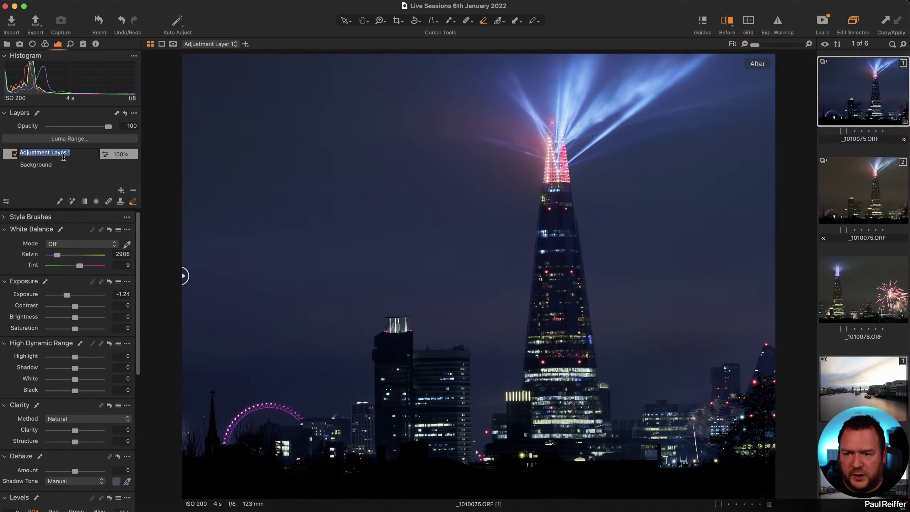
pyautogui.write('Firework RHS')
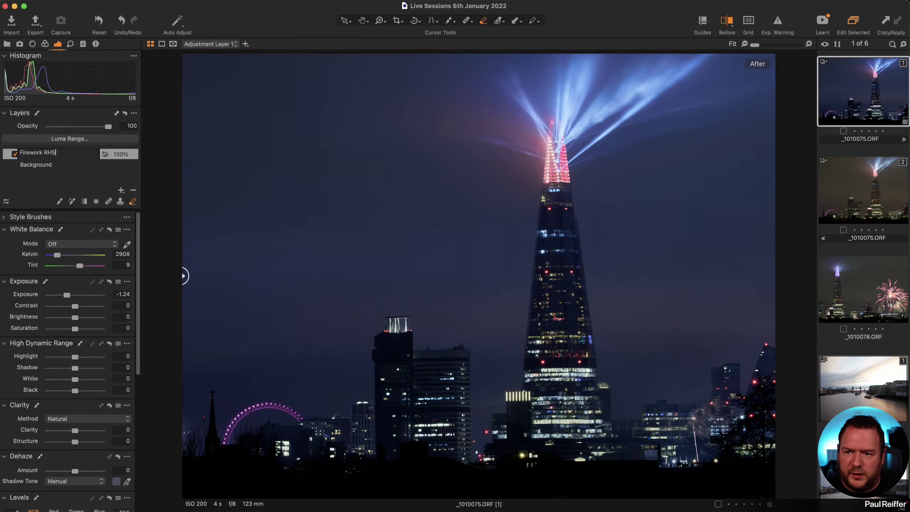
pyautogui.press('Return')
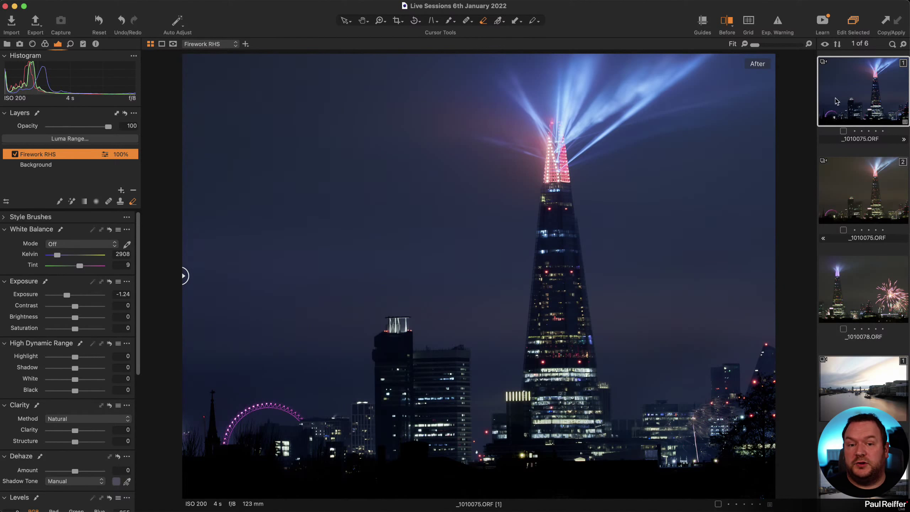
# - Compare the two variants of _1010075.ORF, then copy the first variant's adjustments and apply them to _1010078.ORF
pyautogui.click(859, 177)
pyautogui.click(855, 96)
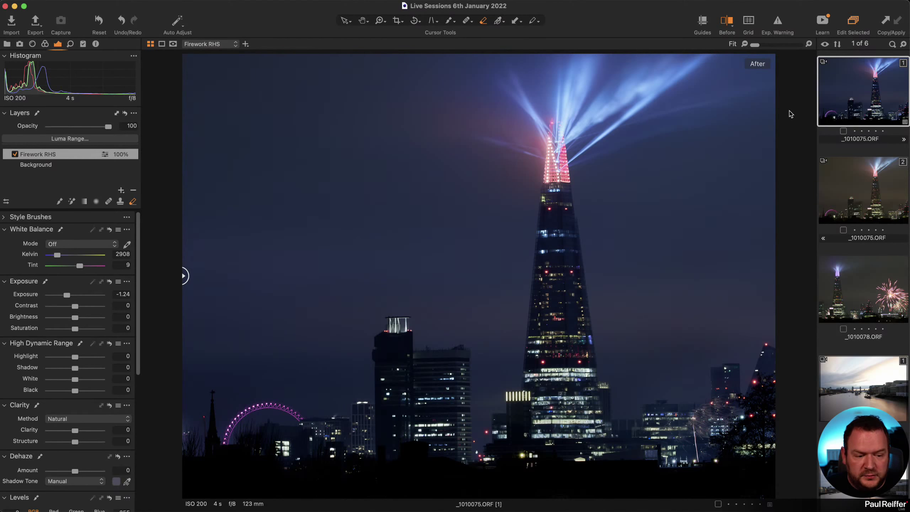
pyautogui.click(860, 285)
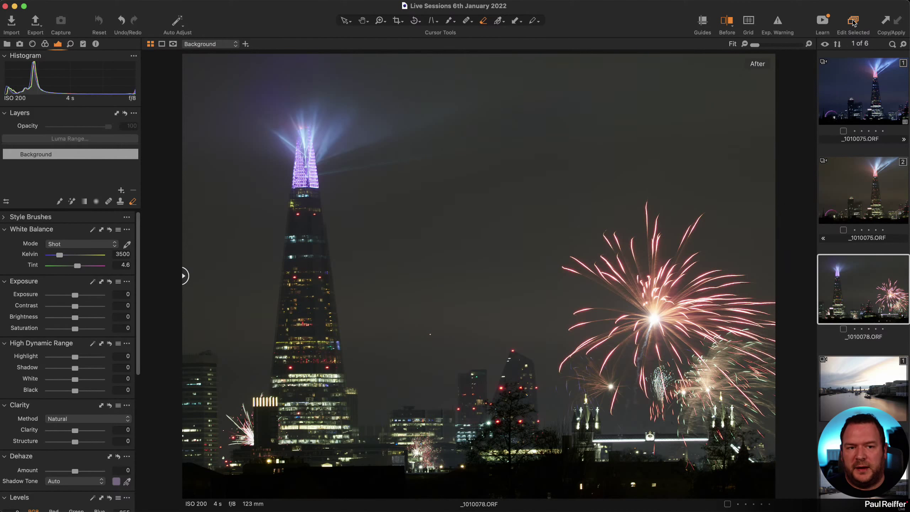
pyautogui.click(874, 107)
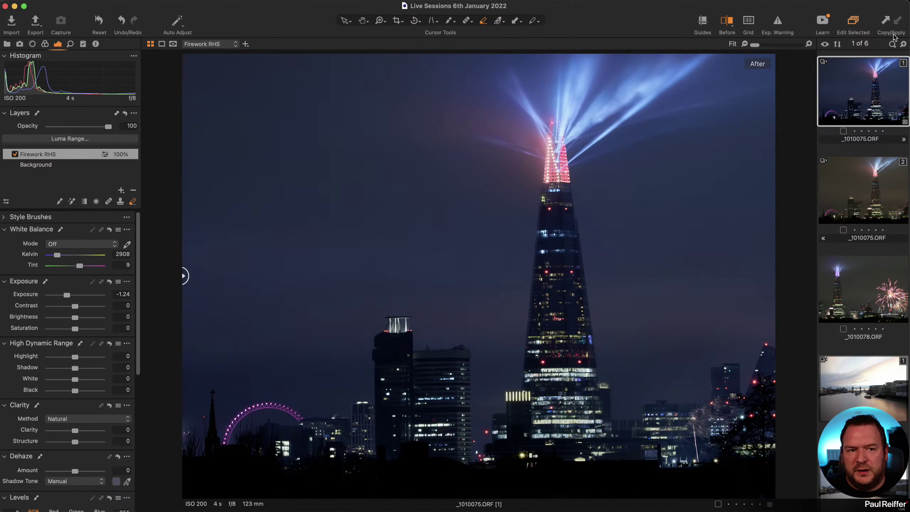
pyautogui.press('Right')
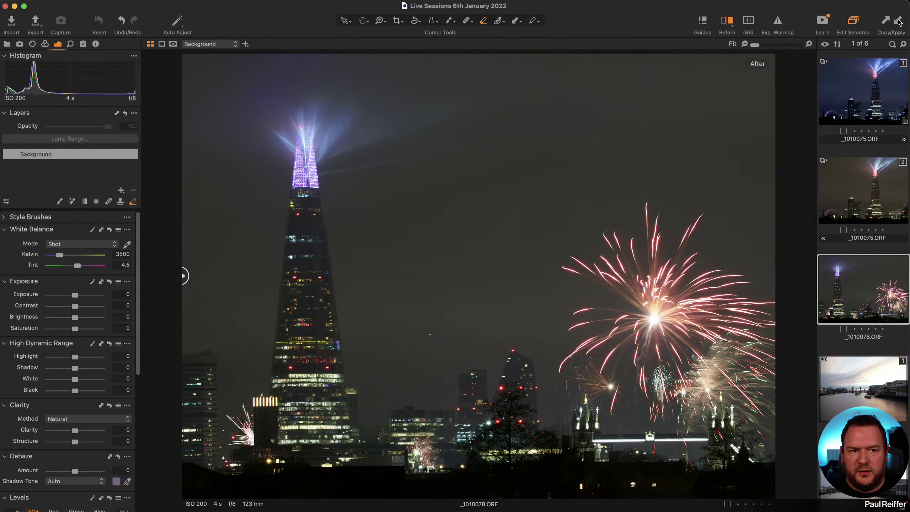
pyautogui.click(898, 21)
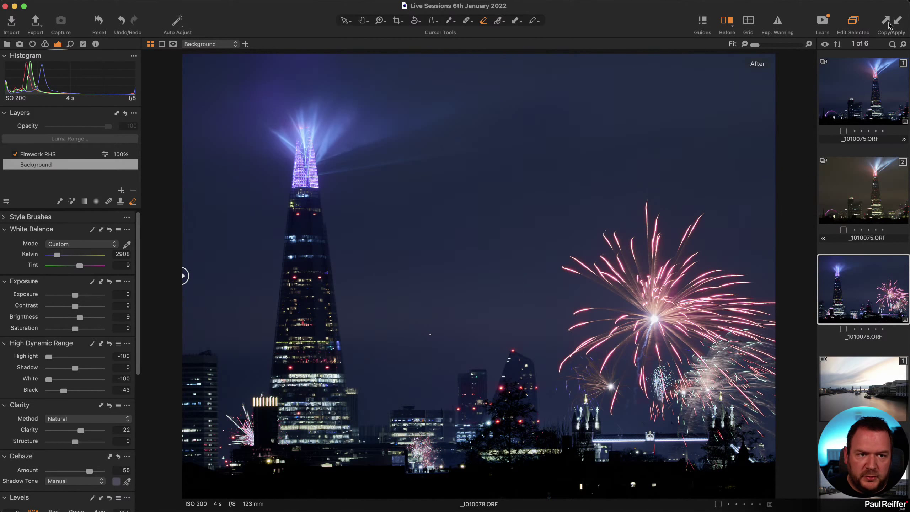
# - Copy the adjustments of the first _1010075.ORF variant and apply them again to _1010078.ORF
pyautogui.click(862, 101)
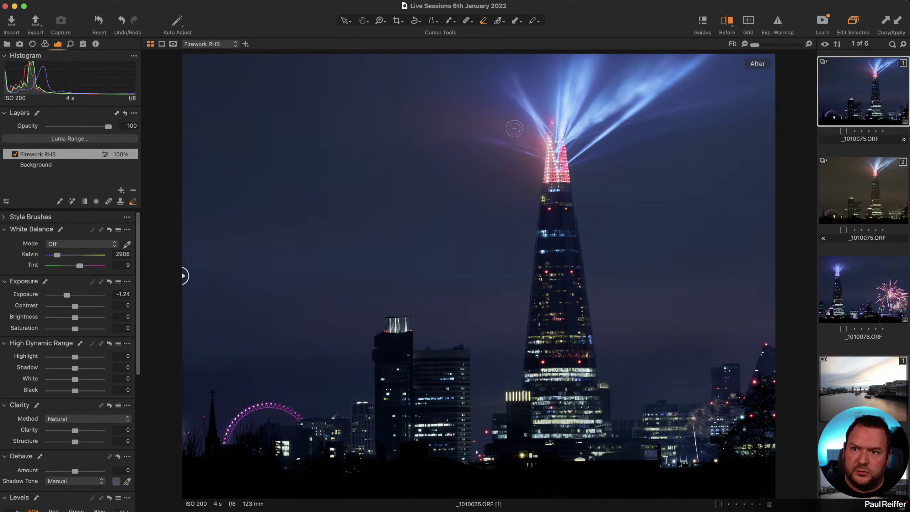
pyautogui.click(82, 2)
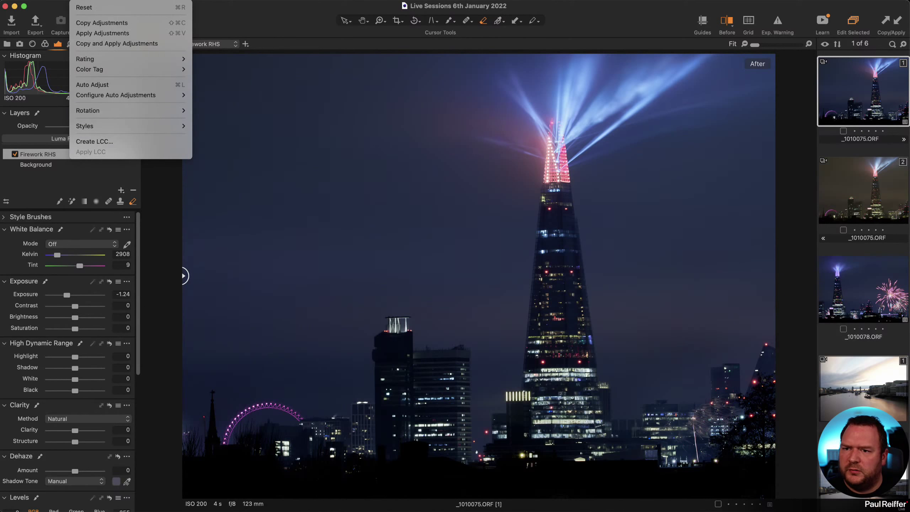
pyautogui.press('Escape')
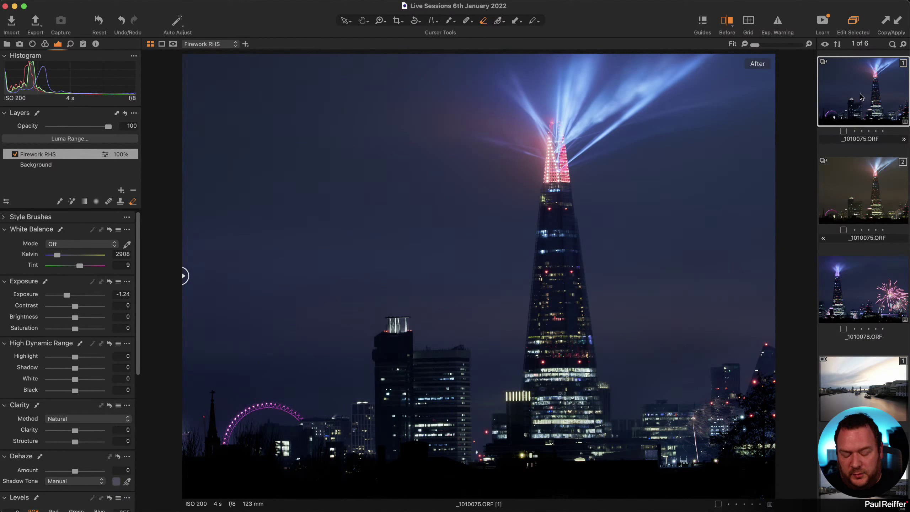
pyautogui.click(852, 279)
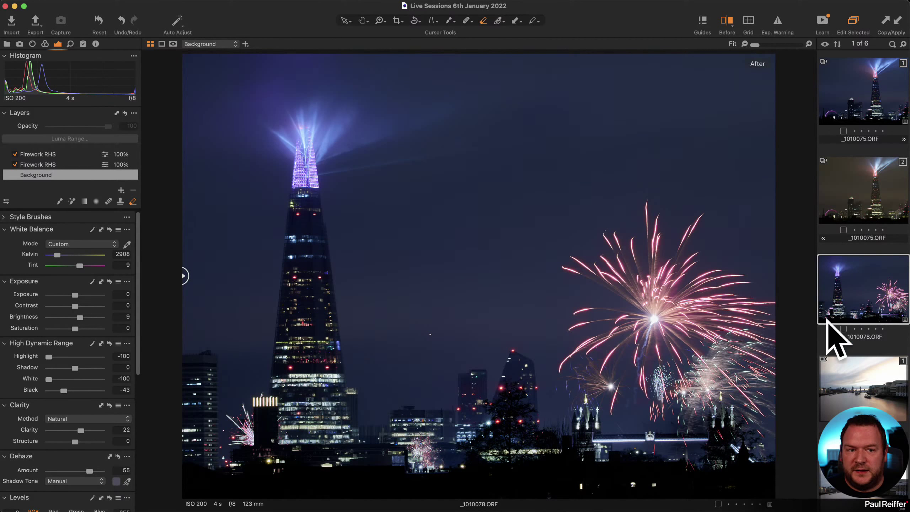
# - Return to the first _1010075.ORF variant and apply its adjustments repeatedly to _1010078.ORF
pyautogui.click(859, 102)
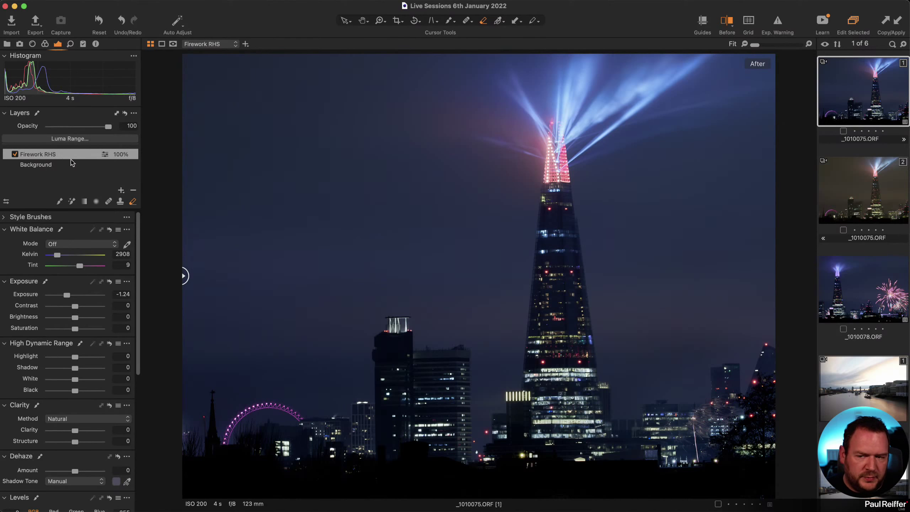
pyautogui.click(856, 286)
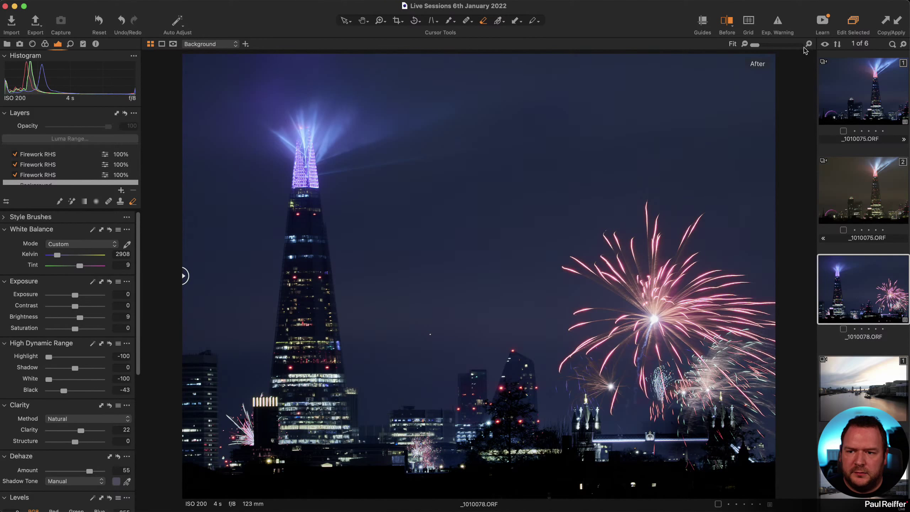
pyautogui.scroll(-1, 76, 170)
pyautogui.scroll(1, 90, 168)
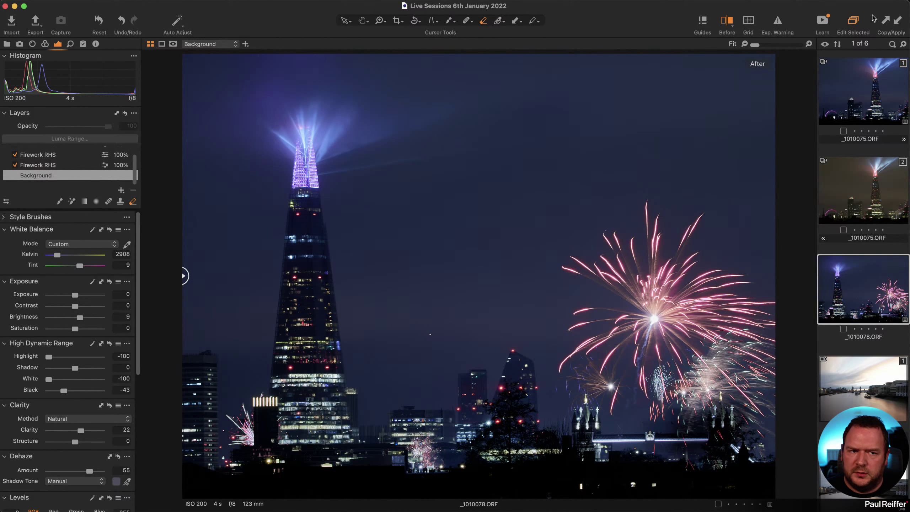
pyautogui.click(897, 20)
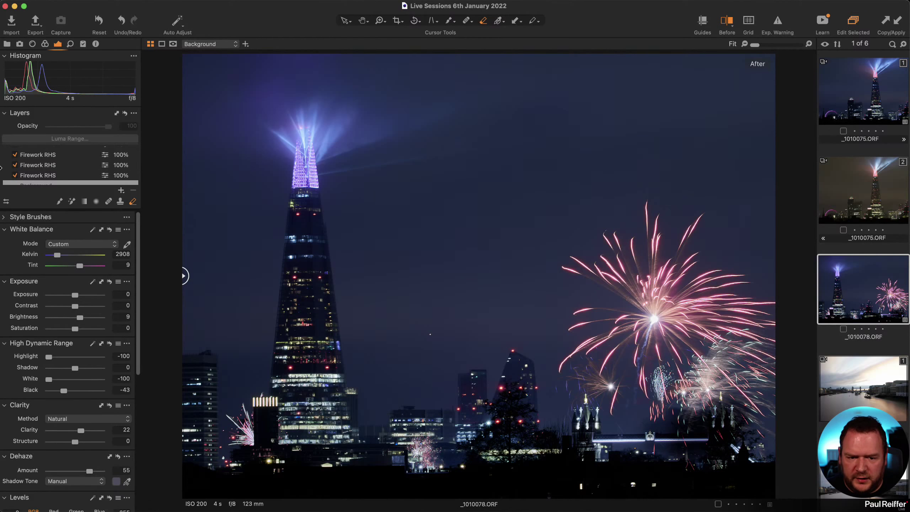
# - Delete all the duplicated Firework RHS layers from _1010078.ORF, leaving only its Background layer
pyautogui.press('z')
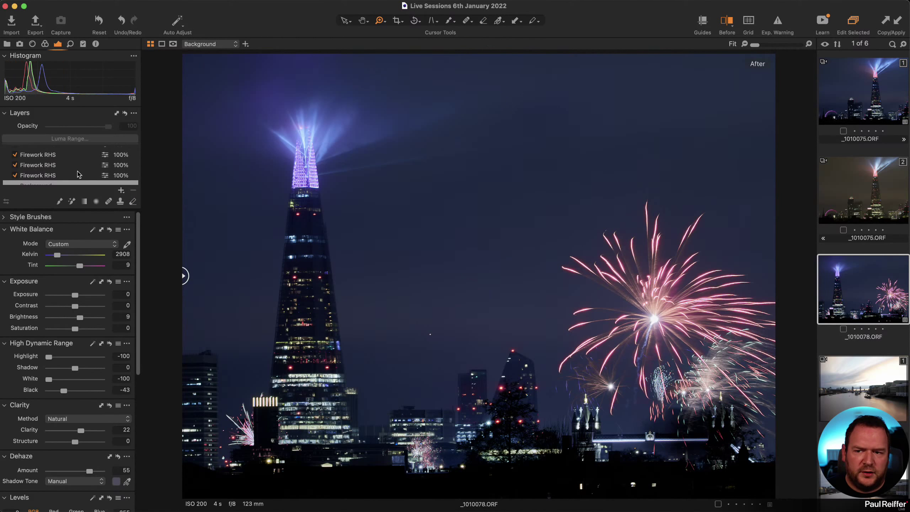
pyautogui.scroll(-1, 79, 174)
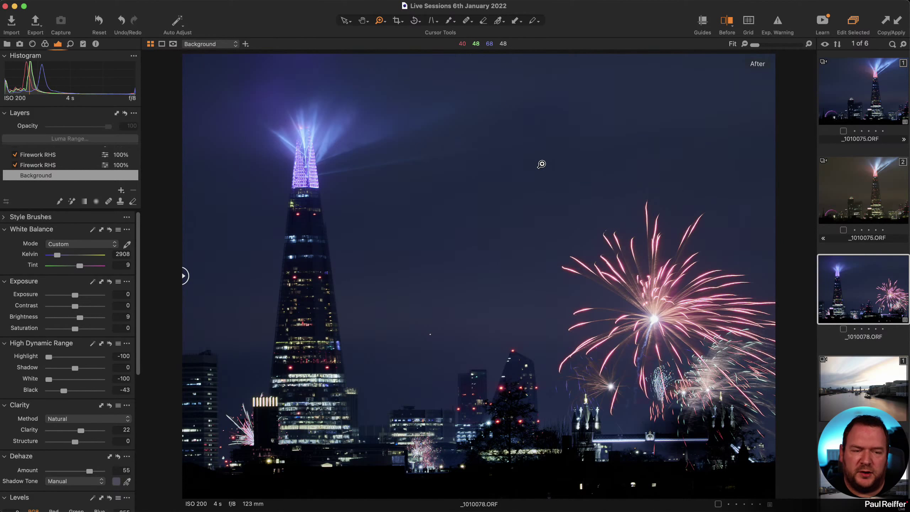
pyautogui.scroll(2, 61, 161)
pyautogui.click(59, 158)
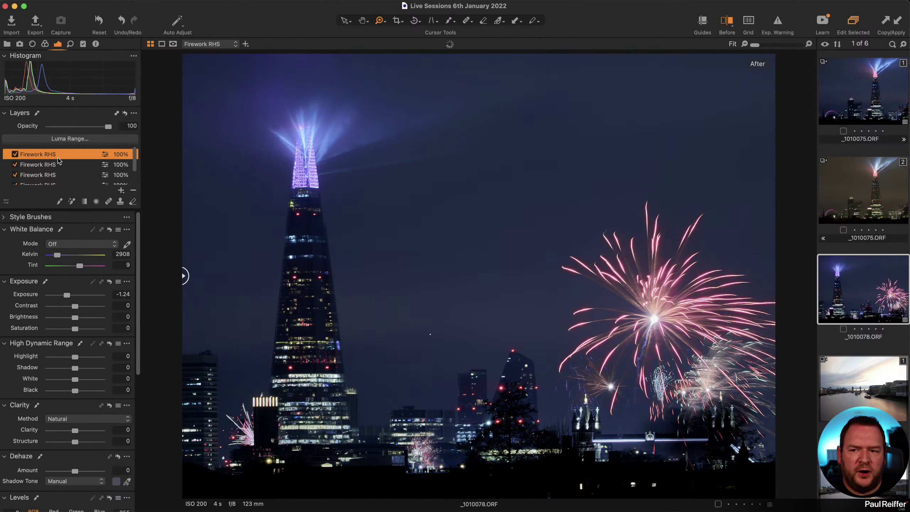
pyautogui.scroll(-2, 51, 179)
pyautogui.click(49, 165)
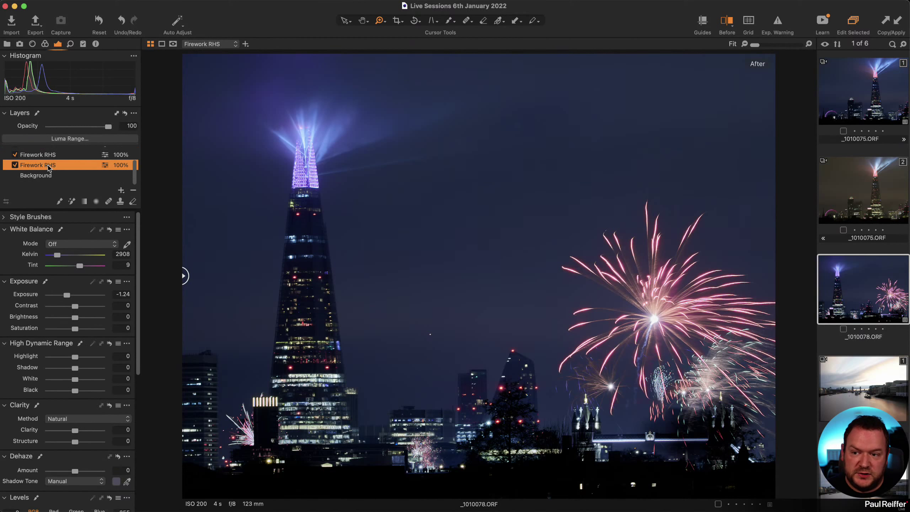
pyautogui.click(134, 191)
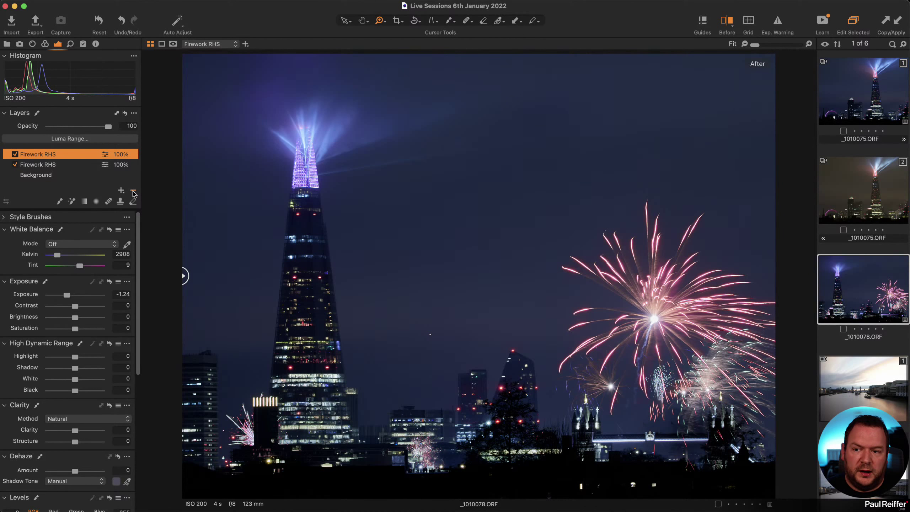
pyautogui.click(133, 191)
pyautogui.click(133, 191)
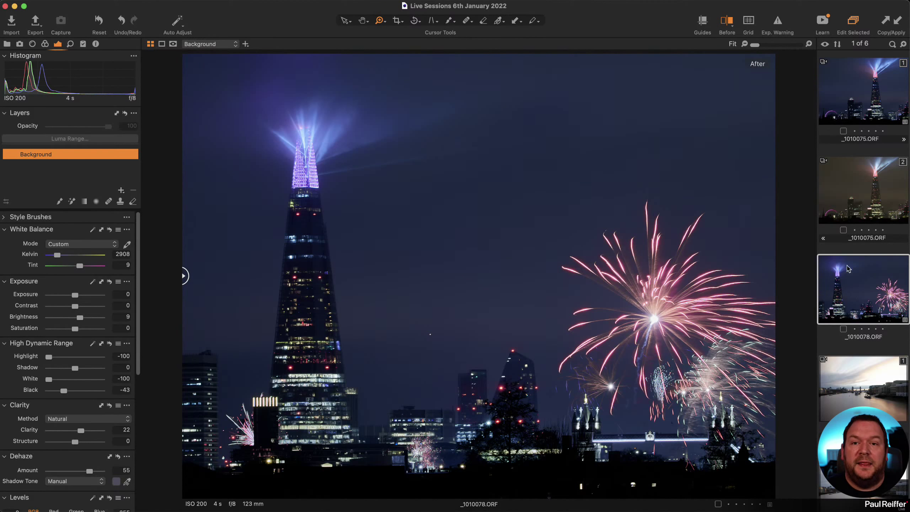
# - Apply the first _1010075.ORF variant's adjustments once to _1010078.ORF and select the transferred Firework RHS layer
pyautogui.click(867, 85)
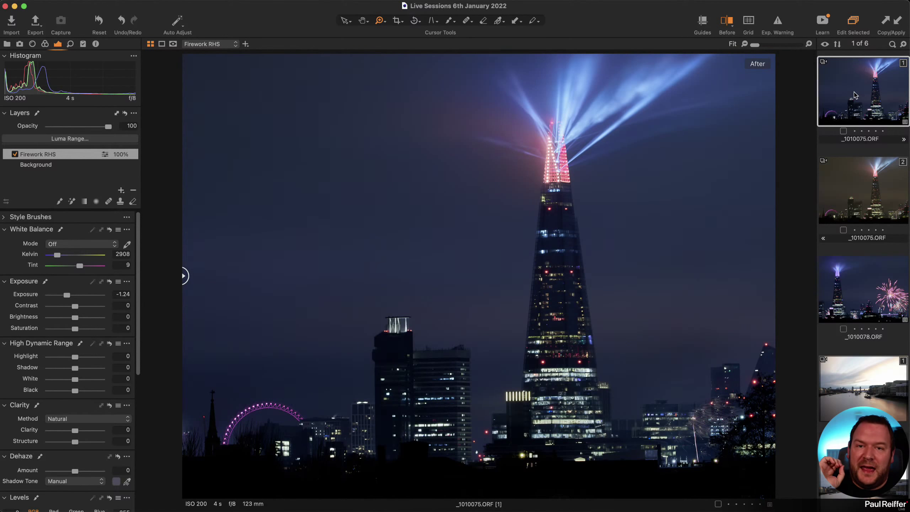
pyautogui.click(871, 283)
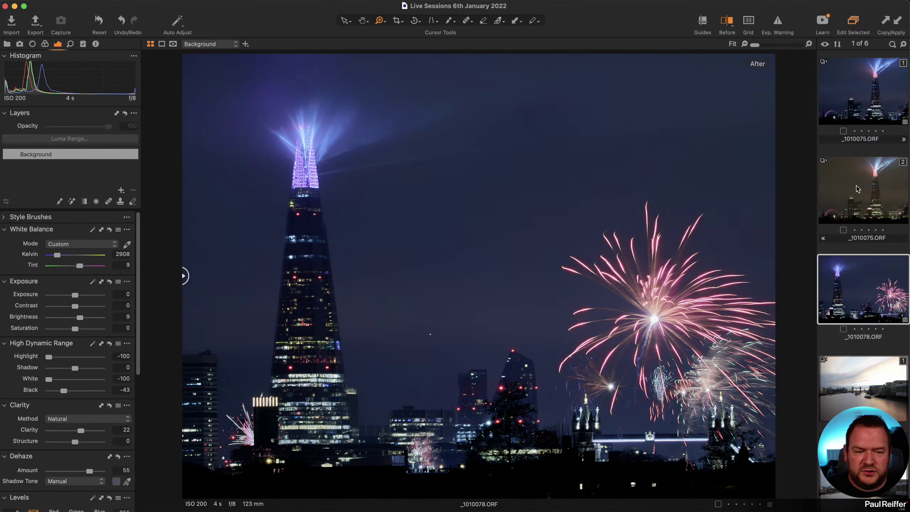
pyautogui.click(875, 79)
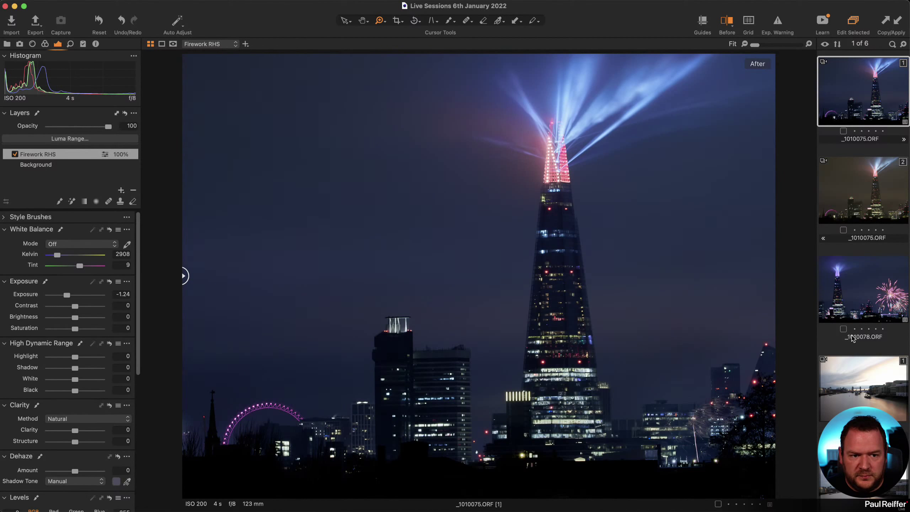
pyautogui.click(861, 286)
pyautogui.click(899, 21)
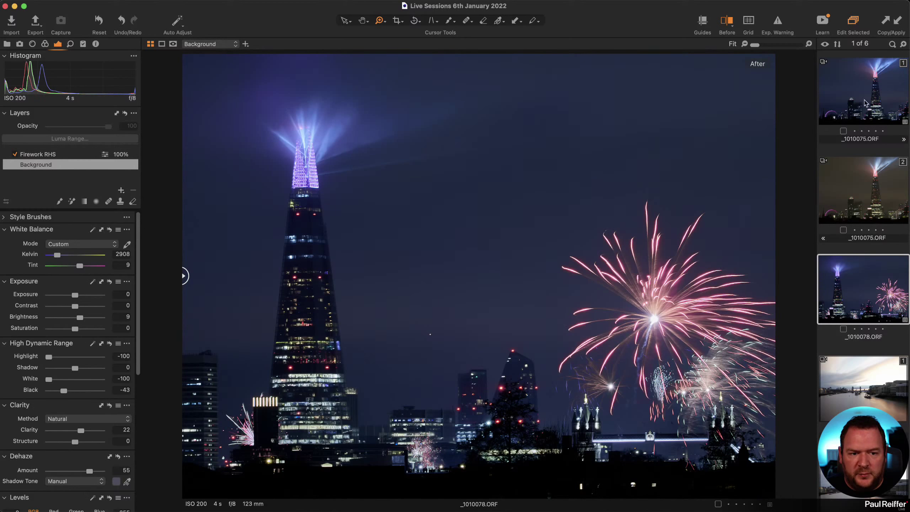
pyautogui.click(56, 158)
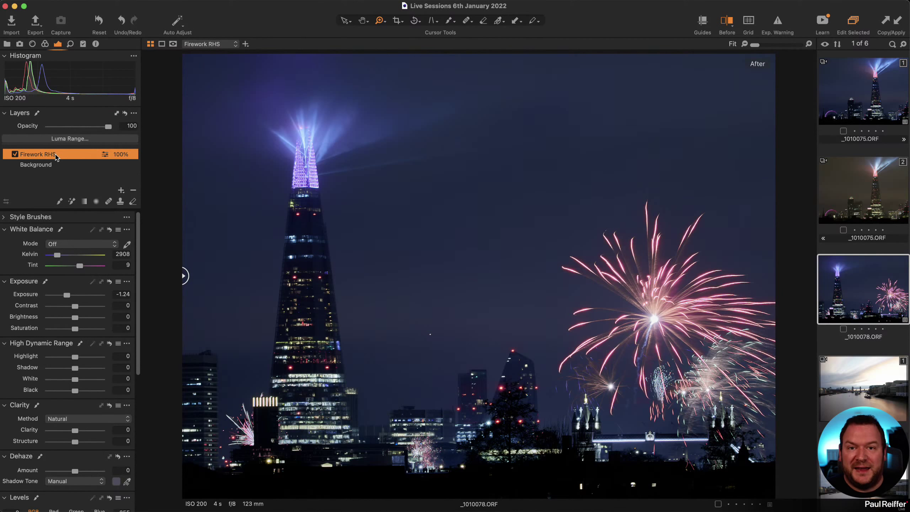
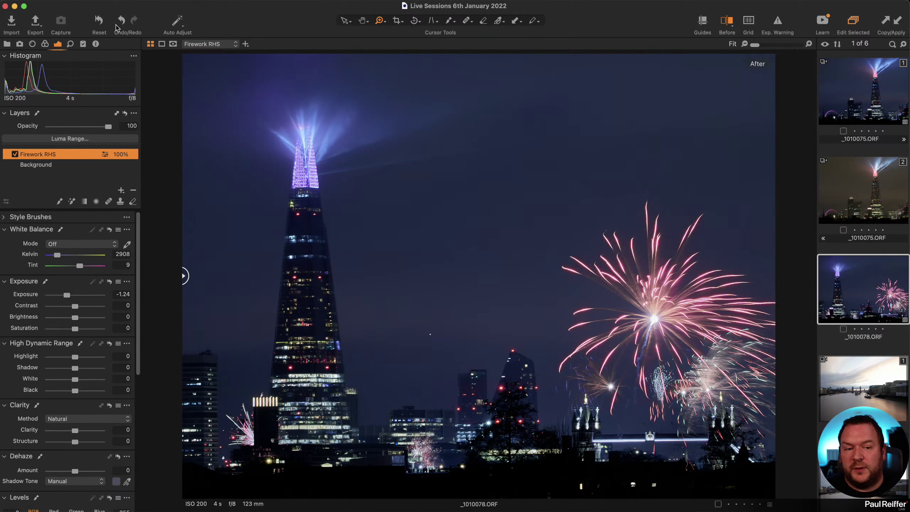
# - Set the Brightness of the Background layer to 11 in the first _1010075.ORF variant
pyautogui.click(853, 97)
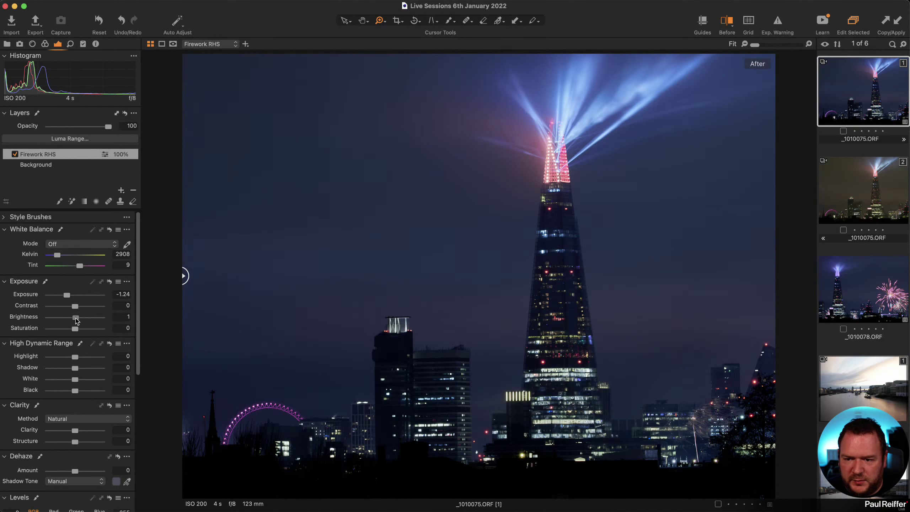
pyautogui.press('super+z')
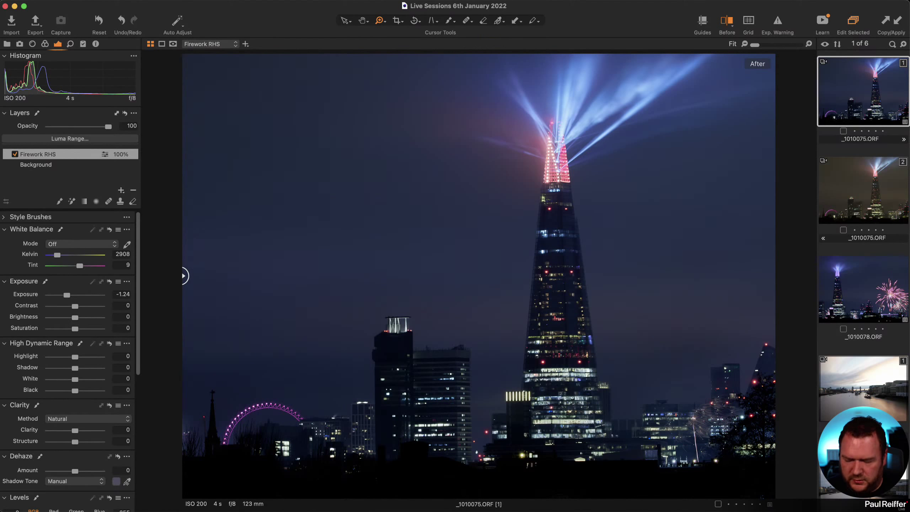
pyautogui.click(63, 166)
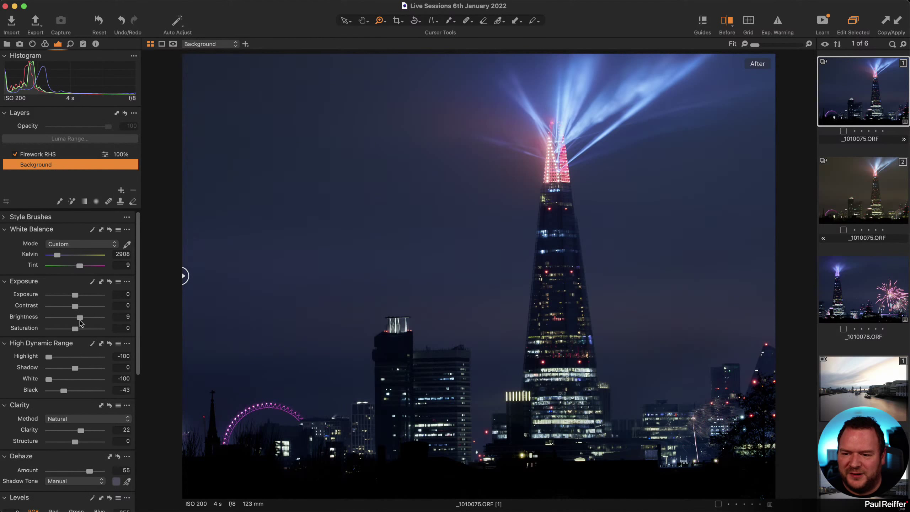
pyautogui.moveTo(80, 319); pyautogui.dragTo(81, 318)
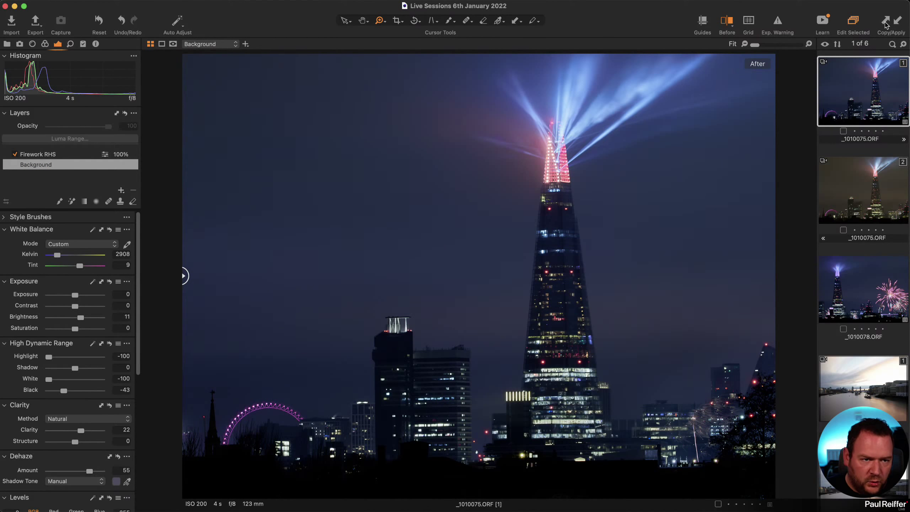
# - Reset all adjustments on _1010078.ORF and apply the updated adjustments from the first _1010075.ORF variant
pyautogui.click(858, 294)
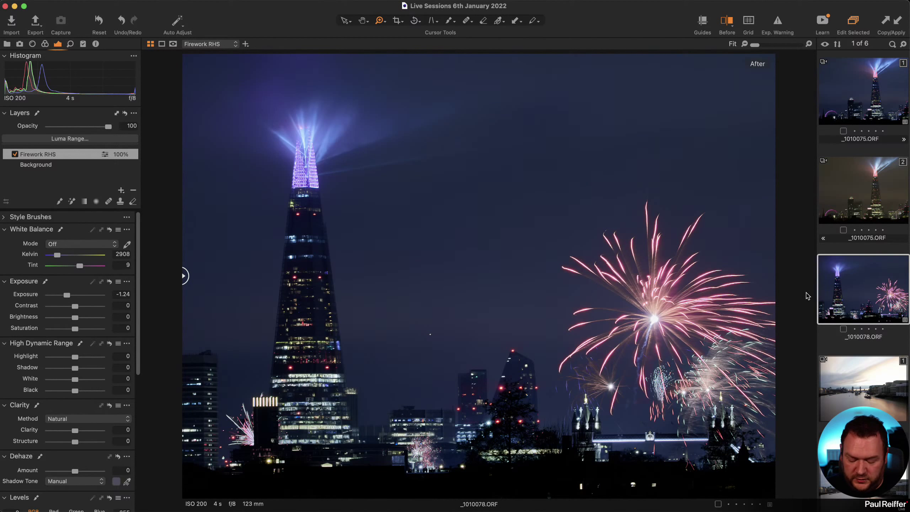
pyautogui.press('super+r')
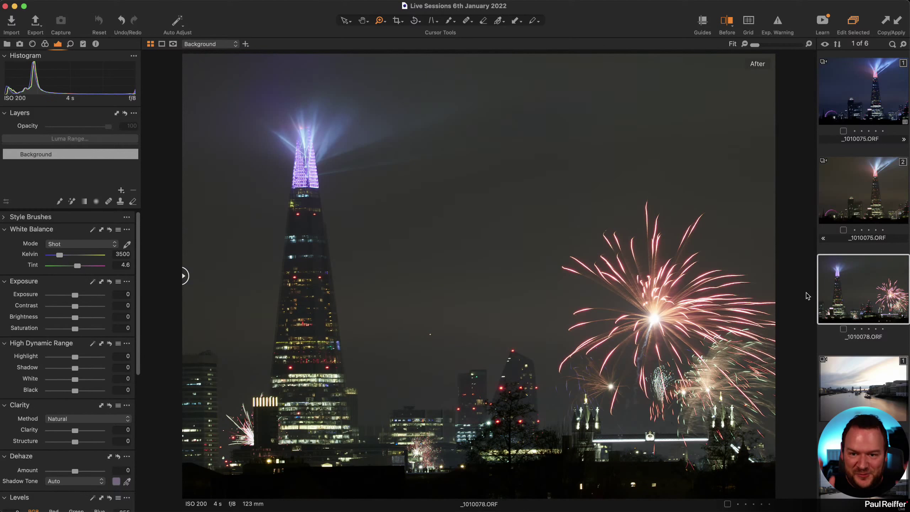
pyautogui.press('super+z')
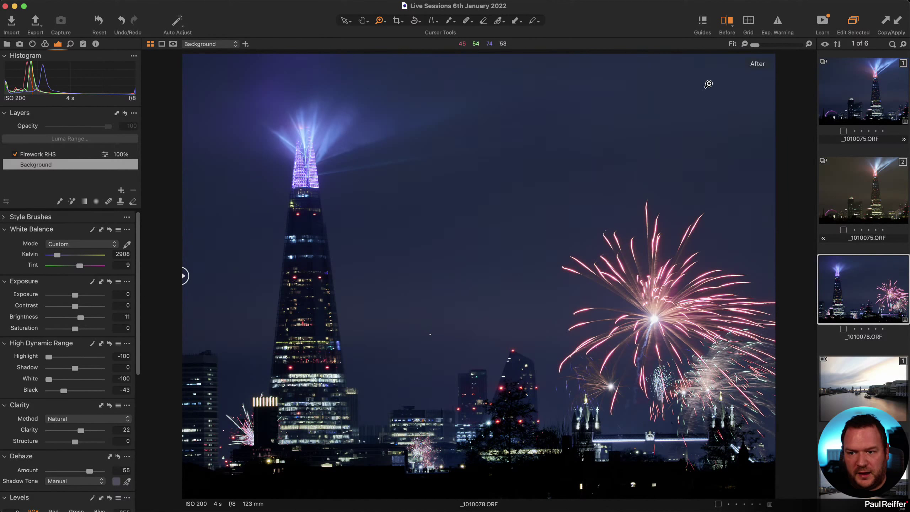
# - Delete the Firework RHS layer from _1010078.ORF after checking it against the first _1010075.ORF variant
pyautogui.click(864, 96)
pyautogui.click(864, 290)
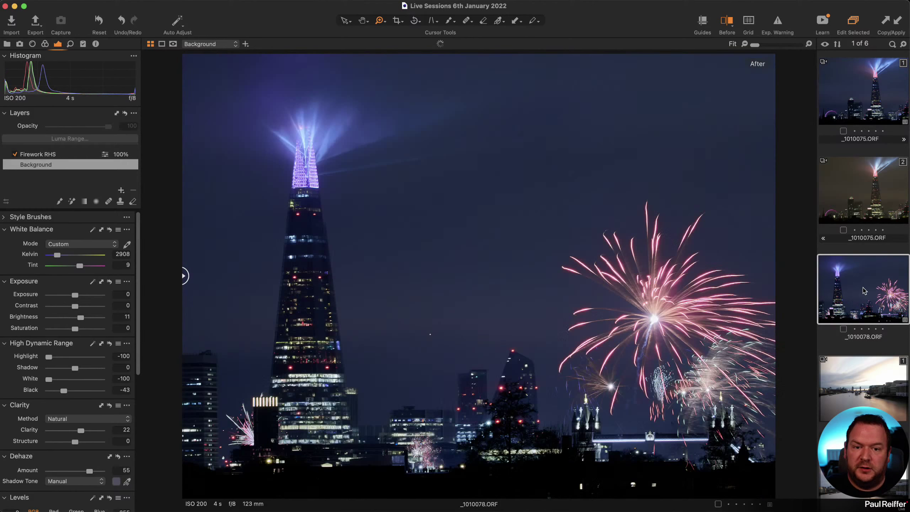
pyautogui.click(45, 157)
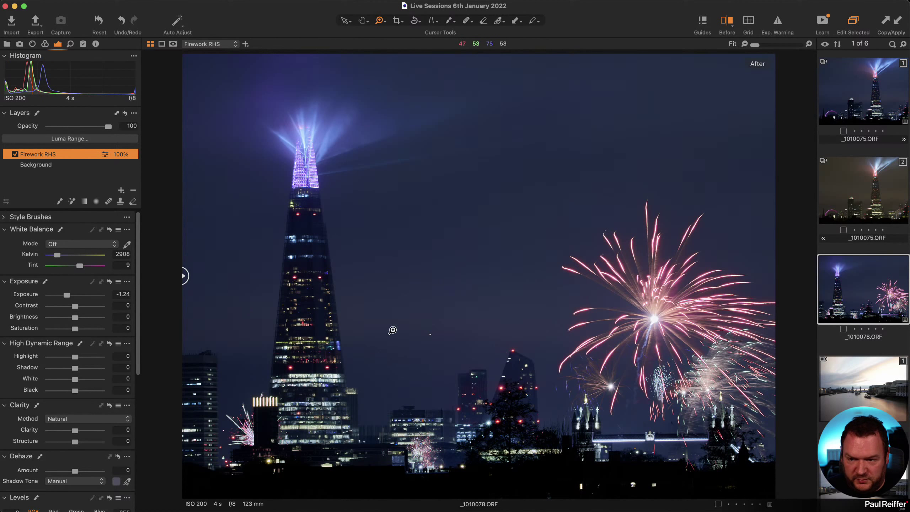
pyautogui.click(133, 190)
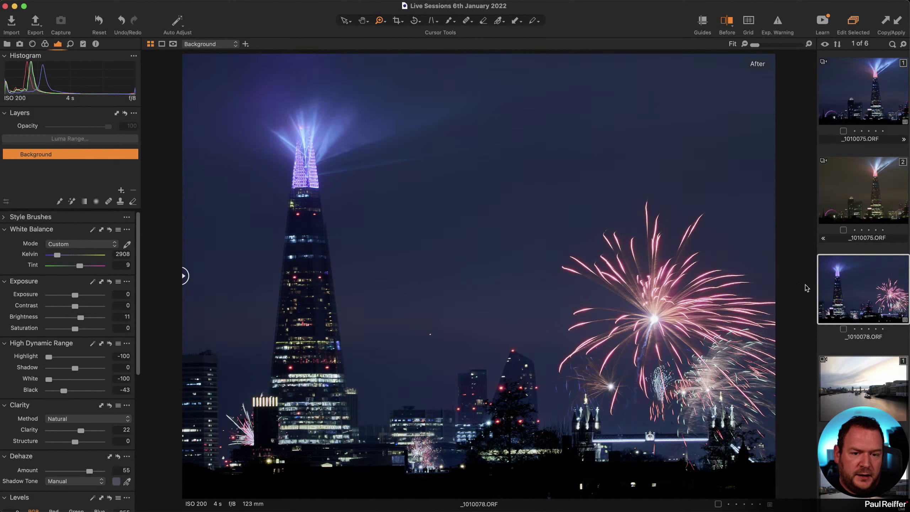
# - Compare the first _1010075.ORF variant with _1010078.ORF side by side, toggling before and after, and show _1010078.ORF alone
pyautogui.click(856, 82)
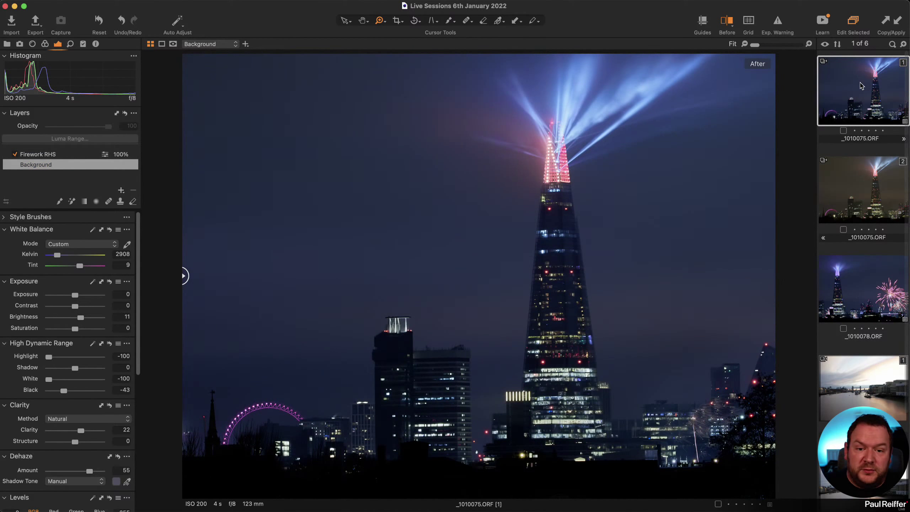
pyautogui.click(860, 286)
pyautogui.keyDown('super'); pyautogui.click(864, 100); pyautogui.keyUp('super')
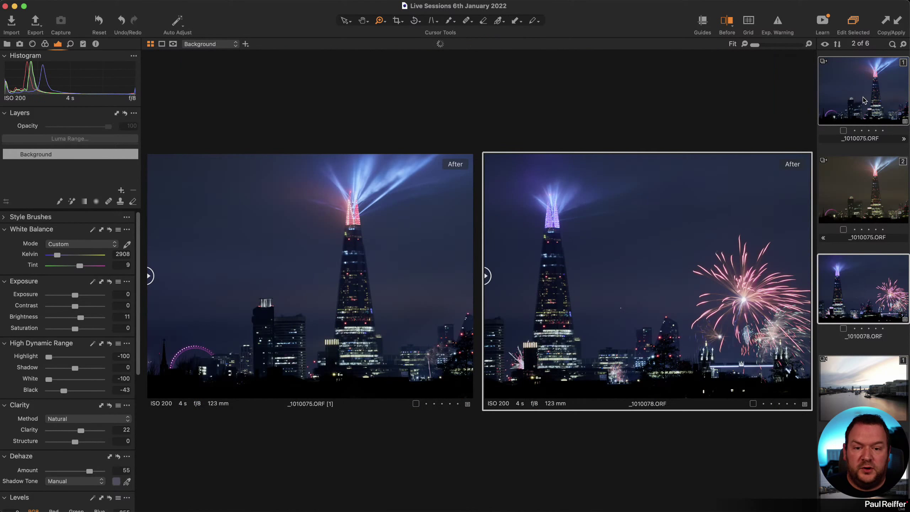
pyautogui.moveTo(486, 276); pyautogui.dragTo(815, 298)
pyautogui.press('y')
pyautogui.press('y')
pyautogui.press('y')
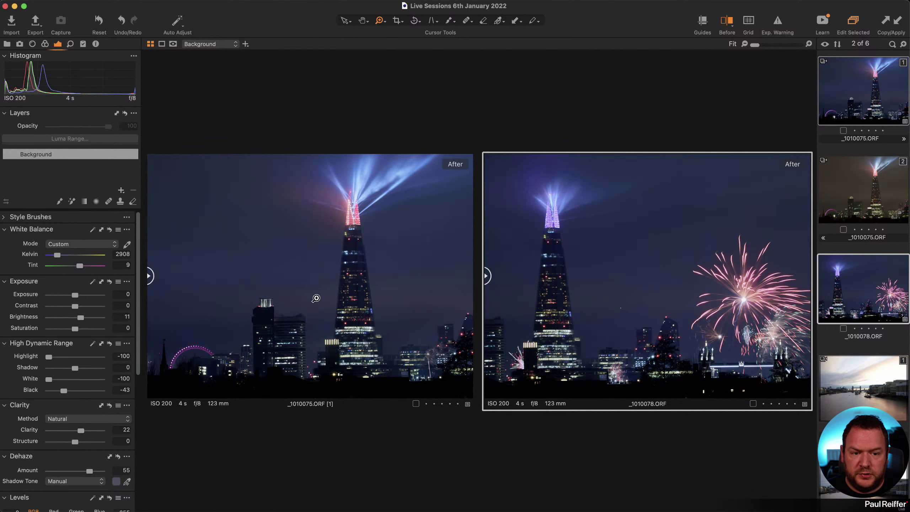
pyautogui.press('y')
pyautogui.press('y')
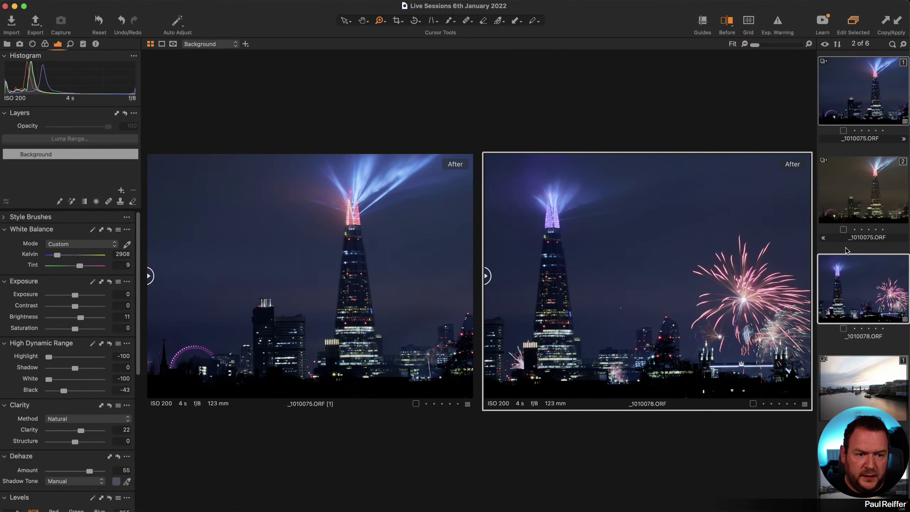
pyautogui.click(857, 279)
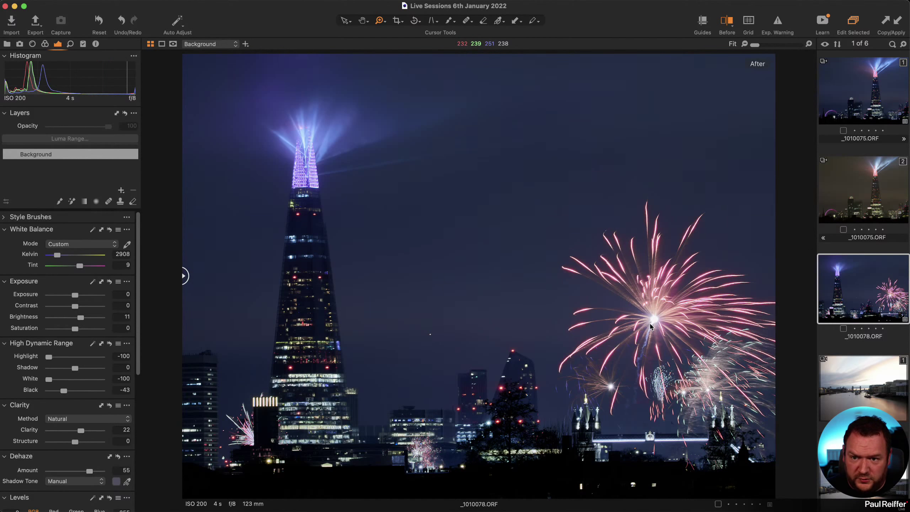
# - Reset the Background layer's Highlight and White to 0 on _1010078.ORF while inspecting the large firework up close
pyautogui.click(650, 325)
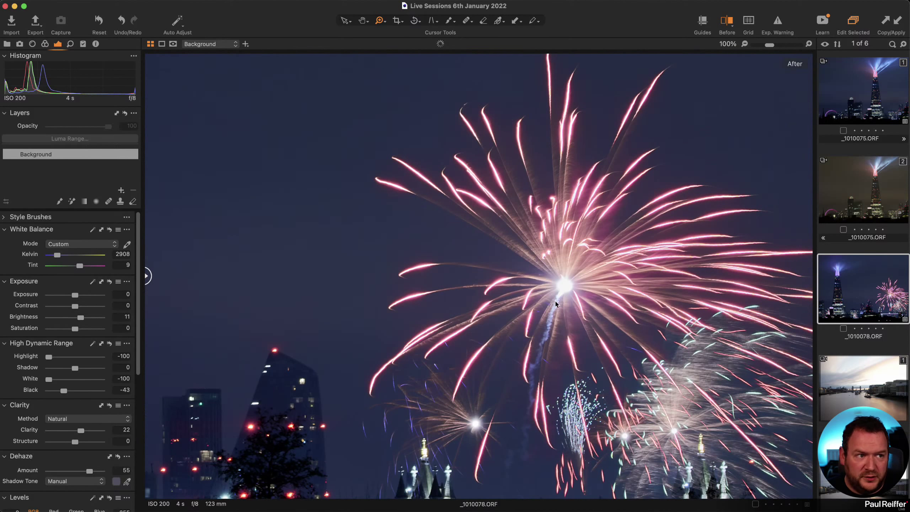
pyautogui.click(555, 303)
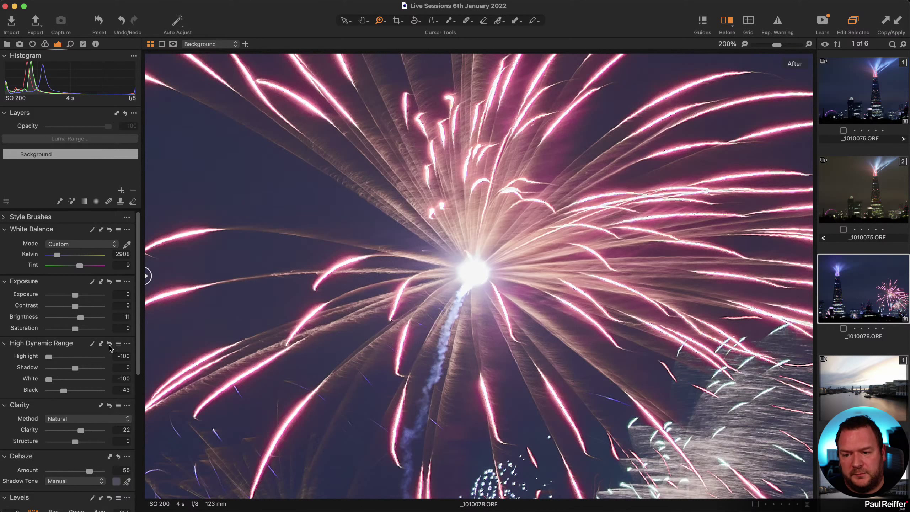
pyautogui.doubleClick(31, 356)
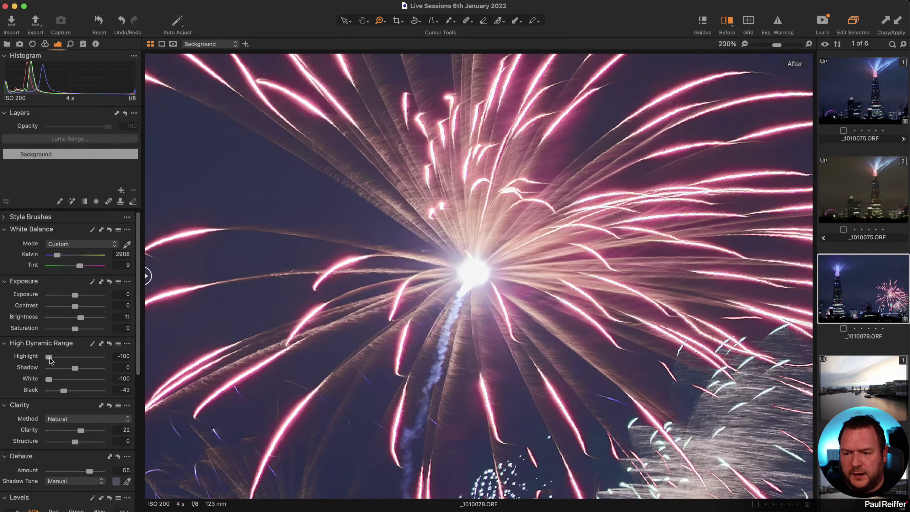
pyautogui.doubleClick(49, 380)
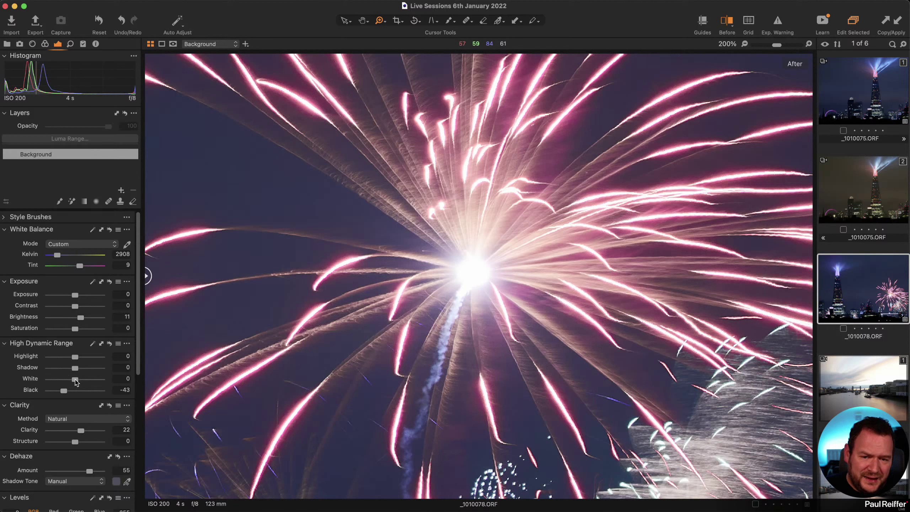
pyautogui.keyDown('alt'); pyautogui.click(458, 361); pyautogui.keyUp('alt')
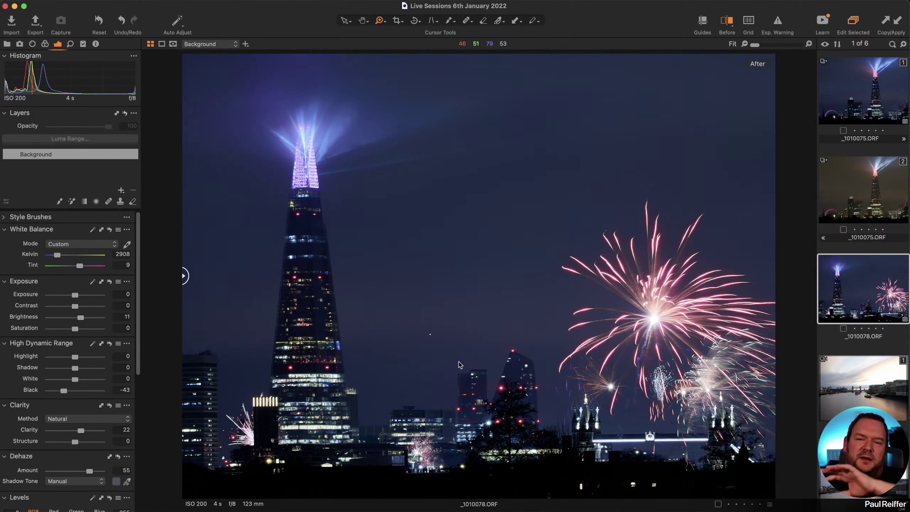
# - Check the first _1010075.ORF variant, return to _1010078.ORF and add a new filled adjustment layer to it
pyautogui.click(847, 79)
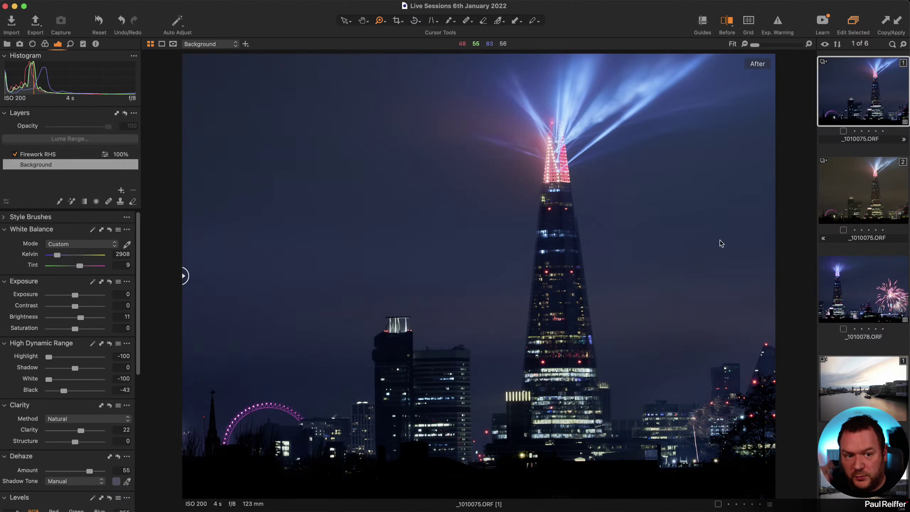
pyautogui.click(890, 303)
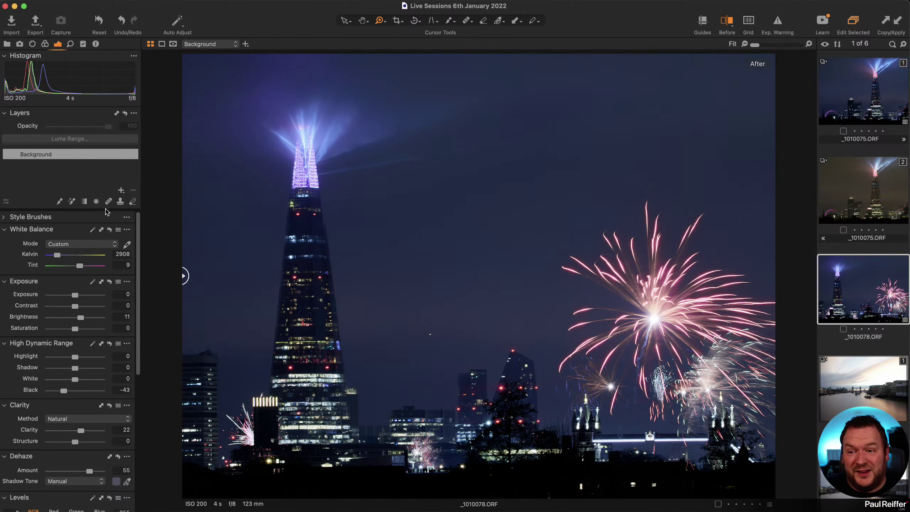
pyautogui.click(121, 190)
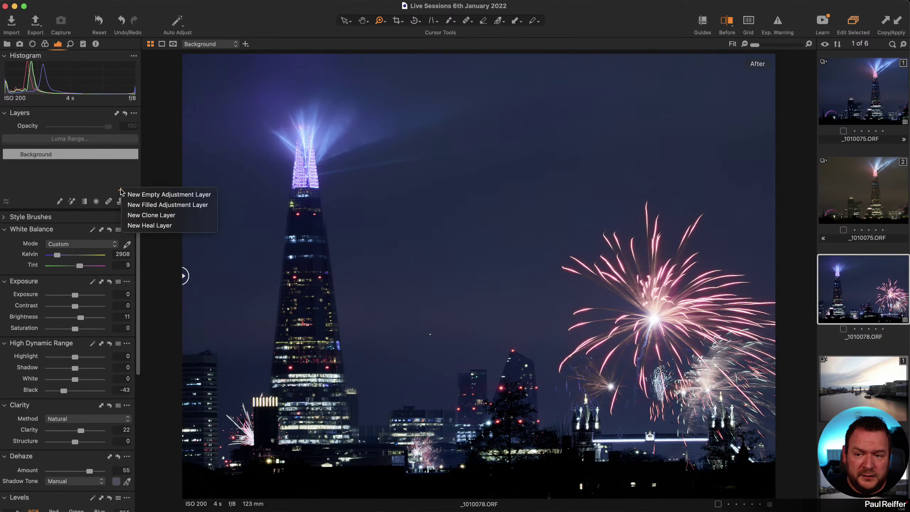
pyautogui.click(169, 205)
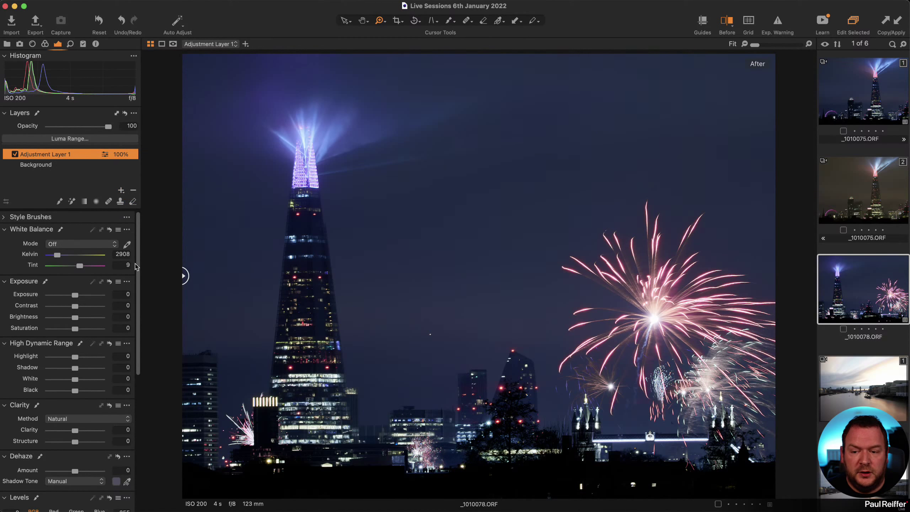
# - Set the new layer's Highlight and White to -100 and inspect the lit windows at the tower's base
pyautogui.moveTo(75, 356); pyautogui.dragTo(9, 360)
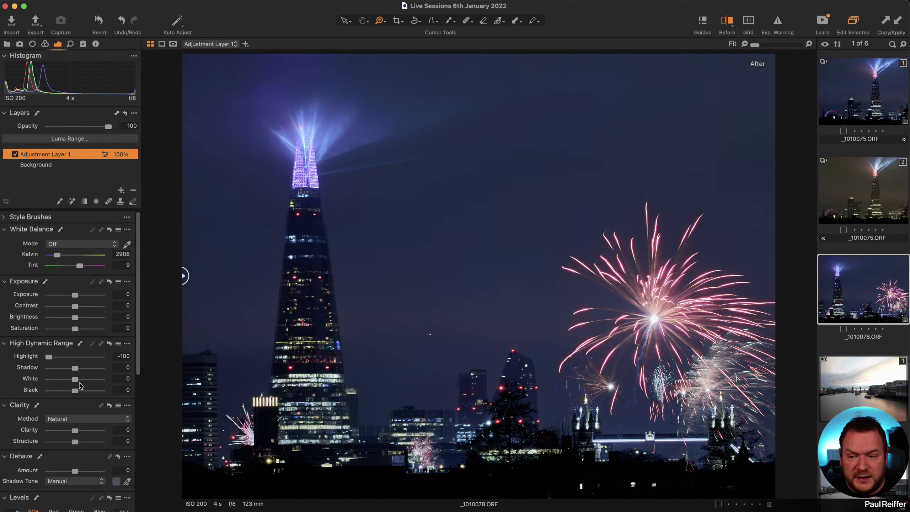
pyautogui.moveTo(75, 379); pyautogui.dragTo(19, 379)
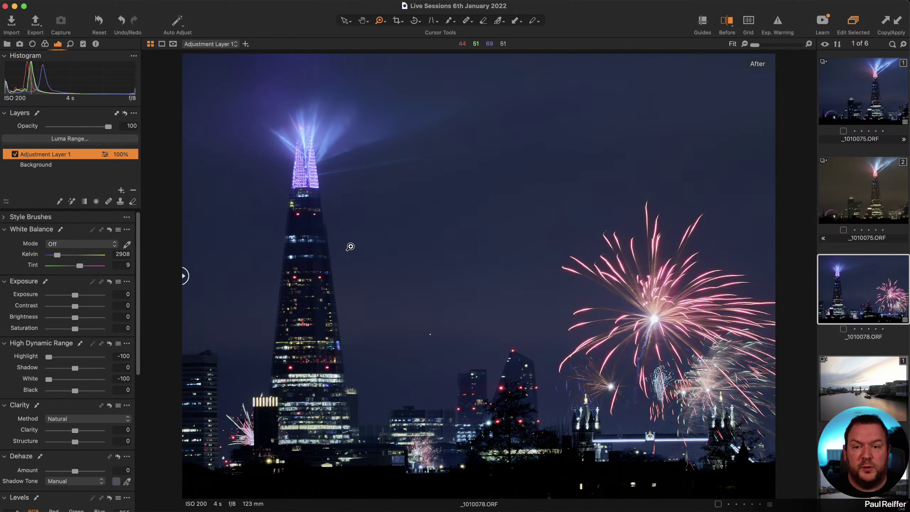
pyautogui.moveTo(208, 358); pyautogui.dragTo(416, 476)
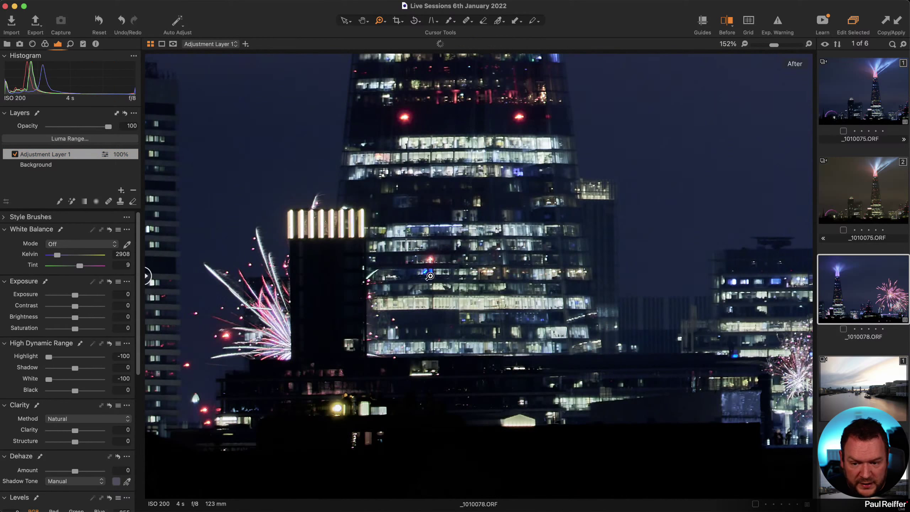
pyautogui.keyDown('alt'); pyautogui.click(639, 269); pyautogui.keyUp('alt')
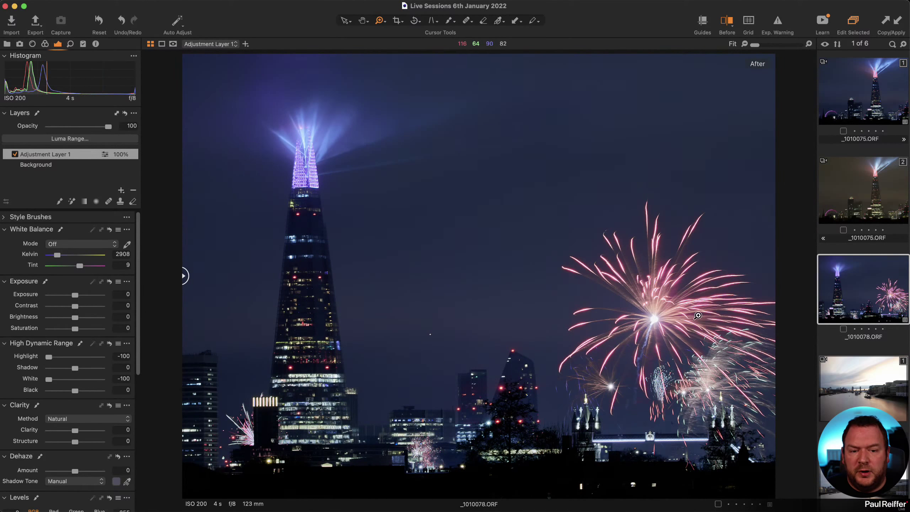
# - Rename the adjustment layer of the fireworks photo as White & Highlights
pyautogui.click(653, 320)
pyautogui.click(645, 272)
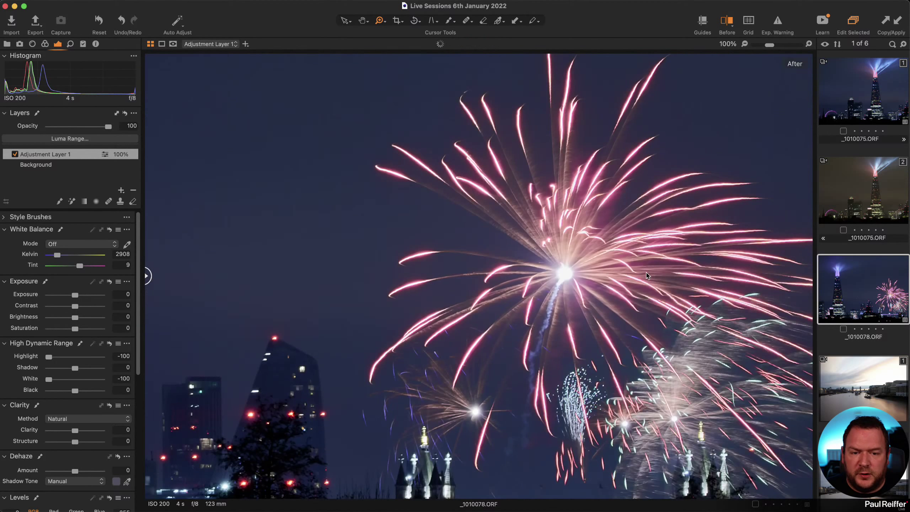
pyautogui.doubleClick(53, 156)
pyautogui.write('White & H')
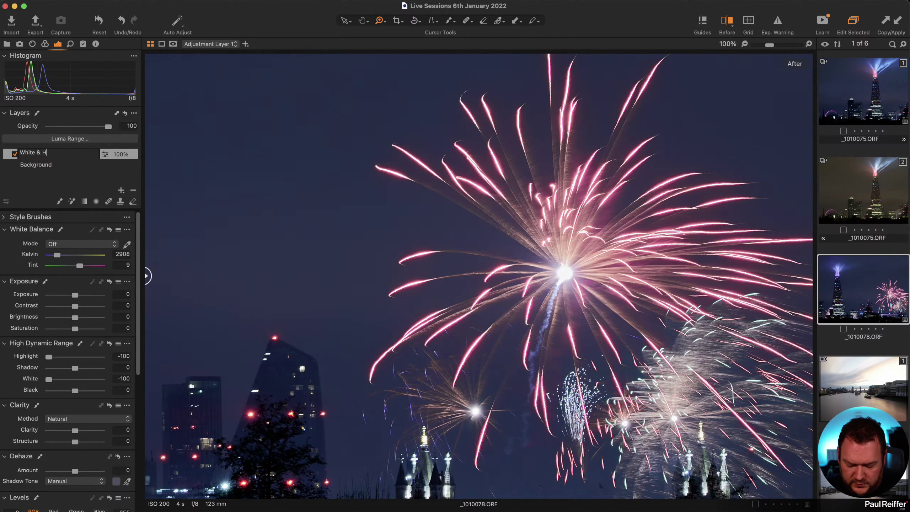
pyautogui.write('ighlights')
pyautogui.press('Return')
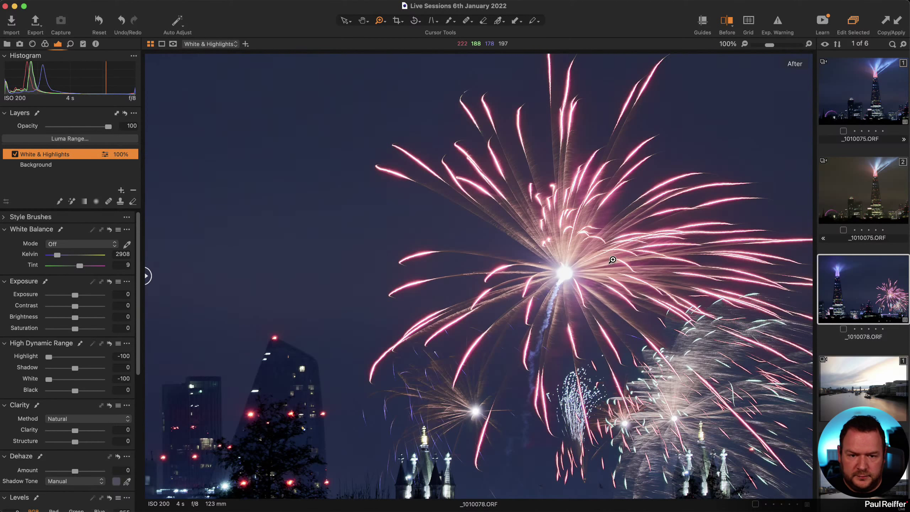
# - Erase the White & Highlights layer mask around the bright centre of the large pink firework and display the mask
pyautogui.press('m')
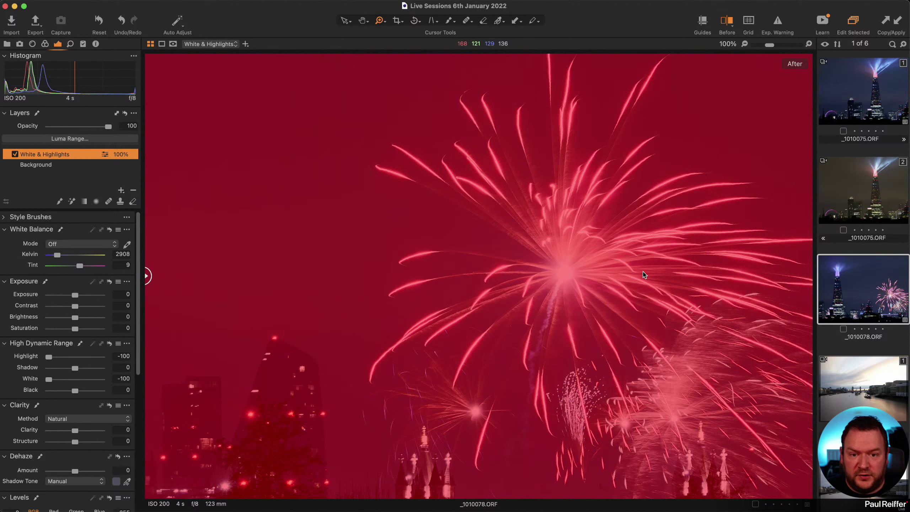
pyautogui.press('m')
pyautogui.press('e')
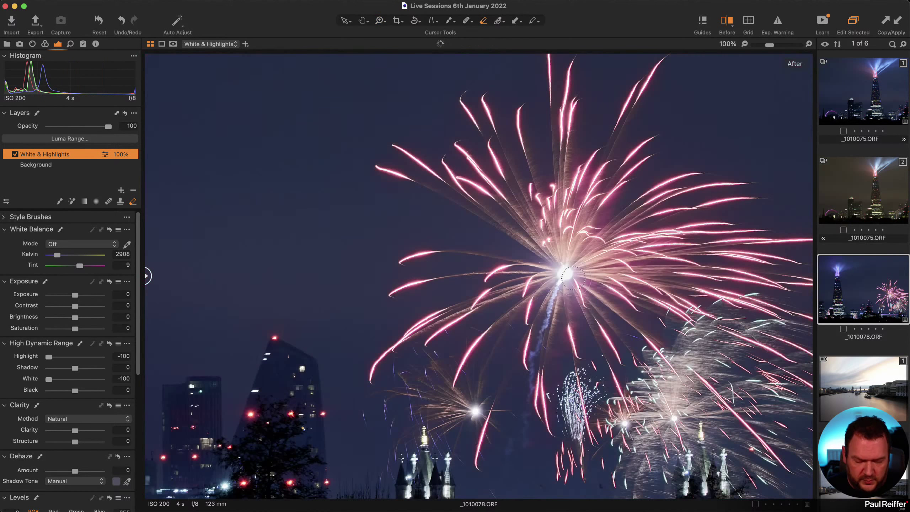
pyautogui.moveTo(568, 272); pyautogui.dragTo(580, 234)
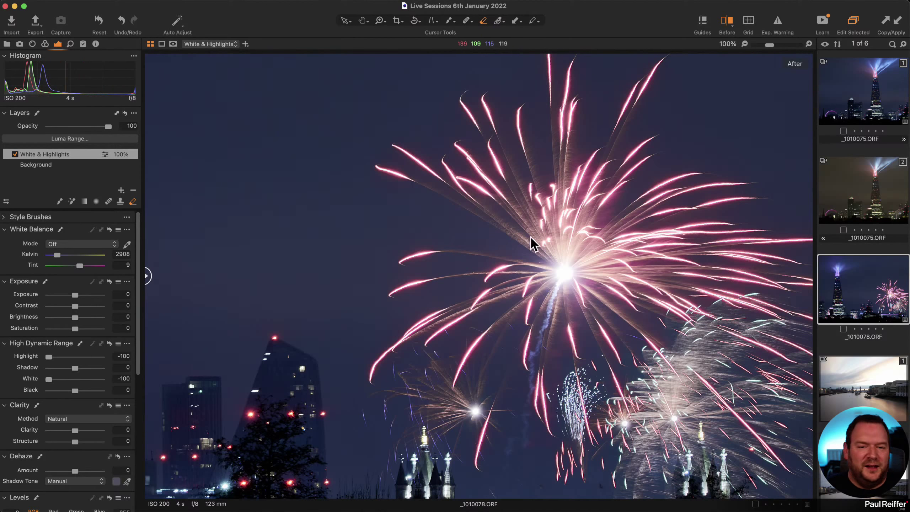
pyautogui.press('m')
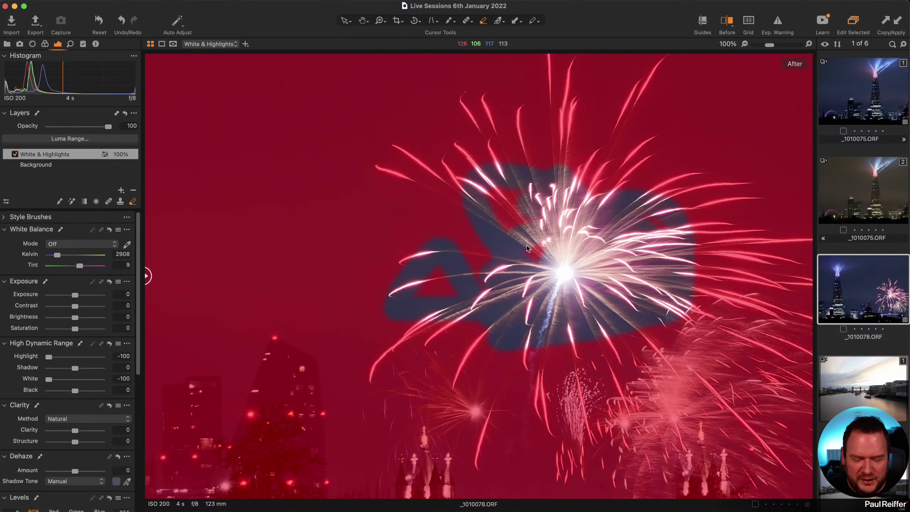
# - Erase the remaining mask gaps around the large firework's core and the mask over the smaller white firework below it
pyautogui.rightClick(523, 203)
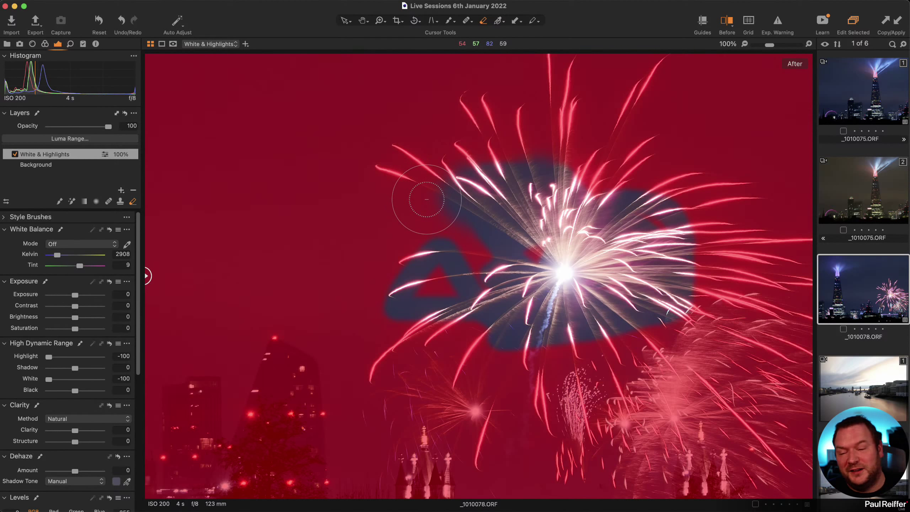
pyautogui.moveTo(426, 199)
pyautogui.mouseDown()
pyautogui.moveTo(497, 235)
pyautogui.moveTo(526, 269)
pyautogui.moveTo(571, 249)
pyautogui.moveTo(510, 245)
pyautogui.moveTo(401, 294)
pyautogui.moveTo(447, 291)
pyautogui.moveTo(518, 323)
pyautogui.moveTo(647, 283)
pyautogui.moveTo(632, 198)
pyautogui.moveTo(647, 220)
pyautogui.moveTo(546, 322)
pyautogui.mouseUp()
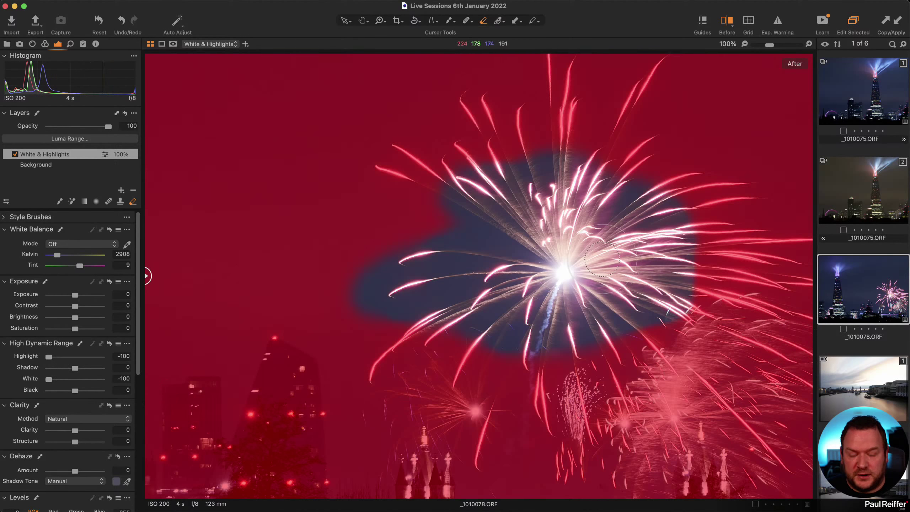
pyautogui.press('m')
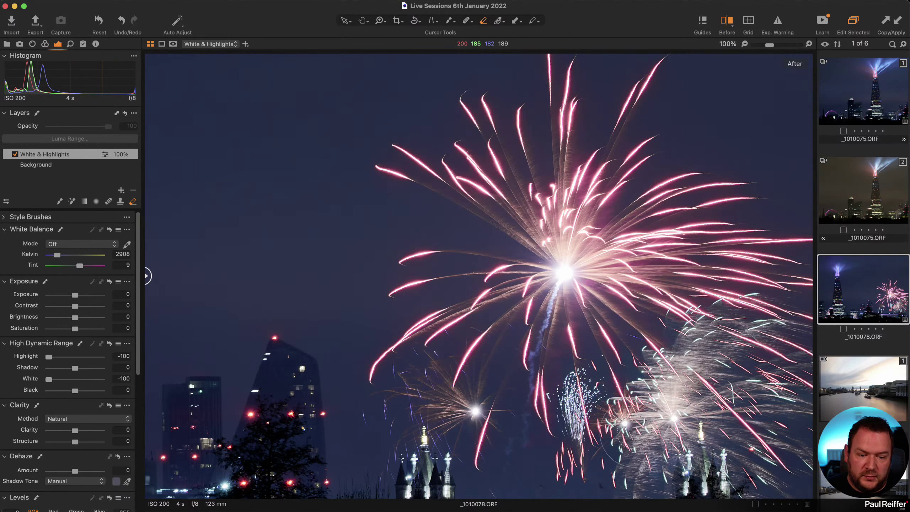
pyautogui.scroll(-5, 605, 444)
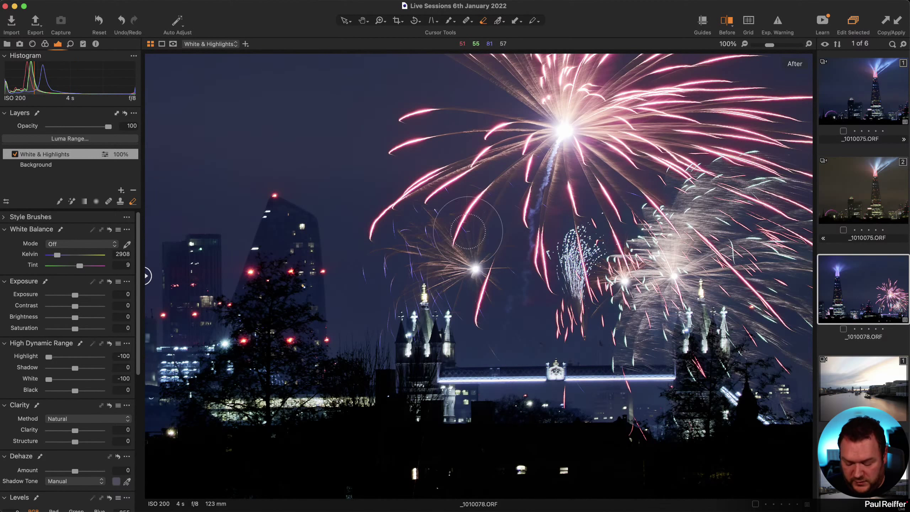
pyautogui.press('z')
pyautogui.keyDown('alt'); pyautogui.click(489, 255); pyautogui.keyUp('alt')
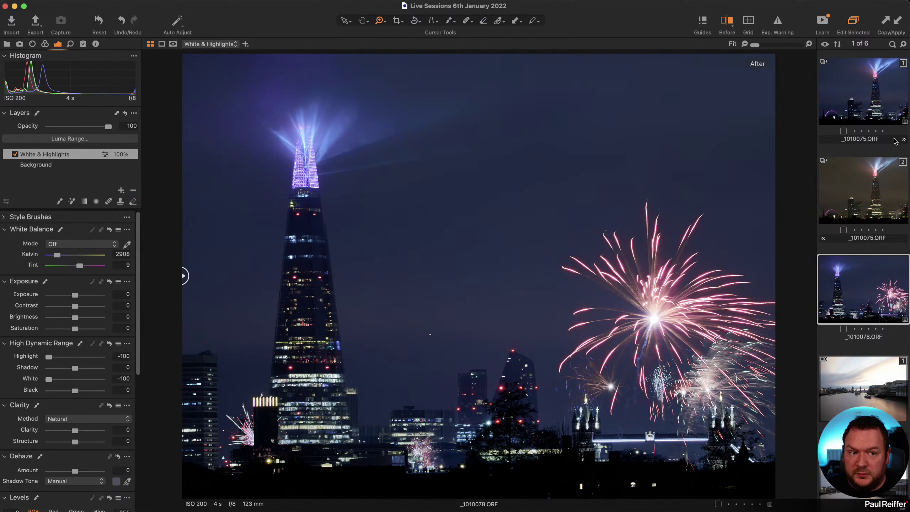
# - Review the edited _1010075.ORF photo, return to _1010078.ORF and check the White & Highlights mask across the whole image
pyautogui.click(860, 96)
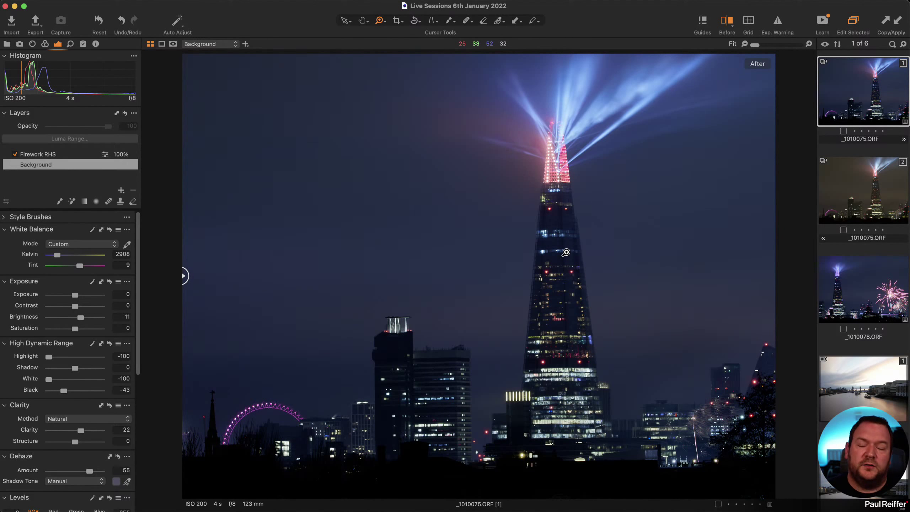
pyautogui.click(855, 287)
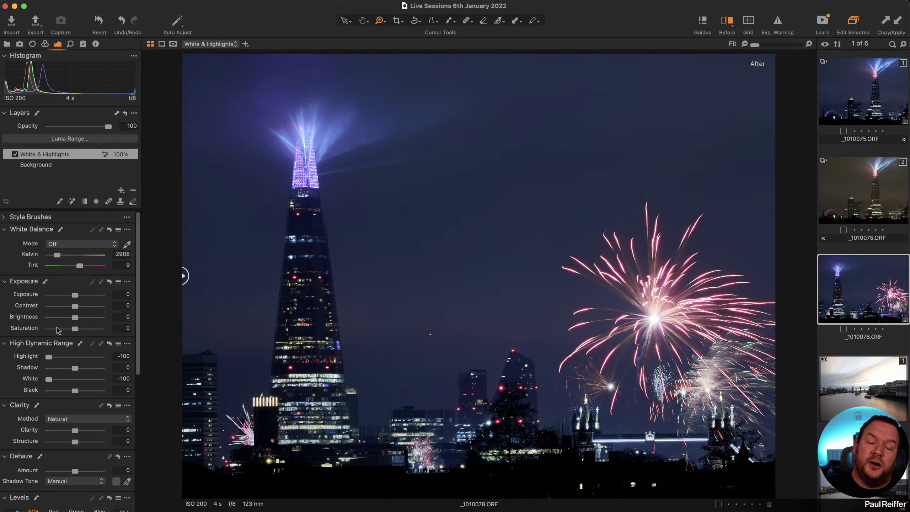
pyautogui.press('m')
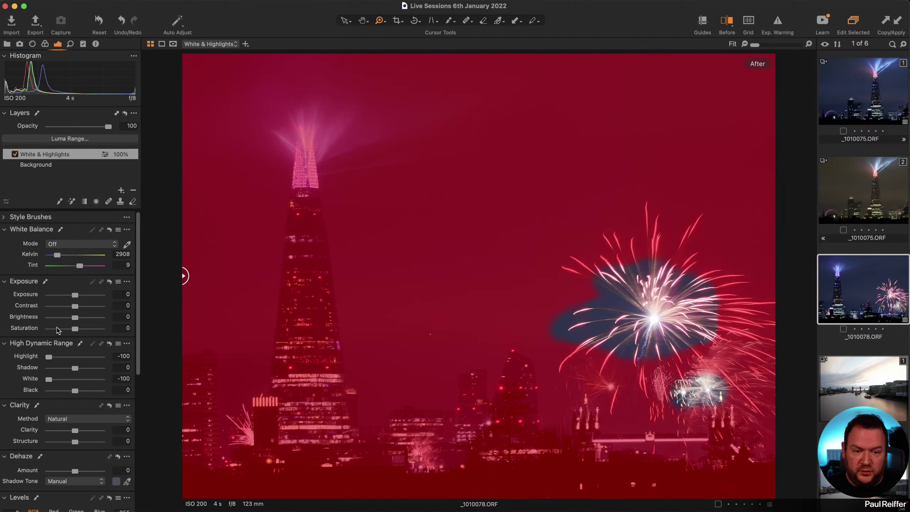
pyautogui.press('m')
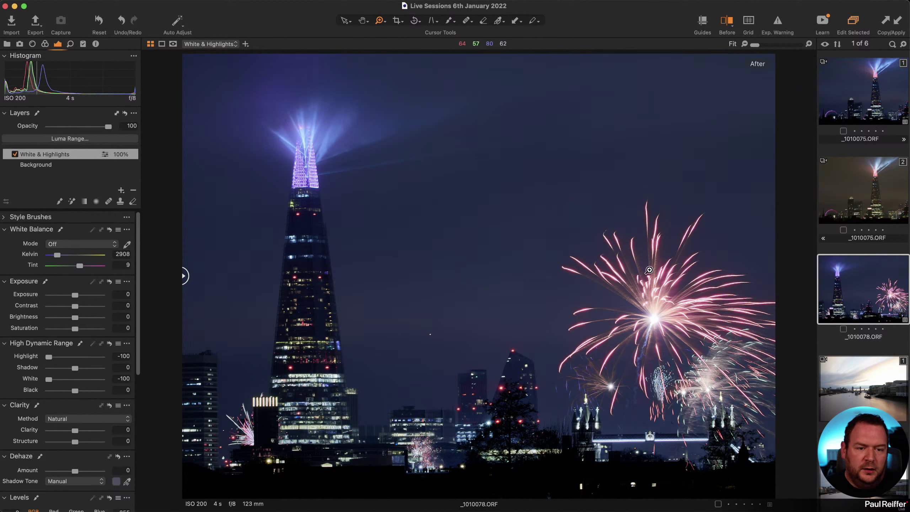
# - Compare _1010075.ORF variant 1 and _1010078.ORF side by side, sweeping the before/after split across both photos
pyautogui.click(873, 91)
pyautogui.keyDown('super'); pyautogui.click(850, 297); pyautogui.keyUp('super')
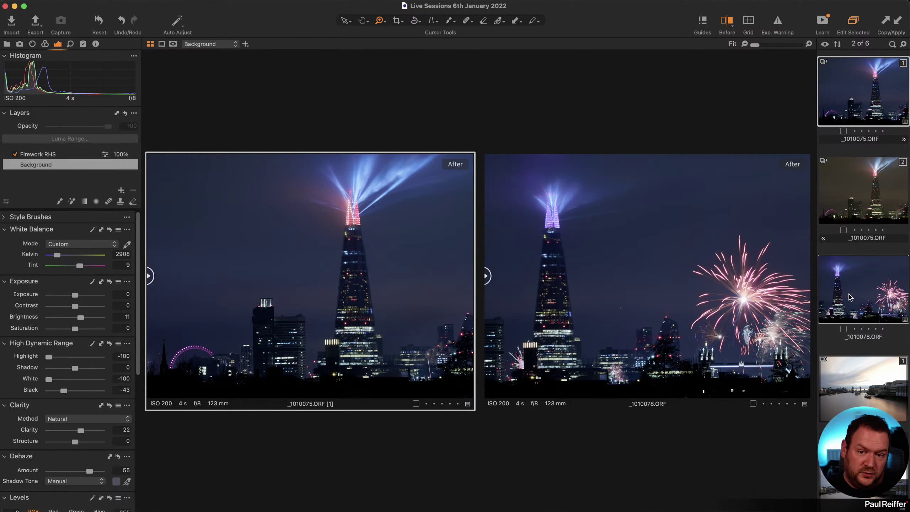
pyautogui.press('y')
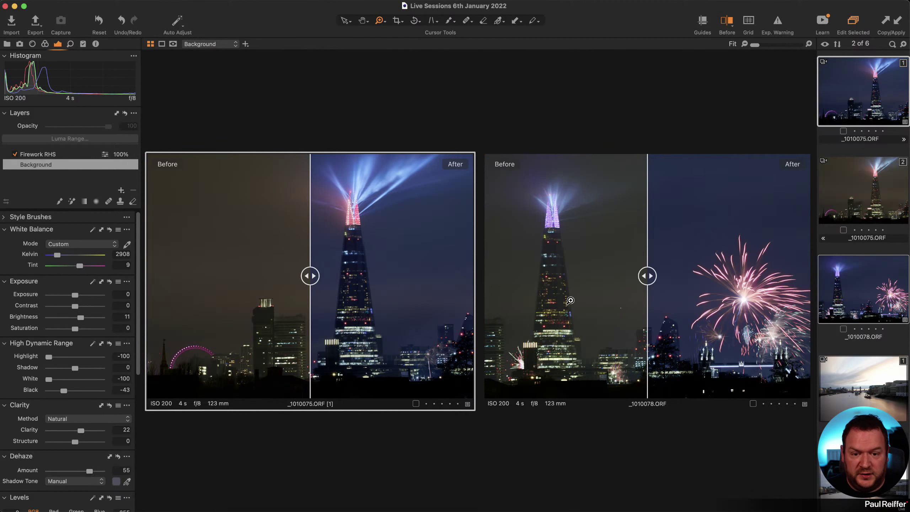
pyautogui.moveTo(647, 275); pyautogui.dragTo(285, 298)
pyautogui.click(745, 297)
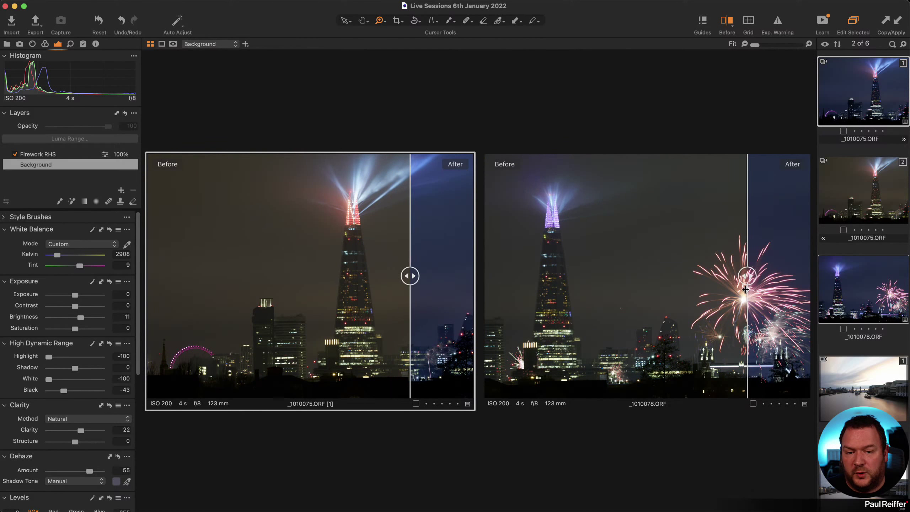
pyautogui.moveTo(745, 298); pyautogui.dragTo(720, 298)
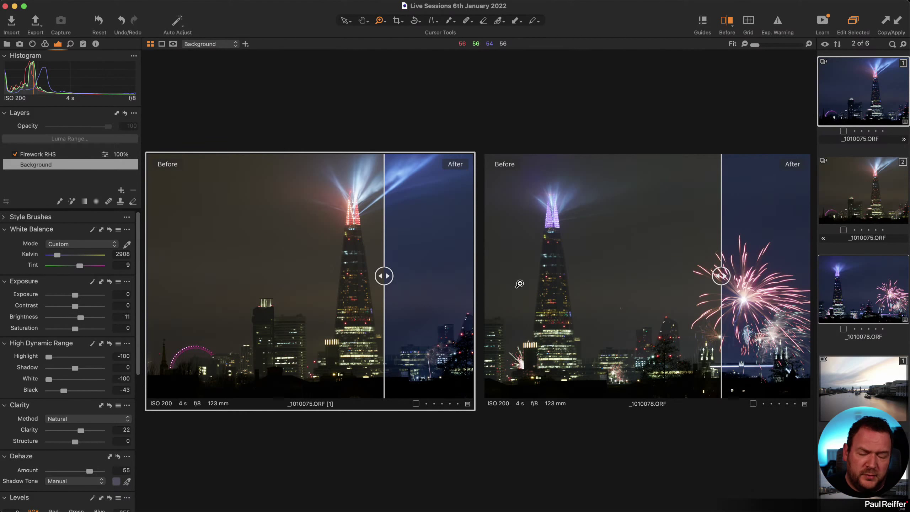
pyautogui.moveTo(383, 275); pyautogui.dragTo(59, 288)
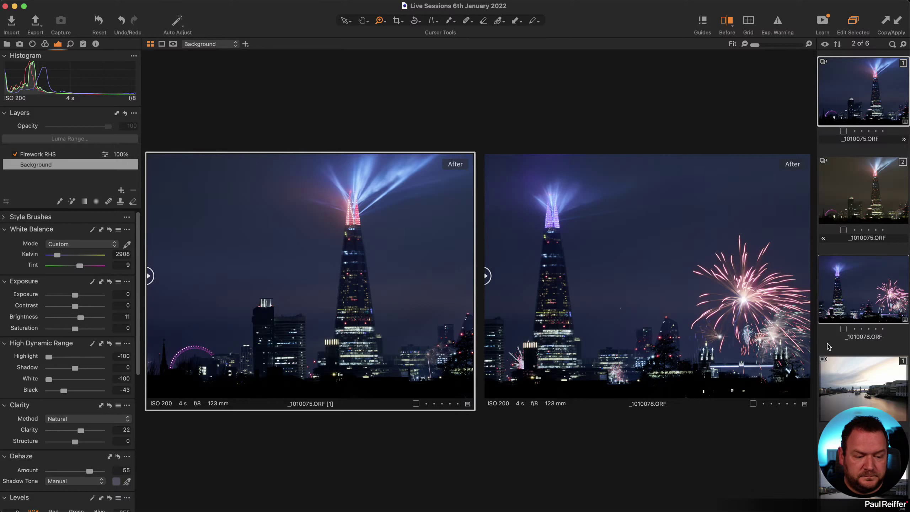
# - Deselect the two night photos and open variant 1 of the Thames river photo, _1020091.ORF
pyautogui.click(827, 344)
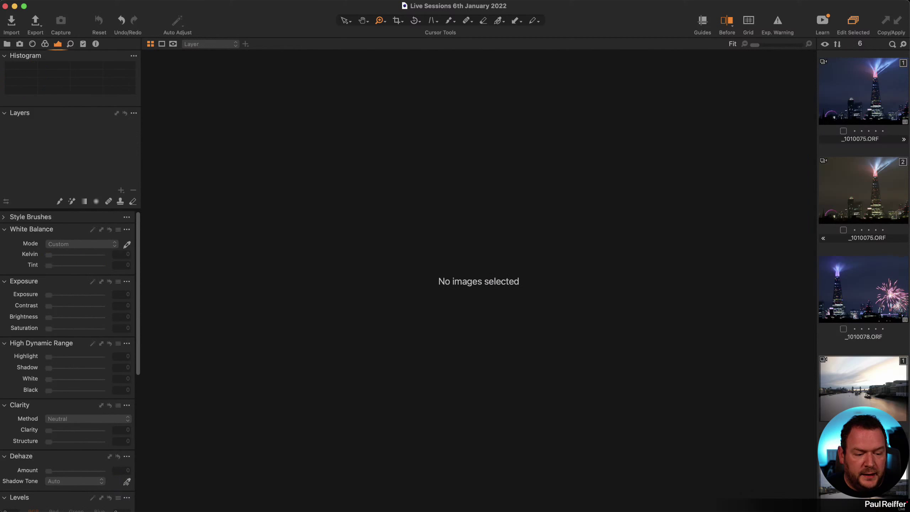
pyautogui.scroll(-2, 859, 312)
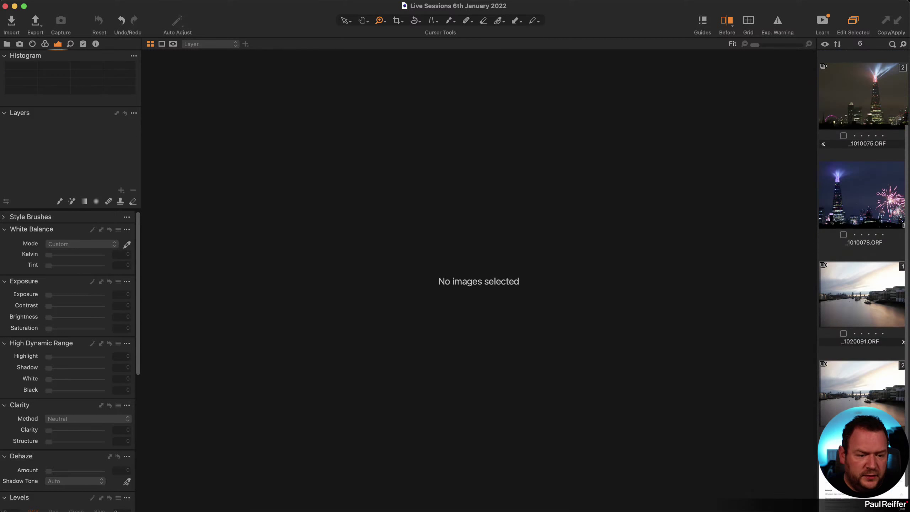
pyautogui.click(859, 315)
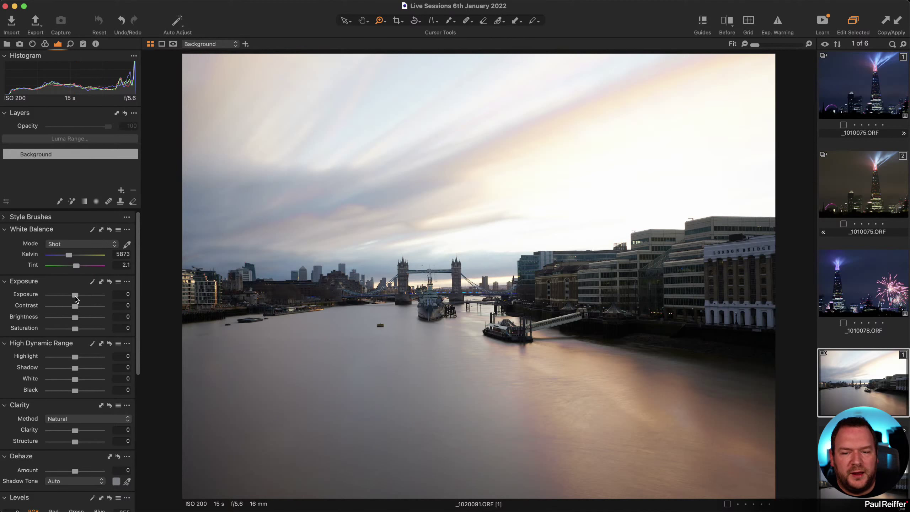
# - Try an exposure of 1.99 to examine shadow detail in the riverside buildings at 200%, and reset the exposure to 0
pyautogui.click(616, 333)
pyautogui.click(538, 316)
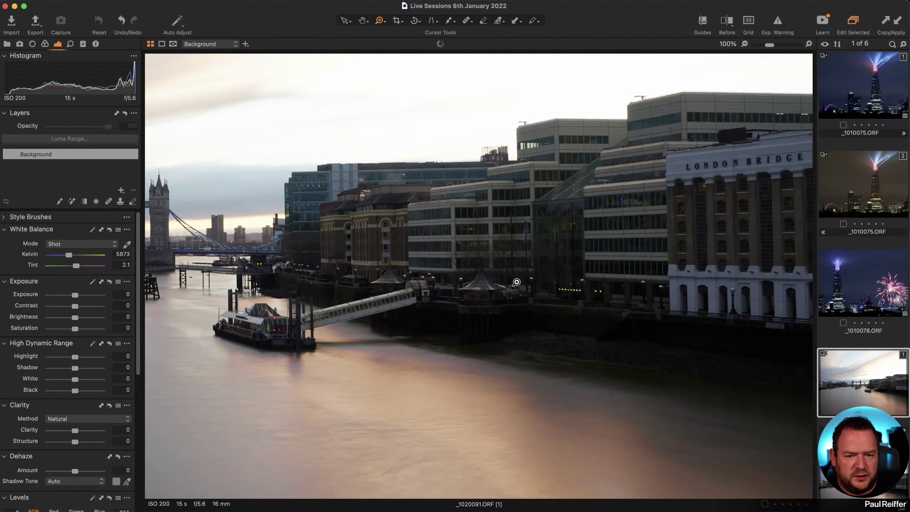
pyautogui.click(427, 295)
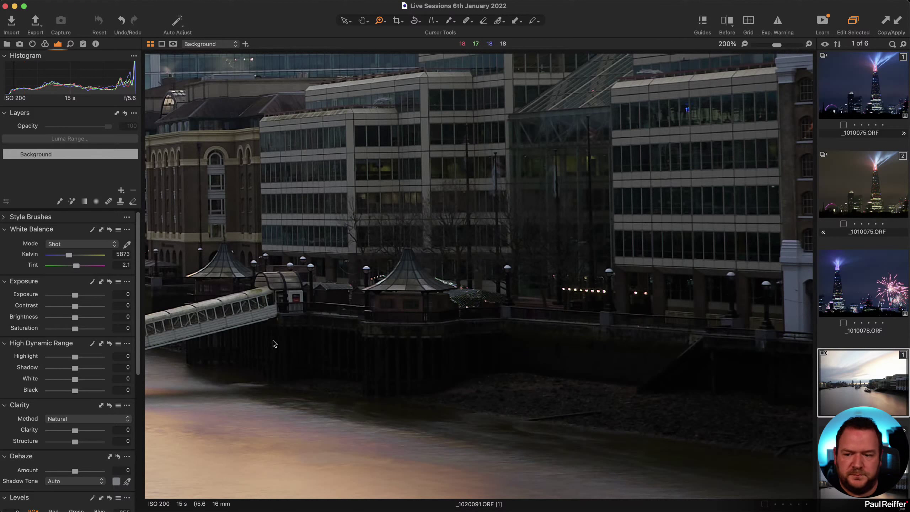
pyautogui.moveTo(75, 295); pyautogui.dragTo(88, 297)
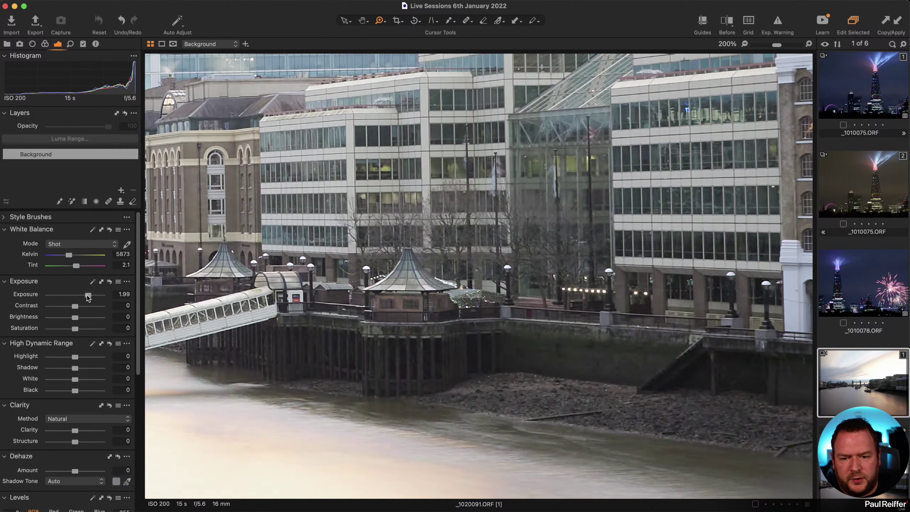
pyautogui.hscroll(-15, 405, 371)
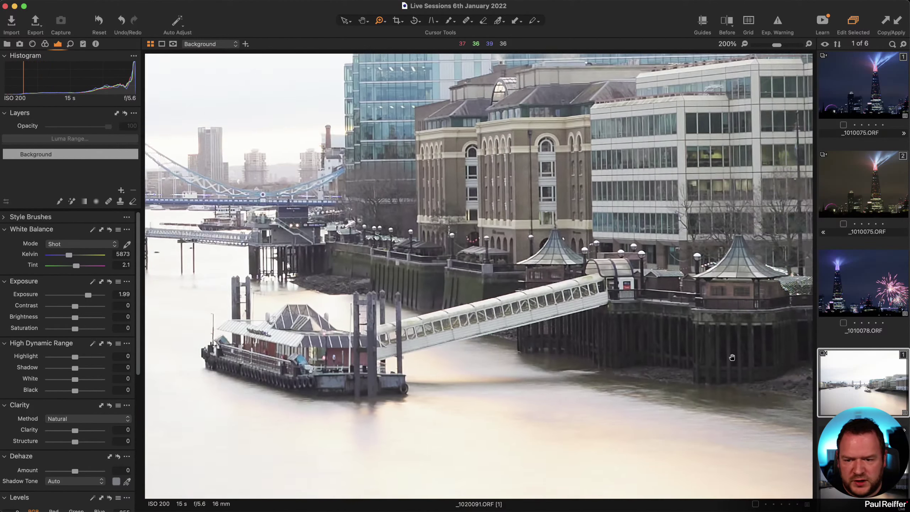
pyautogui.hscroll(-15, 333, 265)
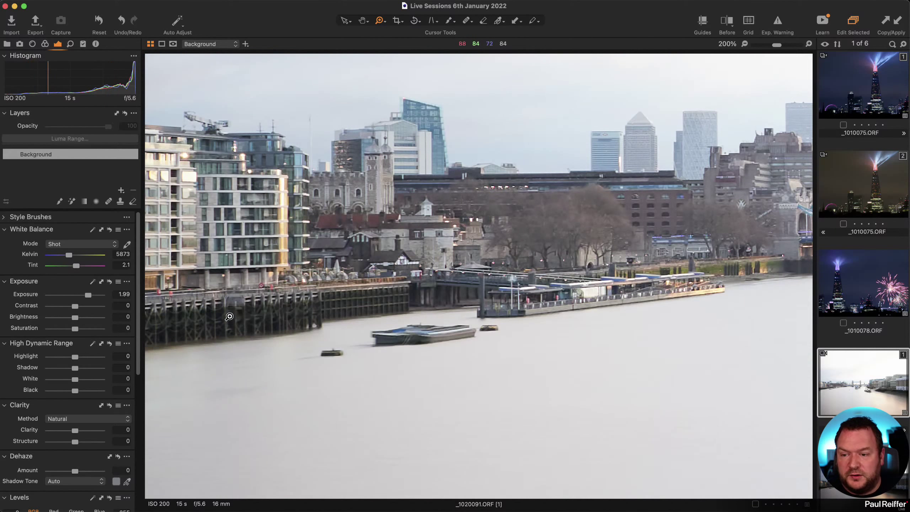
pyautogui.doubleClick(88, 295)
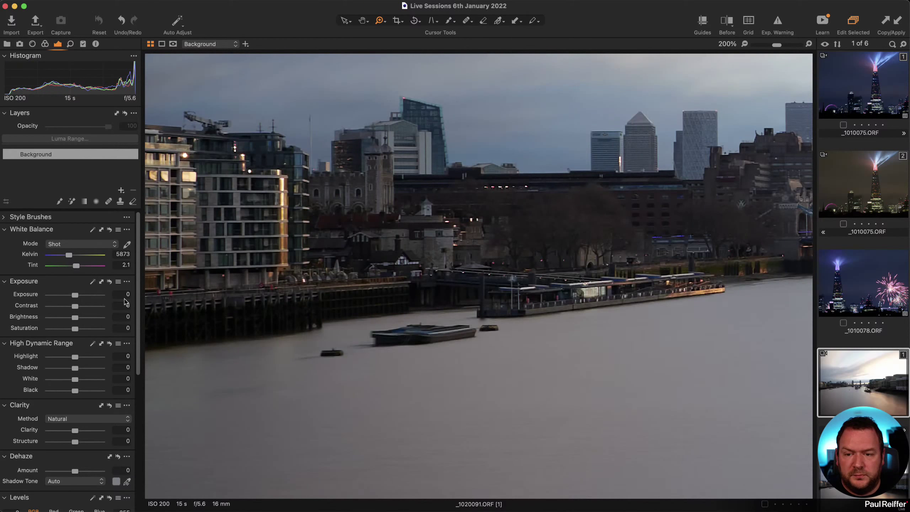
pyautogui.press('super+0')
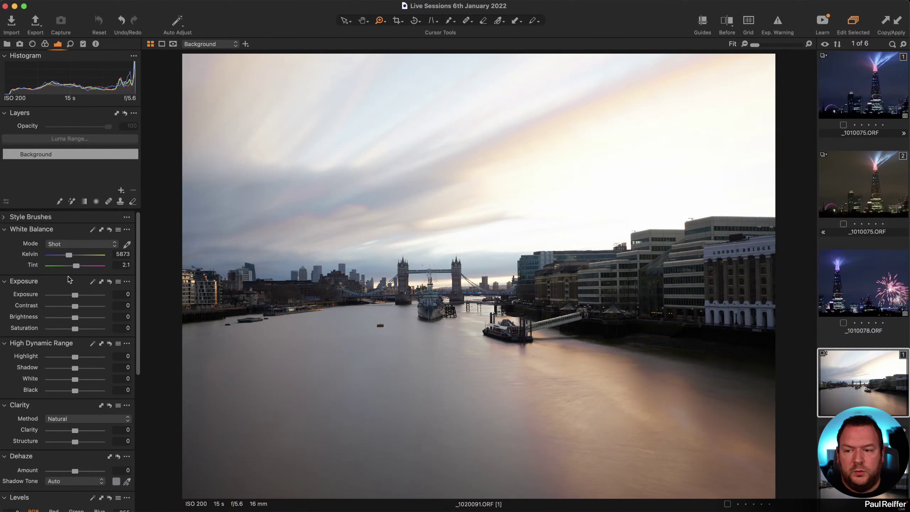
# - Check the sky's highlight detail at exposure -4, turn on the exposure warning, and reset the exposure to 0
pyautogui.moveTo(75, 297); pyautogui.dragTo(49, 298)
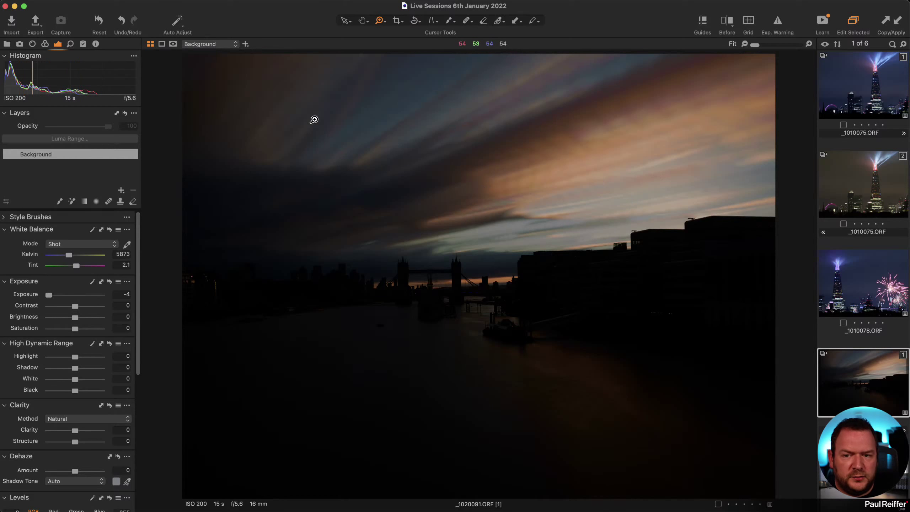
pyautogui.doubleClick(28, 296)
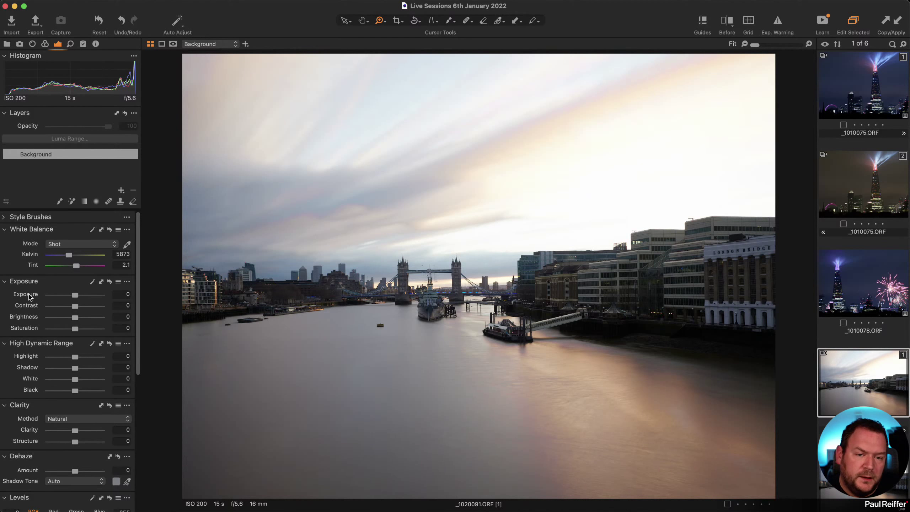
pyautogui.press('super+z')
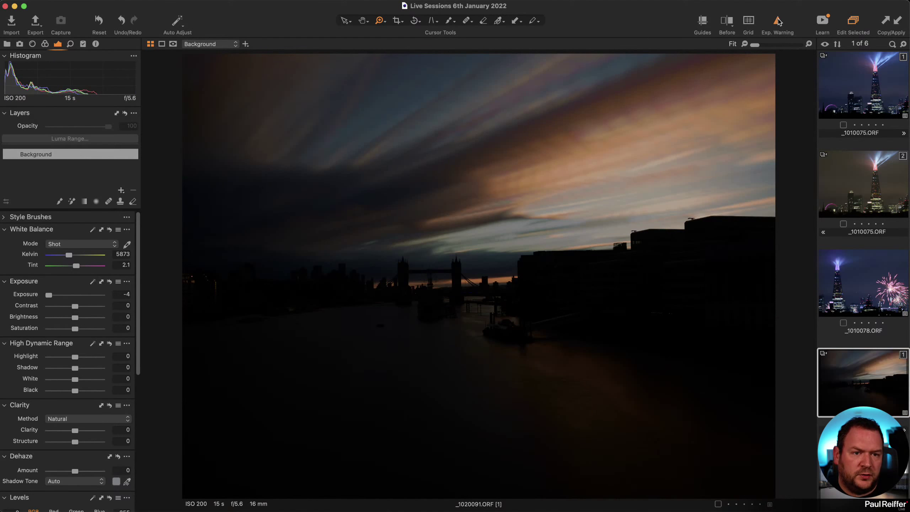
pyautogui.doubleClick(29, 295)
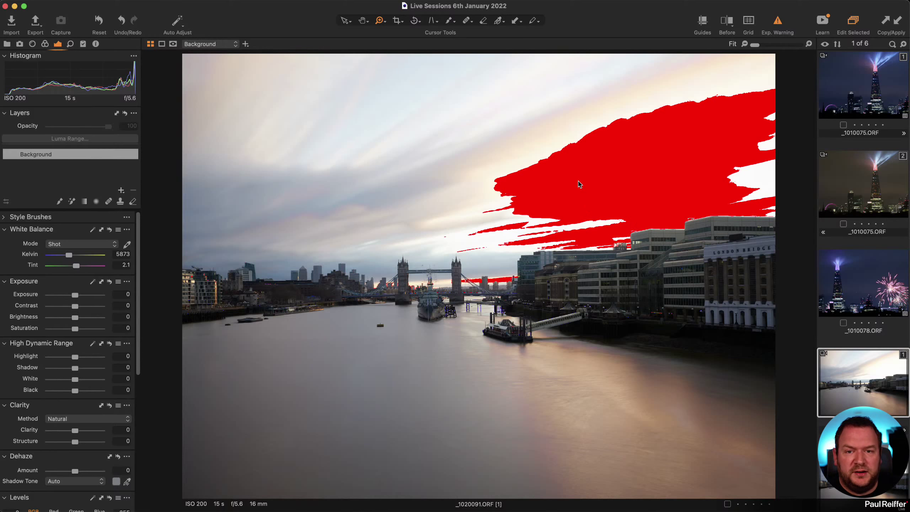
# - Turn off the exposure warning, try an exposure of 0.28 on the Thames photo, and turn the warning back on
pyautogui.press('super+z')
pyautogui.doubleClick(49, 295)
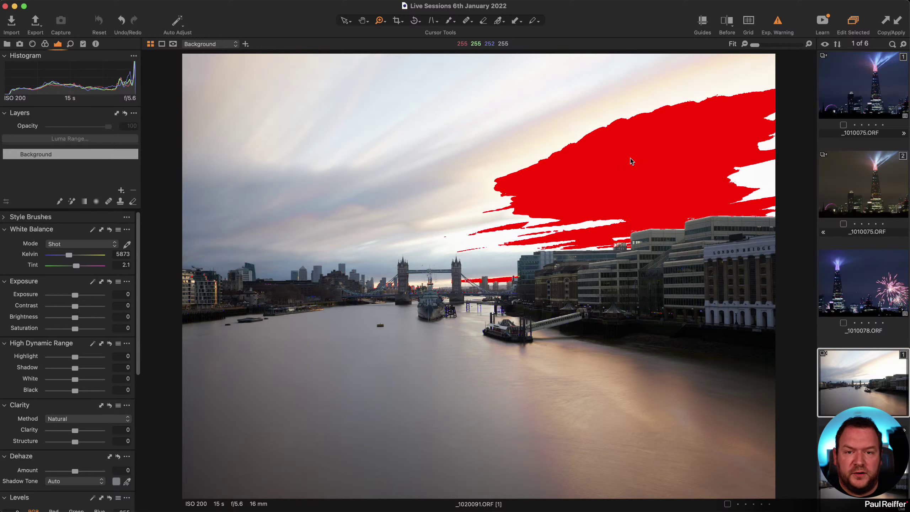
pyautogui.click(777, 22)
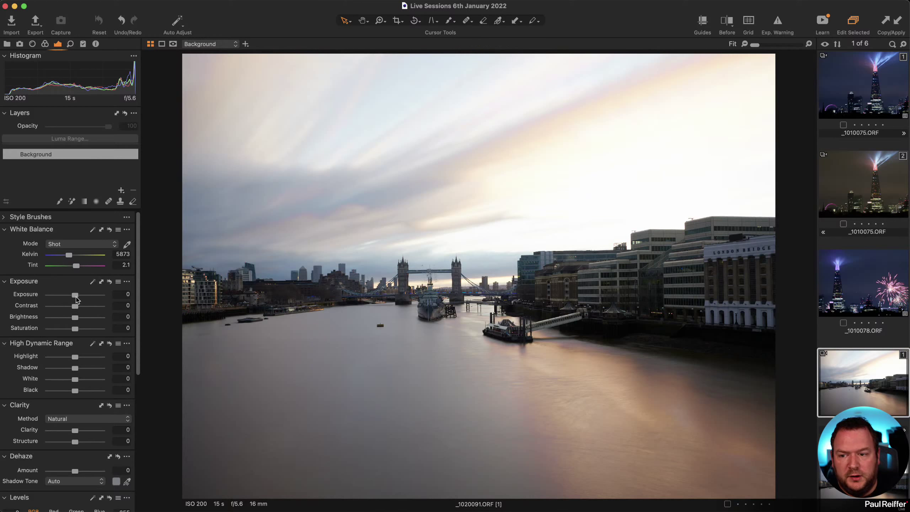
pyautogui.moveTo(75, 297)
pyautogui.mouseDown()
pyautogui.moveTo(63, 298)
pyautogui.moveTo(76, 300)
pyautogui.mouseUp()
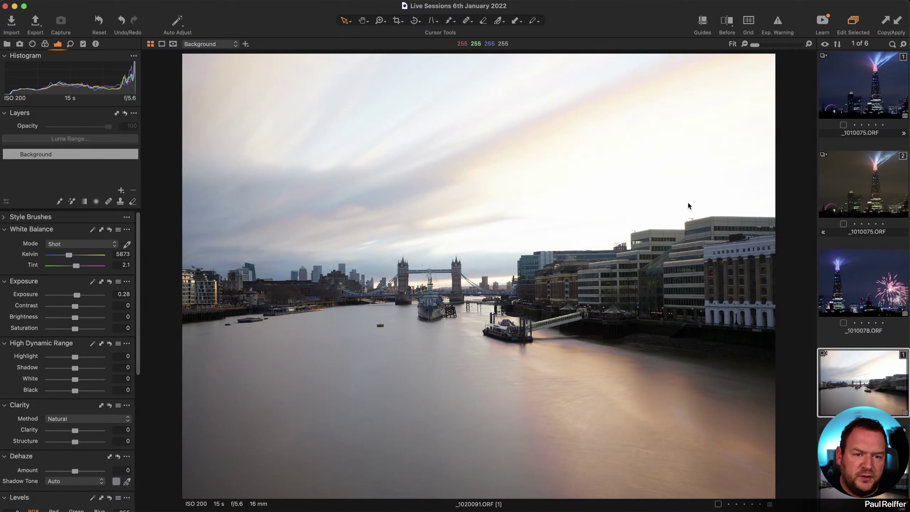
pyautogui.click(778, 23)
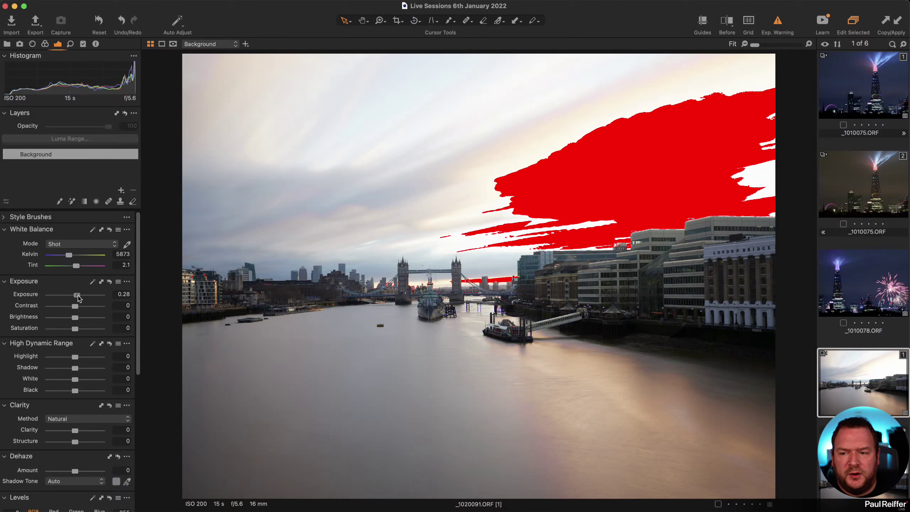
# - Try an exposure of -2.4 to examine the highlight detail and colour across the sky at 100%, and reset the exposure to 0
pyautogui.moveTo(77, 296); pyautogui.dragTo(62, 298)
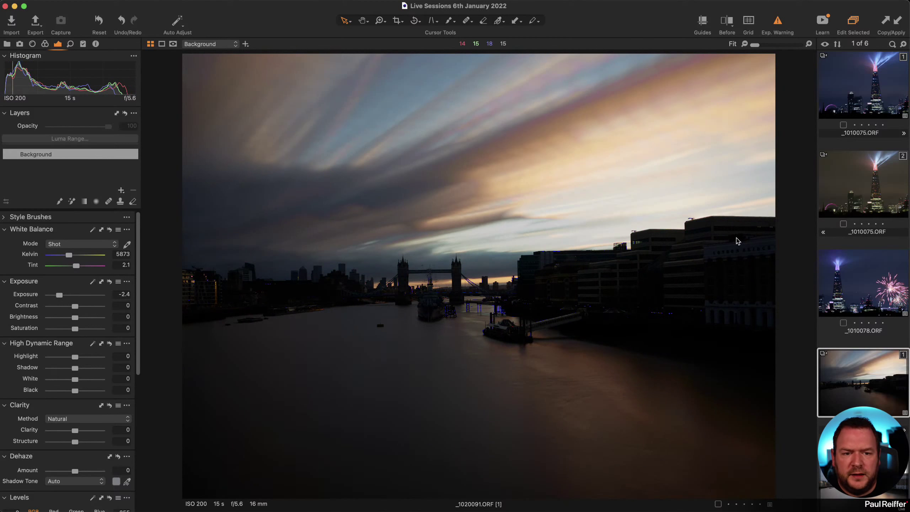
pyautogui.press('h')
pyautogui.click(670, 212)
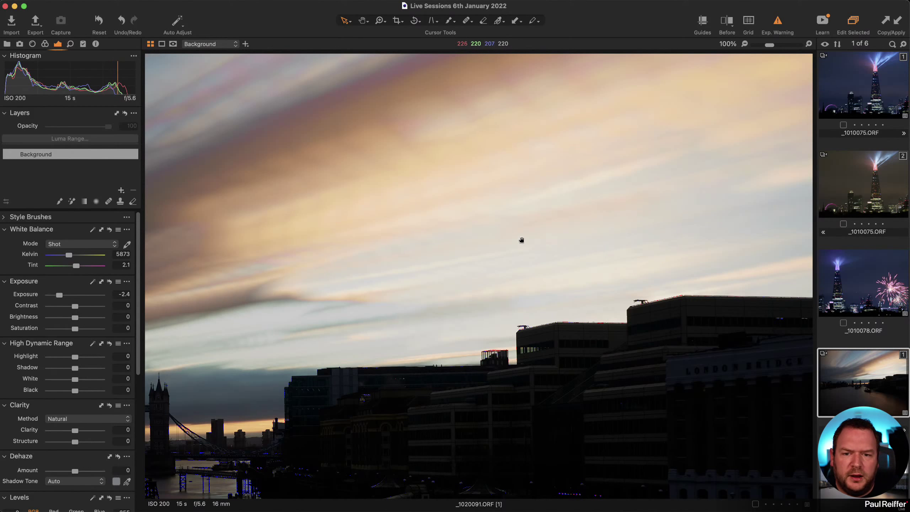
pyautogui.scroll(5, 519, 239)
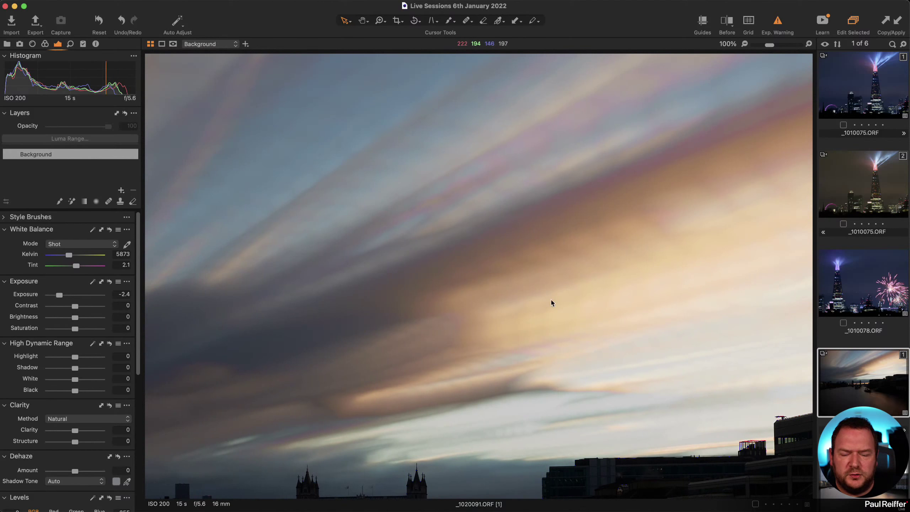
pyautogui.moveTo(634, 289); pyautogui.dragTo(388, 337)
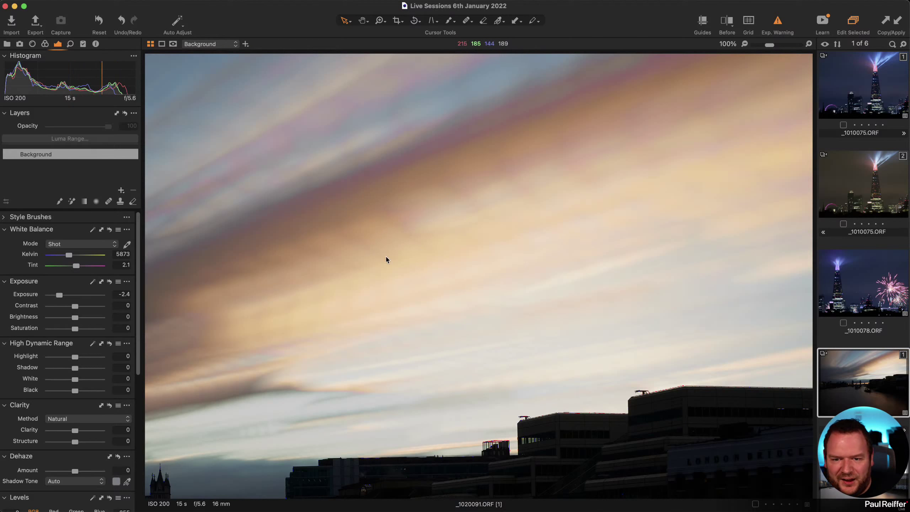
pyautogui.moveTo(216, 330); pyautogui.dragTo(443, 353)
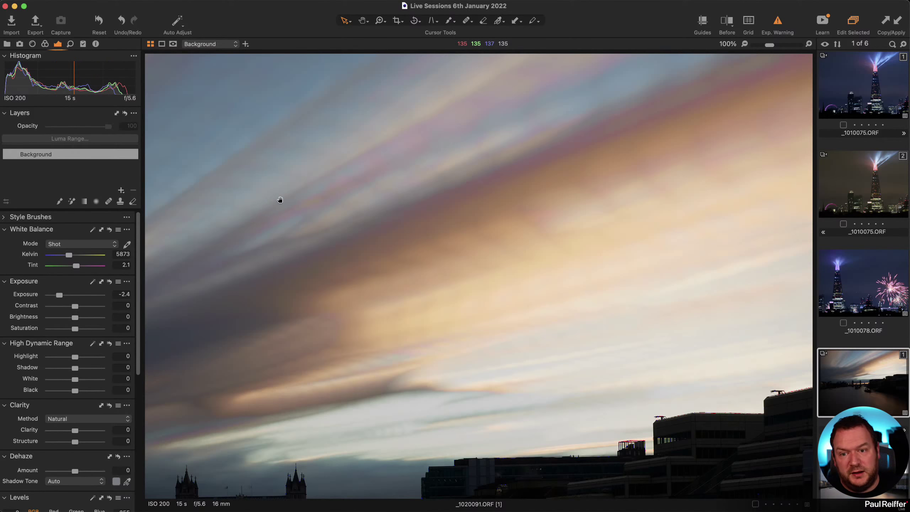
pyautogui.moveTo(280, 199); pyautogui.dragTo(519, 251)
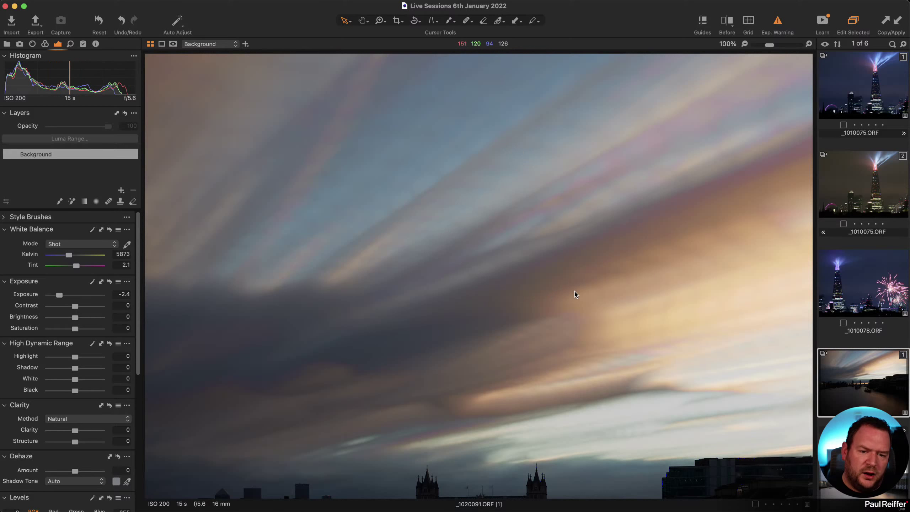
pyautogui.moveTo(583, 289)
pyautogui.mouseDown()
pyautogui.moveTo(294, 315)
pyautogui.moveTo(270, 341)
pyautogui.mouseUp()
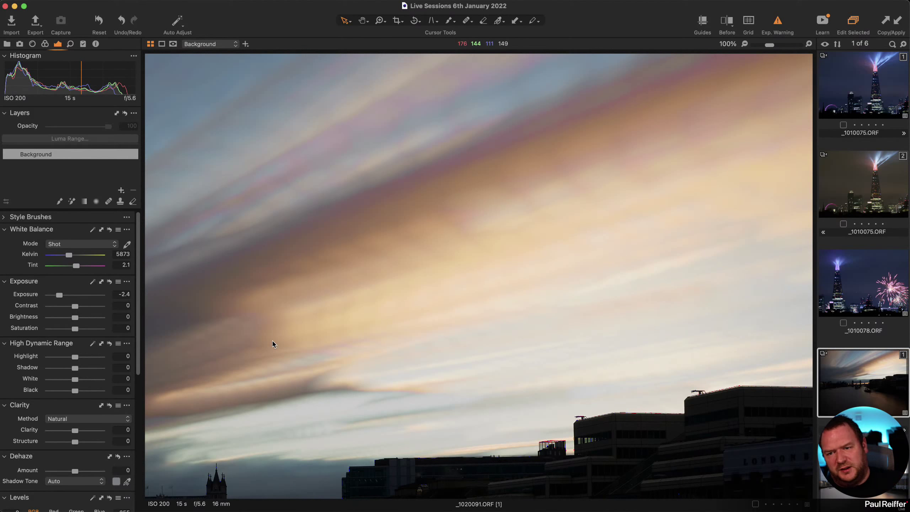
pyautogui.moveTo(273, 341); pyautogui.dragTo(605, 339)
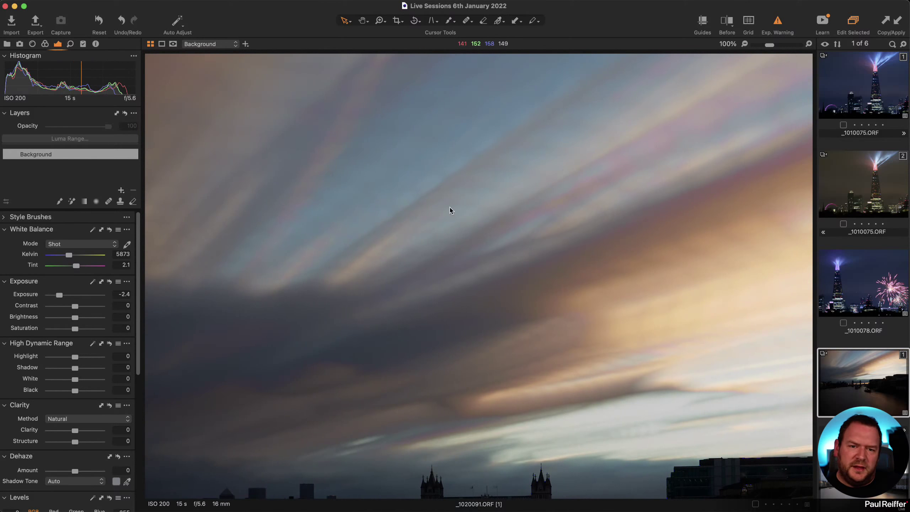
pyautogui.moveTo(665, 271)
pyautogui.mouseDown()
pyautogui.moveTo(581, 274)
pyautogui.moveTo(506, 298)
pyautogui.mouseUp()
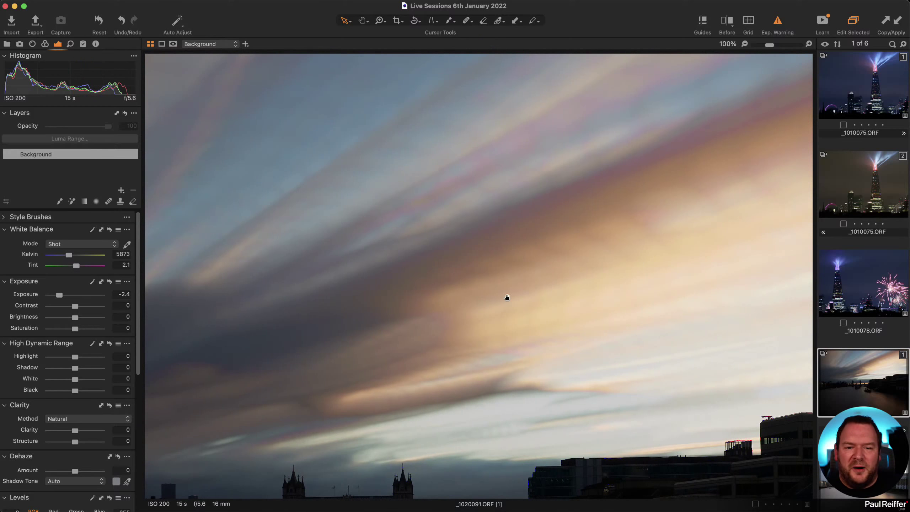
pyautogui.press('z')
pyautogui.keyDown('alt'); pyautogui.click(657, 223); pyautogui.keyUp('alt')
pyautogui.keyDown('alt'); pyautogui.click(657, 223); pyautogui.keyUp('alt')
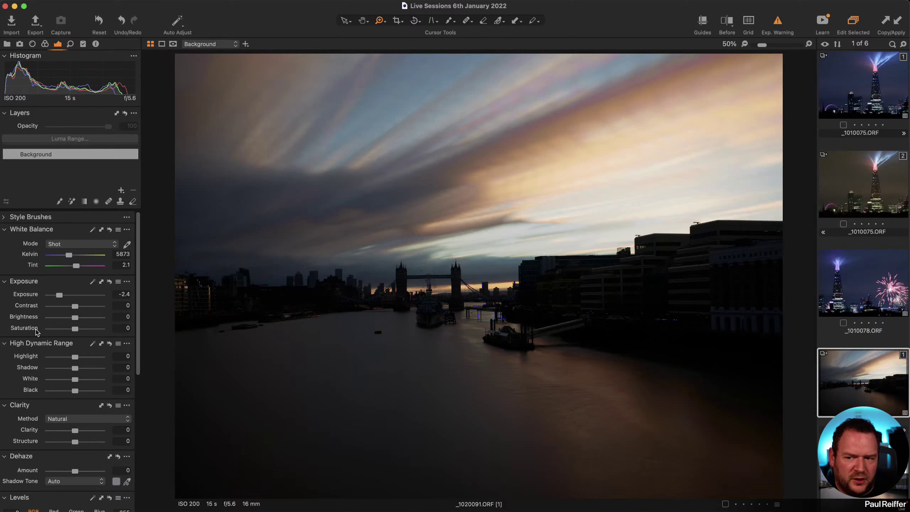
pyautogui.doubleClick(61, 294)
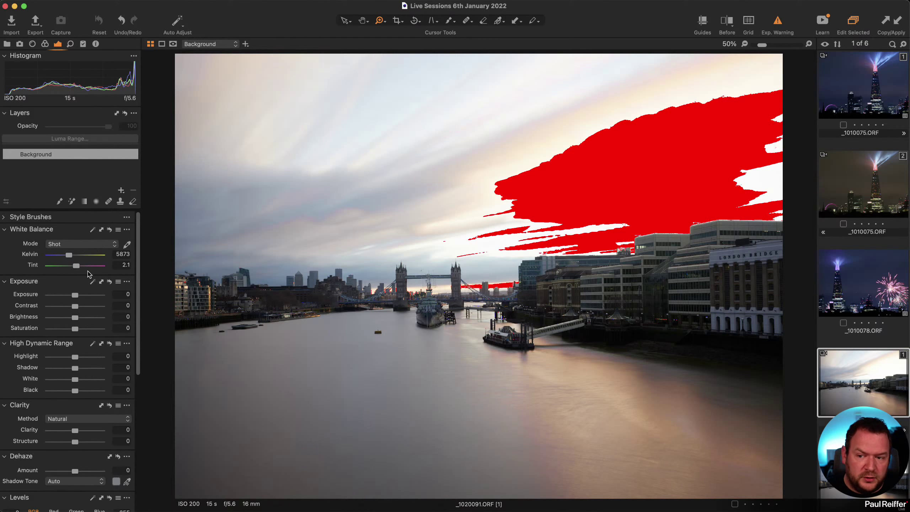
# - Set the background's High Dynamic Range values to Highlight -79, White -61 and Shadow 4
pyautogui.moveTo(75, 357); pyautogui.dragTo(54, 357)
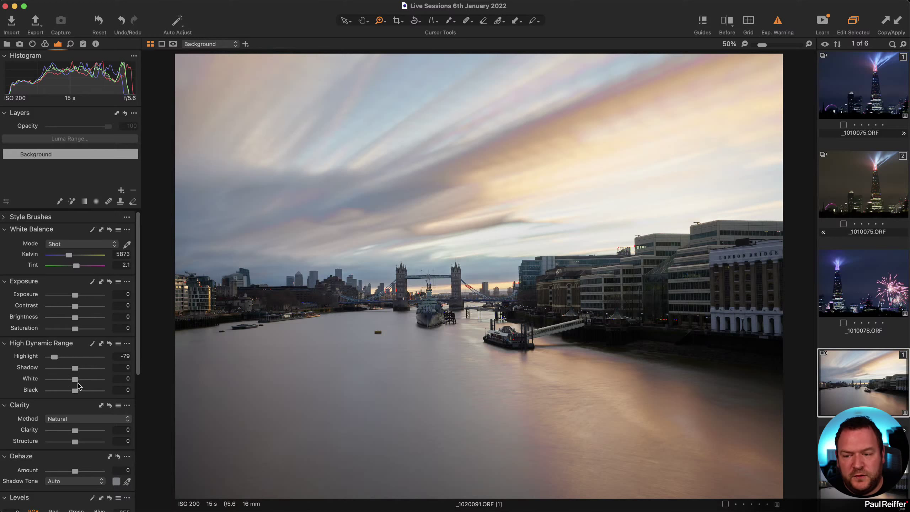
pyautogui.moveTo(75, 379)
pyautogui.mouseDown()
pyautogui.moveTo(56, 381)
pyautogui.moveTo(82, 370)
pyautogui.mouseUp()
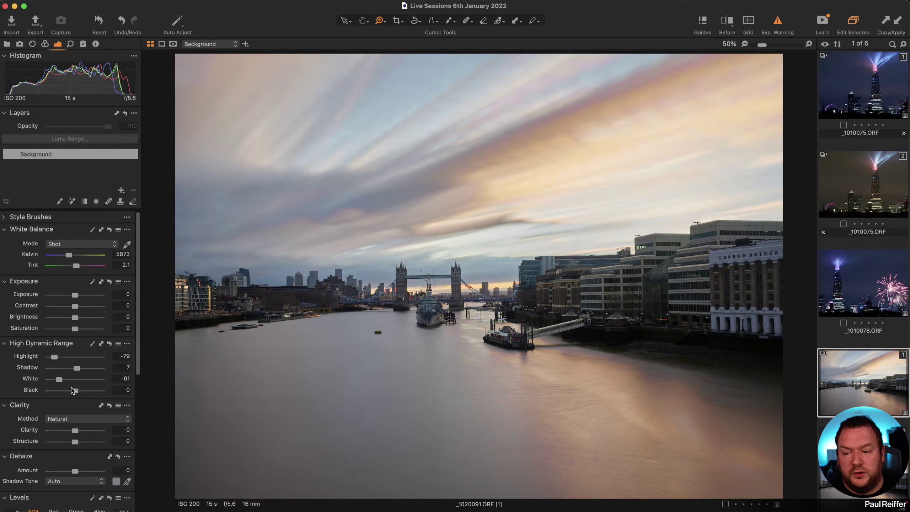
pyautogui.moveTo(80, 372); pyautogui.dragTo(77, 373)
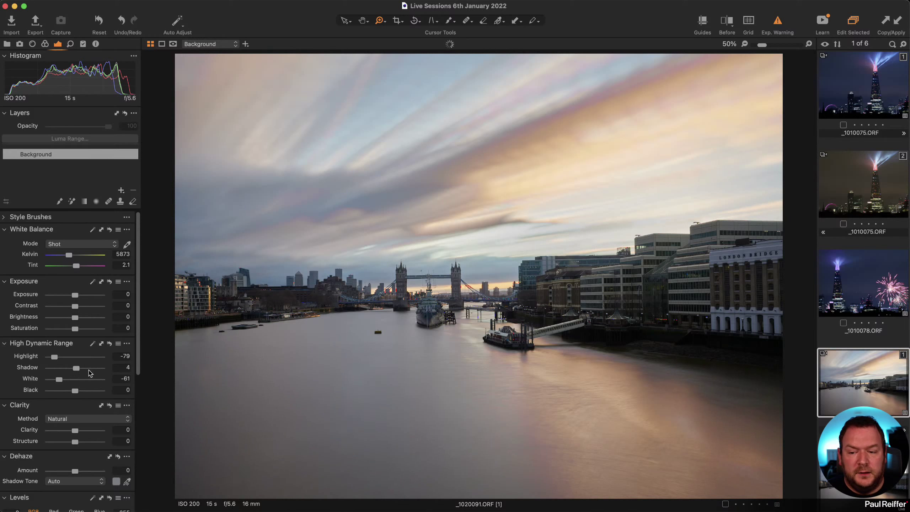
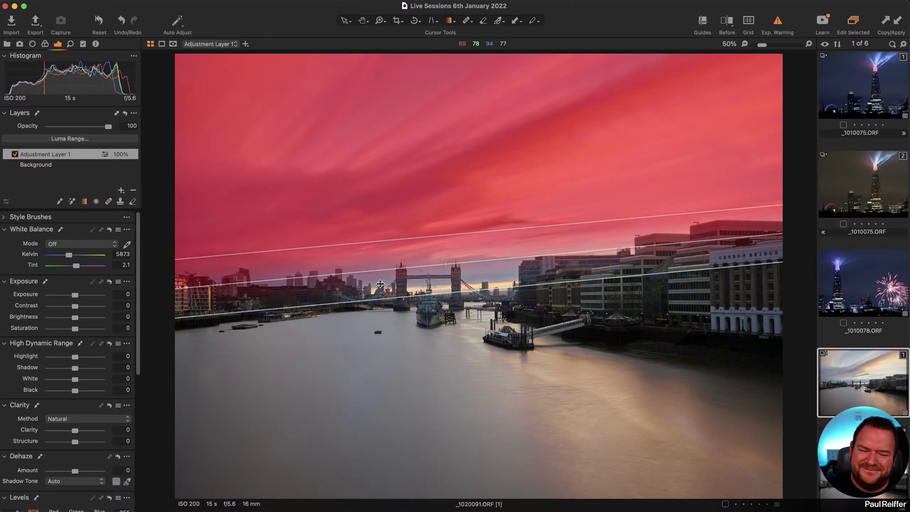
# - Raise and tighten the sky gradient mask on Adjustment Layer 1 and apply a luma range of 98–255 with falloff 67–255
pyautogui.moveTo(475, 245); pyautogui.dragTo(473, 224)
pyautogui.moveTo(473, 269); pyautogui.dragTo(475, 262)
pyautogui.click(70, 141)
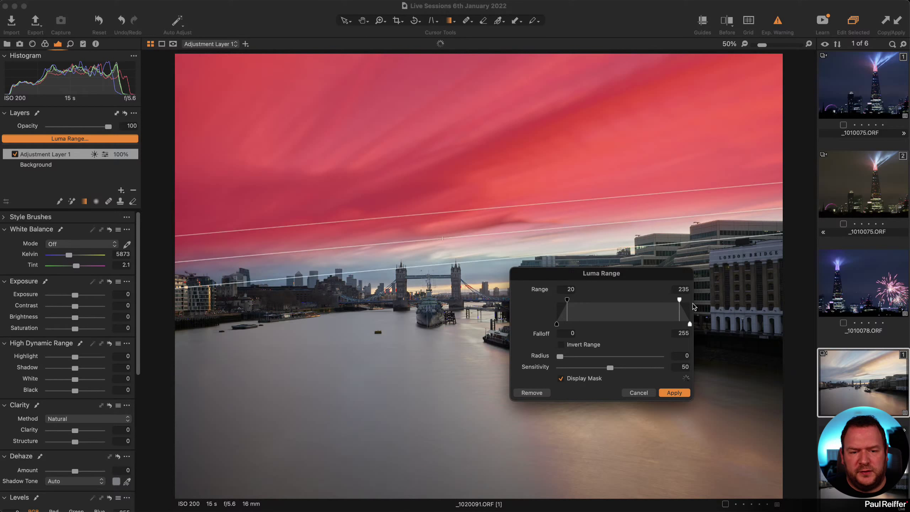
pyautogui.moveTo(678, 300); pyautogui.dragTo(691, 301)
pyautogui.moveTo(566, 303); pyautogui.dragTo(607, 307)
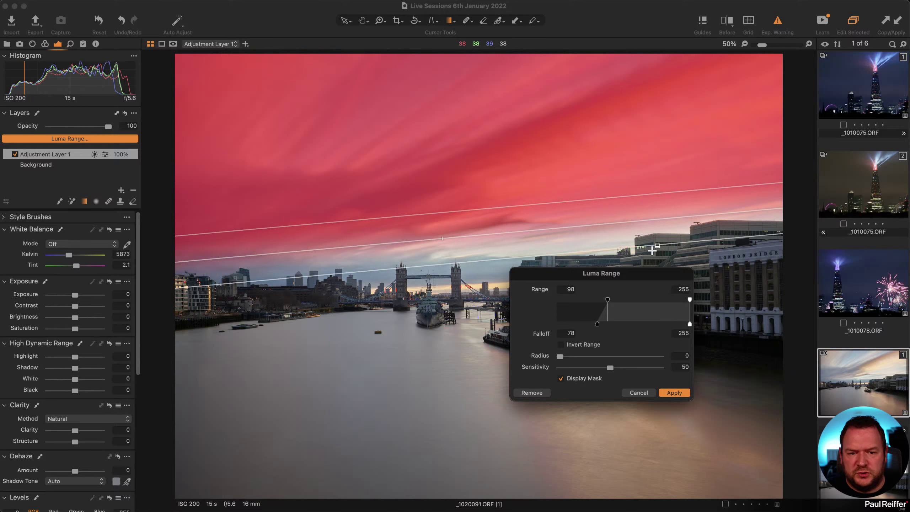
pyautogui.moveTo(597, 325); pyautogui.dragTo(592, 325)
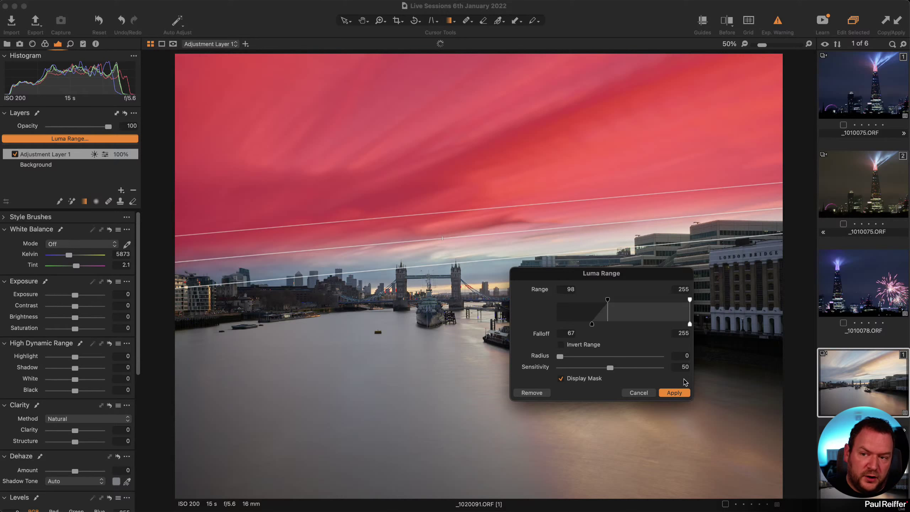
pyautogui.click(674, 393)
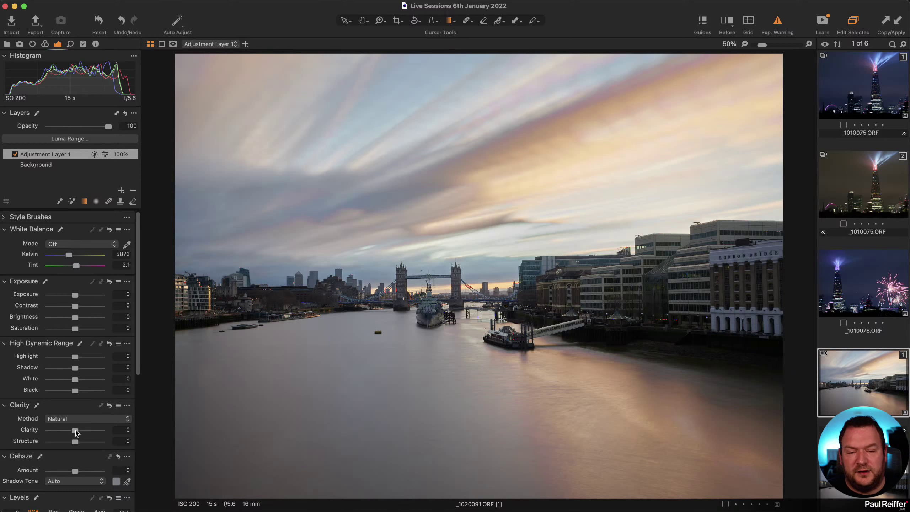
# - Set both Clarity and Structure to -100 on Adjustment Layer 1 to smooth the sky
pyautogui.moveTo(75, 430); pyautogui.dragTo(48, 431)
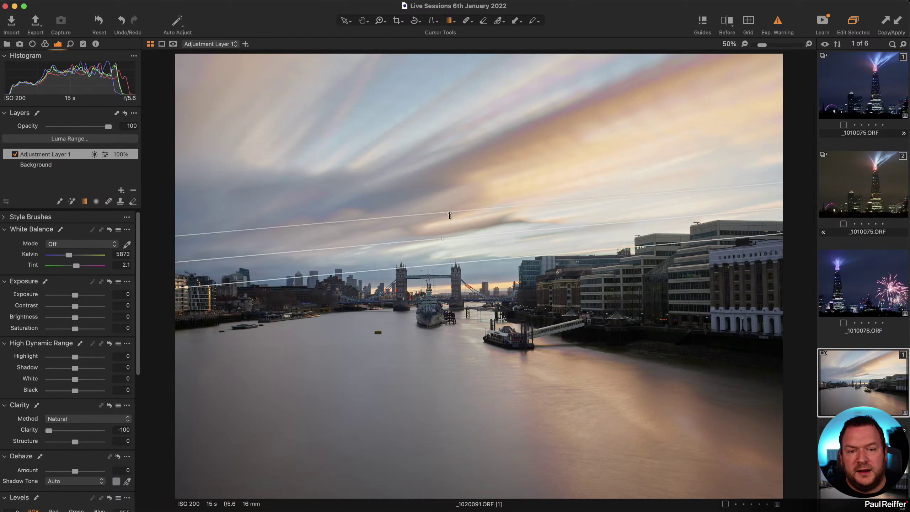
pyautogui.moveTo(74, 443); pyautogui.dragTo(45, 444)
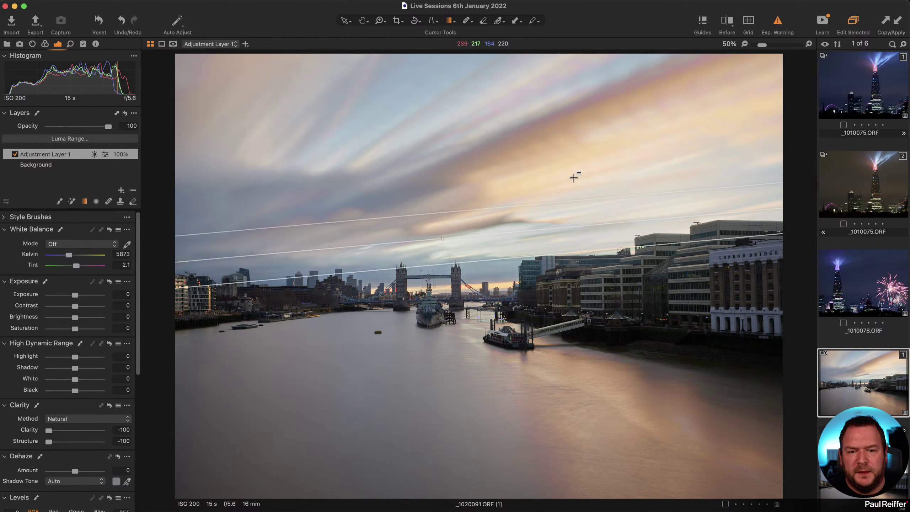
pyautogui.rightClick(76, 157)
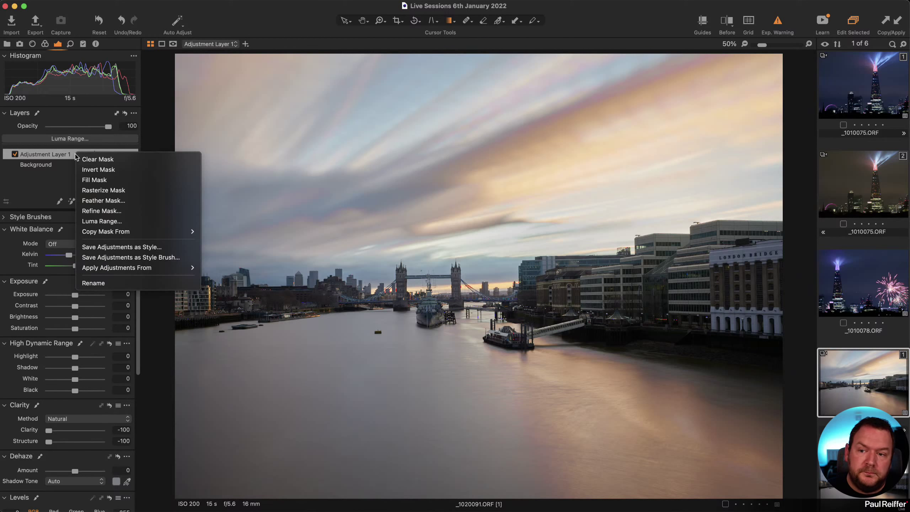
pyautogui.click(48, 182)
# - Add a second adjustment layer, copy the mask from Adjustment Layer 1 into it, and check the mask overlay
pyautogui.click(122, 191)
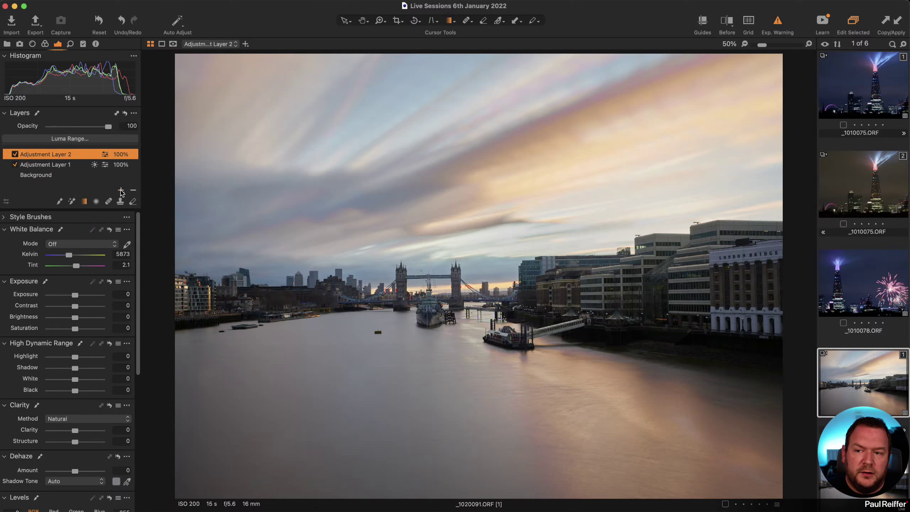
pyautogui.rightClick(64, 155)
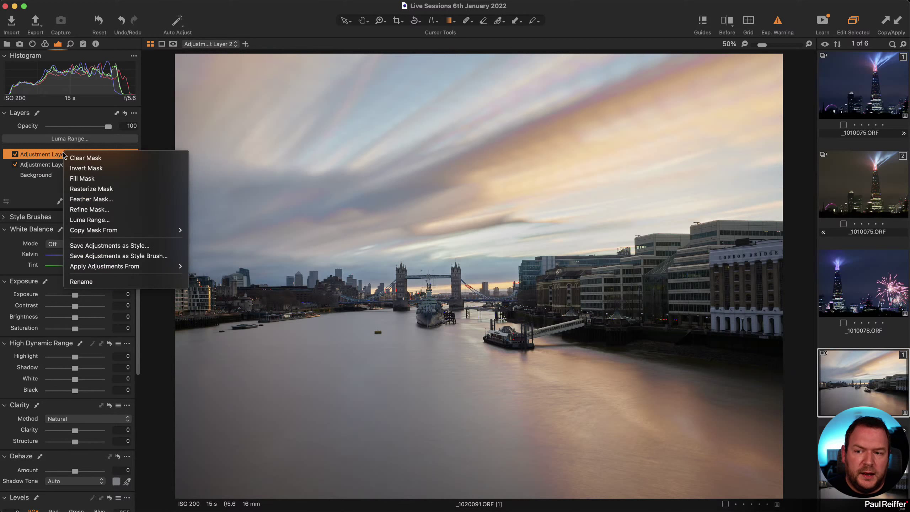
pyautogui.moveTo(114, 228)
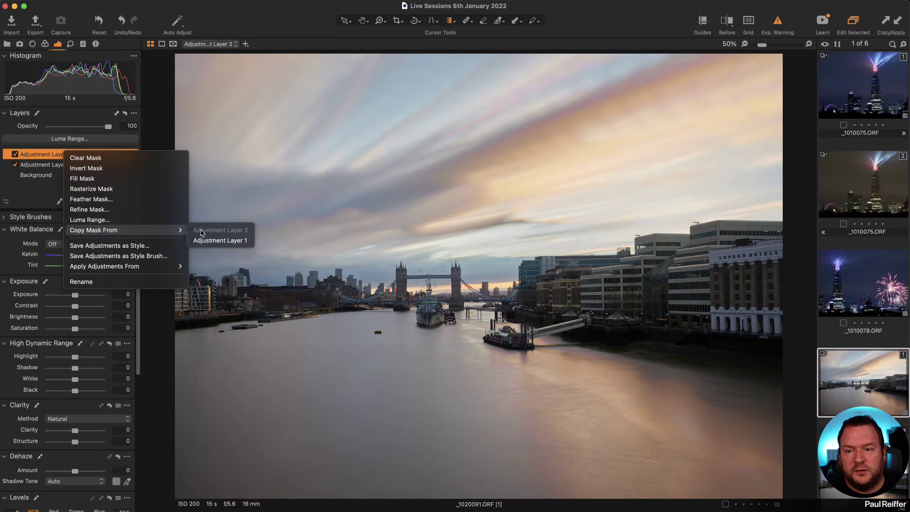
pyautogui.click(216, 241)
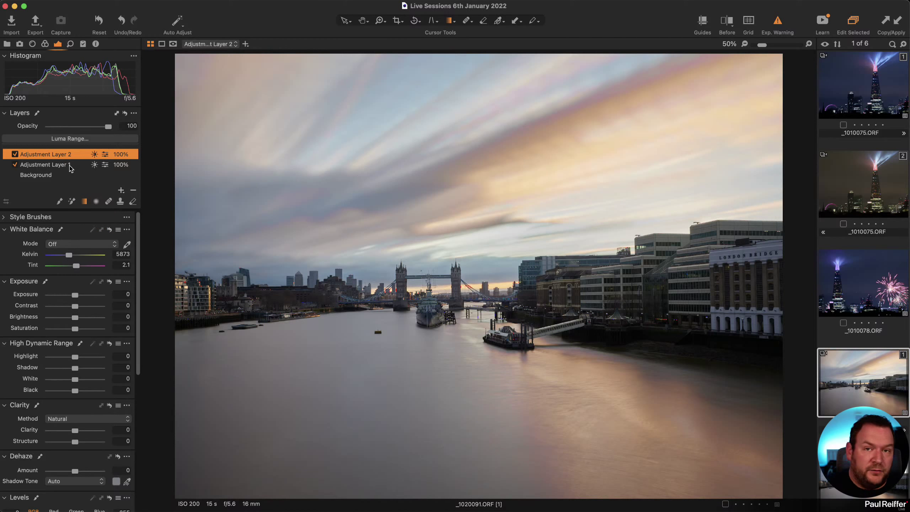
pyautogui.press('m')
pyautogui.press('m')
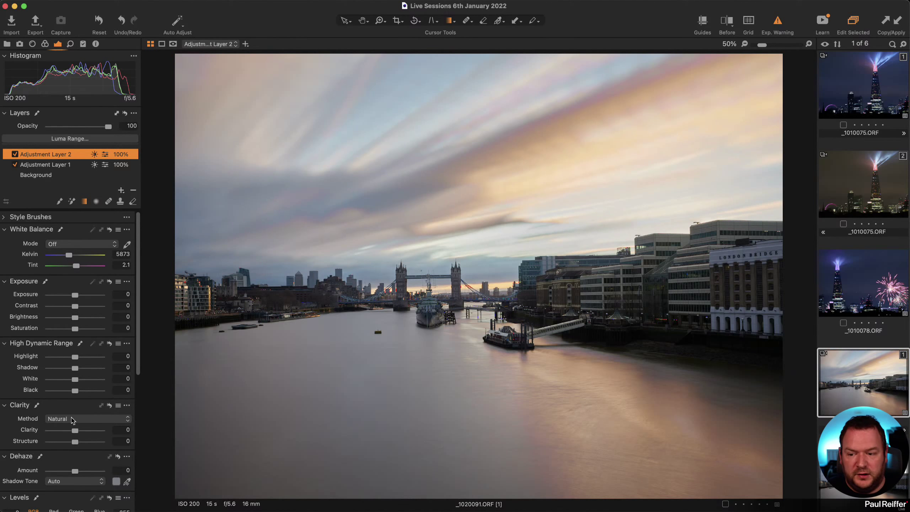
# - Set Clarity to -100 and Structure to -81 on Adjustment Layer 2, and compare the sky with both layers off and on
pyautogui.moveTo(75, 430); pyautogui.dragTo(1, 431)
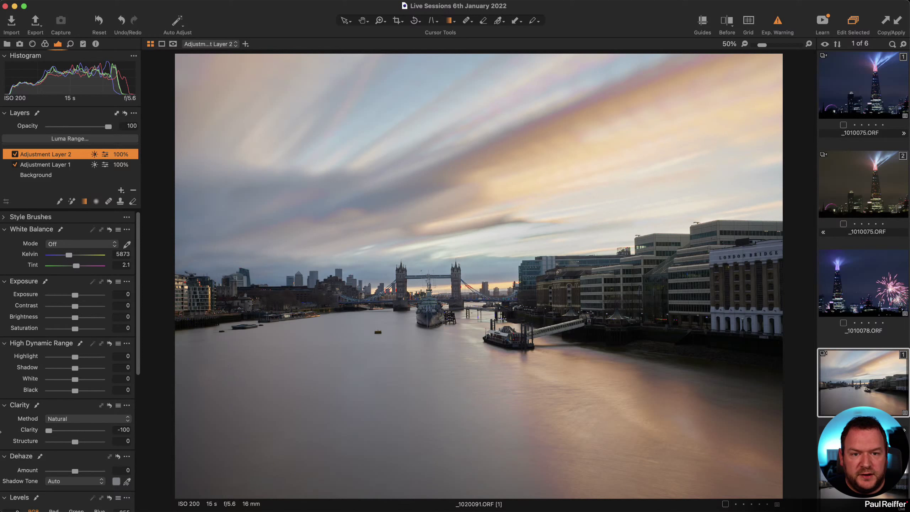
pyautogui.moveTo(75, 441); pyautogui.dragTo(54, 444)
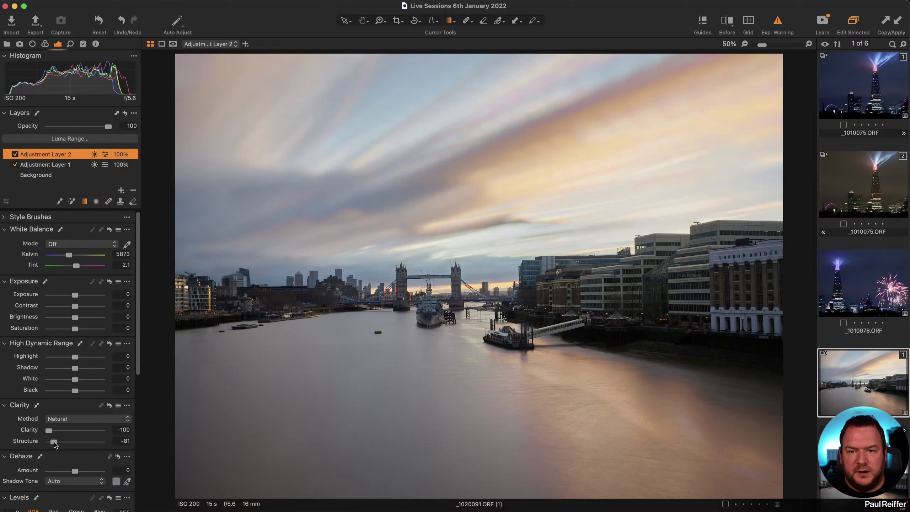
pyautogui.click(15, 165)
pyautogui.click(14, 154)
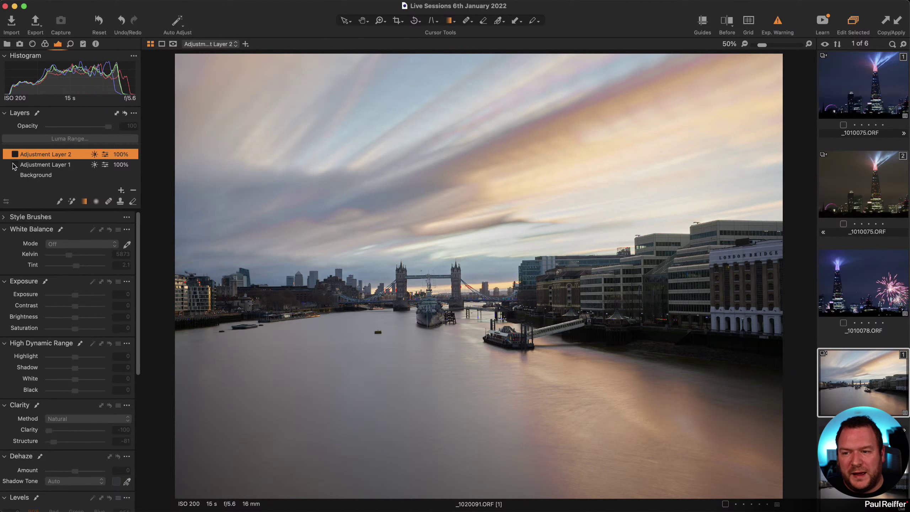
pyautogui.click(15, 164)
pyautogui.click(15, 155)
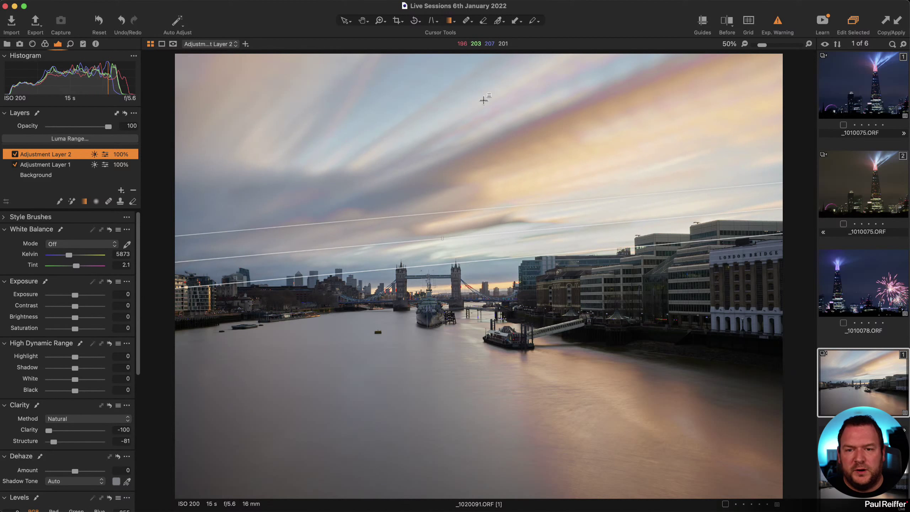
# - Clone the Thames photo's variant with its adjustments, turn off both adjustment layers on the clone, and compare the two skies side by side
pyautogui.press('z')
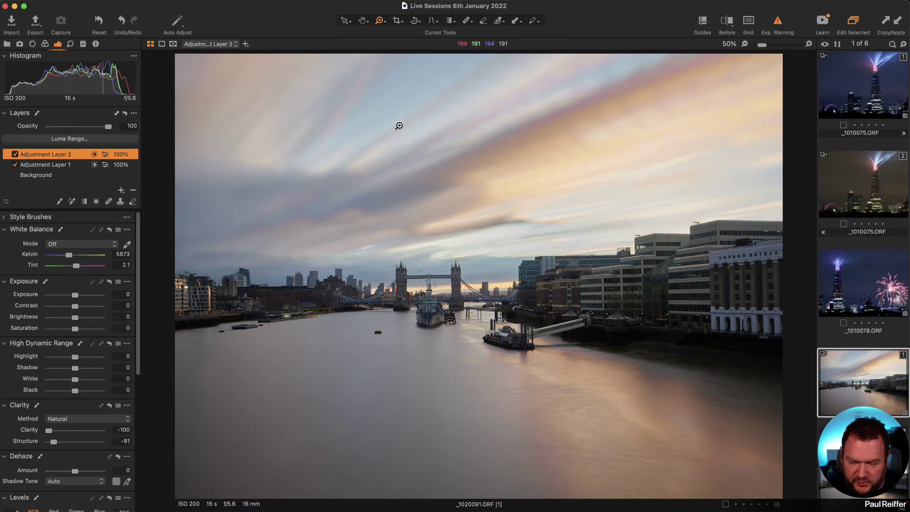
pyautogui.moveTo(314, 67); pyautogui.dragTo(517, 193)
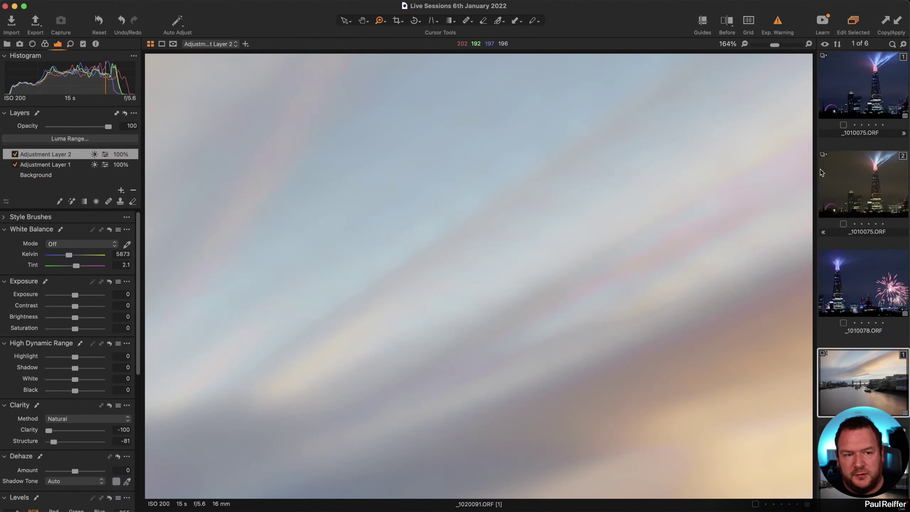
pyautogui.rightClick(846, 407)
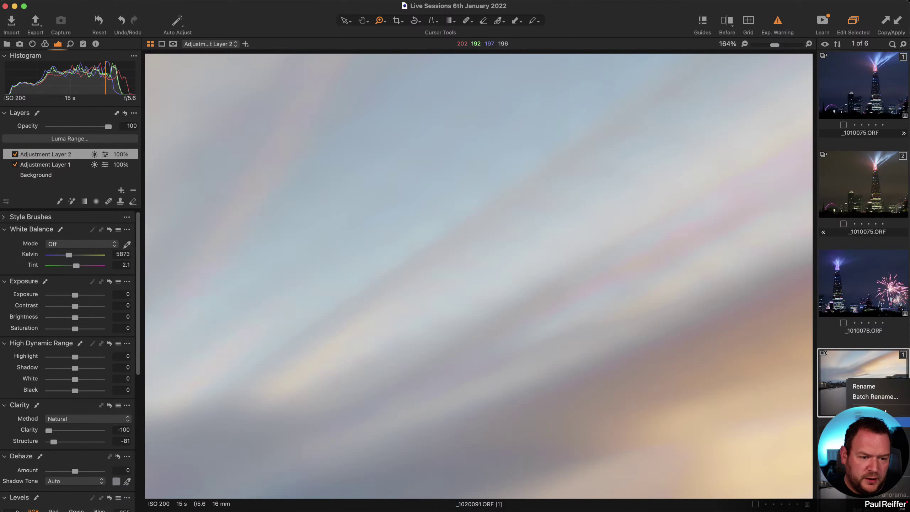
pyautogui.click(877, 422)
pyautogui.moveTo(863, 425); pyautogui.dragTo(838, 340)
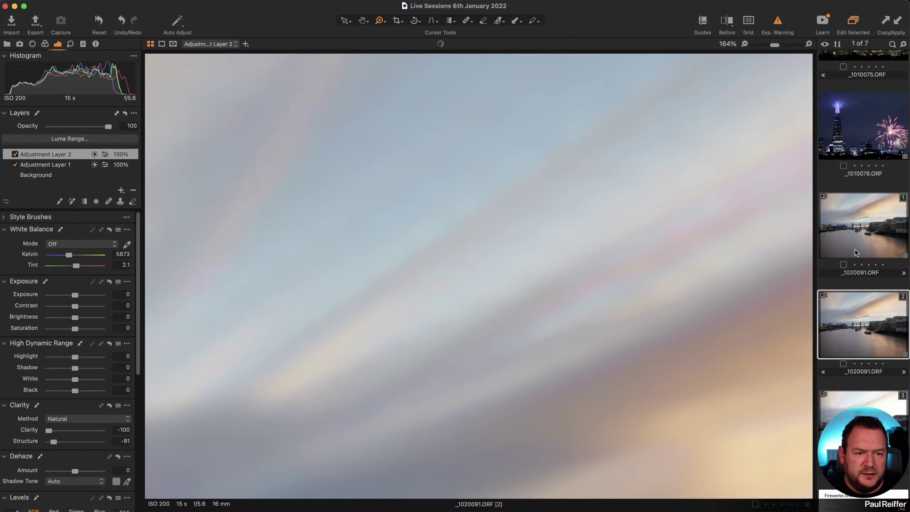
pyautogui.click(866, 325)
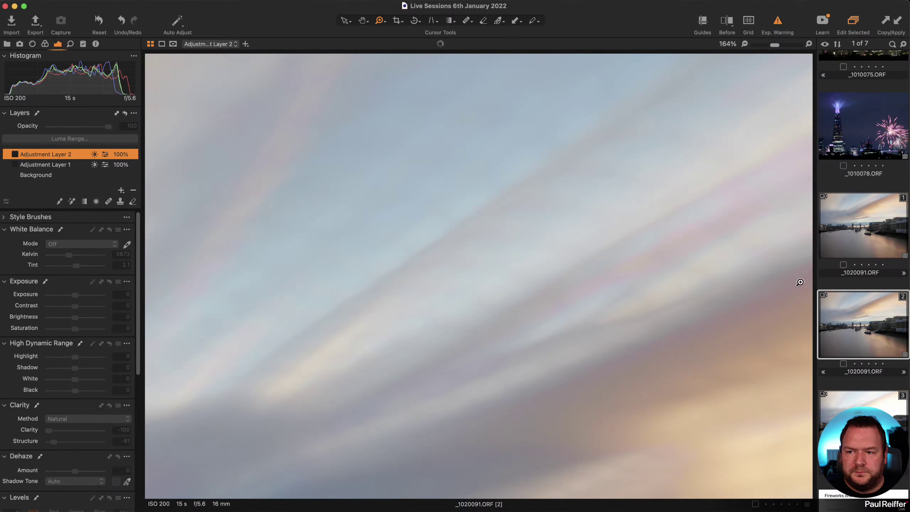
pyautogui.keyDown('super'); pyautogui.click(838, 247); pyautogui.keyUp('super')
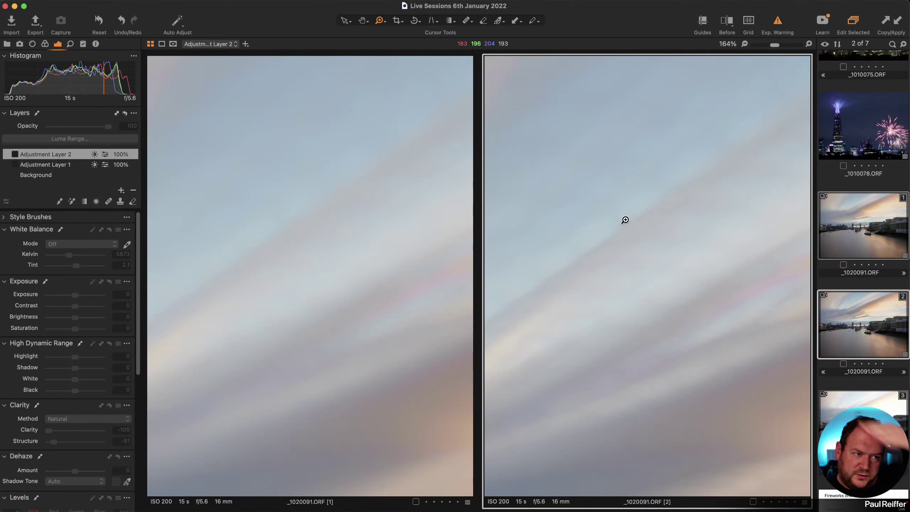
pyautogui.keyDown('alt'); pyautogui.click(605, 215); pyautogui.keyUp('alt')
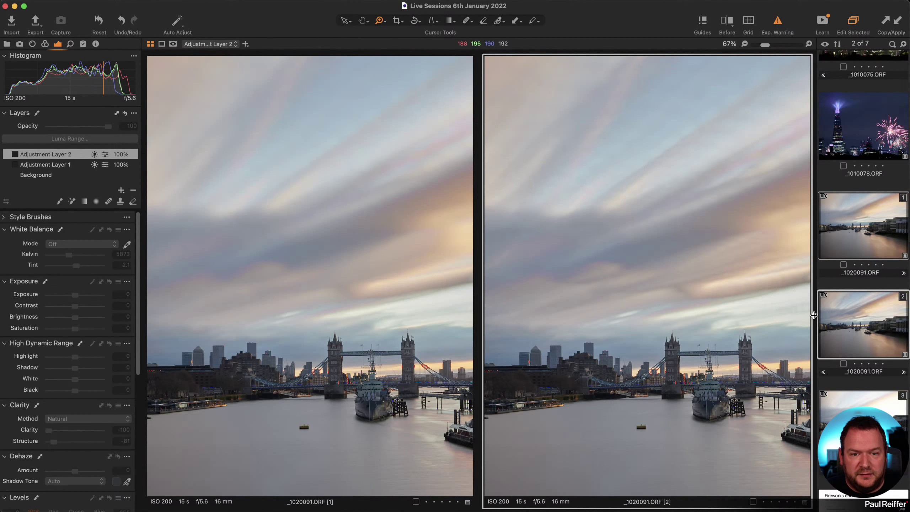
# - Add a third adjustment layer to the first variant and copy the mask from Adjustment Layer 1 into it
pyautogui.click(853, 224)
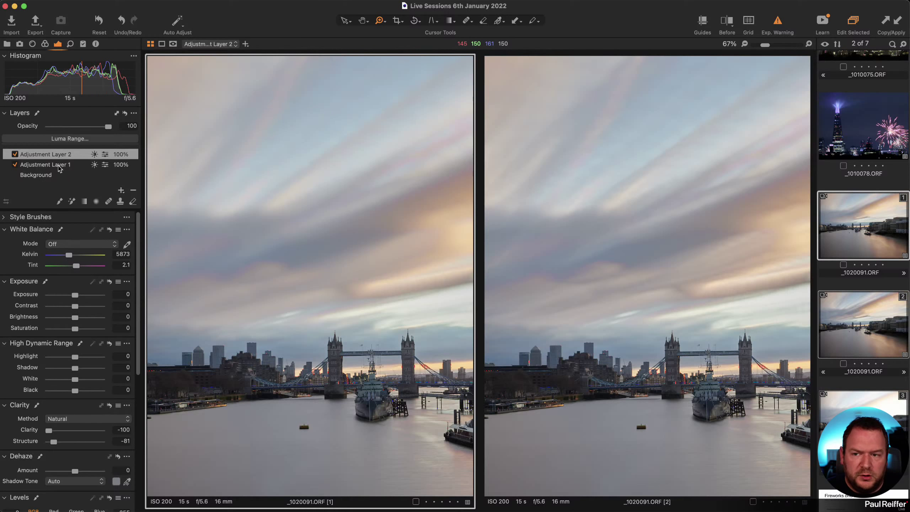
pyautogui.click(121, 190)
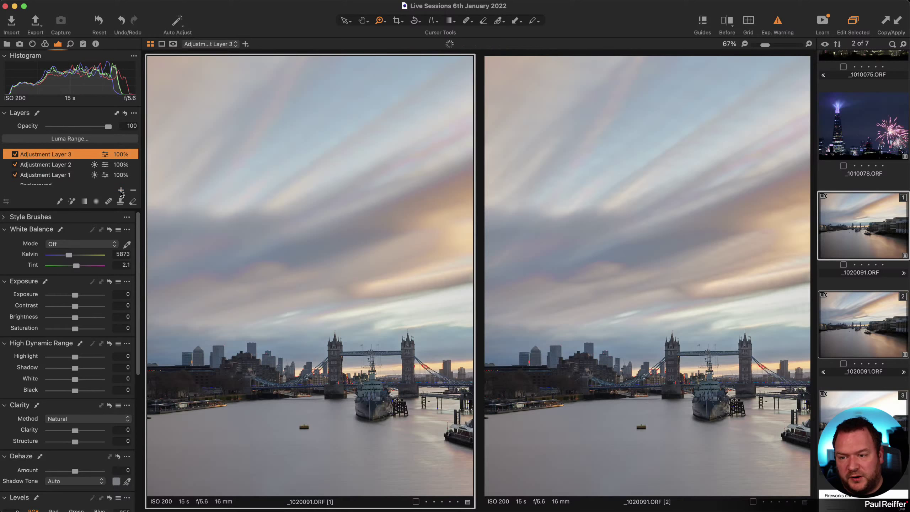
pyautogui.rightClick(57, 157)
pyautogui.moveTo(118, 236)
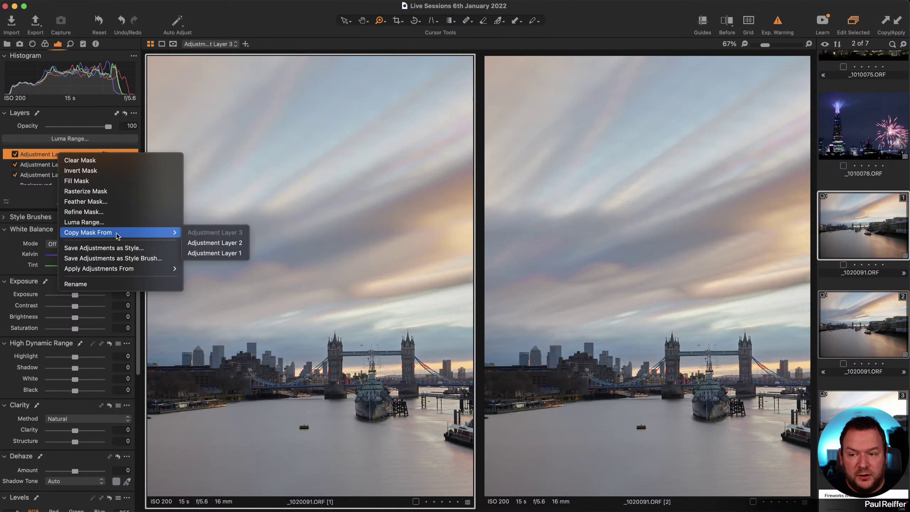
pyautogui.click(214, 253)
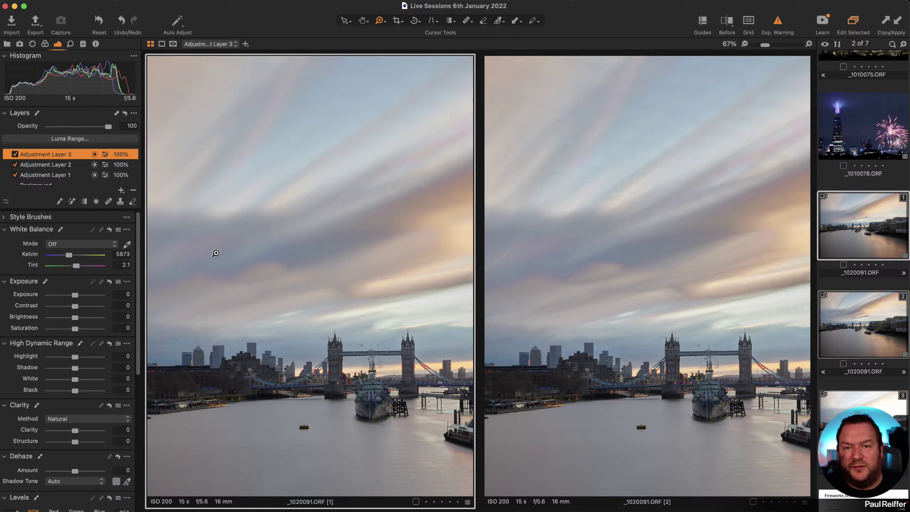
# - Set Clarity to -100 and Structure to -61 on the third adjustment layer, and compare the sky up close with the second variant
pyautogui.moveTo(74, 431); pyautogui.dragTo(9, 432)
pyautogui.moveTo(75, 441); pyautogui.dragTo(66, 441)
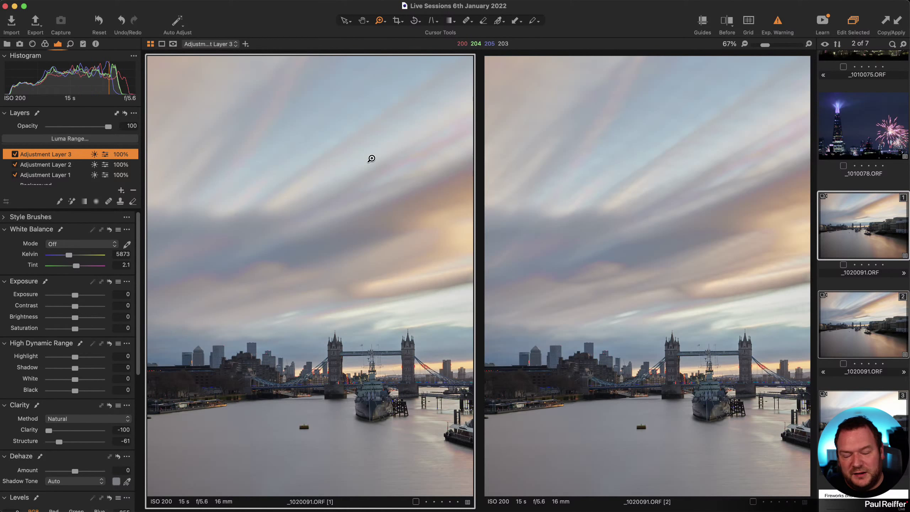
pyautogui.click(388, 145)
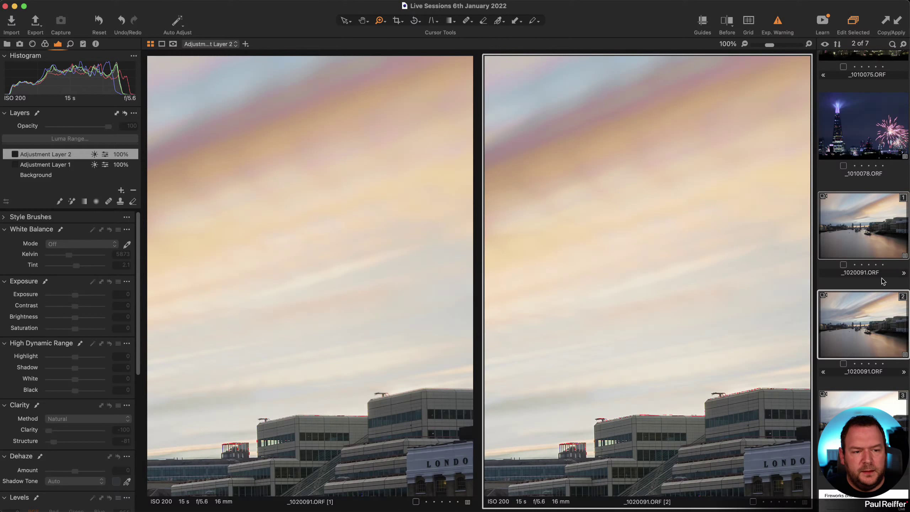
# - Examine the second variant on its own, viewing the sky's cloud streaks up close and in the whole frame
pyautogui.click(872, 287)
pyautogui.click(872, 324)
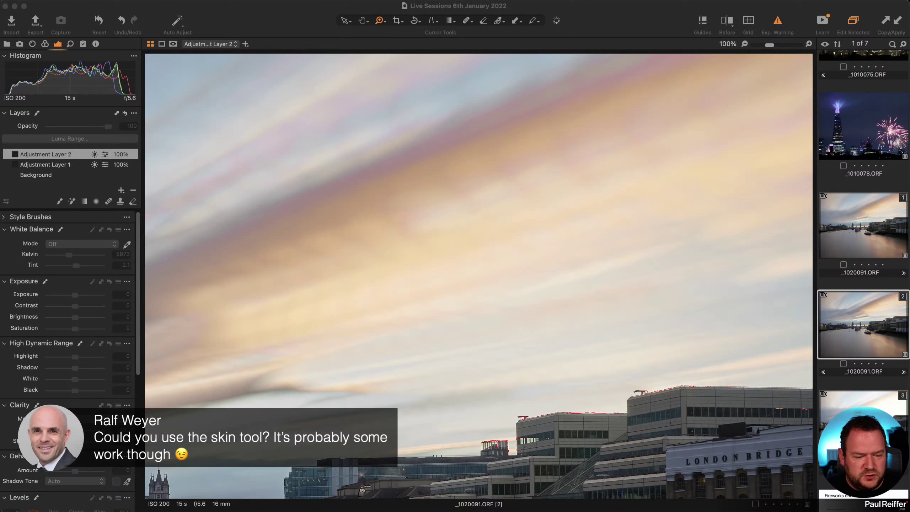
pyautogui.keyDown('alt'); pyautogui.click(414, 264); pyautogui.keyUp('alt')
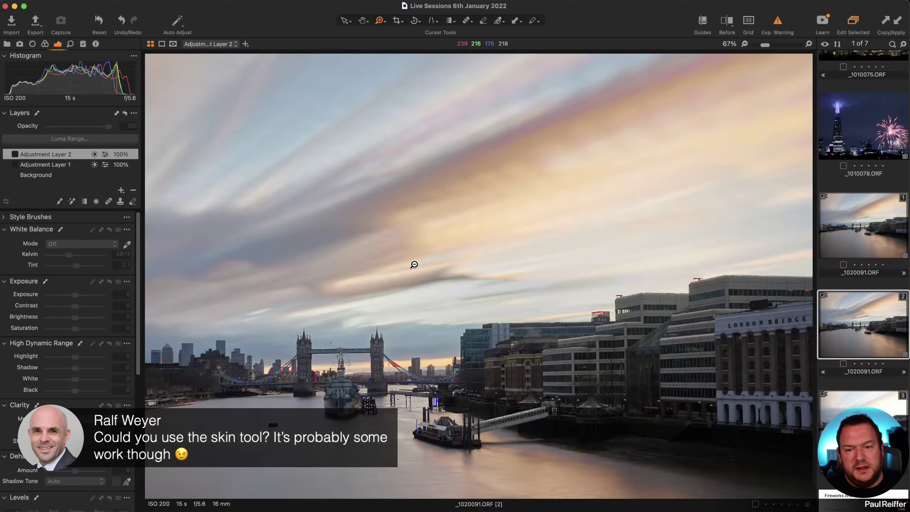
pyautogui.keyDown('alt'); pyautogui.click(459, 207); pyautogui.keyUp('alt')
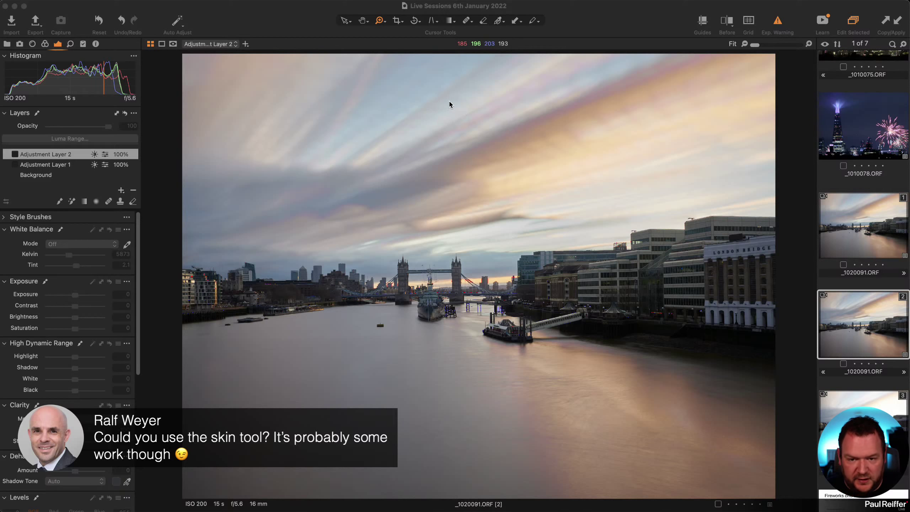
pyautogui.click(836, 283)
pyautogui.click(864, 324)
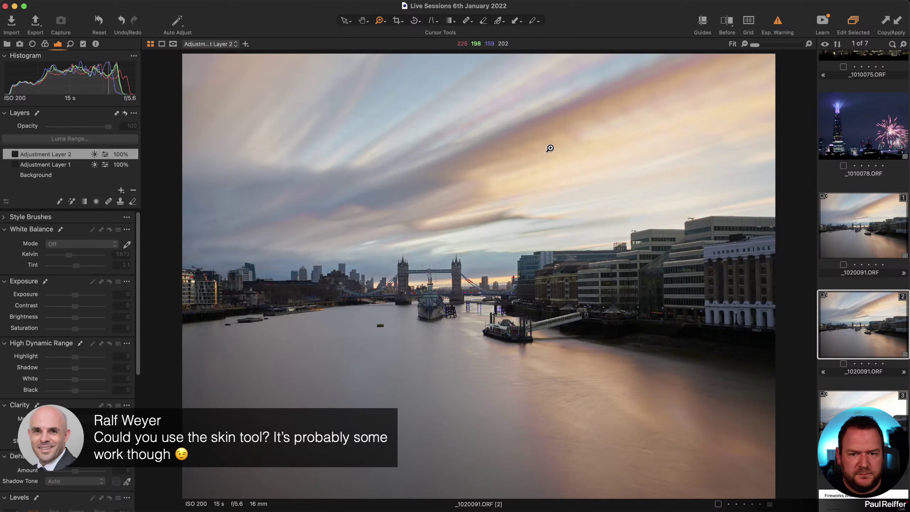
pyautogui.moveTo(388, 79); pyautogui.dragTo(506, 140)
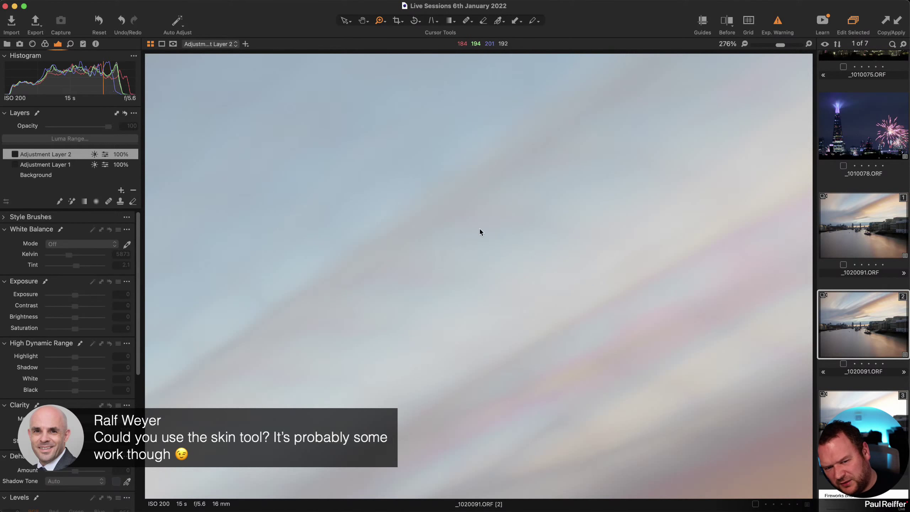
pyautogui.press('super+0')
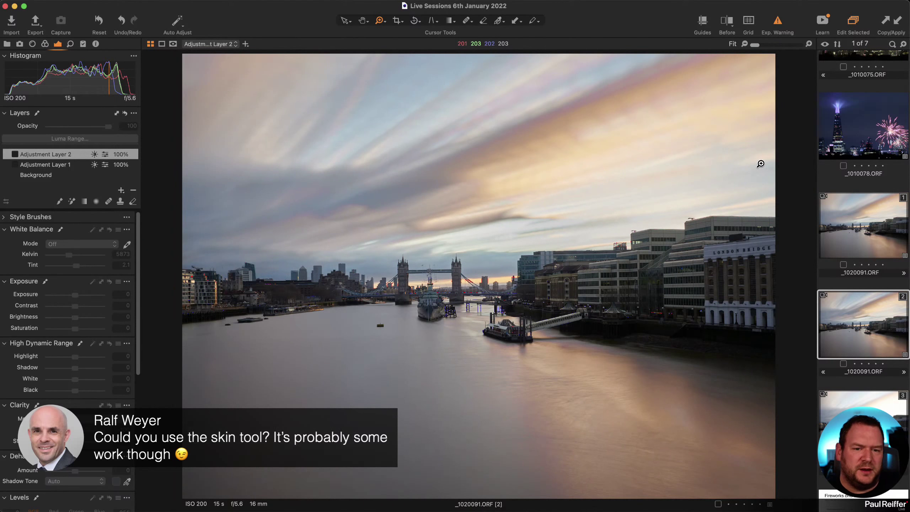
# - Set Highlight to -30 and White to -38 on the first variant's Background layer
pyautogui.click(860, 240)
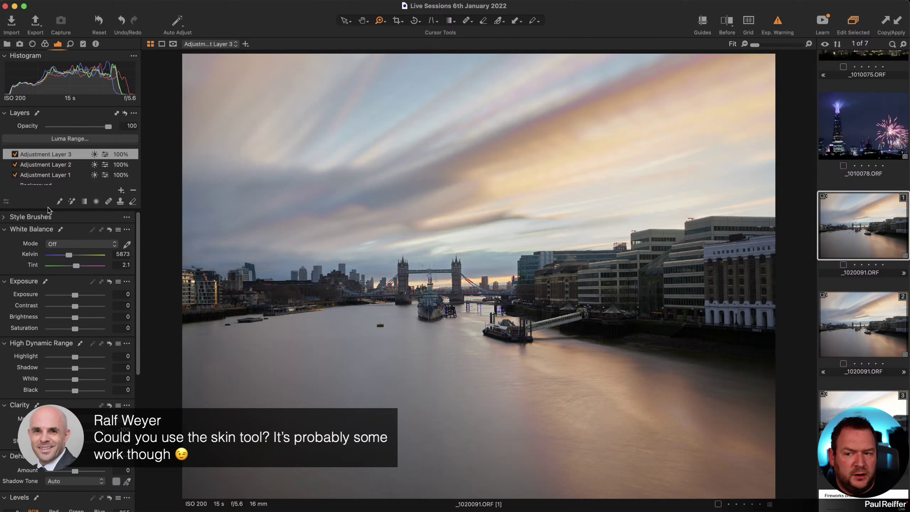
pyautogui.scroll(-2, 50, 178)
pyautogui.moveTo(54, 356)
pyautogui.mouseDown()
pyautogui.moveTo(65, 357)
pyautogui.moveTo(67, 383)
pyautogui.moveTo(68, 358)
pyautogui.mouseUp()
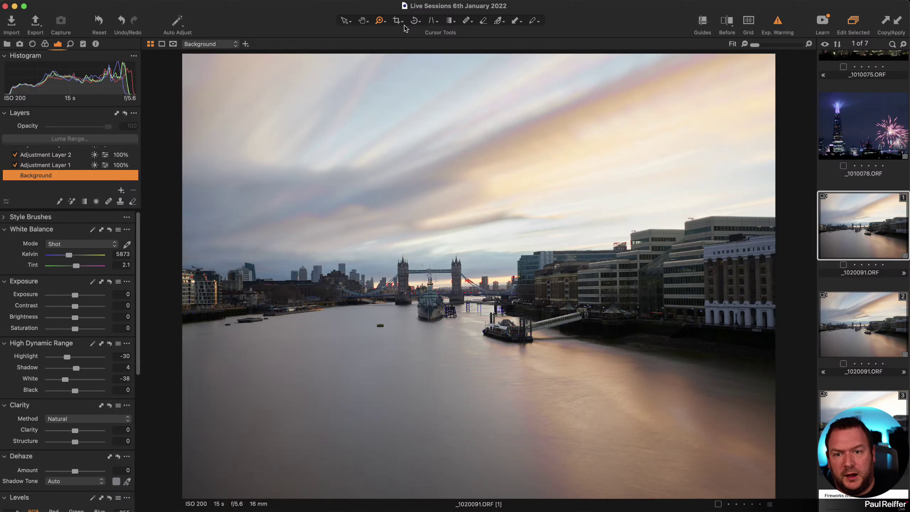
# - Check whether the first variant is level by inspecting the waterfront buildings at both sides of the photo at high magnification
pyautogui.click(415, 22)
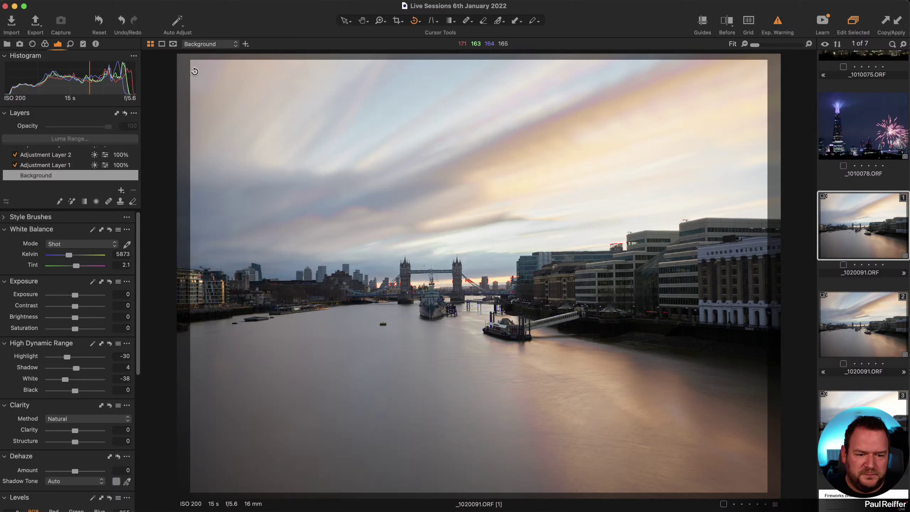
pyautogui.click(33, 44)
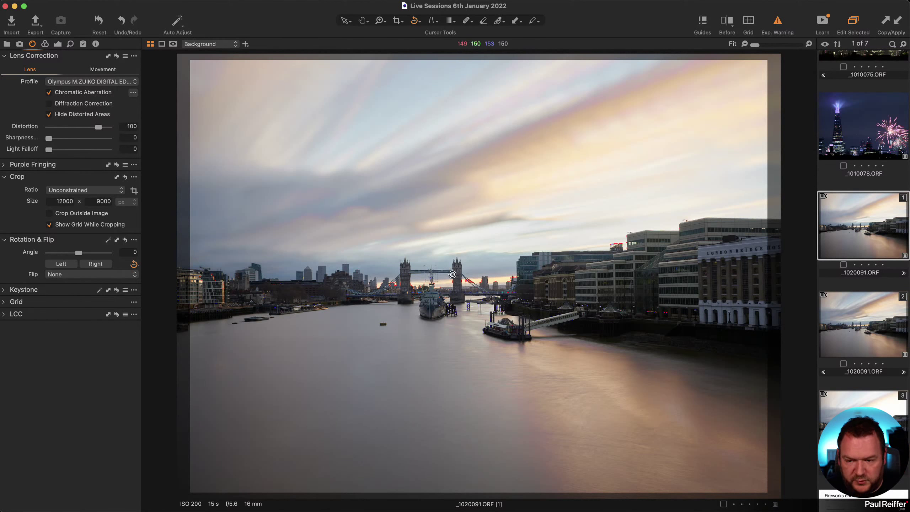
pyautogui.press('z')
pyautogui.click(192, 306)
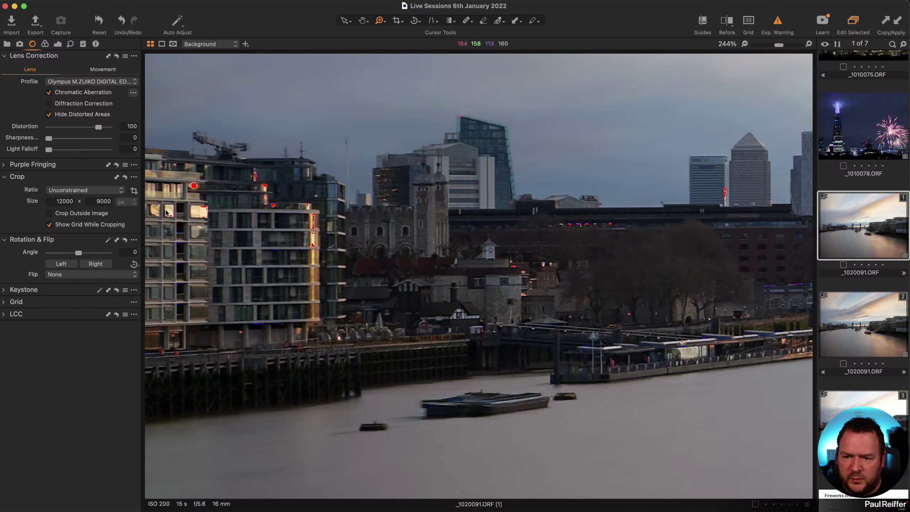
pyautogui.moveTo(693, 355); pyautogui.dragTo(249, 293)
pyautogui.hscroll(10, 250, 293)
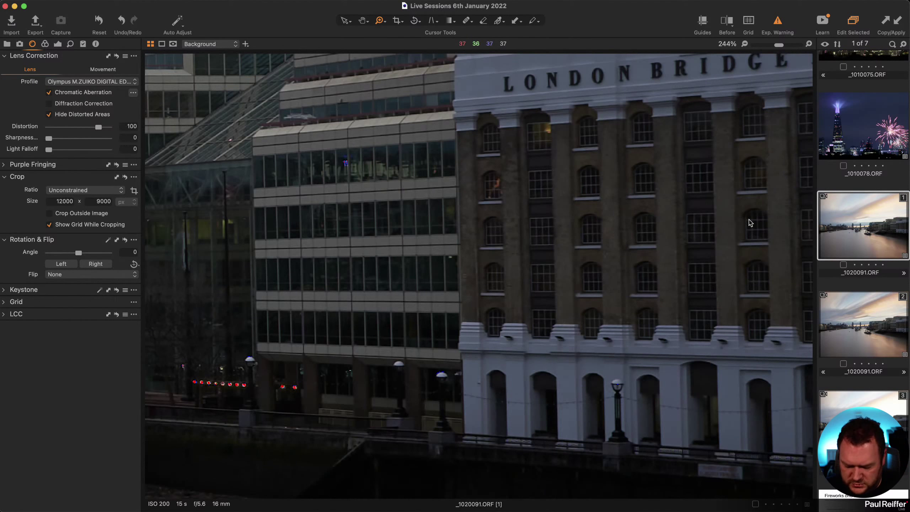
pyautogui.keyDown('alt'); pyautogui.click(673, 217); pyautogui.keyUp('alt')
pyautogui.keyDown('alt'); pyautogui.click(673, 217); pyautogui.keyUp('alt')
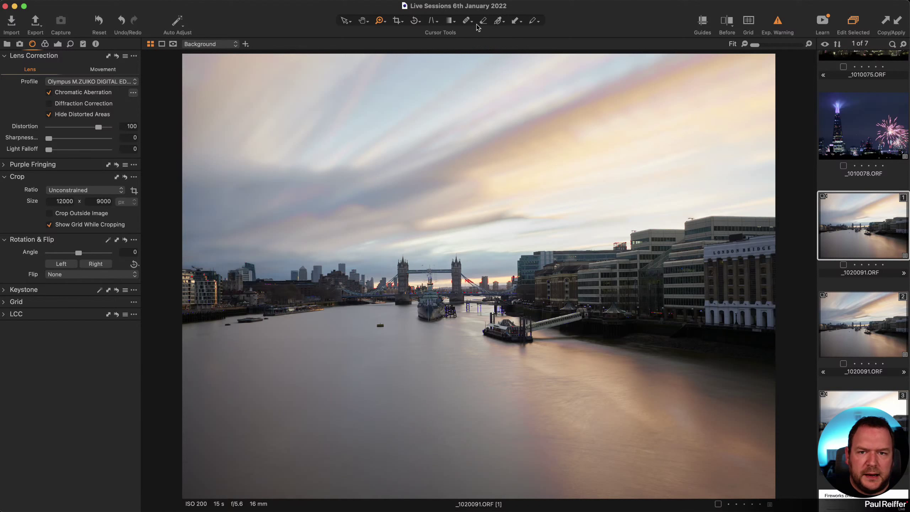
# - Apply a vertical keystone correction to the first variant with the right guide's lower end moved slightly outward
pyautogui.click(431, 20)
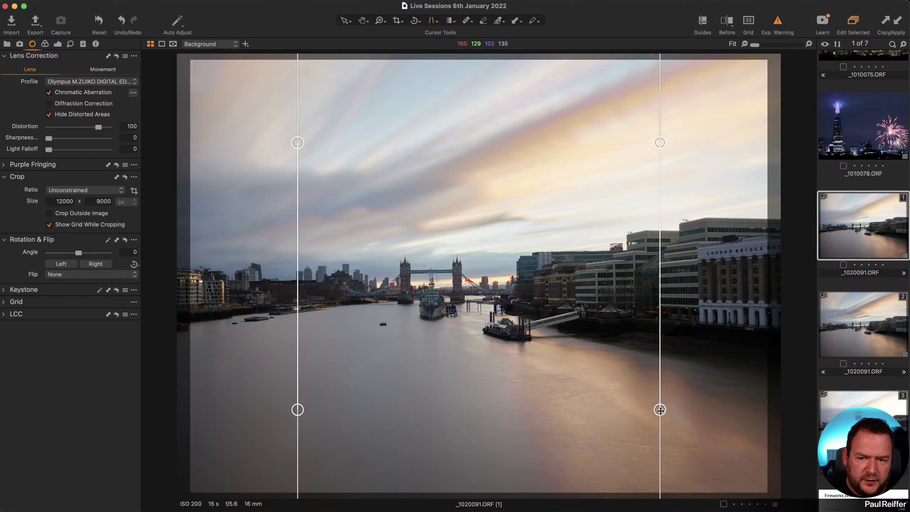
pyautogui.moveTo(660, 410); pyautogui.dragTo(664, 411)
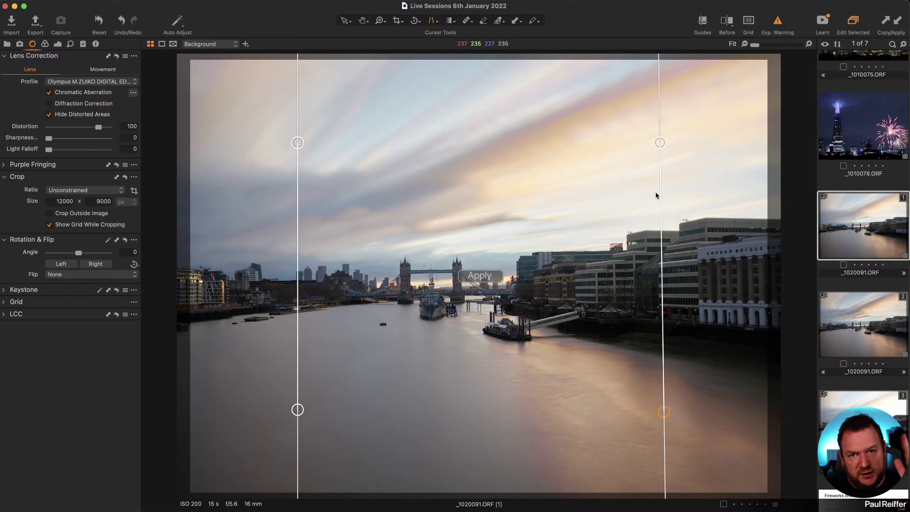
pyautogui.click(496, 276)
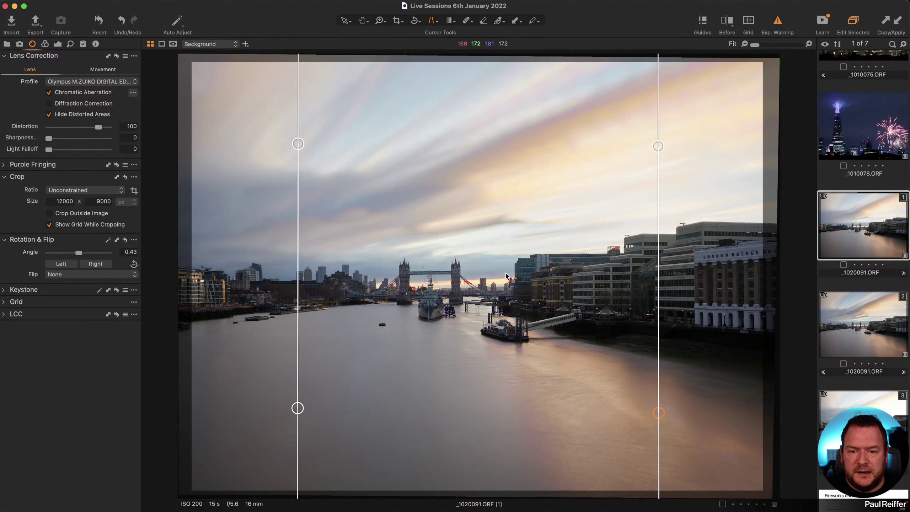
pyautogui.click(344, 21)
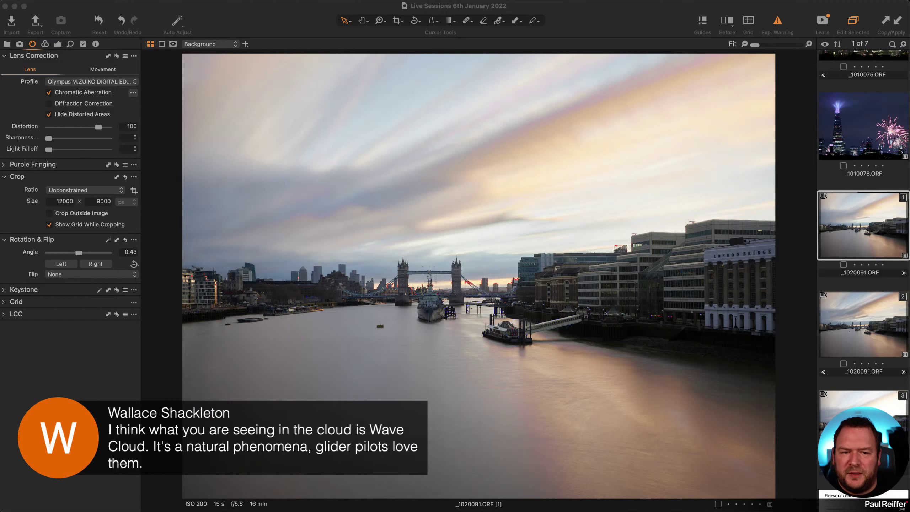
# - Recrop the second variant to a wider format, keeping the full width and sky and trimming water from the photo's lower edge
pyautogui.click(867, 321)
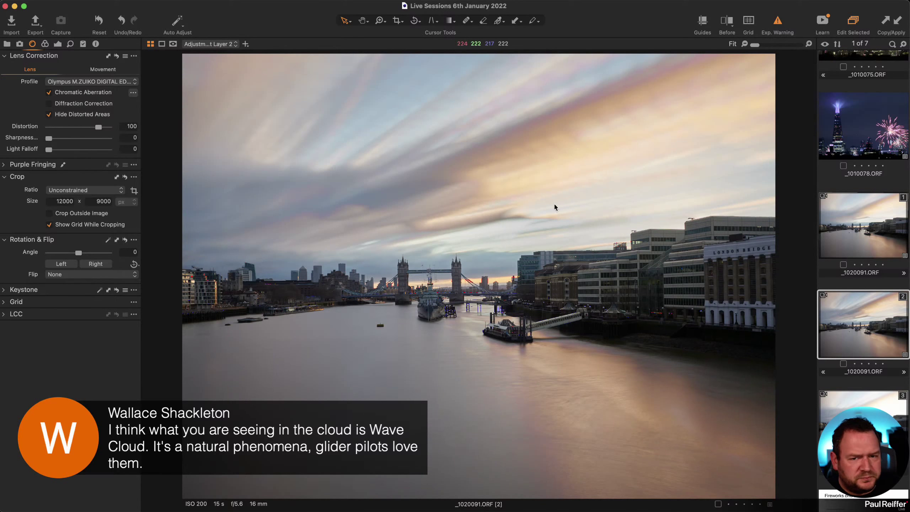
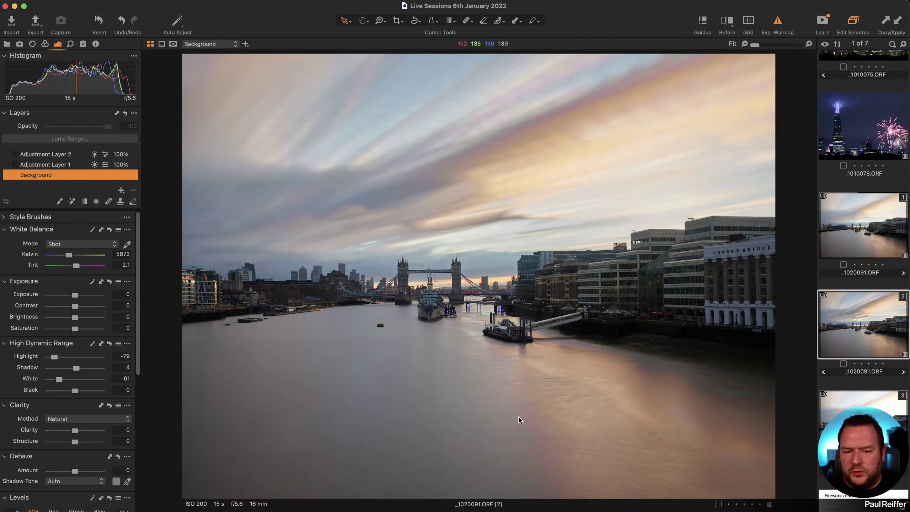
pyautogui.click(397, 21)
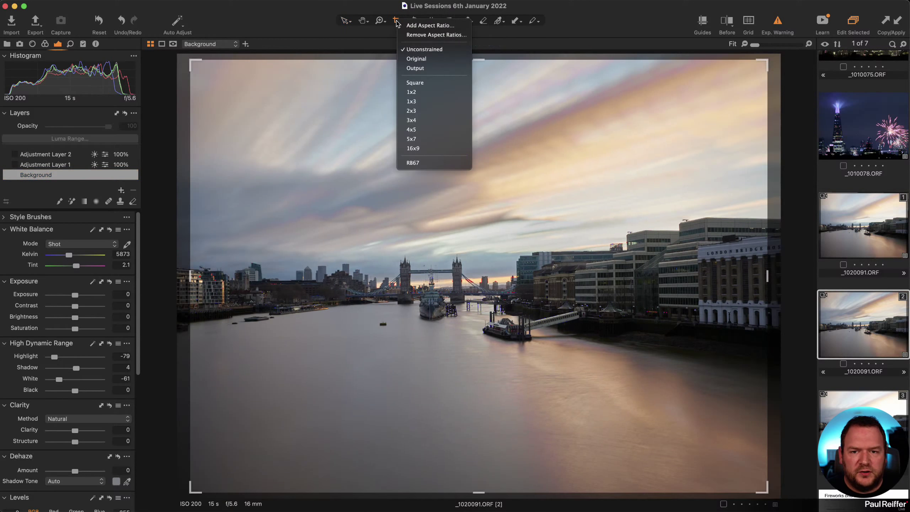
pyautogui.click(707, 87)
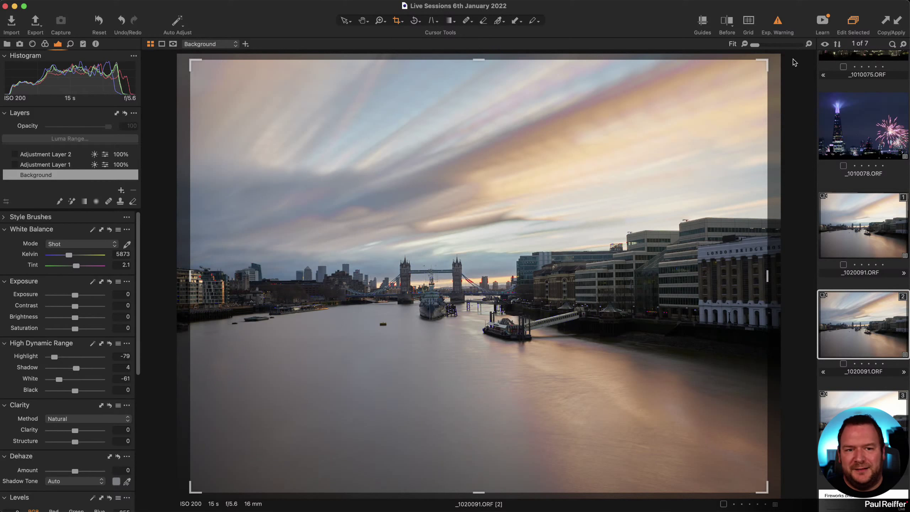
pyautogui.moveTo(651, 234); pyautogui.dragTo(624, 197)
pyautogui.press('v')
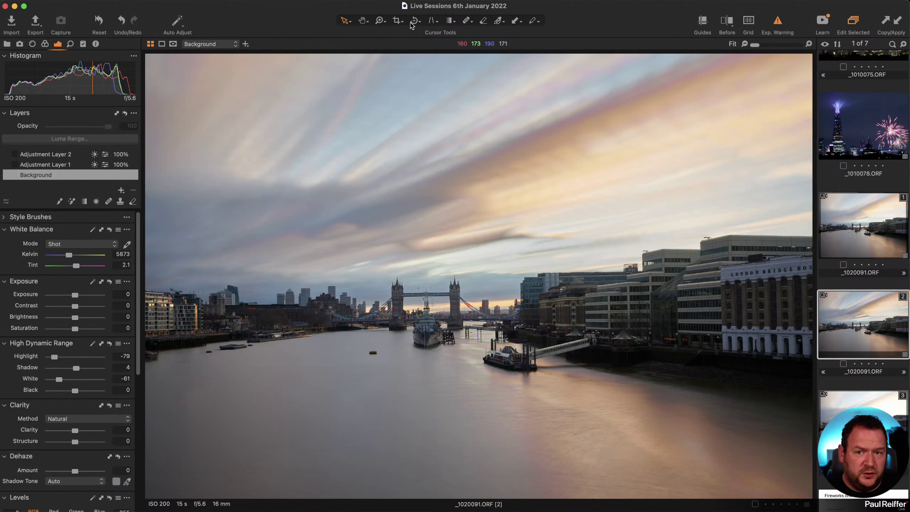
# - Crop the second variant of the Thames photo to 16x9, shifting the frame upward to keep more sky and trim the water
pyautogui.click(398, 23)
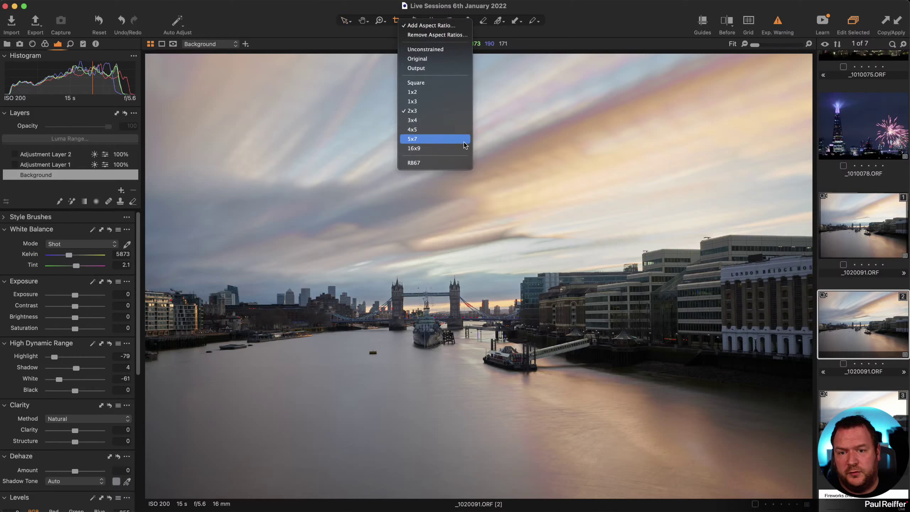
pyautogui.click(445, 147)
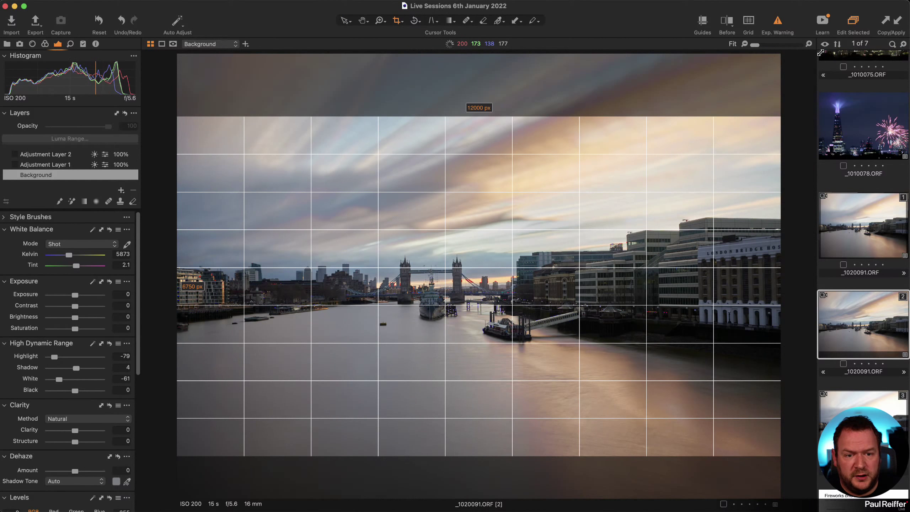
pyautogui.moveTo(670, 251); pyautogui.dragTo(670, 220)
pyautogui.click(344, 20)
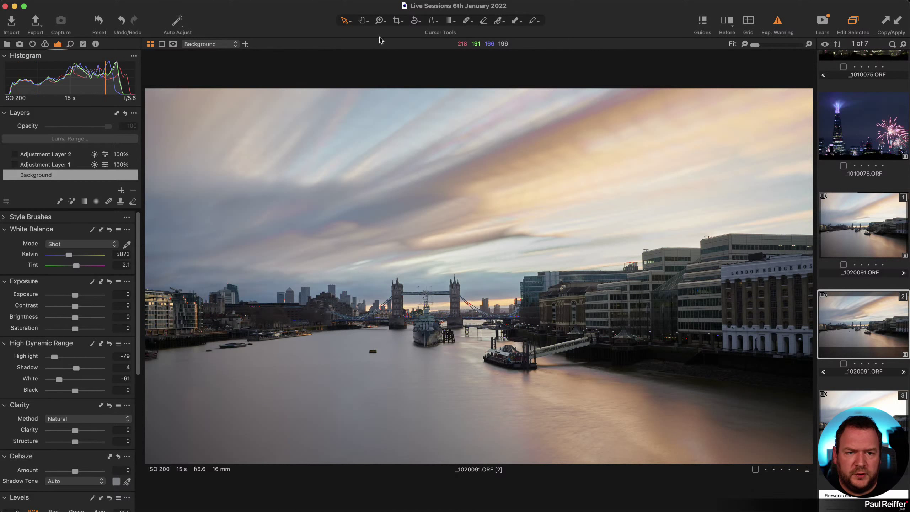
# - Tighten the 16x9 crop slightly from its upper-right corner, keeping the lower-left corner in place
pyautogui.click(396, 21)
pyautogui.moveTo(776, 86); pyautogui.dragTo(764, 96)
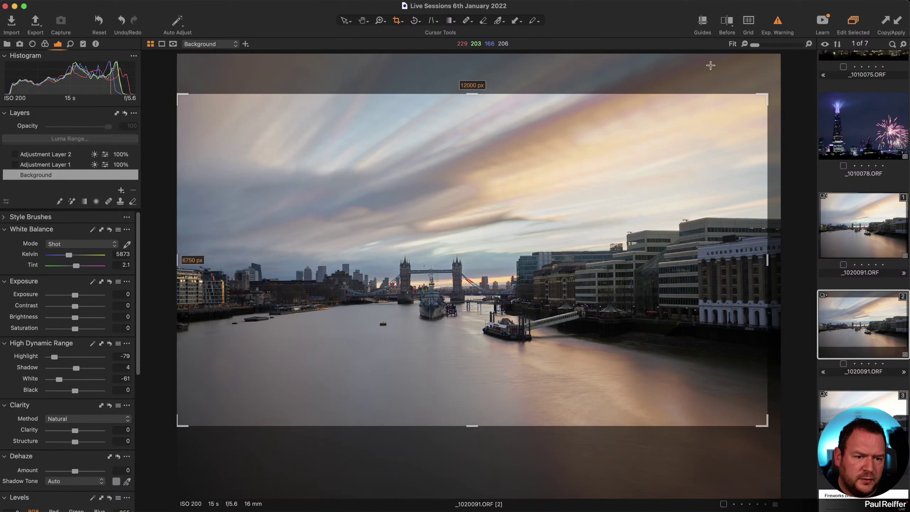
pyautogui.click(345, 21)
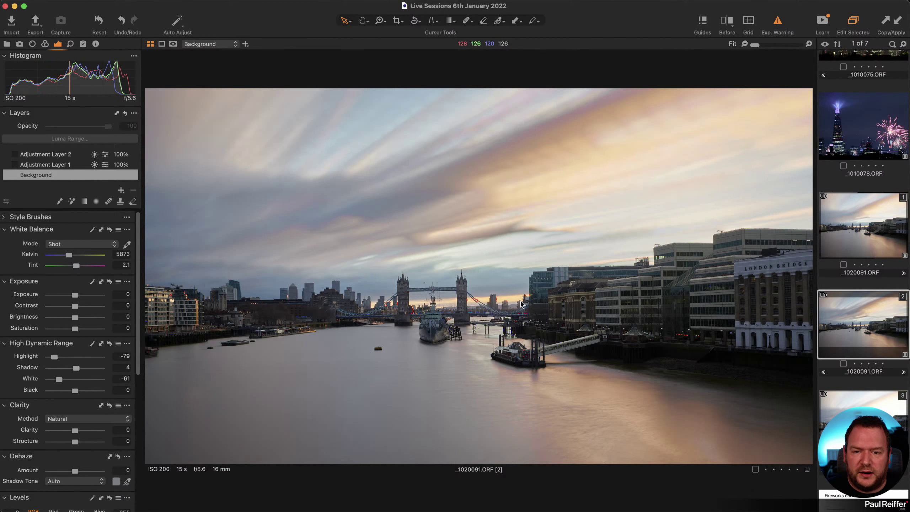
# - Show the first Shard variant and the fireworks photo alongside the Thames photo, with exposure warnings turned off
pyautogui.scroll(5, 861, 100)
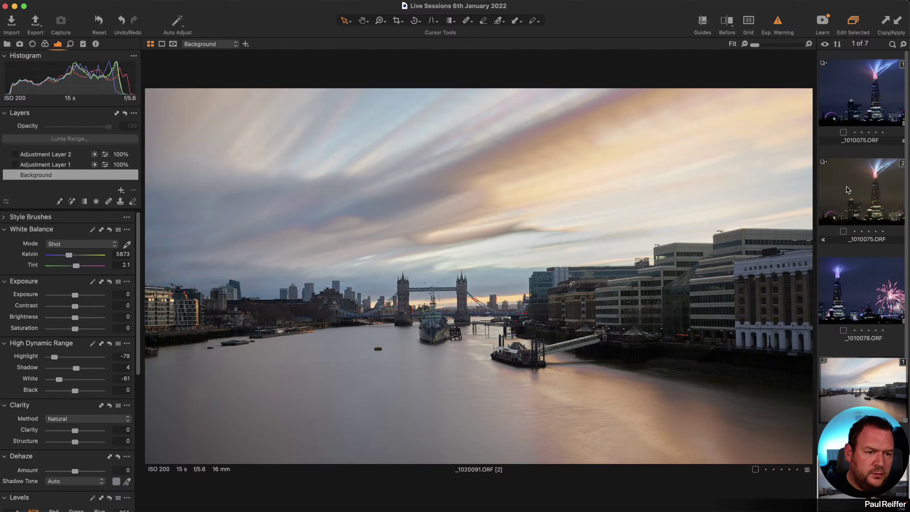
pyautogui.keyDown('super'); pyautogui.click(862, 100); pyautogui.keyUp('super')
pyautogui.keyDown('super'); pyautogui.click(858, 278); pyautogui.keyUp('super')
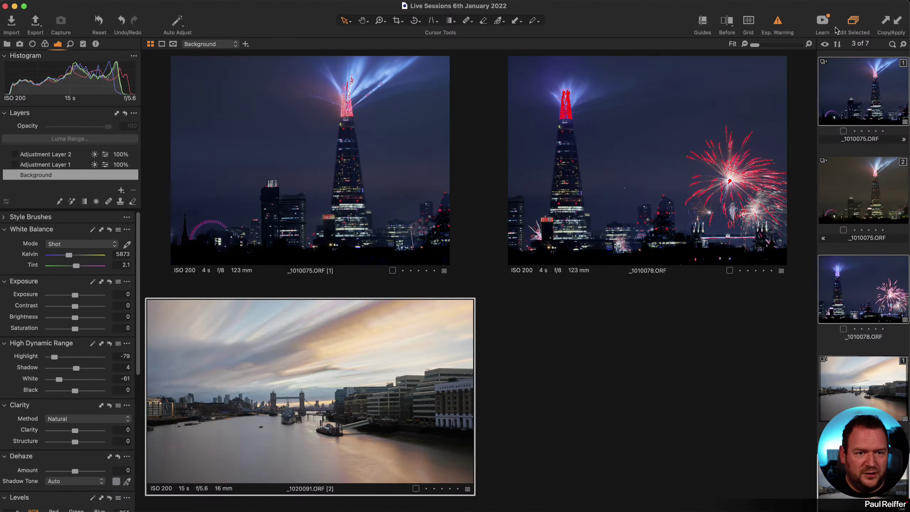
pyautogui.click(779, 22)
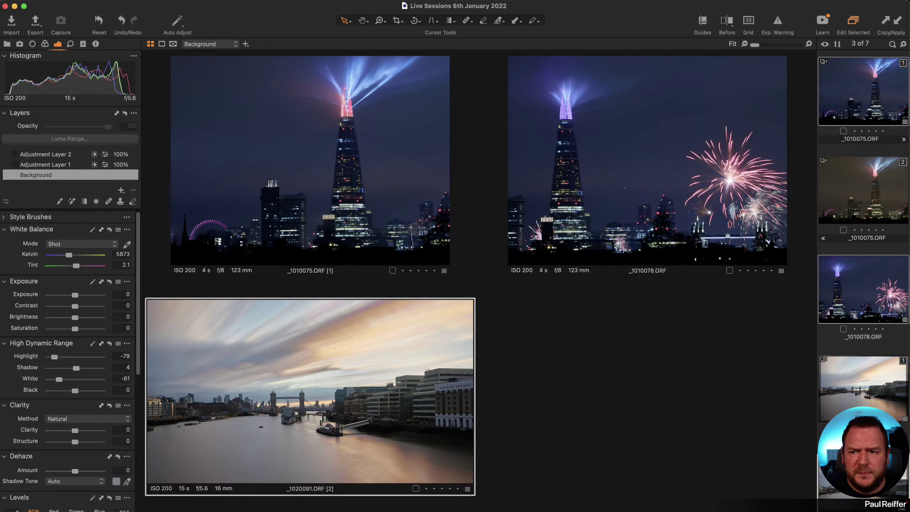
# - Open the third user collection for exposure editing and compare the first two variants of DSCF1521.eip, ending on the second
pyautogui.click(6, 44)
pyautogui.click(54, 144)
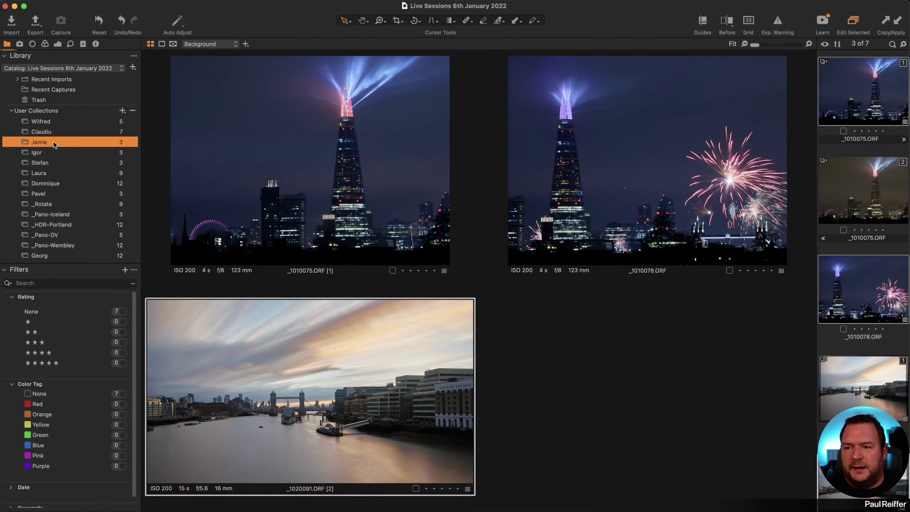
pyautogui.click(57, 44)
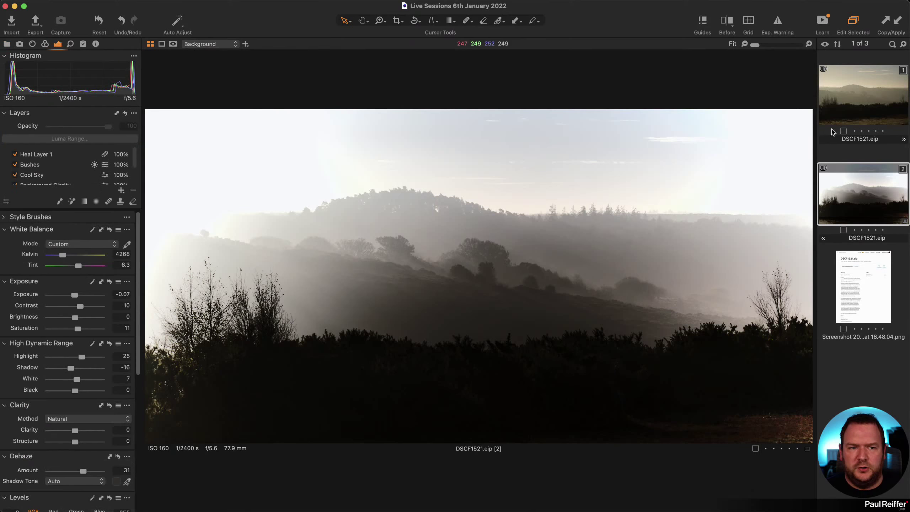
pyautogui.click(855, 107)
pyautogui.click(879, 200)
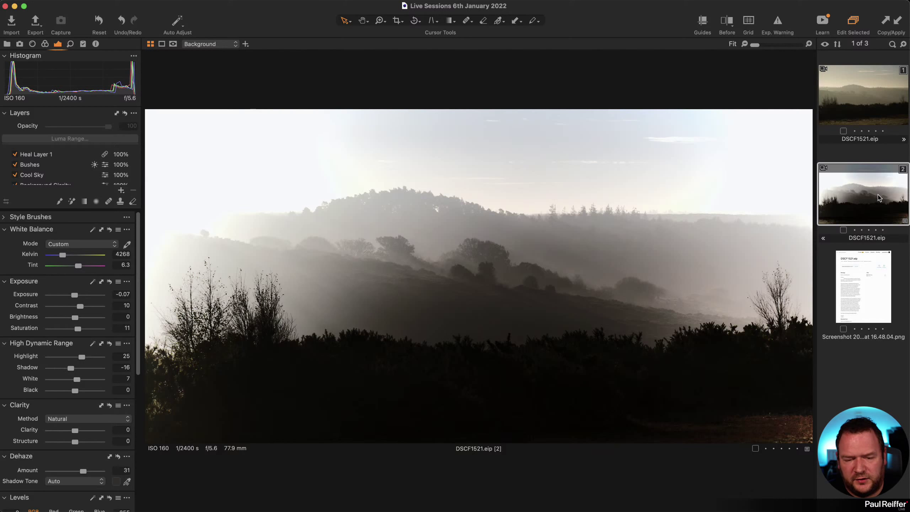
# - Check the Foreground Grass layer's mask on the second variant and select the Background Clarity layer
pyautogui.scroll(-3, 74, 174)
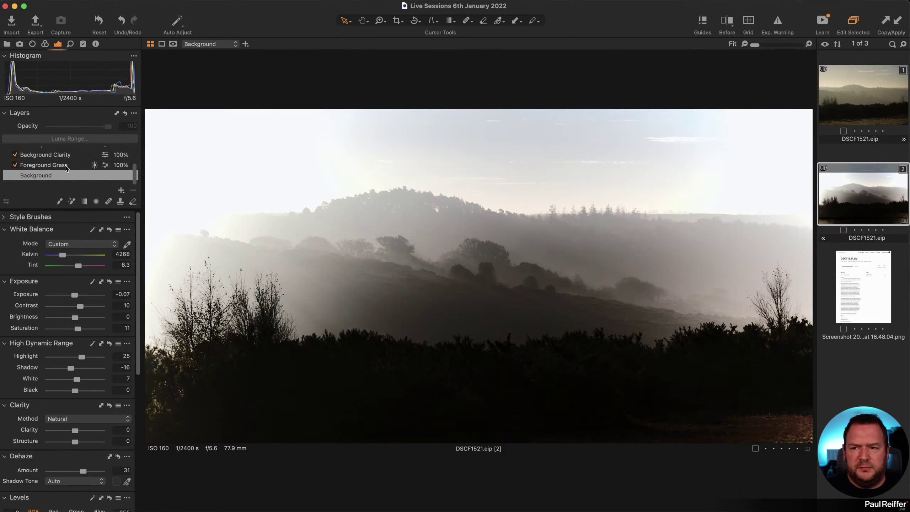
pyautogui.click(65, 166)
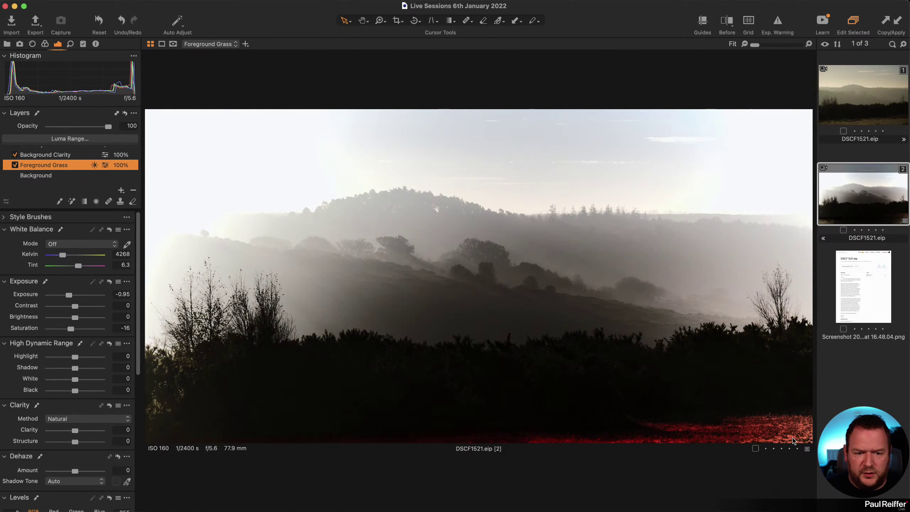
pyautogui.click(70, 157)
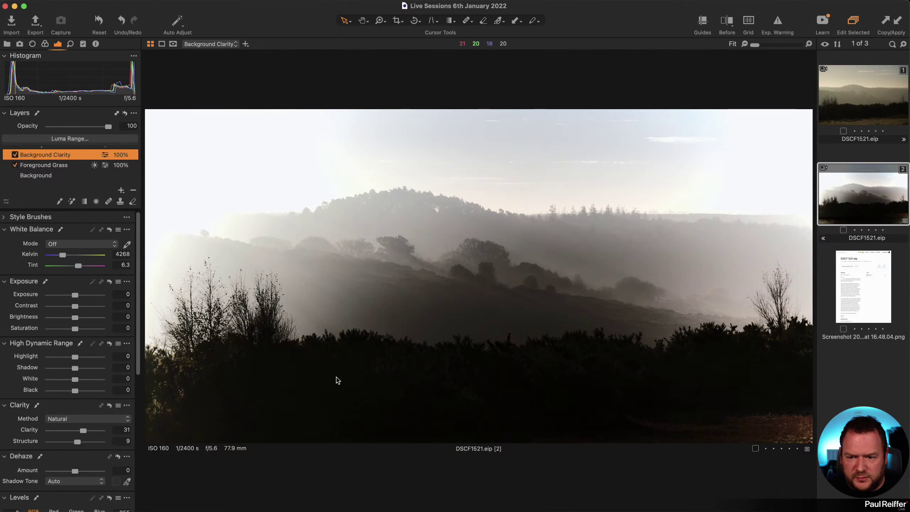
# - Compare the second variant before and after editing around the bushes and hillside, first at high magnification and again zoomed out
pyautogui.press('z')
pyautogui.click(320, 322)
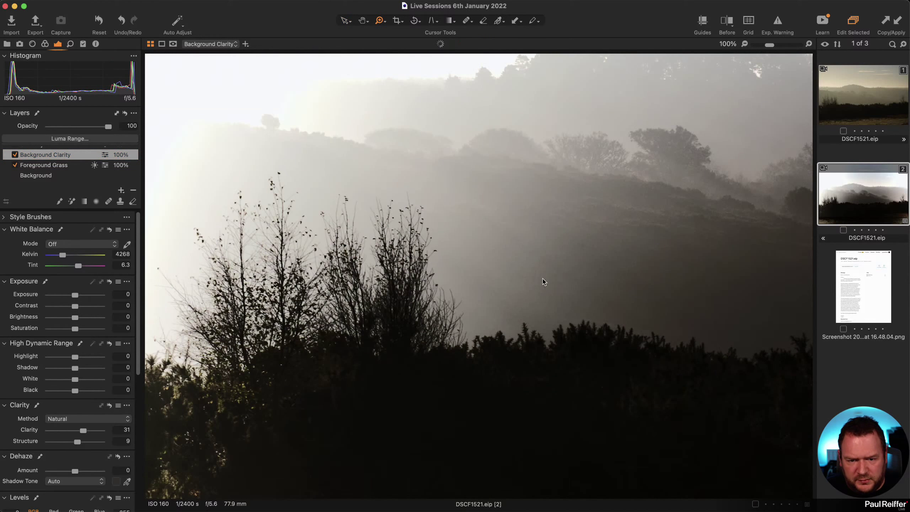
pyautogui.click(542, 287)
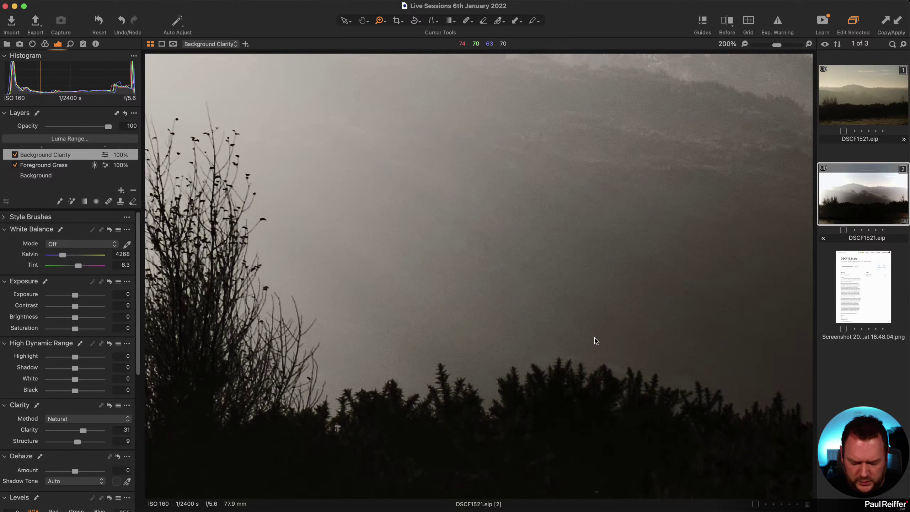
pyautogui.press('y')
pyautogui.moveTo(481, 275); pyautogui.dragTo(283, 295)
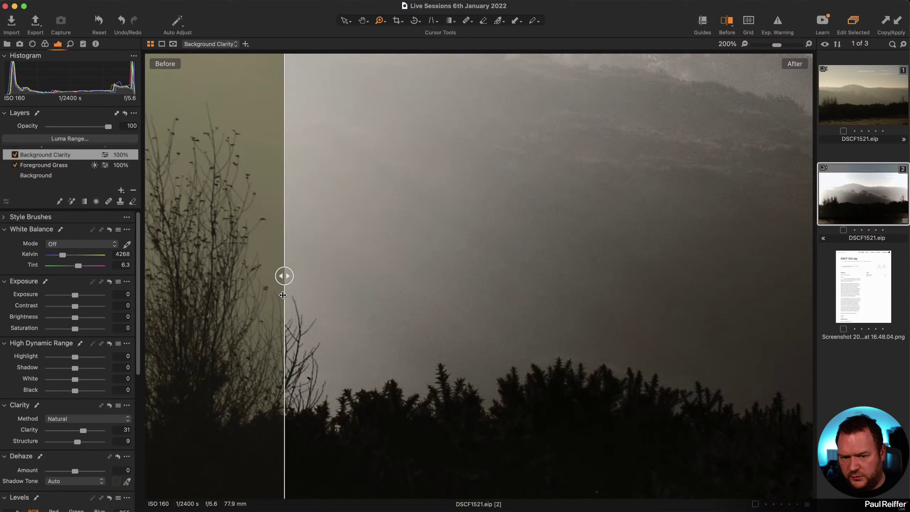
pyautogui.click(524, 268)
pyautogui.click(524, 268)
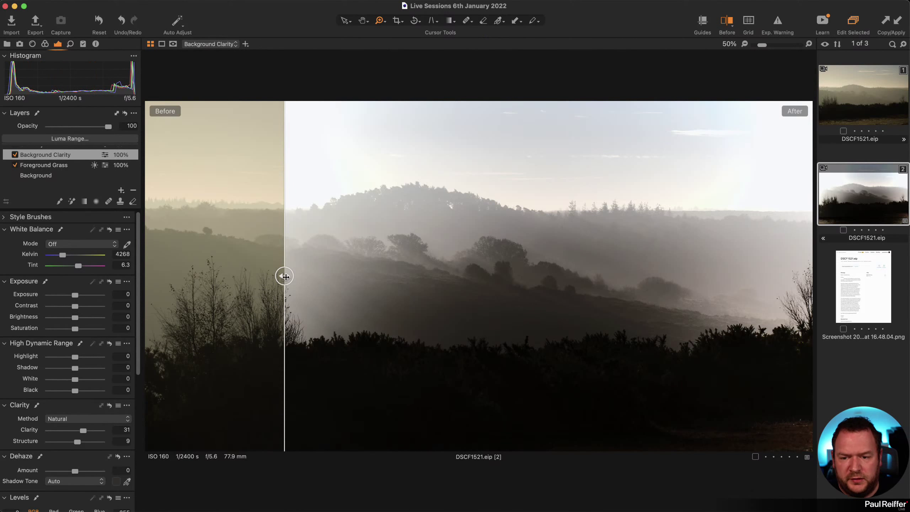
pyautogui.moveTo(285, 276); pyautogui.dragTo(91, 288)
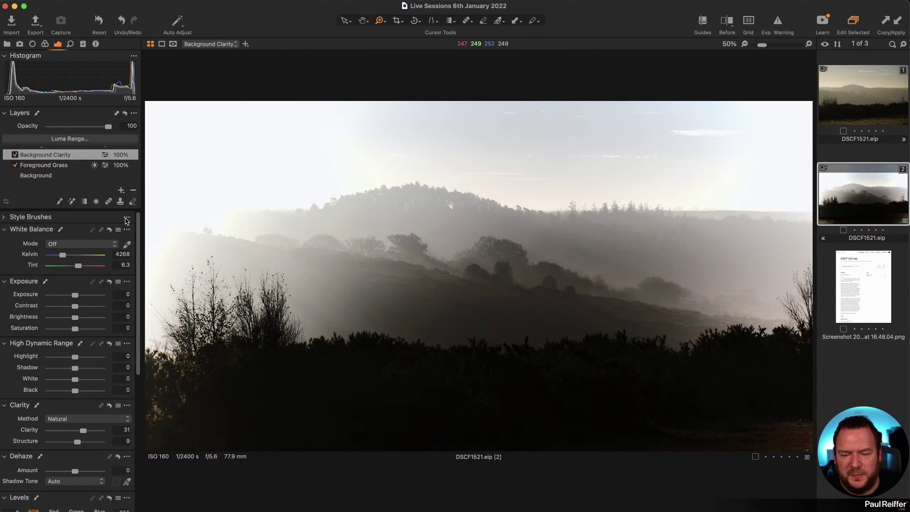
# - Examine where the Background Clarity mask crosses the dark bushes close up, with the mask overlay shown and hidden
pyautogui.press('m')
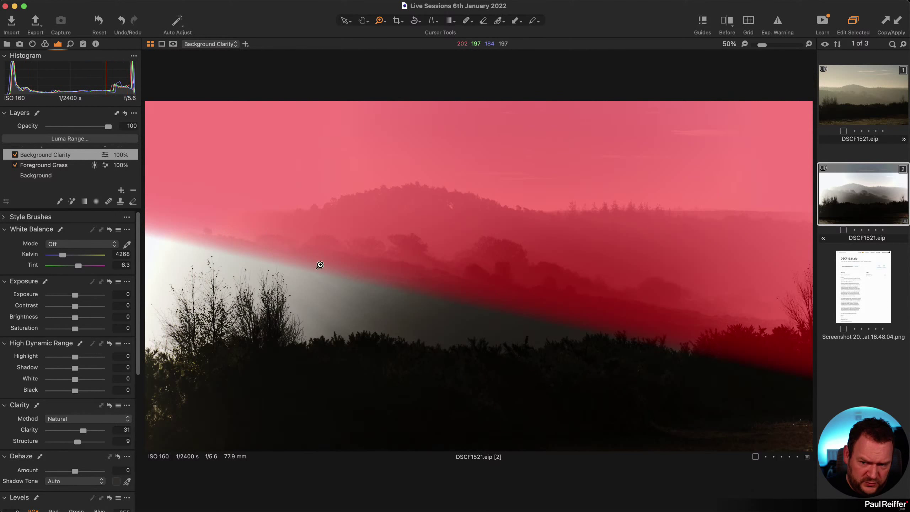
pyautogui.moveTo(646, 309); pyautogui.dragTo(742, 380)
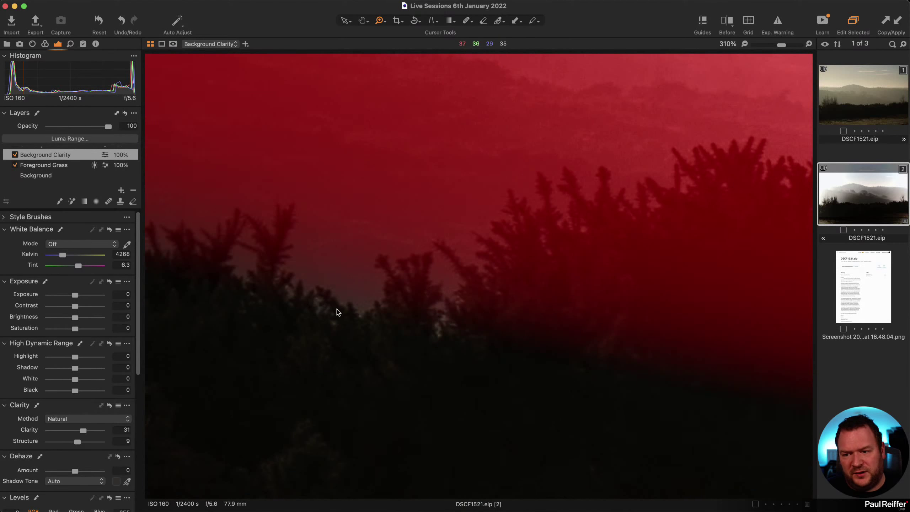
pyautogui.press('m')
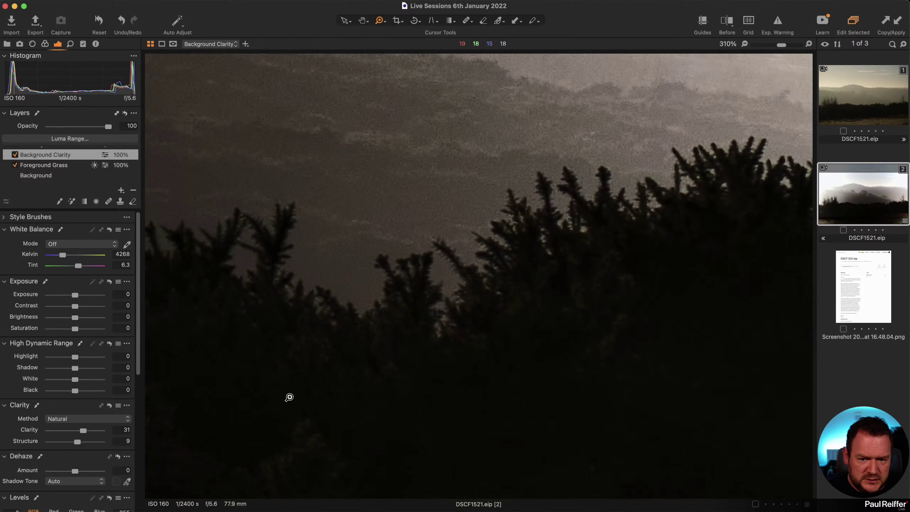
pyautogui.press('m')
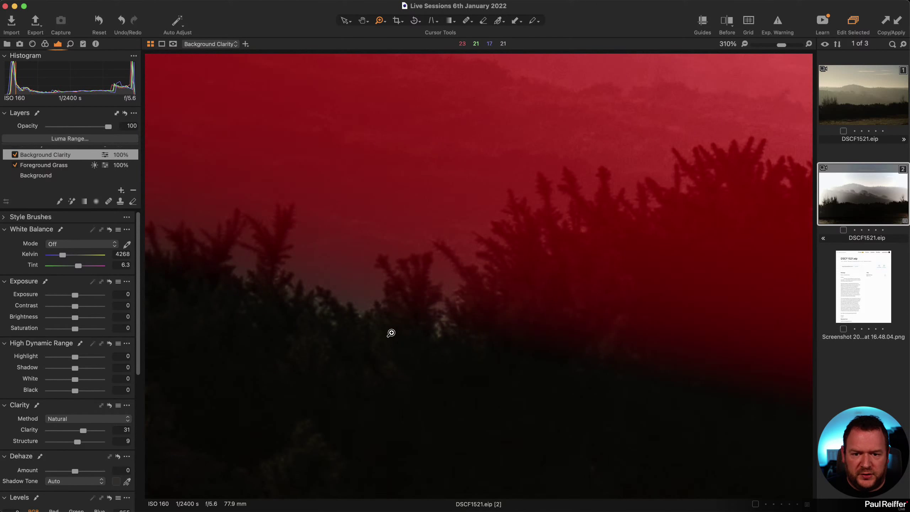
pyautogui.press('m')
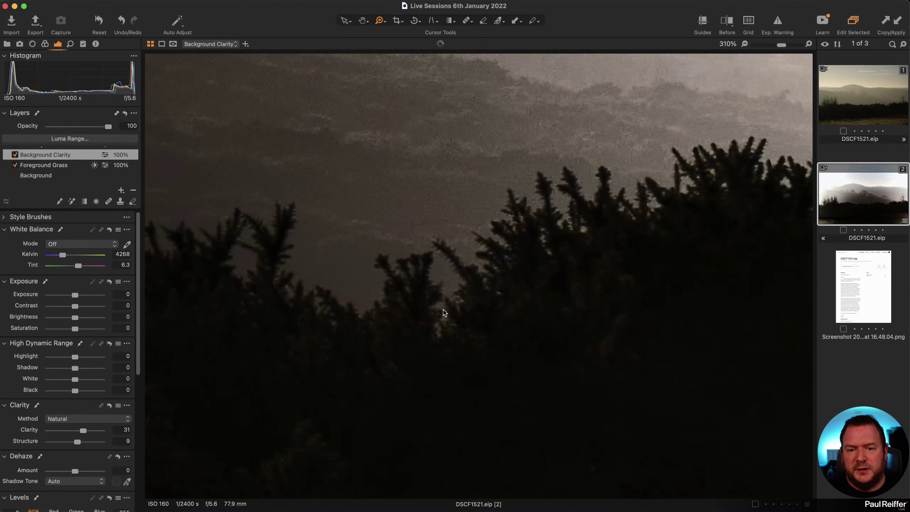
pyautogui.press('super+0')
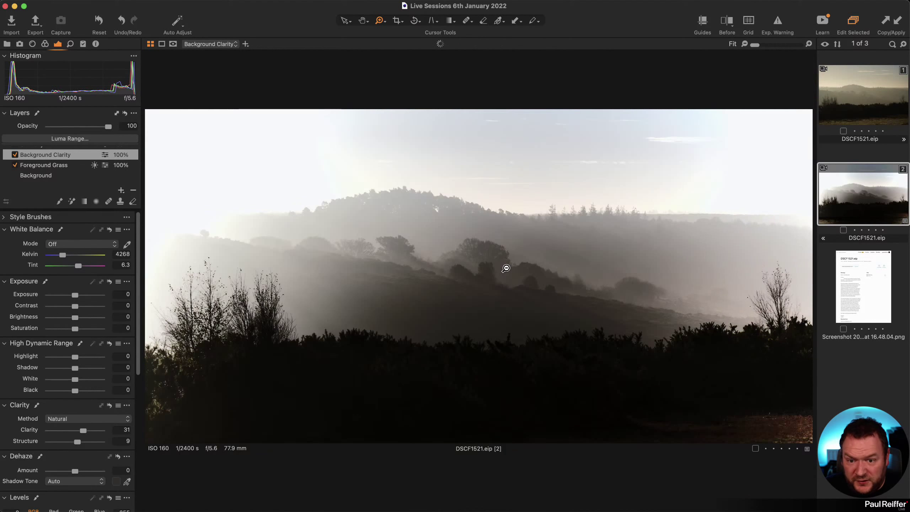
# - Widen the Background Clarity layer's linear gradient, extending its lower edge into the bushes, and rotate it slightly flatter
pyautogui.click(85, 201)
pyautogui.moveTo(388, 231); pyautogui.dragTo(375, 295)
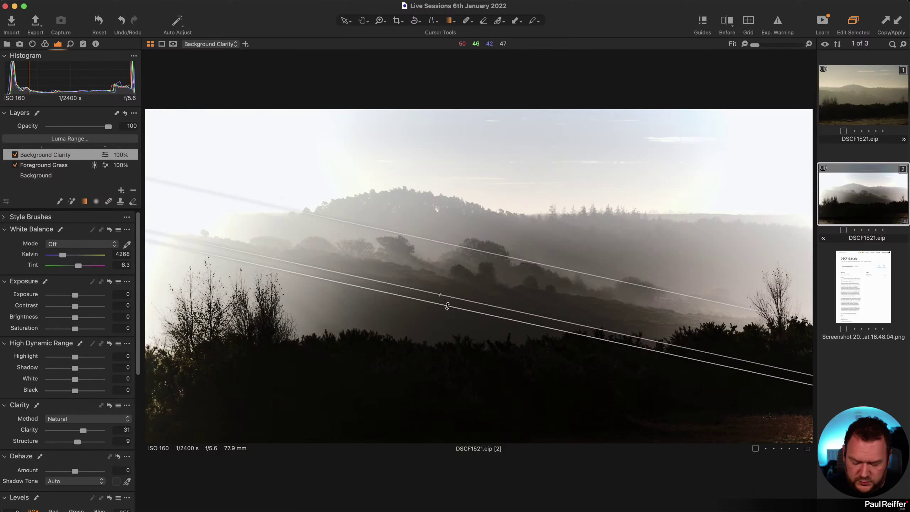
pyautogui.moveTo(447, 305); pyautogui.dragTo(444, 330)
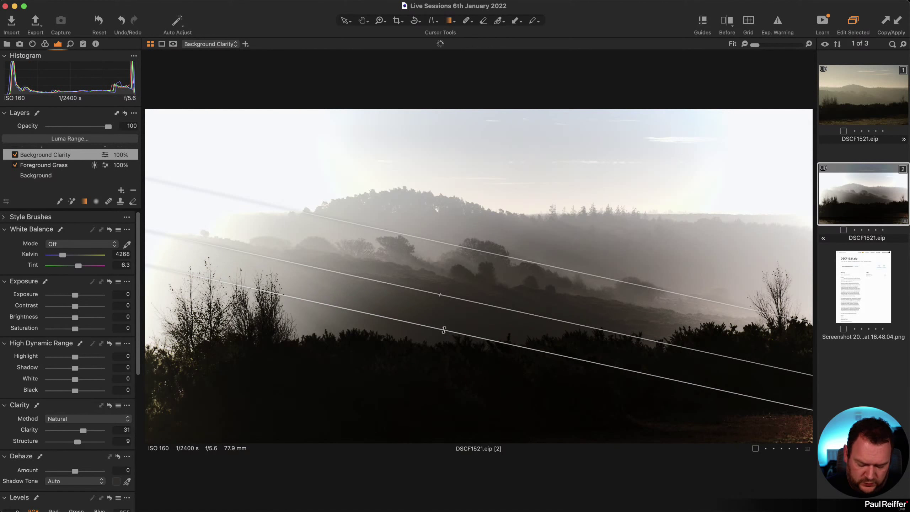
pyautogui.moveTo(512, 345); pyautogui.dragTo(505, 366)
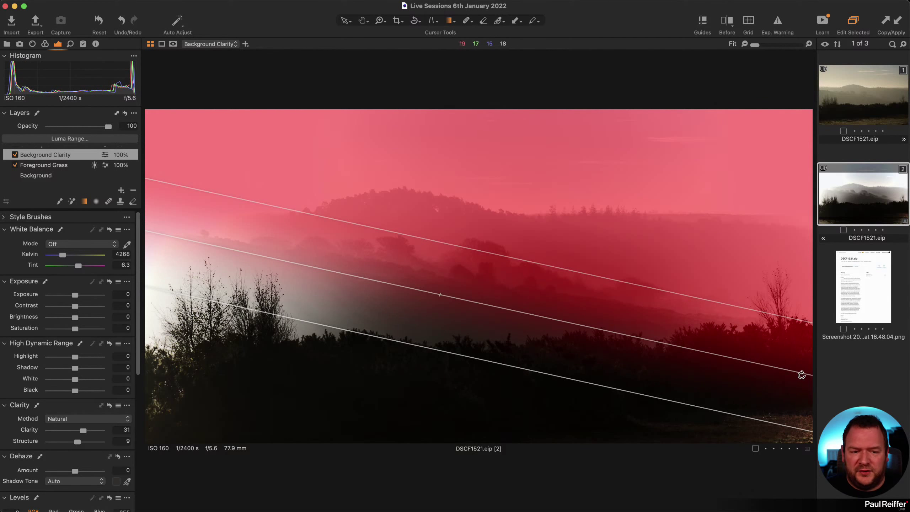
pyautogui.moveTo(803, 372); pyautogui.dragTo(805, 359)
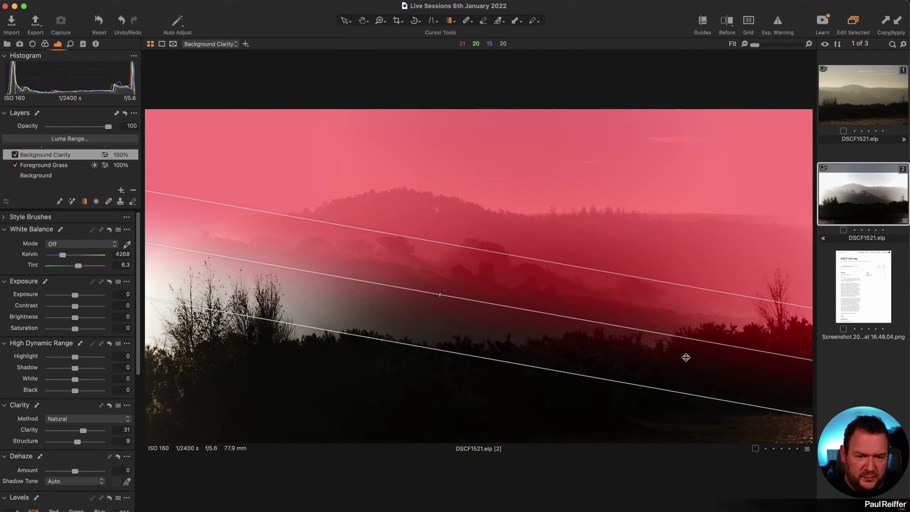
# - Clone the second variant, and on the second variant pull the Background Clarity gradient's lower edge up near its centre line
pyautogui.rightClick(869, 193)
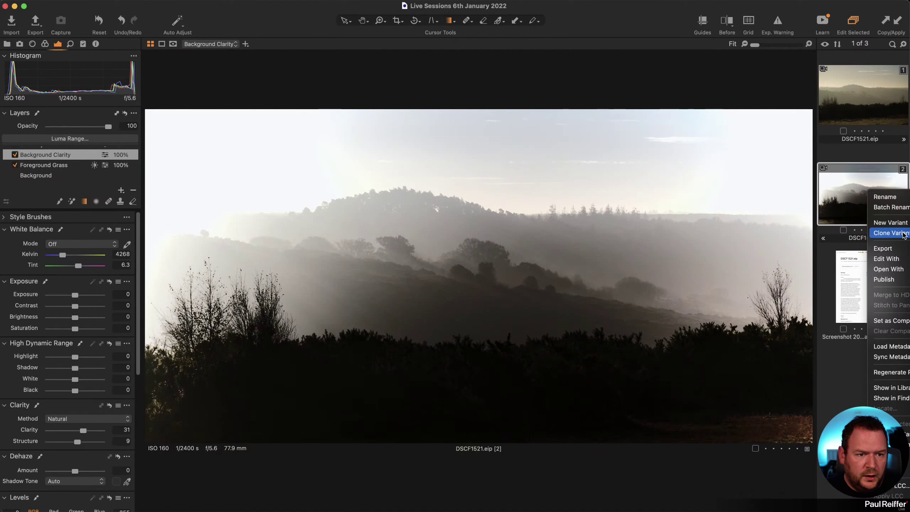
pyautogui.click(891, 233)
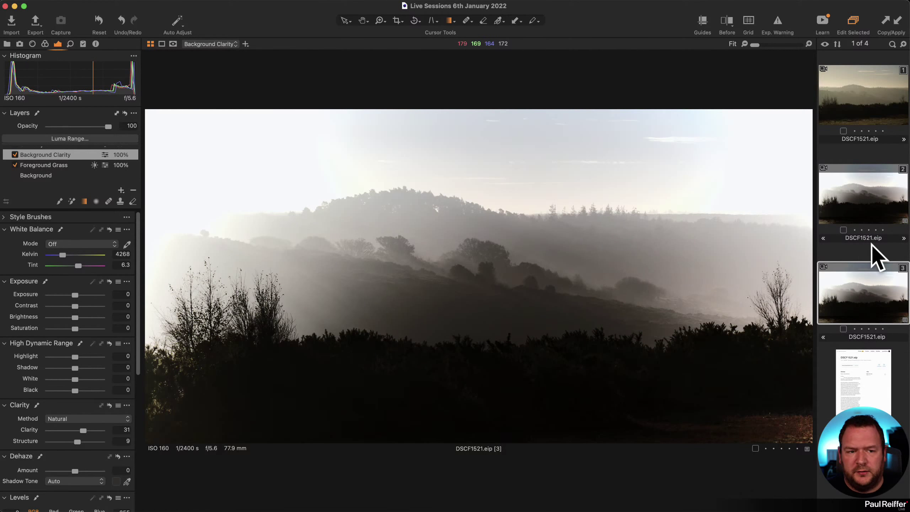
pyautogui.click(852, 200)
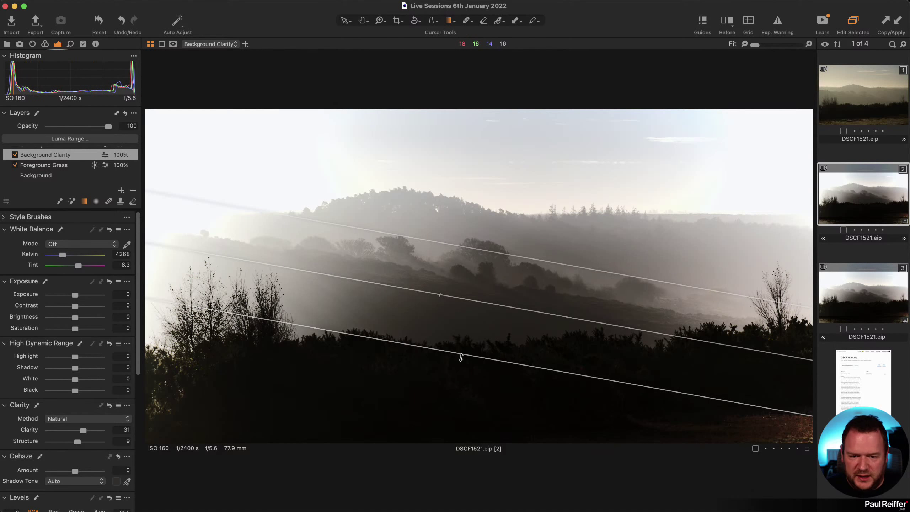
pyautogui.moveTo(464, 356); pyautogui.dragTo(480, 313)
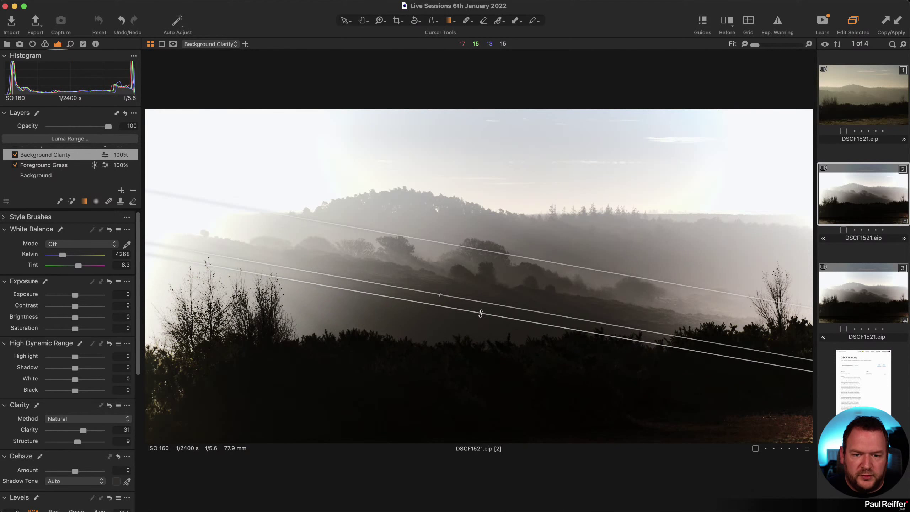
# - Compare the third and second variants of the misty landscape by viewing each one at full view
pyautogui.click(855, 280)
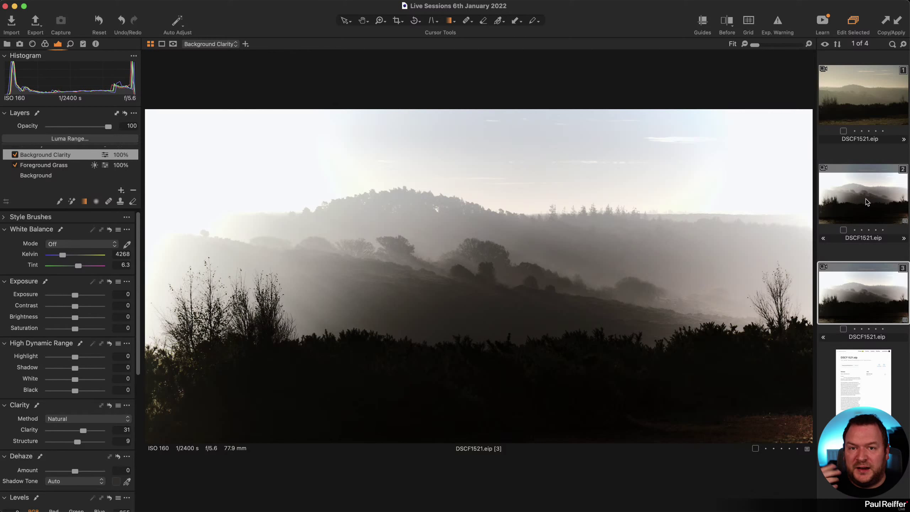
pyautogui.rightClick(837, 197)
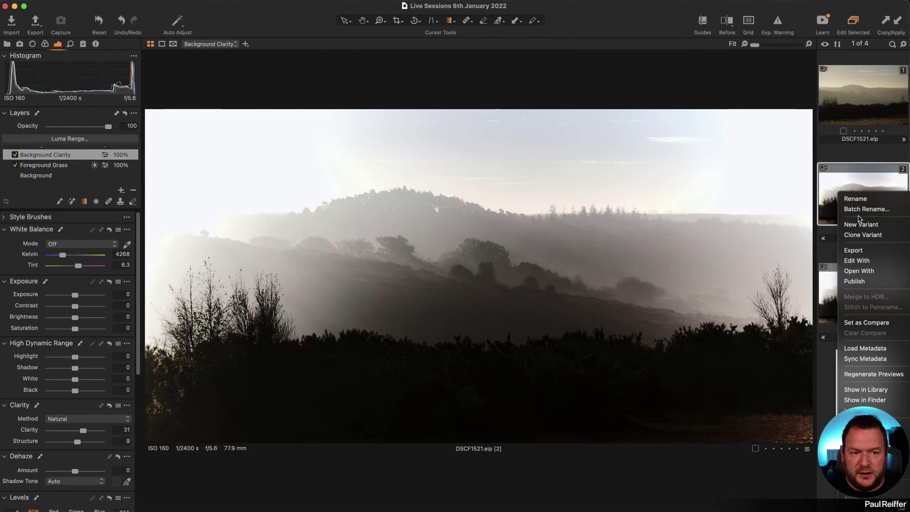
pyautogui.click(869, 236)
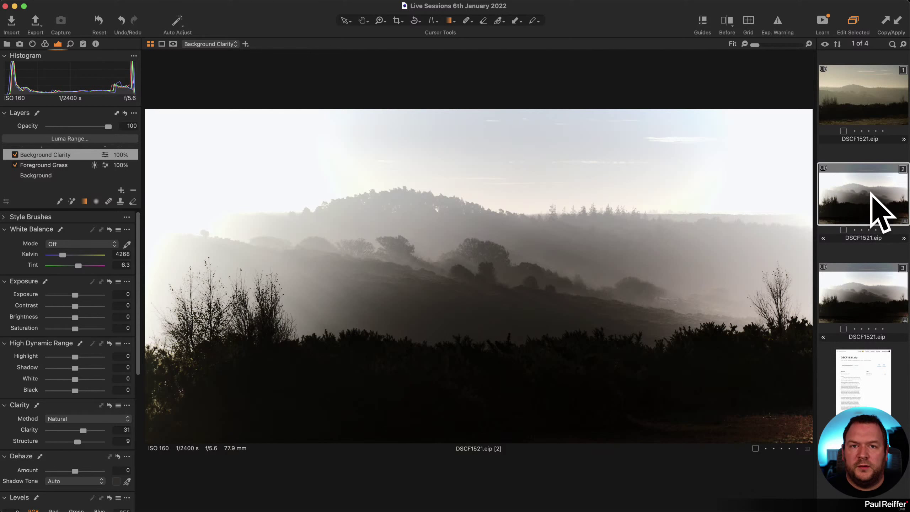
# - Tag the third variant green, and view the original first variant and its colour tag option
pyautogui.click(870, 297)
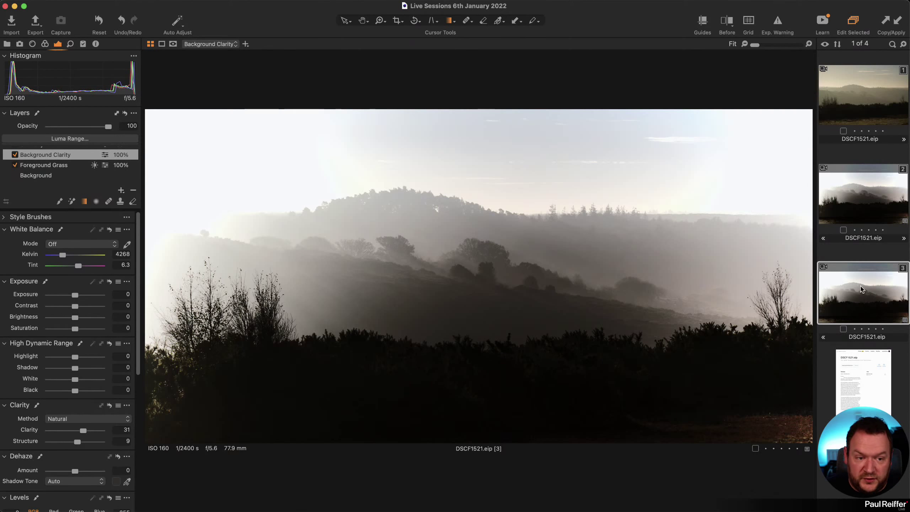
pyautogui.press('+')
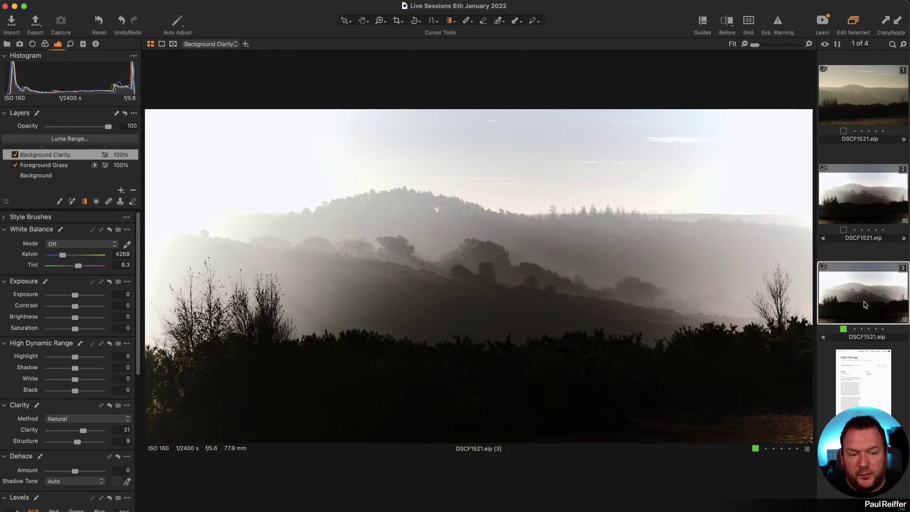
pyautogui.rightClick(826, 276)
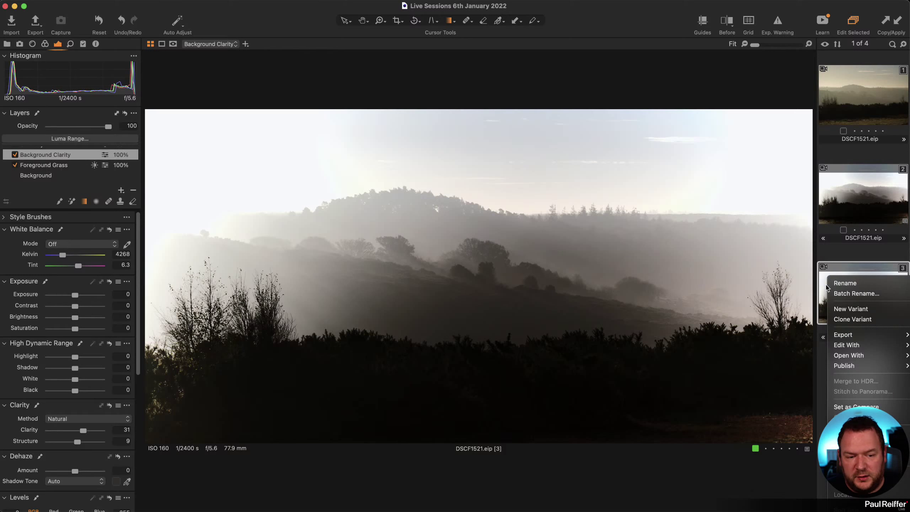
pyautogui.click(833, 95)
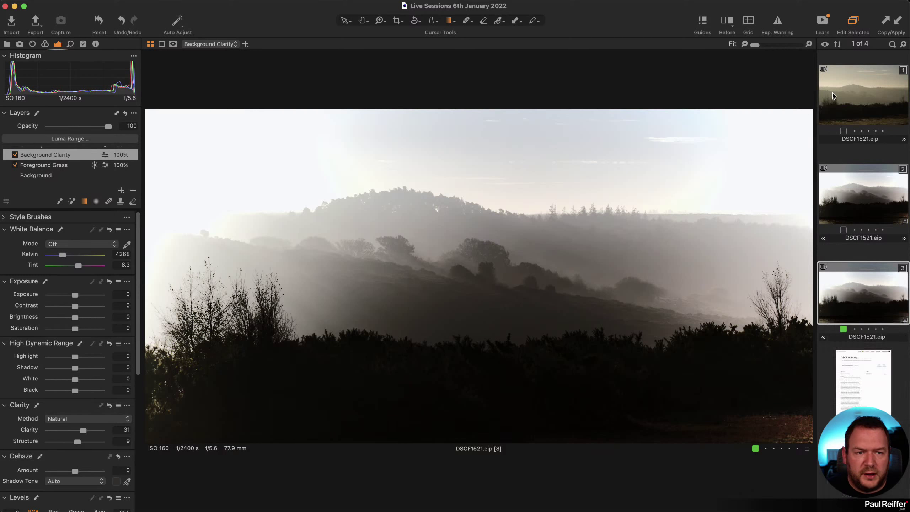
pyautogui.click(833, 95)
pyautogui.rightClick(819, 89)
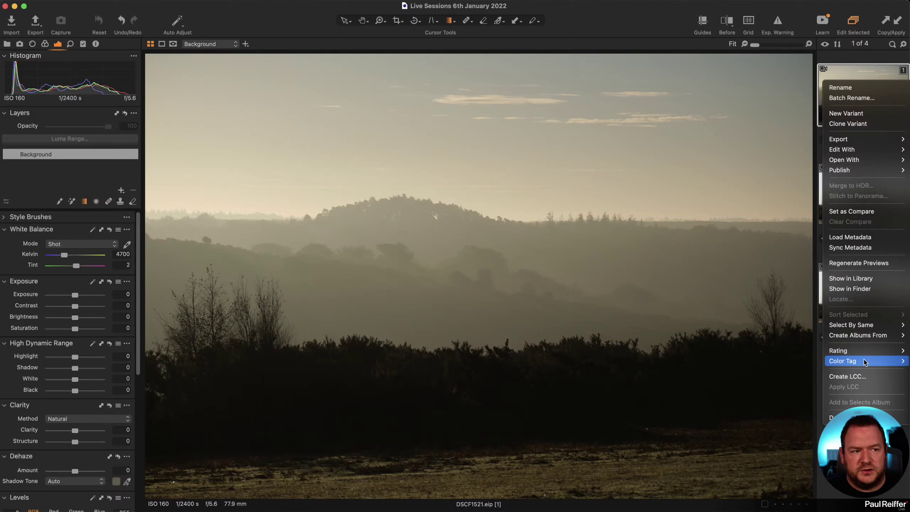
pyautogui.press('Escape')
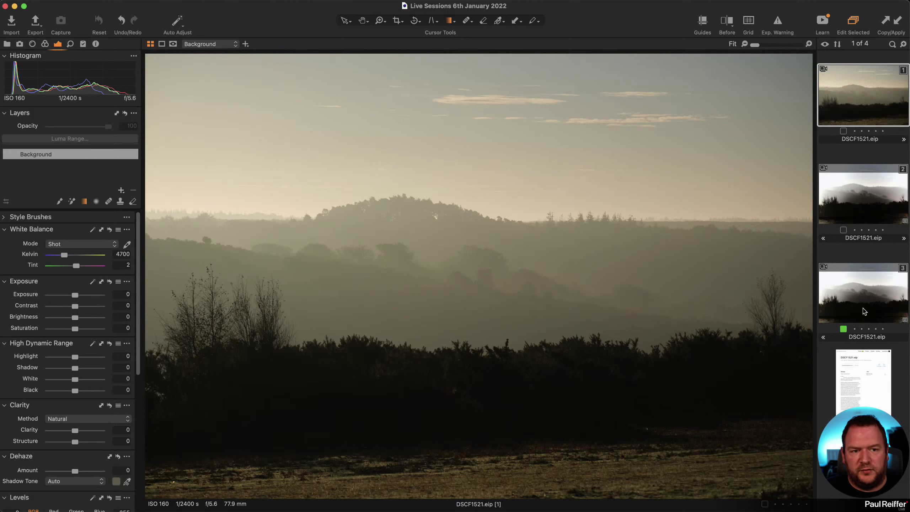
# - Try the lens light falloff correction on the third variant at 0, 27, 37 and 110
pyautogui.click(856, 296)
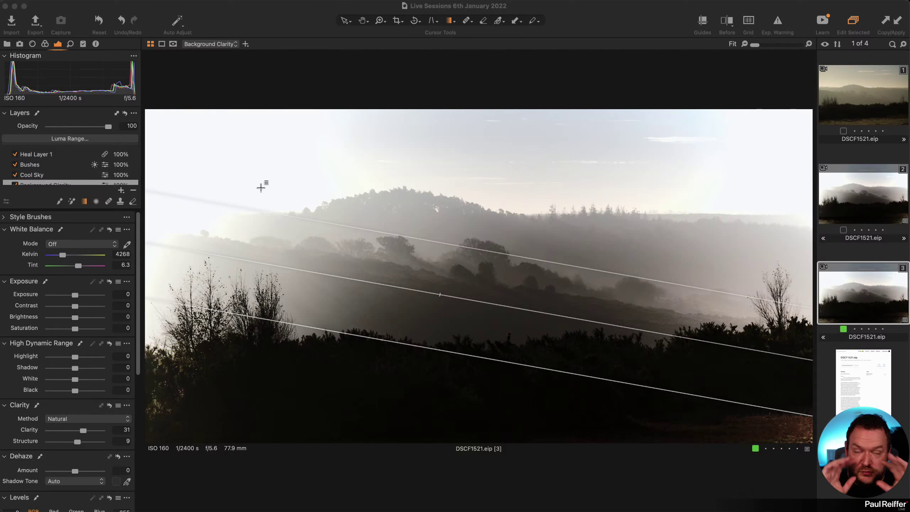
pyautogui.click(33, 44)
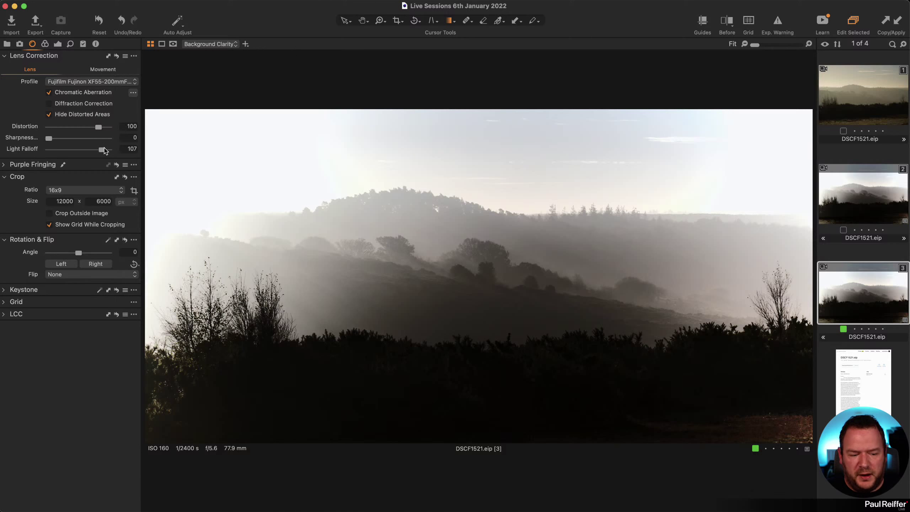
pyautogui.moveTo(104, 151); pyautogui.dragTo(50, 154)
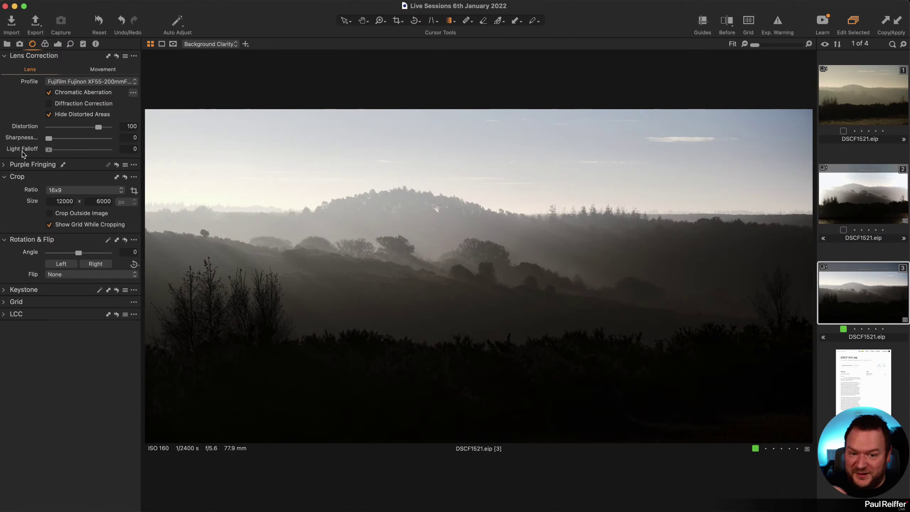
pyautogui.moveTo(49, 149); pyautogui.dragTo(104, 157)
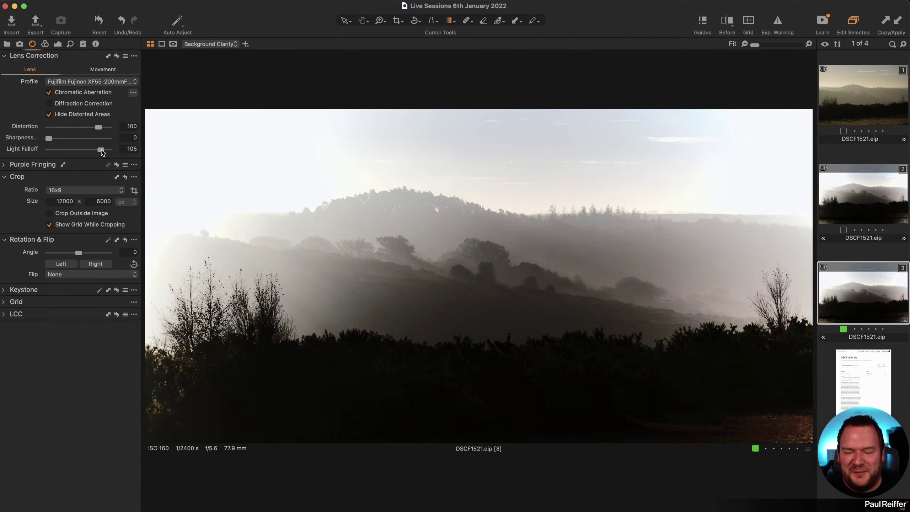
pyautogui.moveTo(101, 151); pyautogui.dragTo(64, 162)
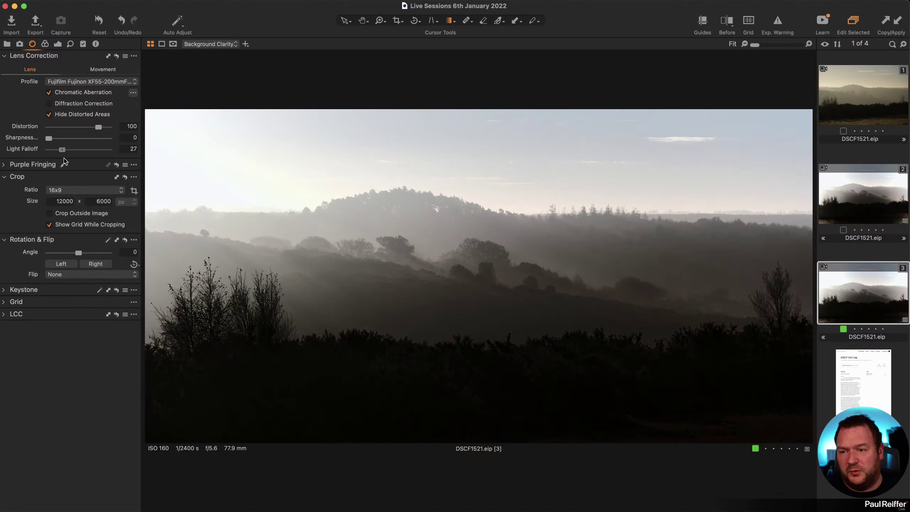
pyautogui.doubleClick(59, 148)
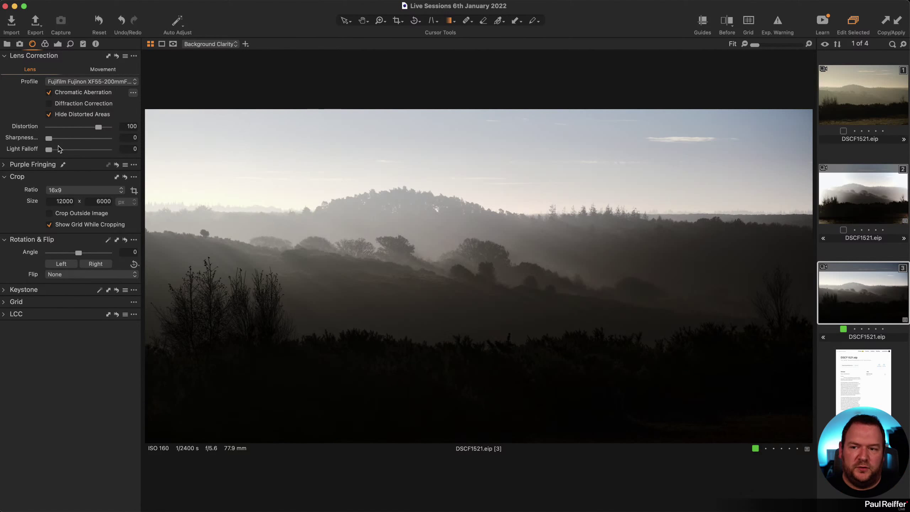
pyautogui.moveTo(49, 150); pyautogui.dragTo(66, 154)
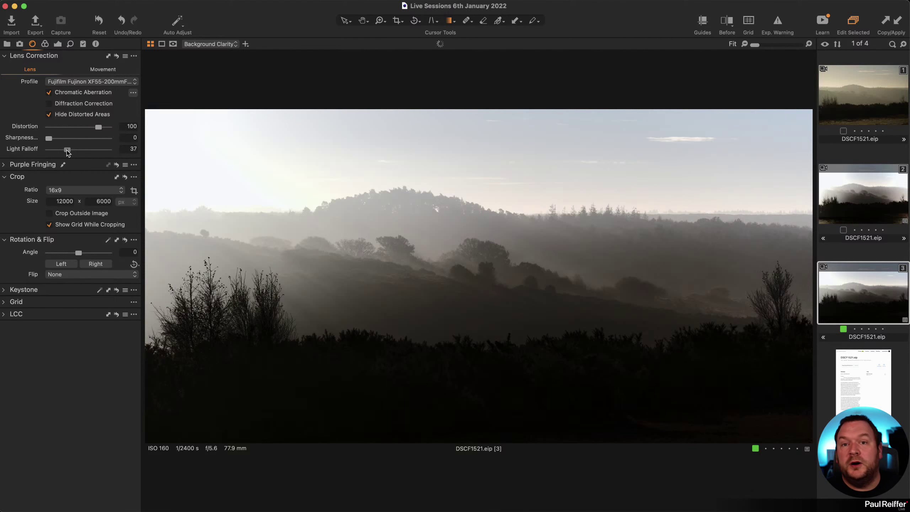
pyautogui.moveTo(66, 151); pyautogui.dragTo(102, 158)
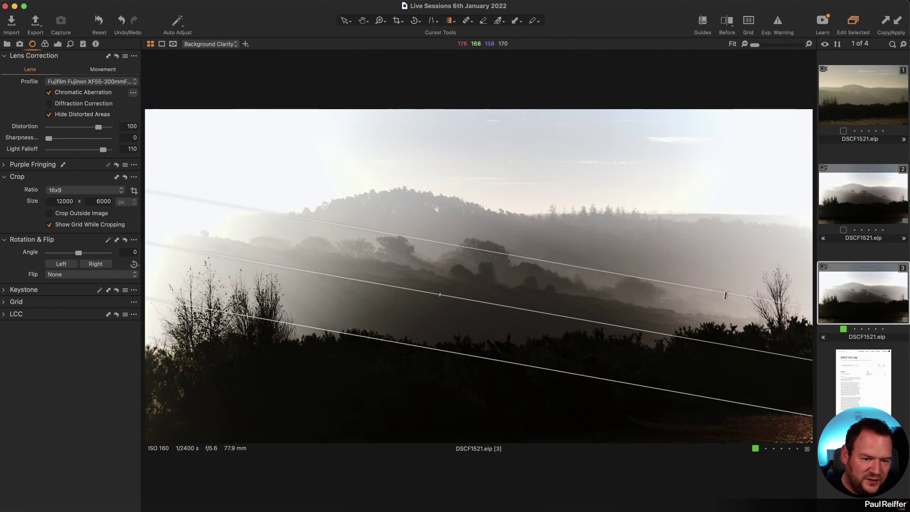
# - Set the vignetting method to Elliptic on Crop, and reset the vignetting amount to 0 after trying a positive amount
pyautogui.click(58, 44)
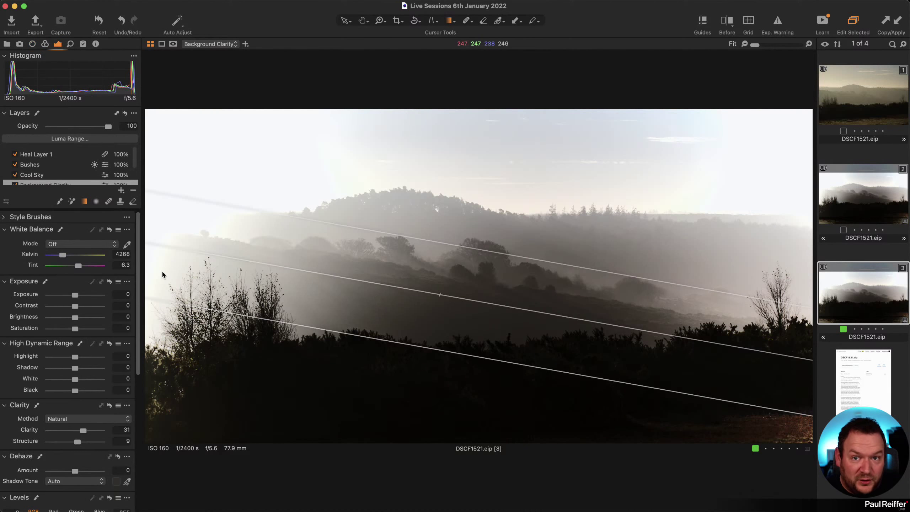
pyautogui.scroll(-5, 99, 371)
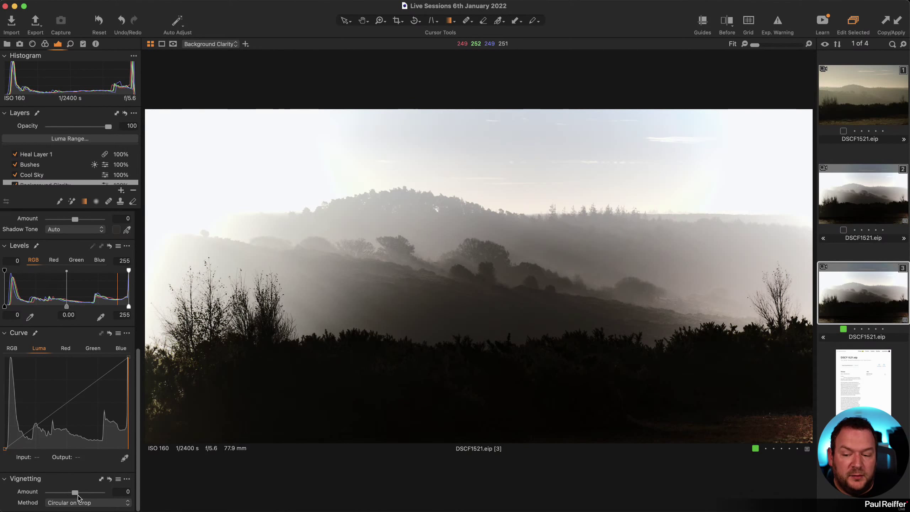
pyautogui.moveTo(75, 493)
pyautogui.mouseDown()
pyautogui.moveTo(87, 495)
pyautogui.moveTo(48, 494)
pyautogui.moveTo(93, 496)
pyautogui.mouseUp()
pyautogui.doubleClick(92, 495)
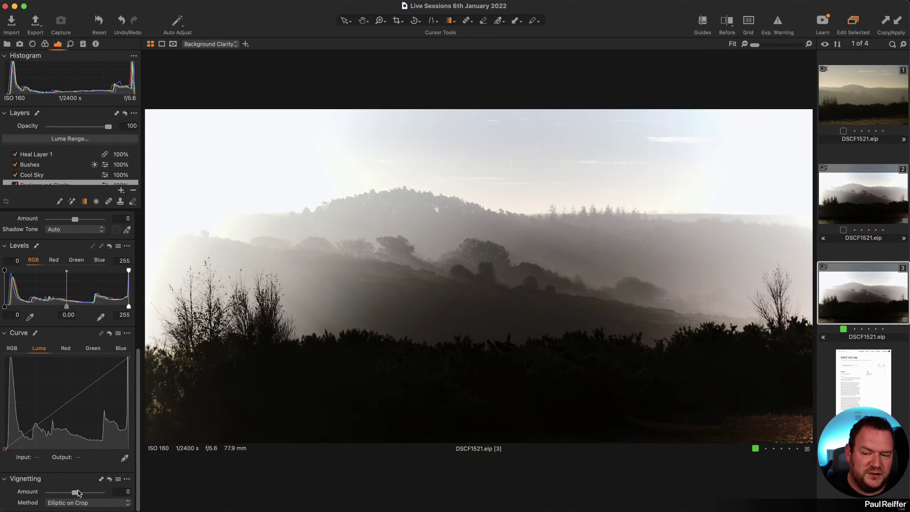
# - Reduce the third variant's lens light falloff correction to 20
pyautogui.click(32, 44)
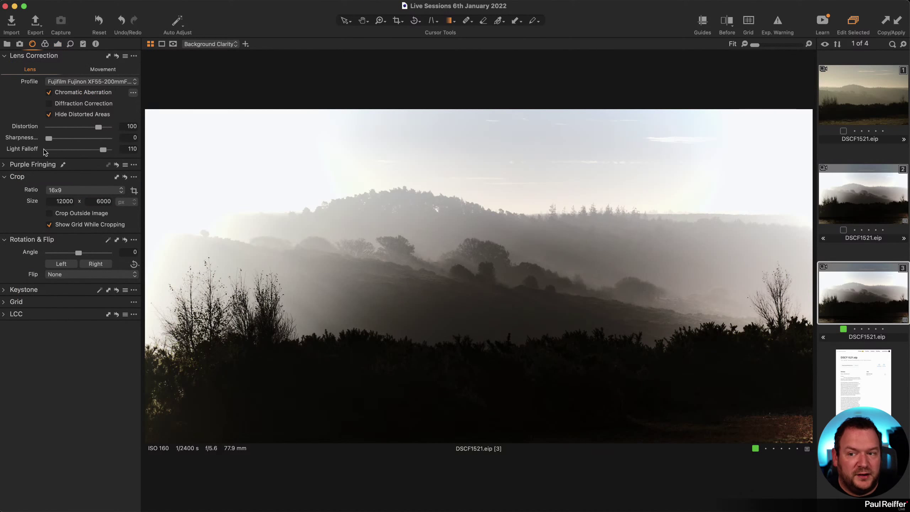
pyautogui.moveTo(103, 152); pyautogui.dragTo(60, 153)
# - Examine the hillside above the dark bushes close up, along with the Background Clarity layer's tonal and clarity adjustments
pyautogui.moveTo(672, 332)
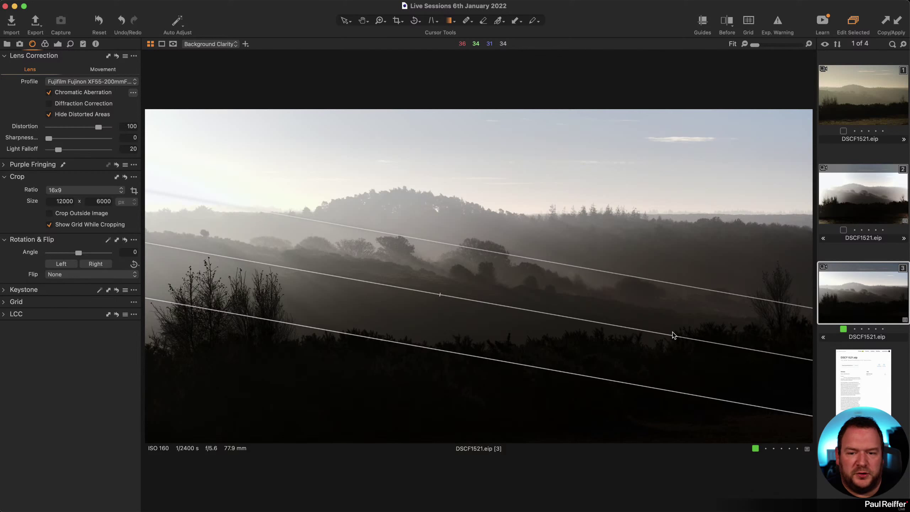
pyautogui.press('z')
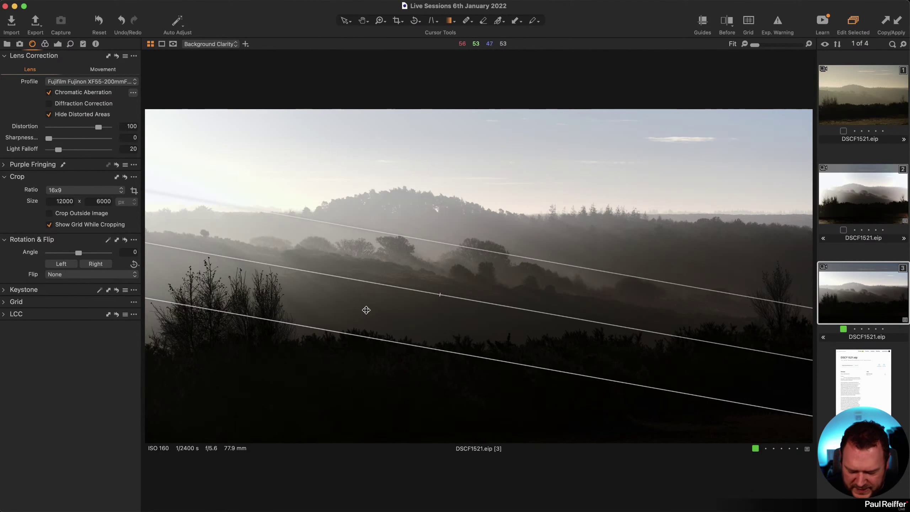
pyautogui.moveTo(298, 262); pyautogui.dragTo(411, 356)
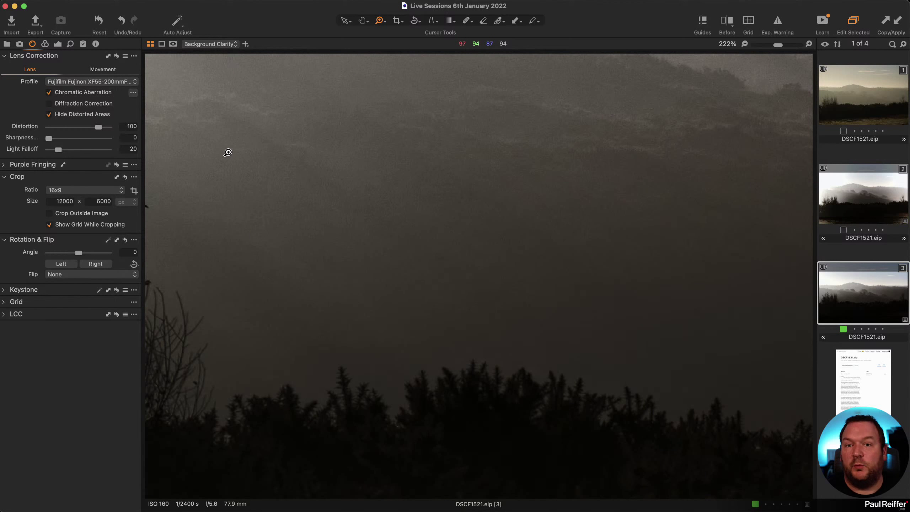
pyautogui.click(57, 44)
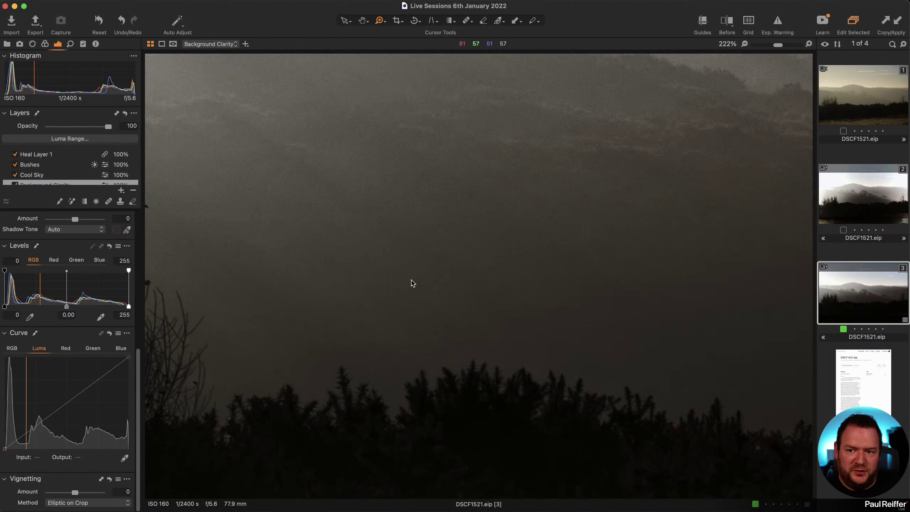
pyautogui.scroll(10, 85, 303)
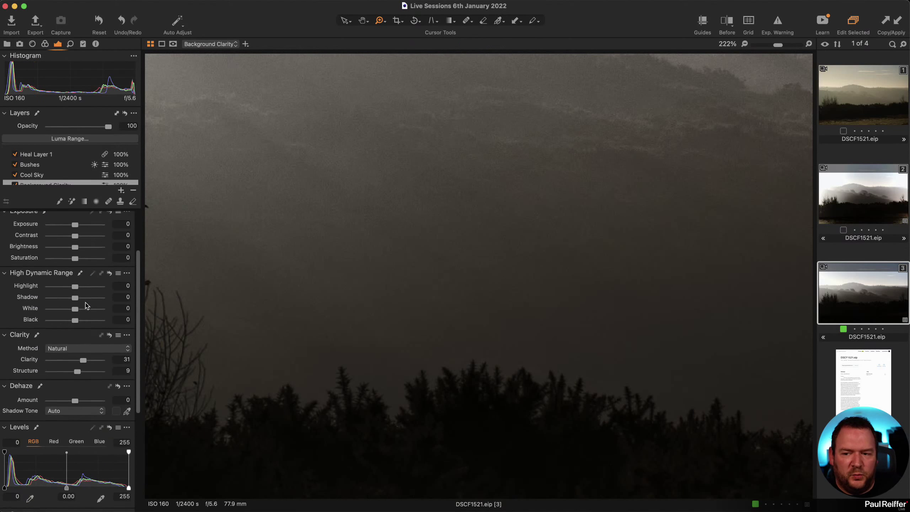
# - Examine the sharpening, noise reduction and film grain settings on each of the third variant's layers, including Background, Background Clarity, Bushes and Cool Sky
pyautogui.click(70, 44)
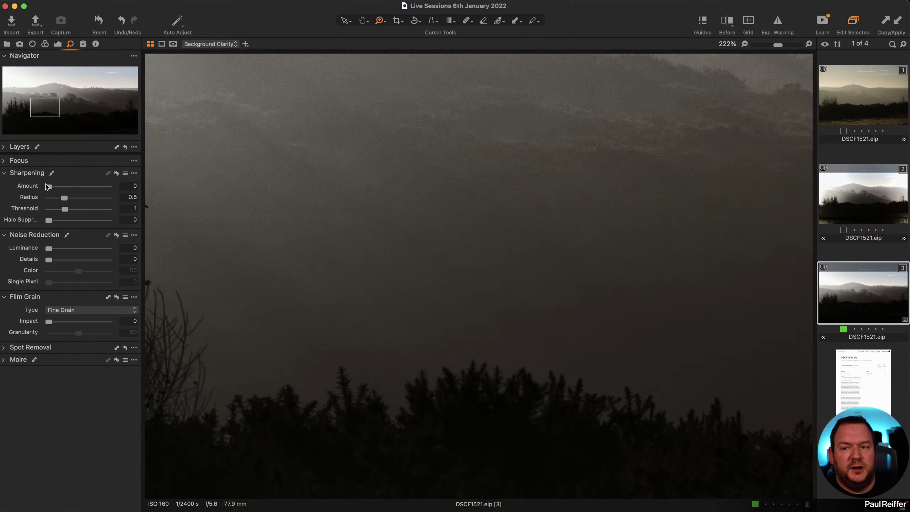
pyautogui.click(3, 147)
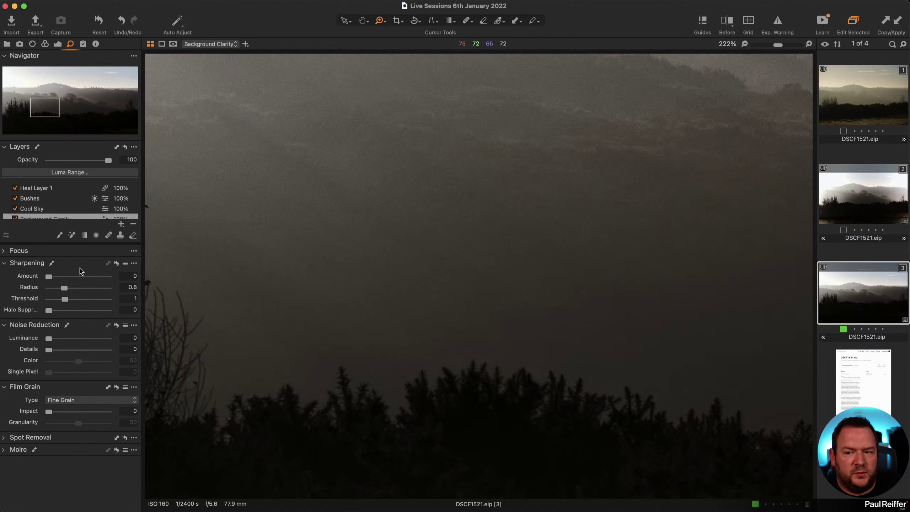
pyautogui.scroll(2, 78, 203)
pyautogui.click(66, 209)
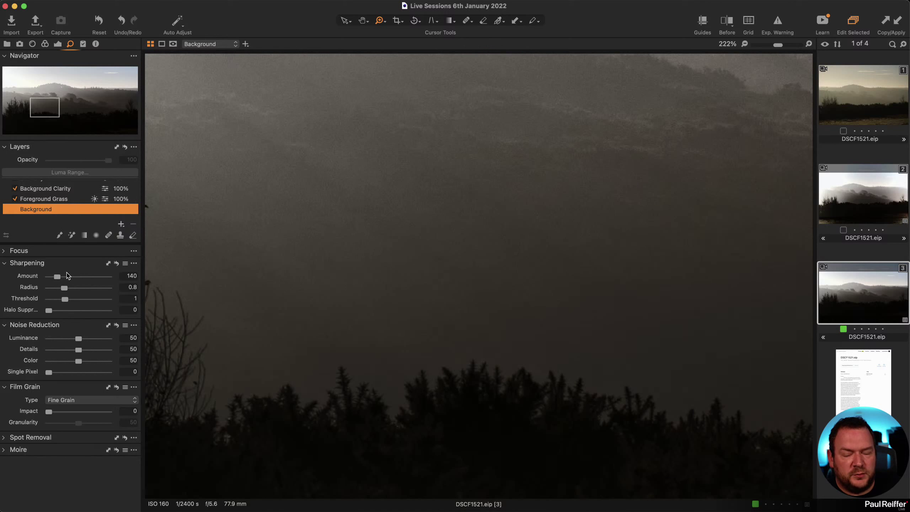
pyautogui.click(60, 199)
pyautogui.click(59, 189)
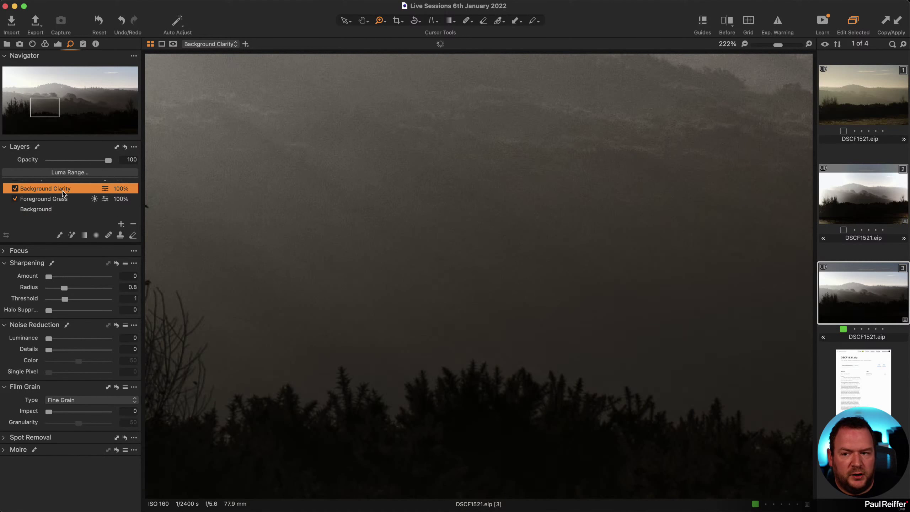
pyautogui.scroll(2, 57, 193)
pyautogui.click(50, 198)
pyautogui.click(52, 187)
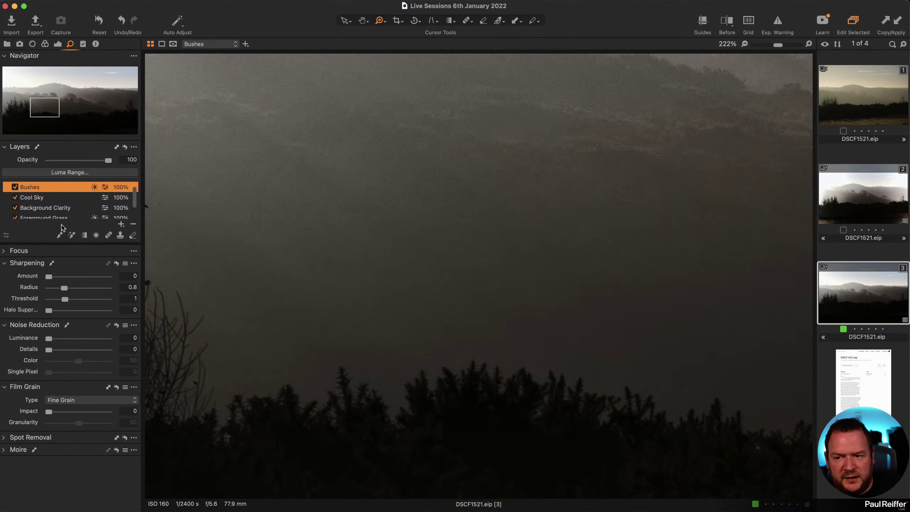
pyautogui.scroll(1, 45, 196)
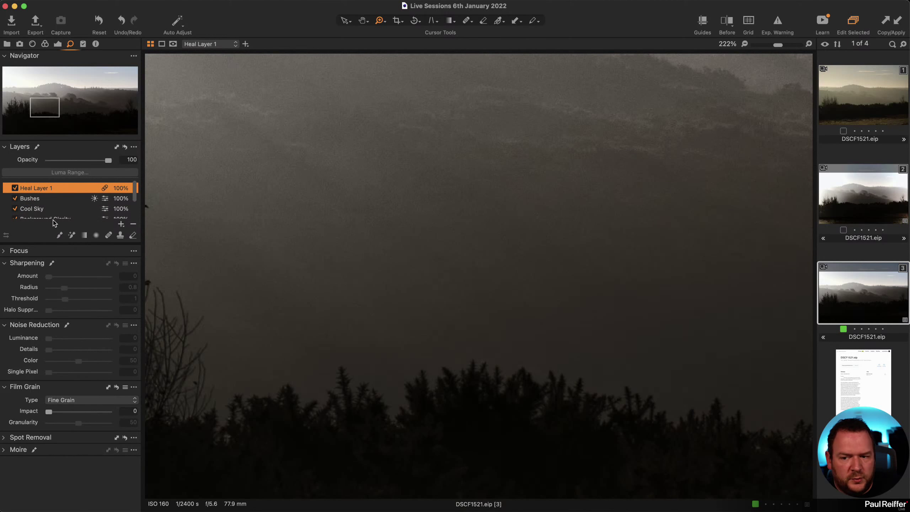
pyautogui.click(56, 209)
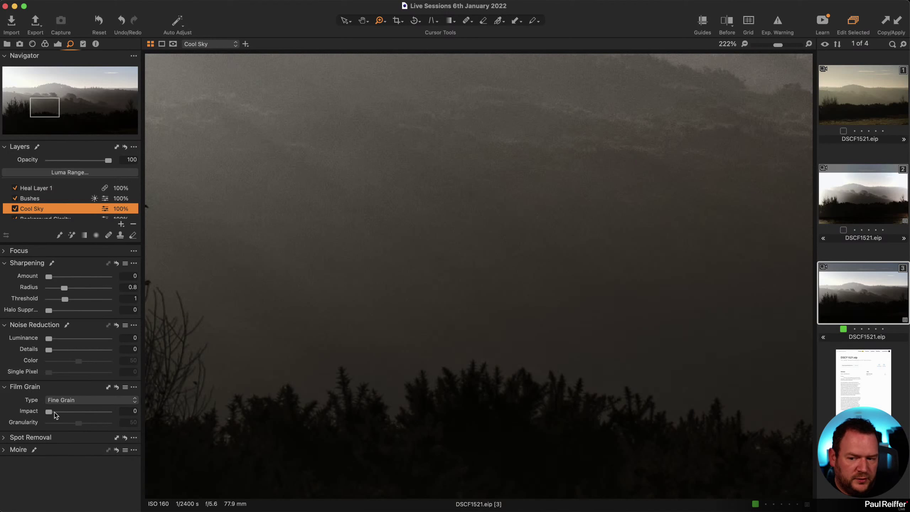
pyautogui.scroll(-1, 62, 212)
pyautogui.scroll(-2, 63, 212)
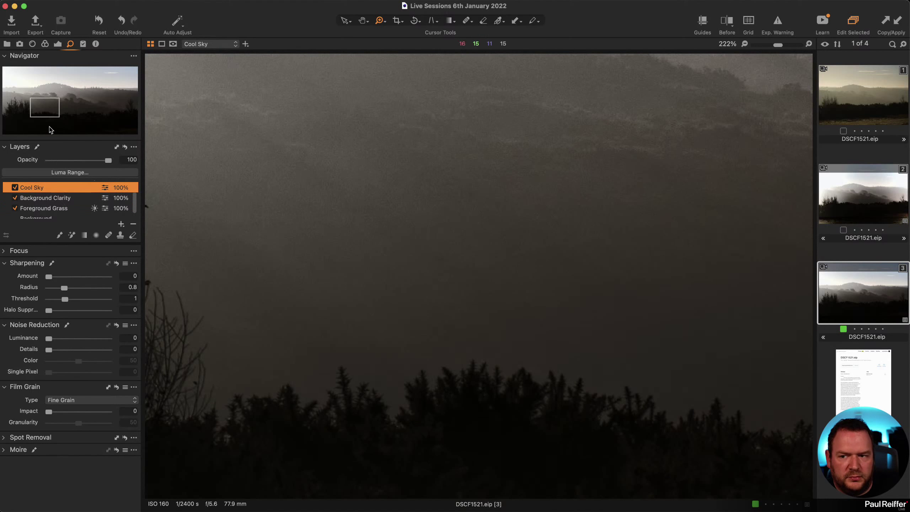
# - Try the Background layer's Structure at 100, and reset it to 0
pyautogui.click(58, 44)
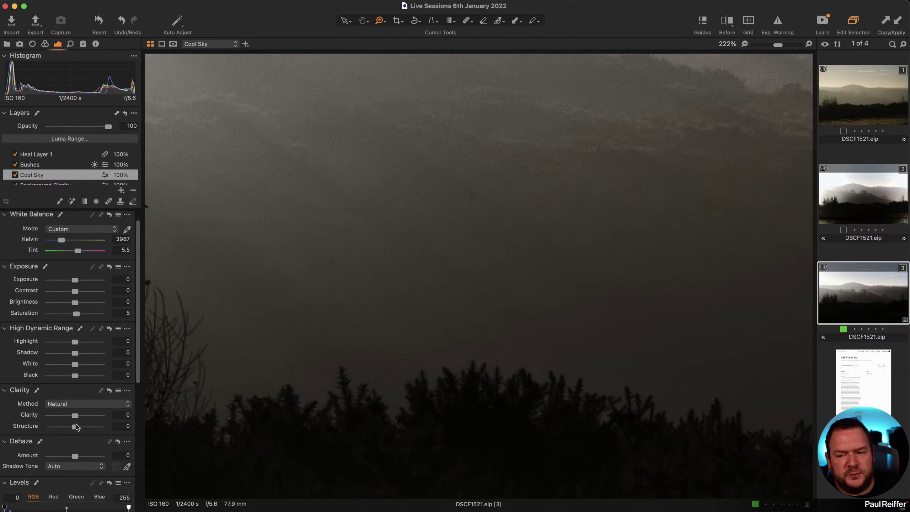
pyautogui.scroll(-3, 61, 169)
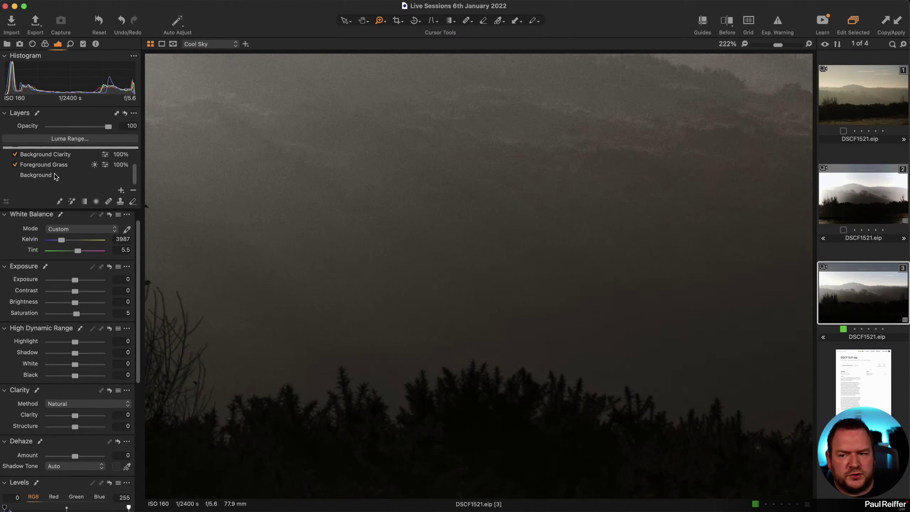
pyautogui.click(60, 175)
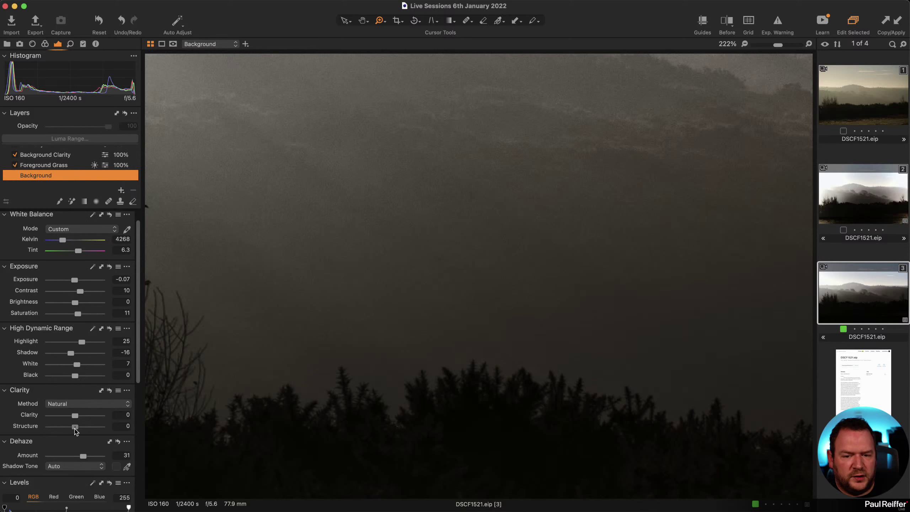
pyautogui.moveTo(75, 427); pyautogui.dragTo(101, 426)
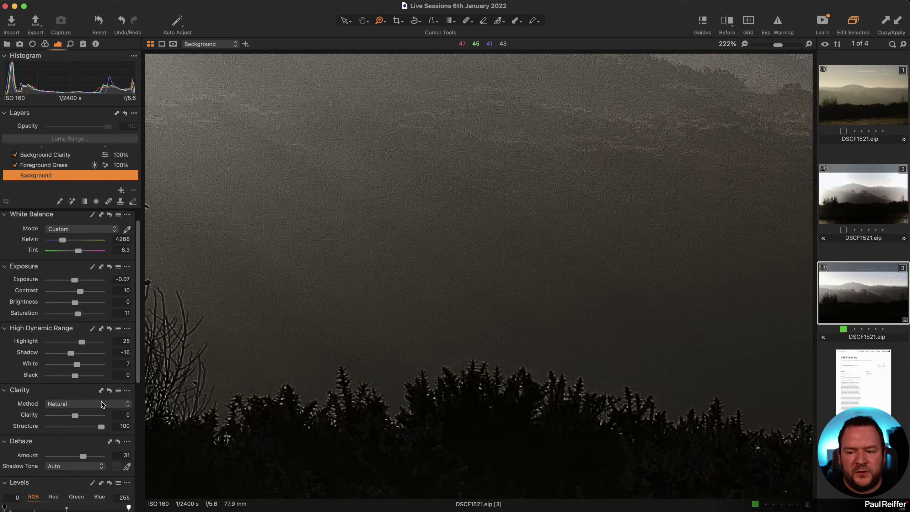
pyautogui.doubleClick(100, 427)
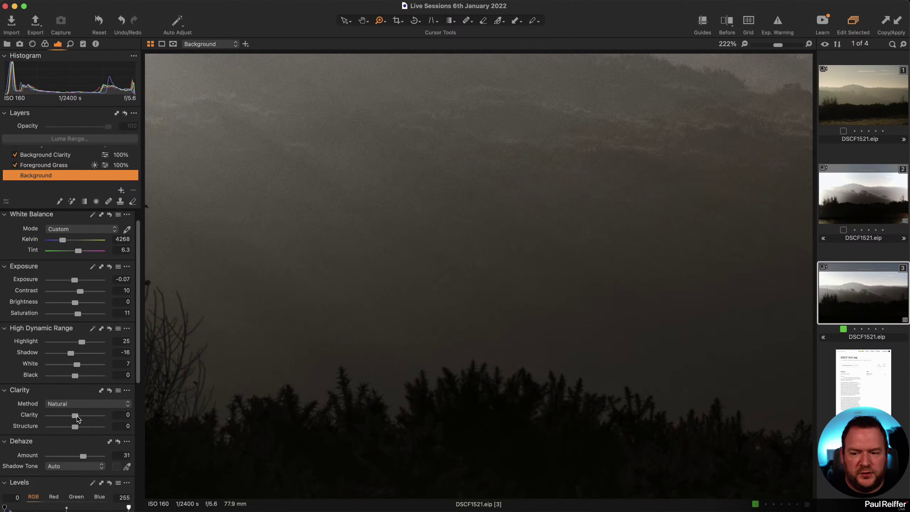
# - Try the Background layer's Clarity at 75 on the close-up and the wider view, and reset it to 0
pyautogui.moveTo(75, 415); pyautogui.dragTo(94, 417)
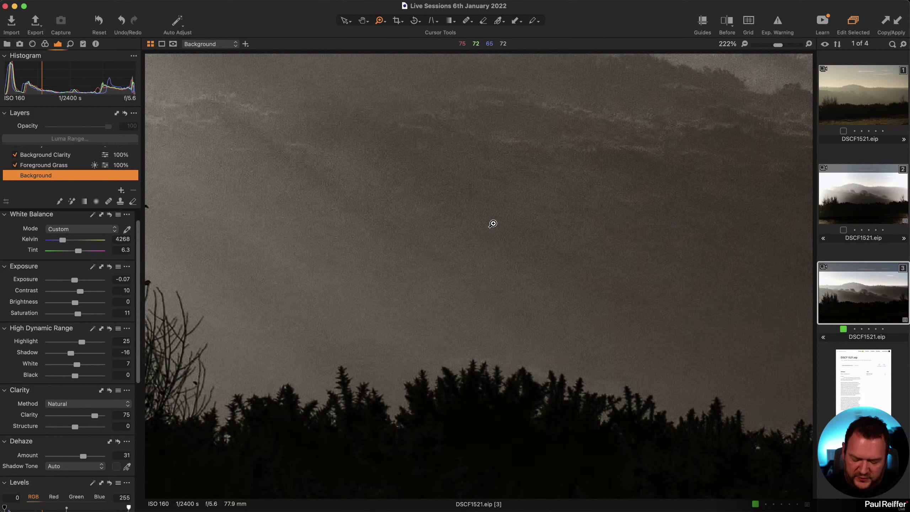
pyautogui.click(473, 264)
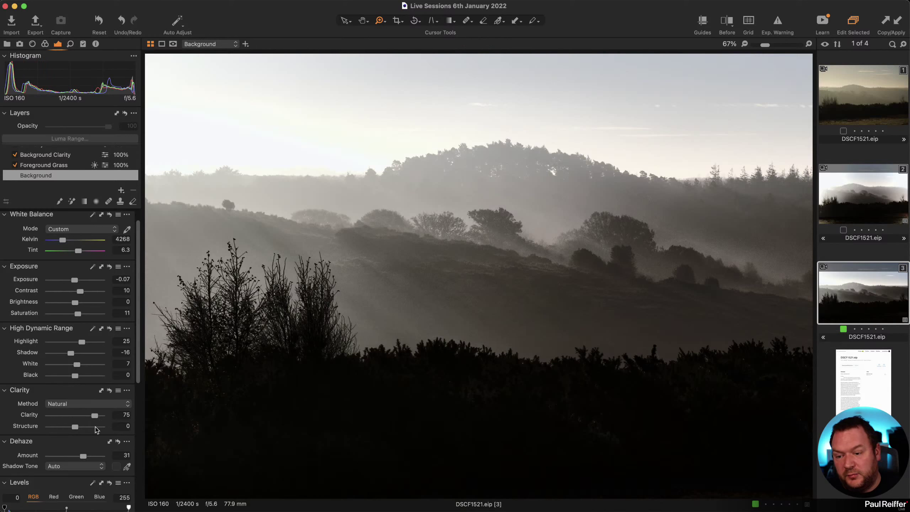
pyautogui.doubleClick(94, 415)
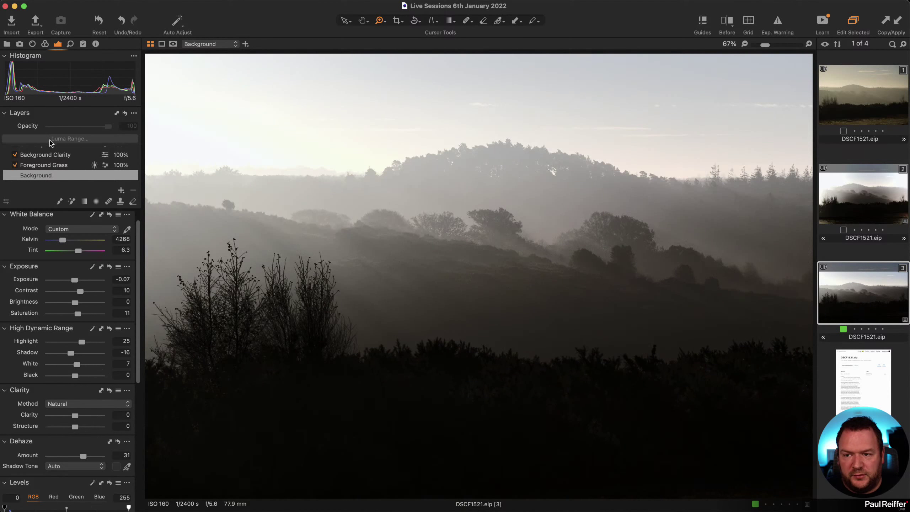
# - Examine the tonal, clarity and dehaze adjustments of the layers from Foreground Grass up to Heal Layer 1, and return to the Background layer
pyautogui.click(67, 166)
pyautogui.scroll(3, 66, 169)
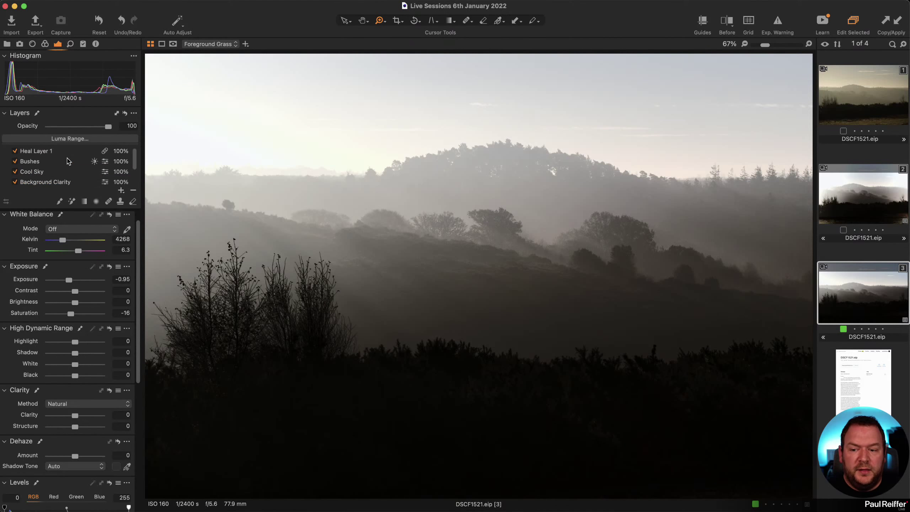
pyautogui.click(56, 182)
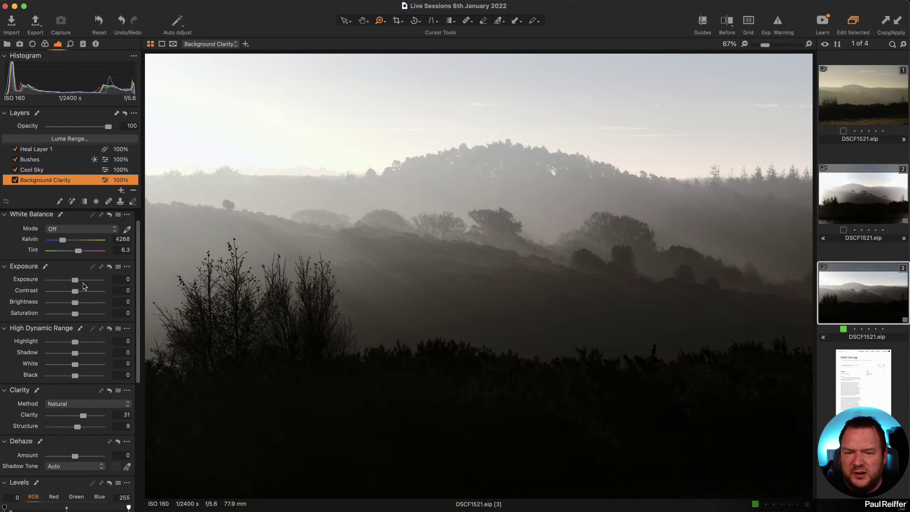
pyautogui.click(66, 171)
pyautogui.click(51, 158)
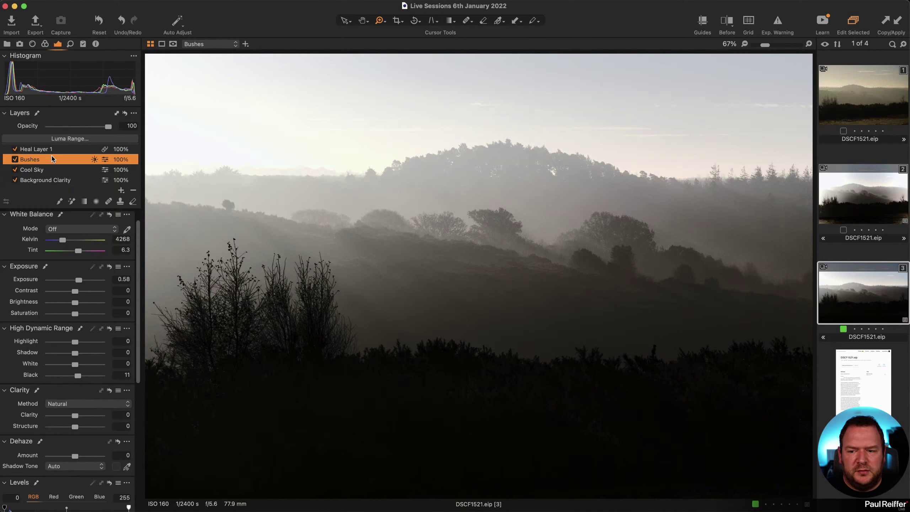
pyautogui.click(49, 156)
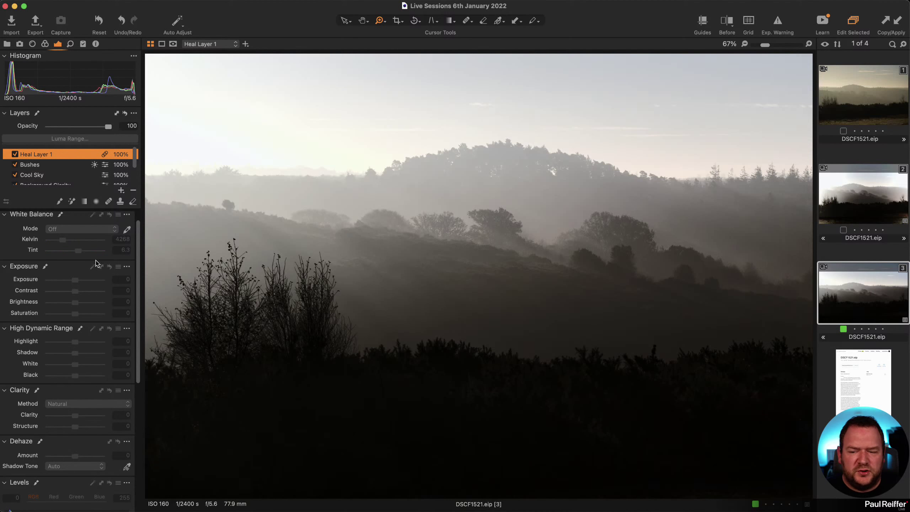
pyautogui.scroll(-3, 65, 169)
pyautogui.click(65, 171)
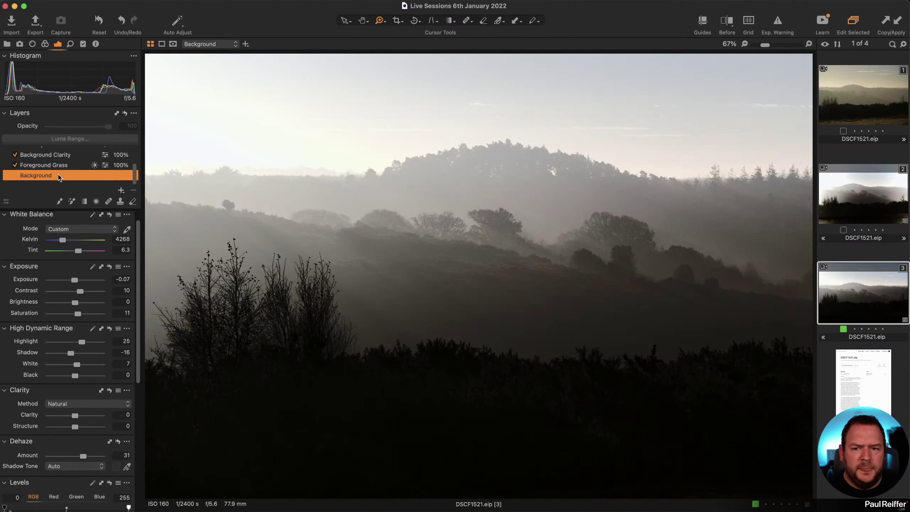
# - Compare the misty hillside before and after the edits in a split view at 200%, with the divider near the bare branches
pyautogui.click(373, 302)
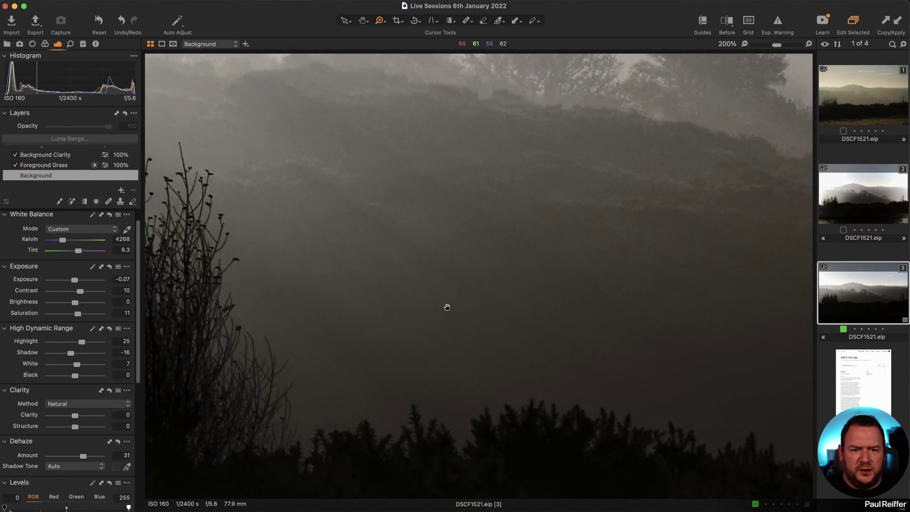
pyautogui.press('y')
pyautogui.moveTo(472, 281); pyautogui.dragTo(214, 275)
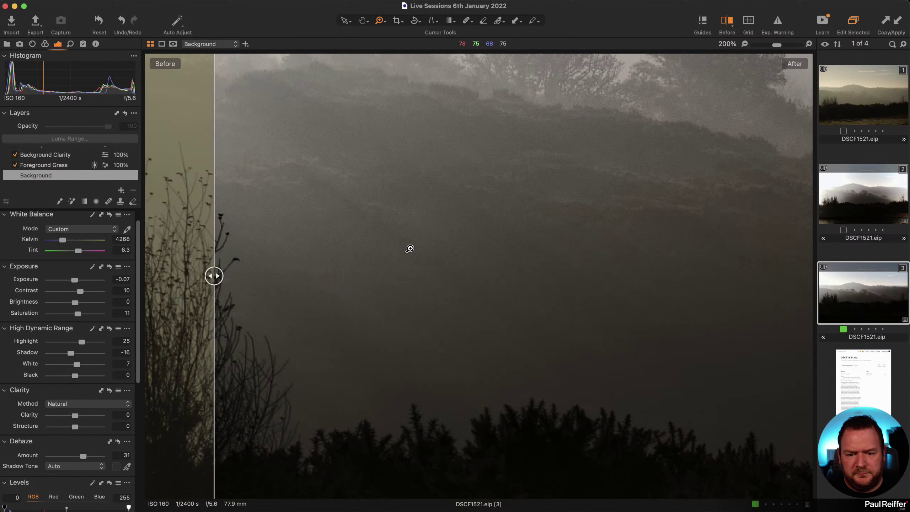
# - Check the Background layer's RGB and Luma curves, try the hillside with the curve reset, and undo the reset
pyautogui.scroll(-10, 63, 337)
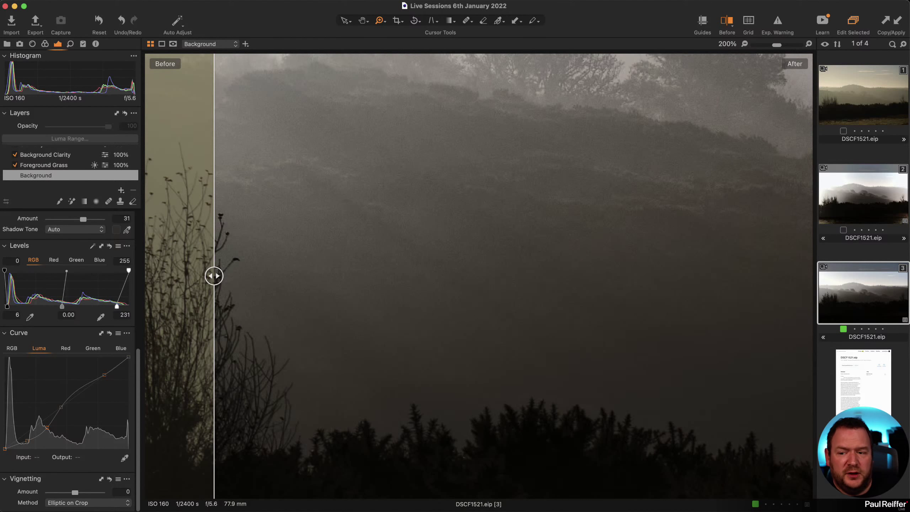
pyautogui.click(11, 349)
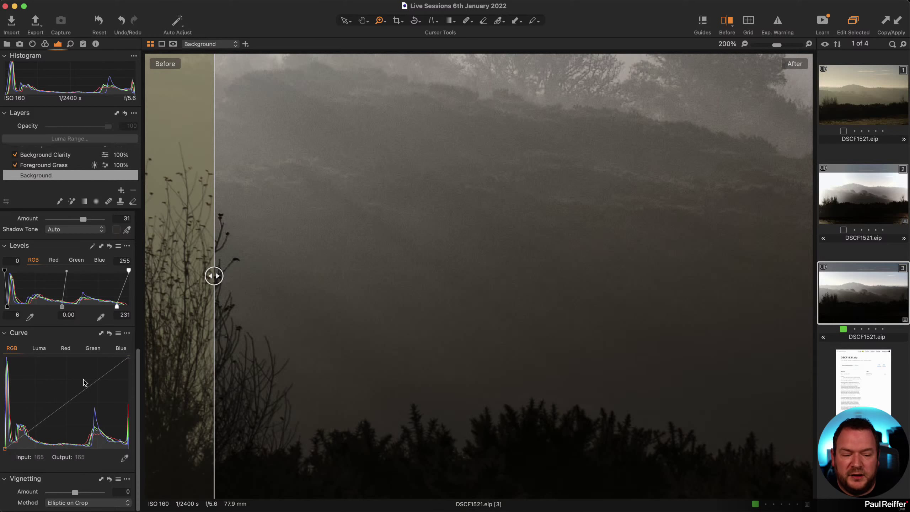
pyautogui.click(39, 349)
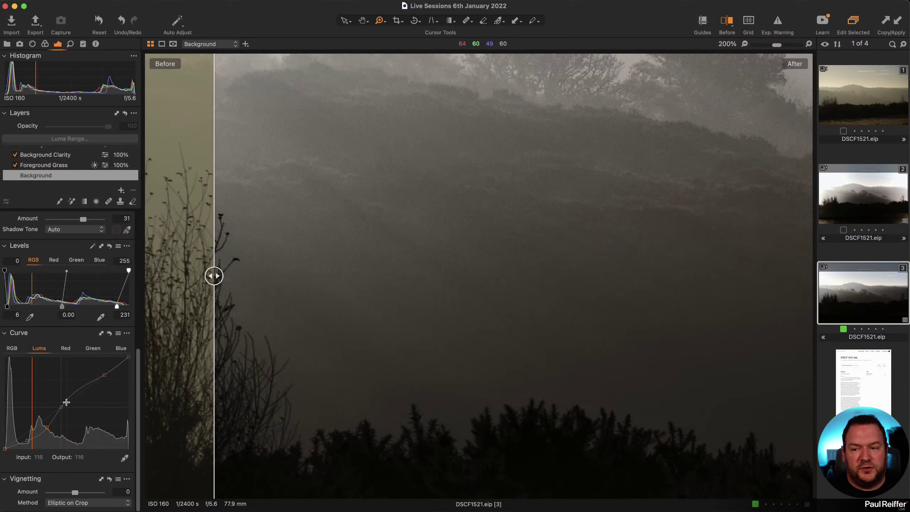
pyautogui.click(110, 334)
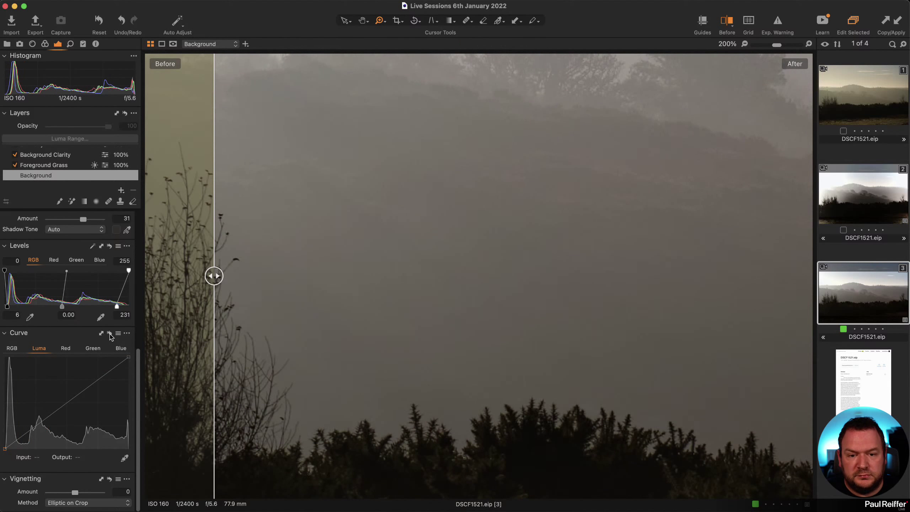
pyautogui.press('super+z')
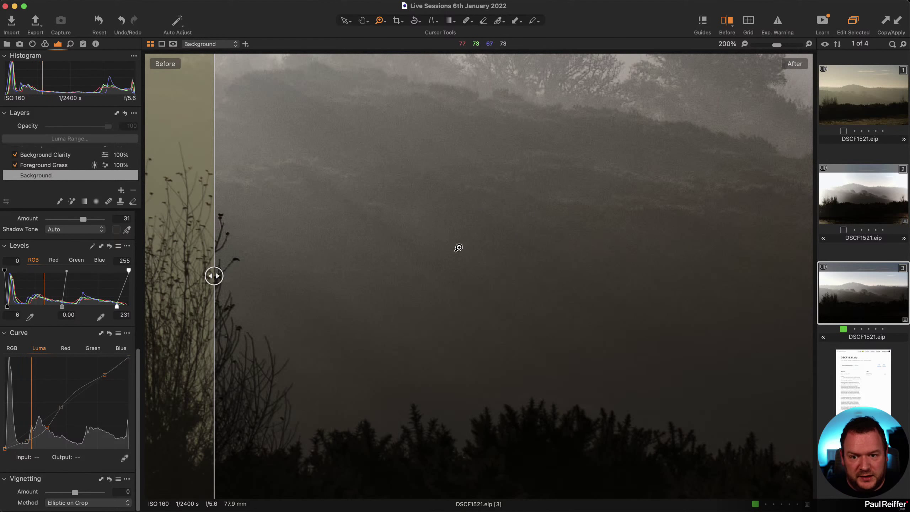
# - Lift the shadow part of the Background layer's Luma curve and add a point between its midtone and highlight points
pyautogui.moveTo(27, 440); pyautogui.dragTo(45, 424)
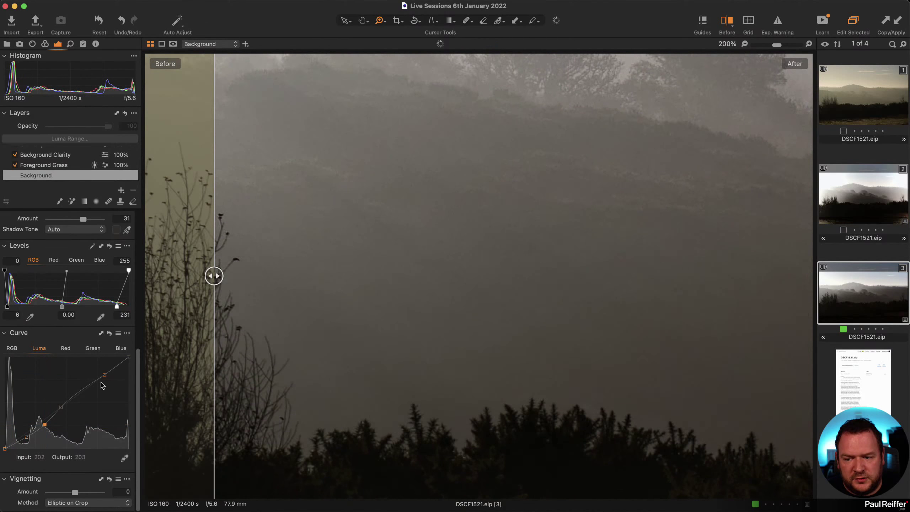
pyautogui.click(79, 392)
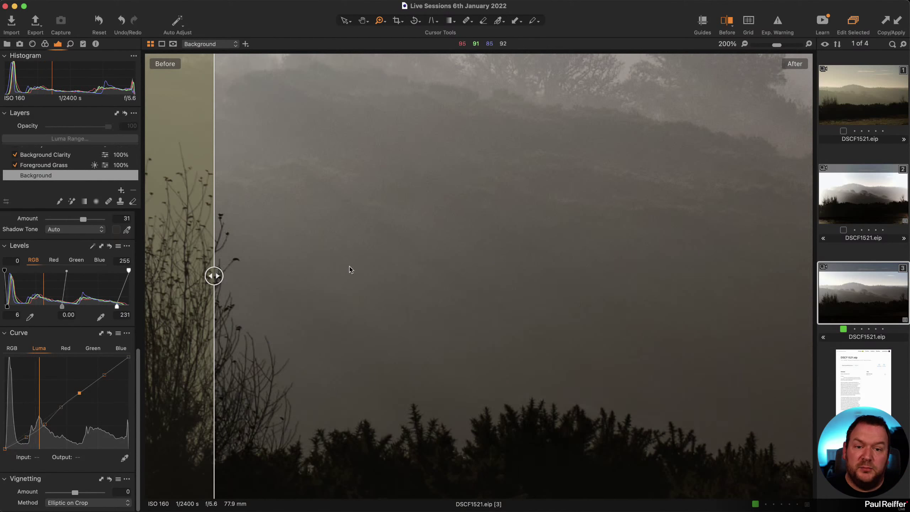
# - Set the second variant's lens light falloff correction to 27
pyautogui.click(851, 207)
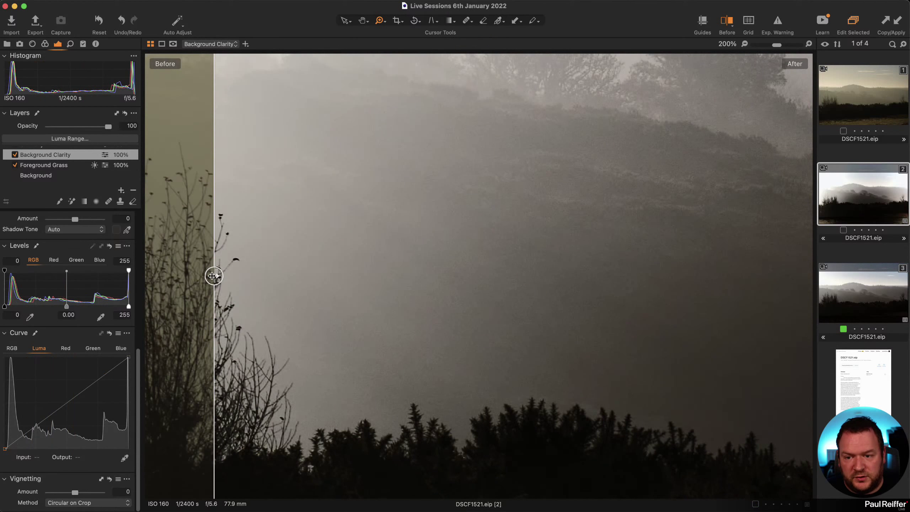
pyautogui.click(33, 44)
pyautogui.moveTo(100, 153); pyautogui.dragTo(61, 149)
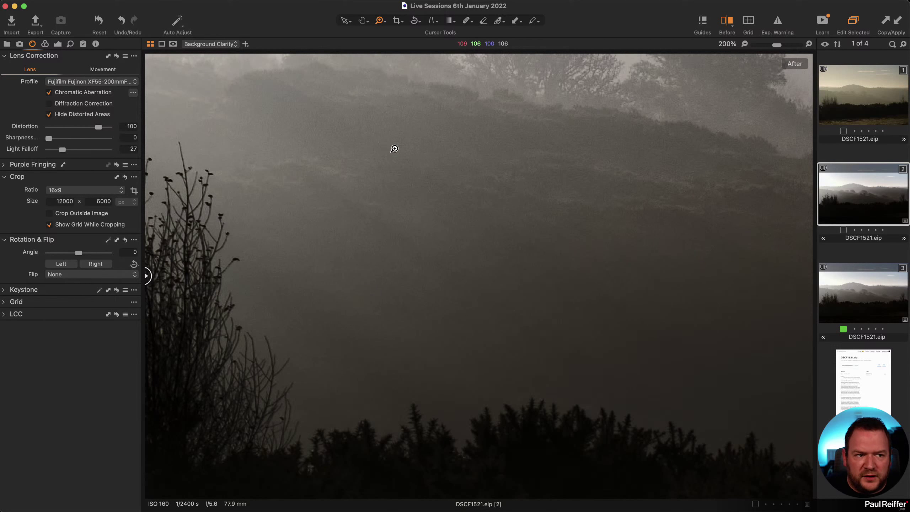
# - Set the Background layer's Natural clarity to 26 on the third variant of the misty landscape
pyautogui.click(862, 292)
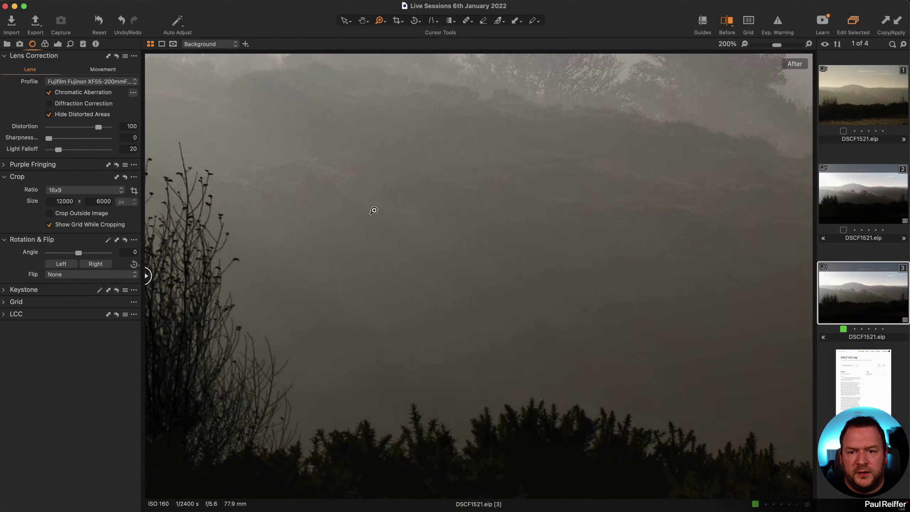
pyautogui.click(58, 43)
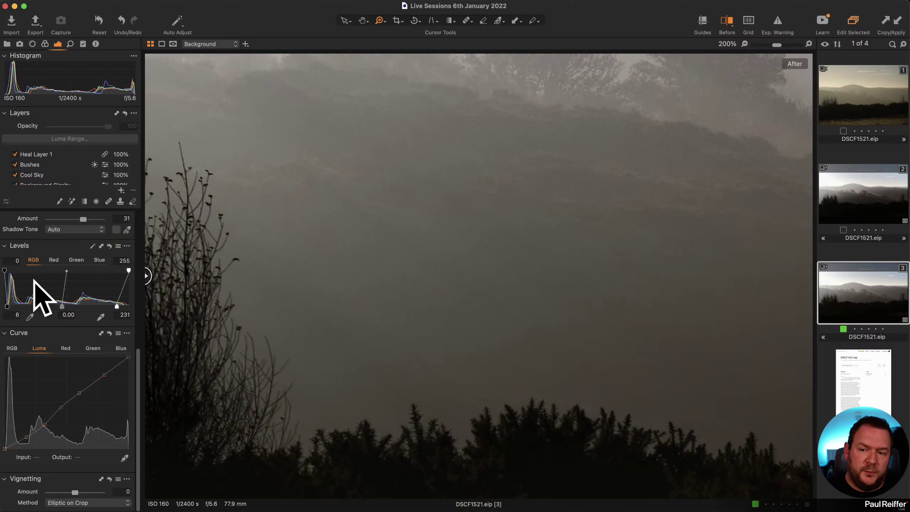
pyautogui.scroll(5, 90, 284)
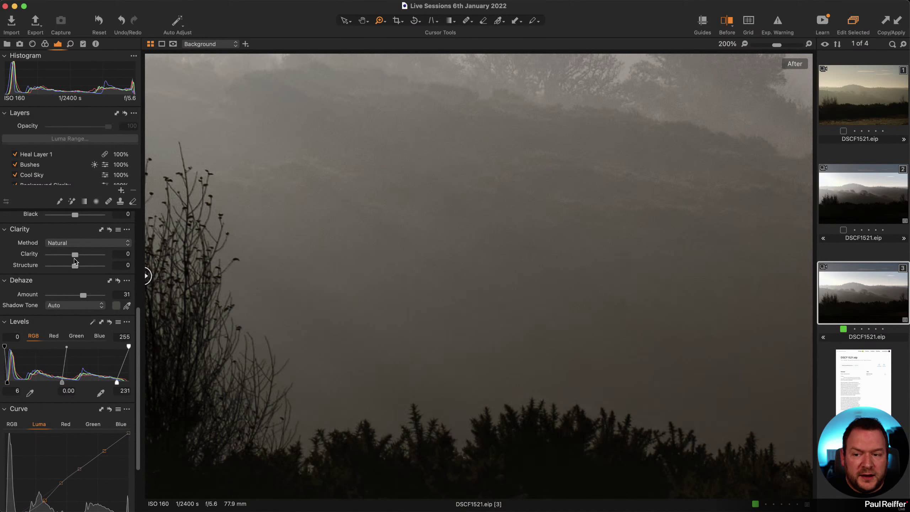
pyautogui.moveTo(75, 255); pyautogui.dragTo(82, 257)
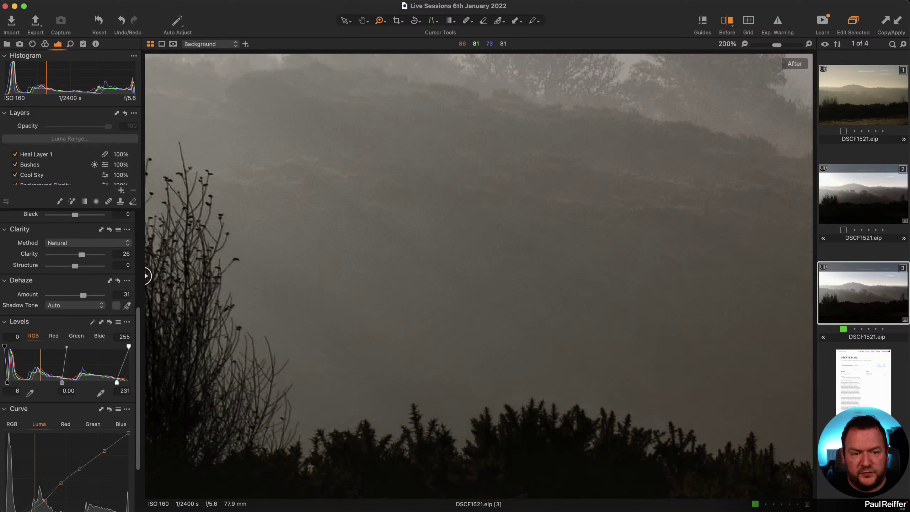
# - Compare the hillside texture of the second and third variants side by side at 400%, and check the second variant's Background layer
pyautogui.click(873, 205)
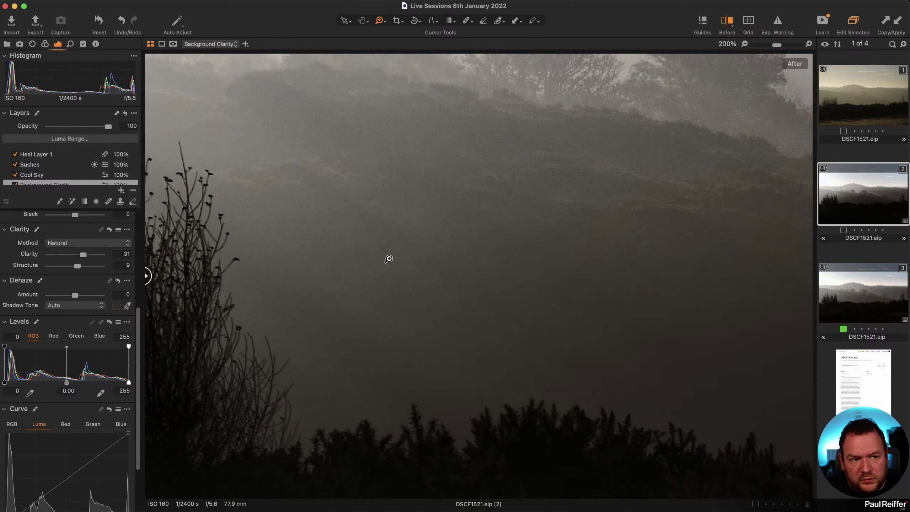
pyautogui.click(351, 205)
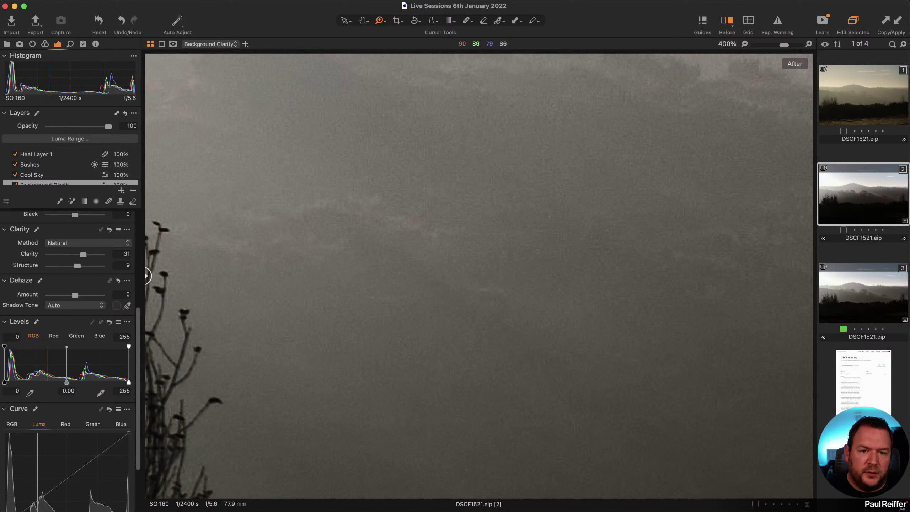
pyautogui.keyDown('super'); pyautogui.click(882, 289); pyautogui.keyUp('super')
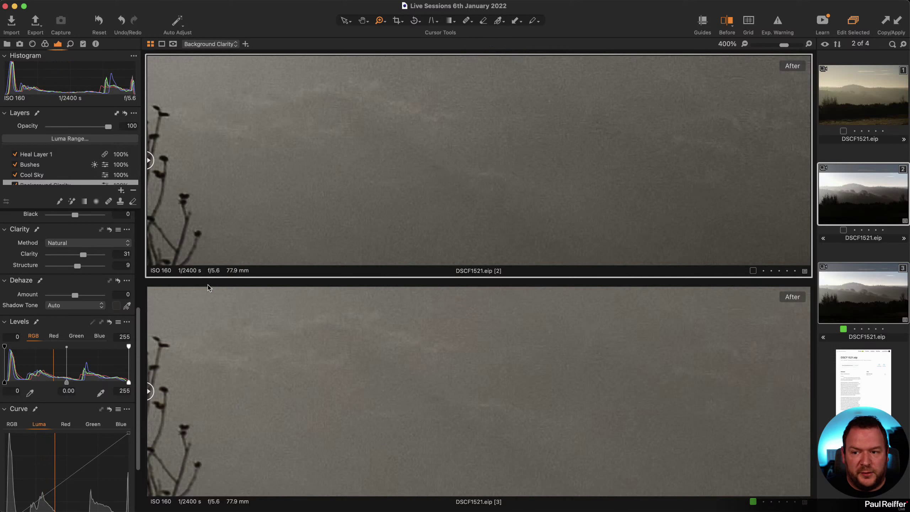
pyautogui.scroll(-2, 104, 183)
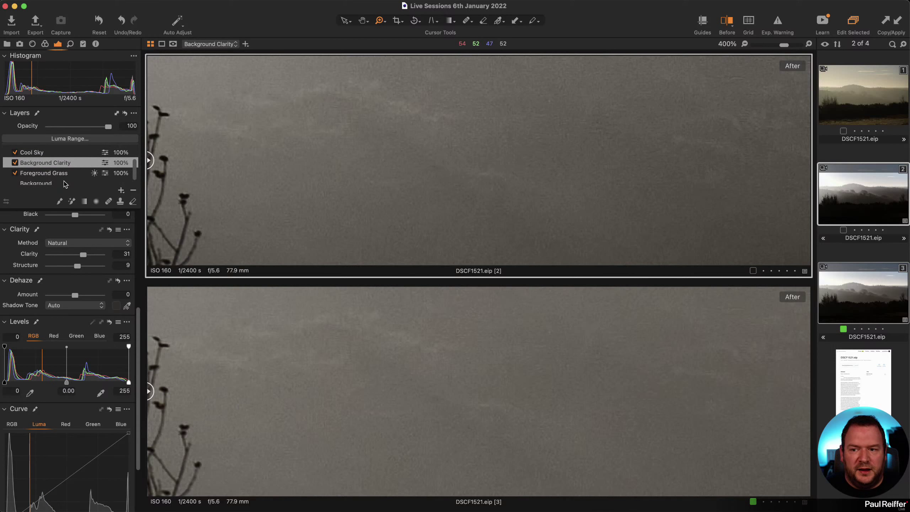
pyautogui.click(65, 183)
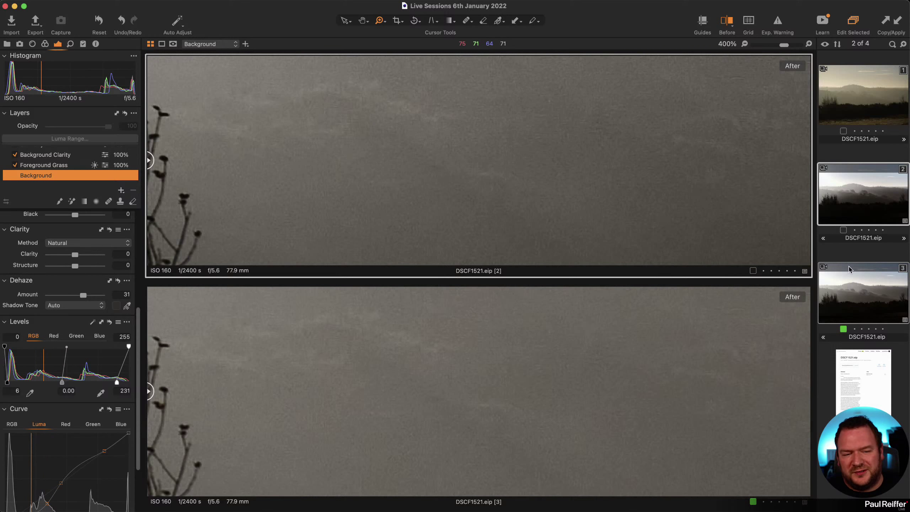
pyautogui.click(862, 294)
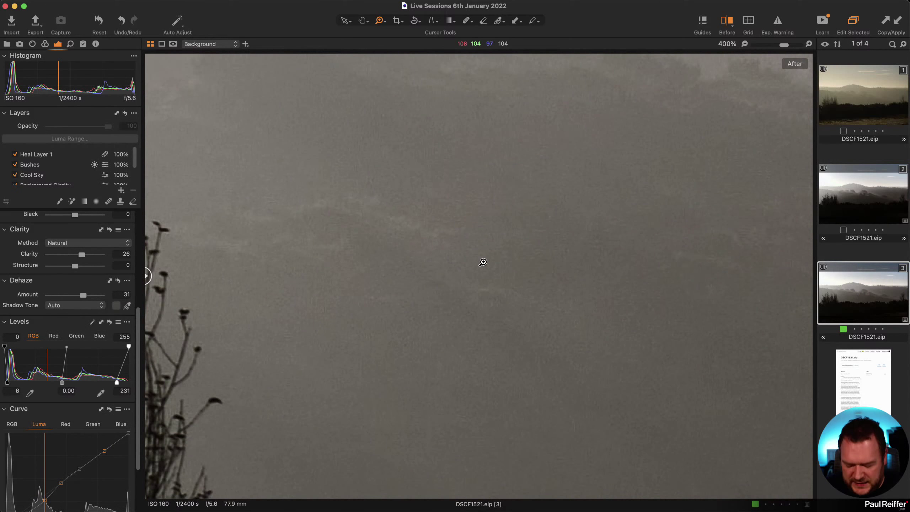
# - Set the third variant's RGB levels to a highlight input of 245 and a midtone of -0.08, viewing the whole photo
pyautogui.press('super+0')
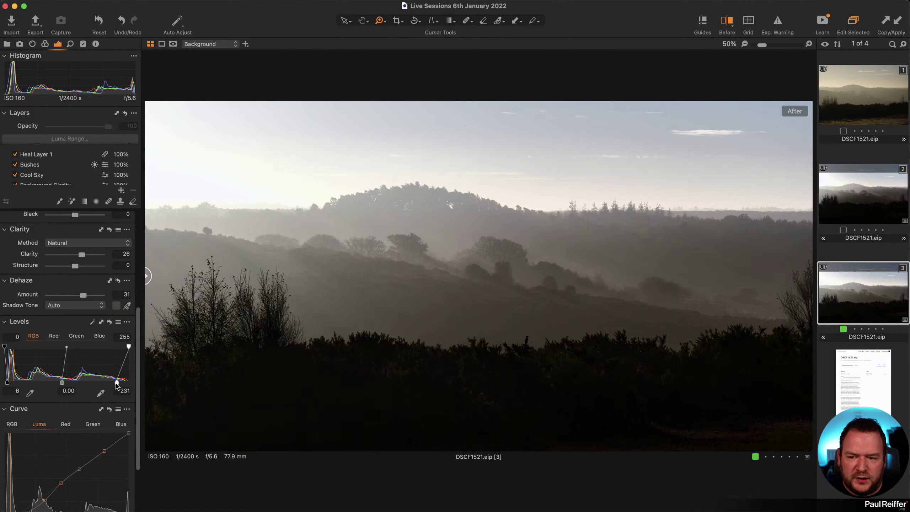
pyautogui.moveTo(116, 382); pyautogui.dragTo(124, 383)
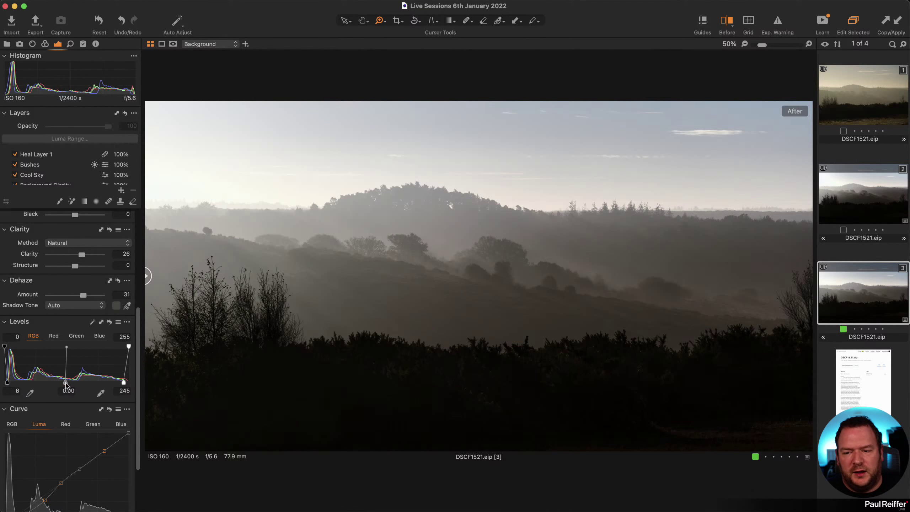
pyautogui.moveTo(65, 382); pyautogui.dragTo(69, 384)
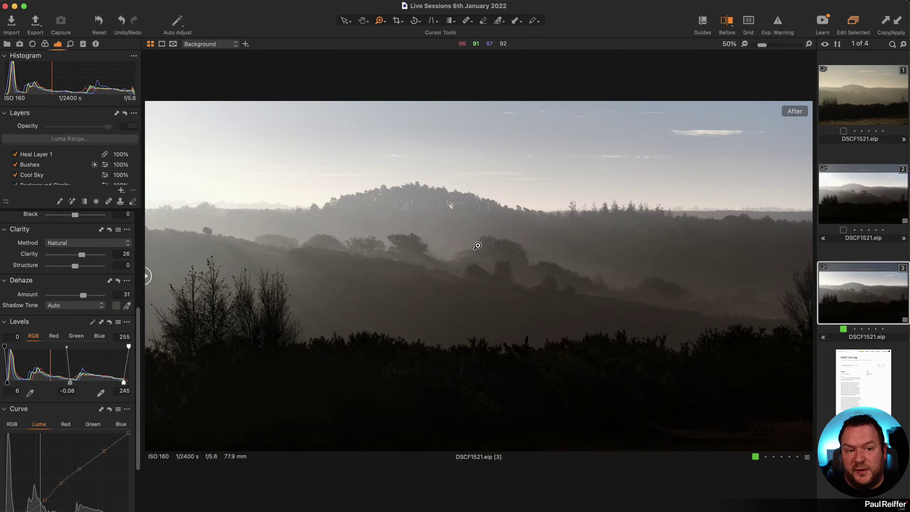
pyautogui.scroll(-5, 77, 422)
pyautogui.scroll(-1, 77, 423)
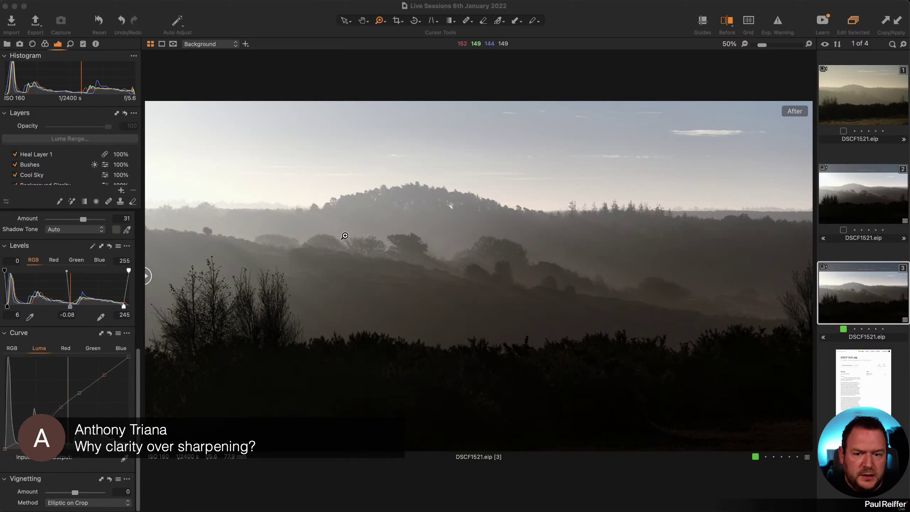
# - Inspect the third variant's misty hillside and trees at 139%, and compare the full photo with the first variant
pyautogui.moveTo(285, 226); pyautogui.dragTo(525, 376)
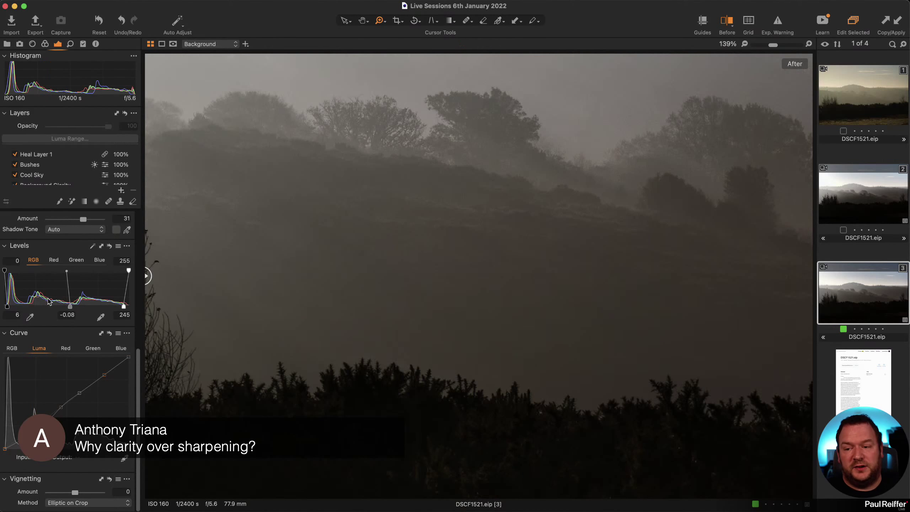
pyautogui.scroll(4, 86, 240)
pyautogui.scroll(2, 86, 244)
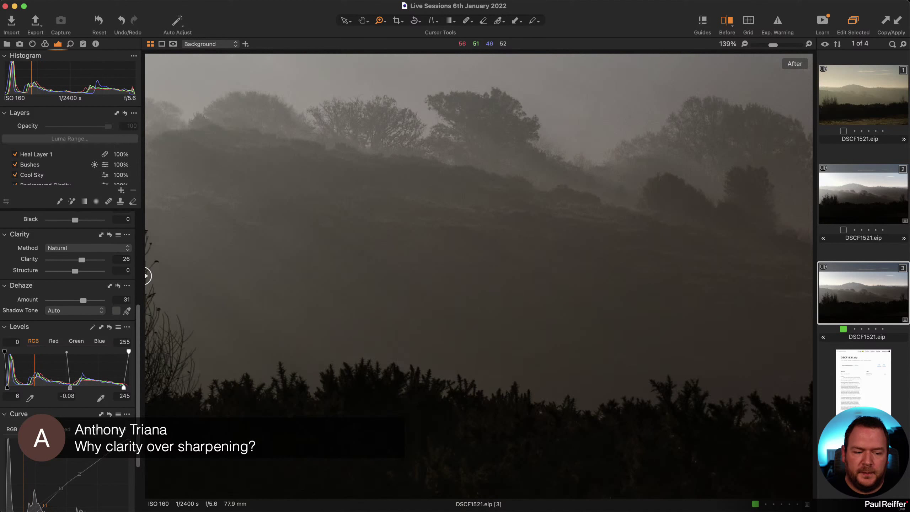
pyautogui.keyDown('alt'); pyautogui.click(612, 315); pyautogui.keyUp('alt')
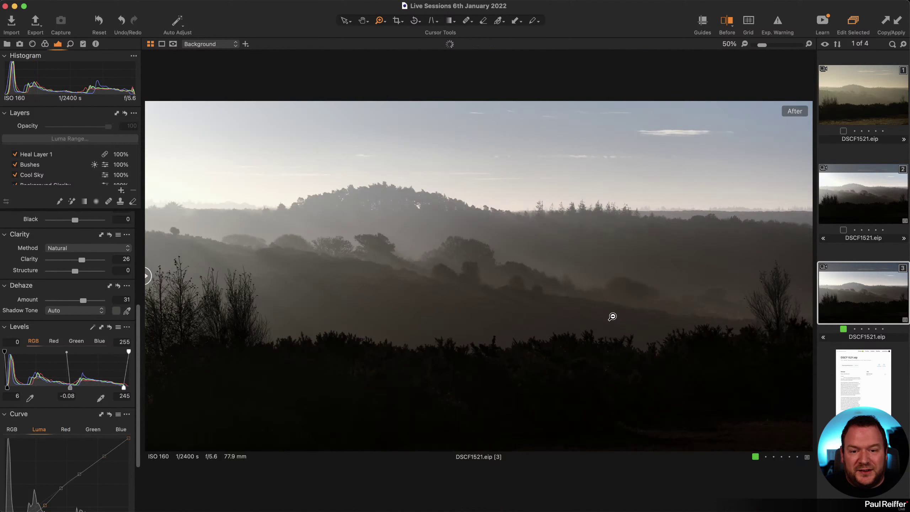
pyautogui.click(866, 94)
pyautogui.click(863, 295)
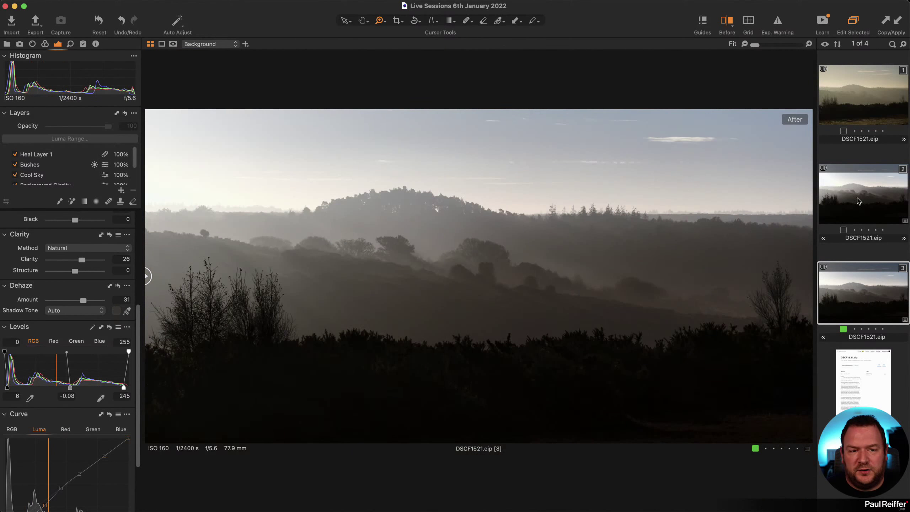
# - Warm the third variant's Background white balance to 4492 Kelvin with tint 8, and compare it with the second variant
pyautogui.scroll(5, 85, 244)
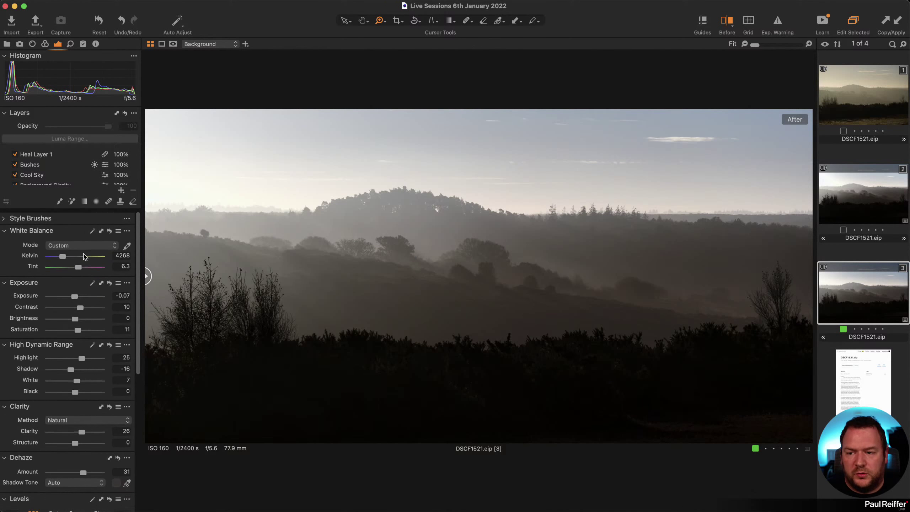
pyautogui.scroll(-3, 40, 161)
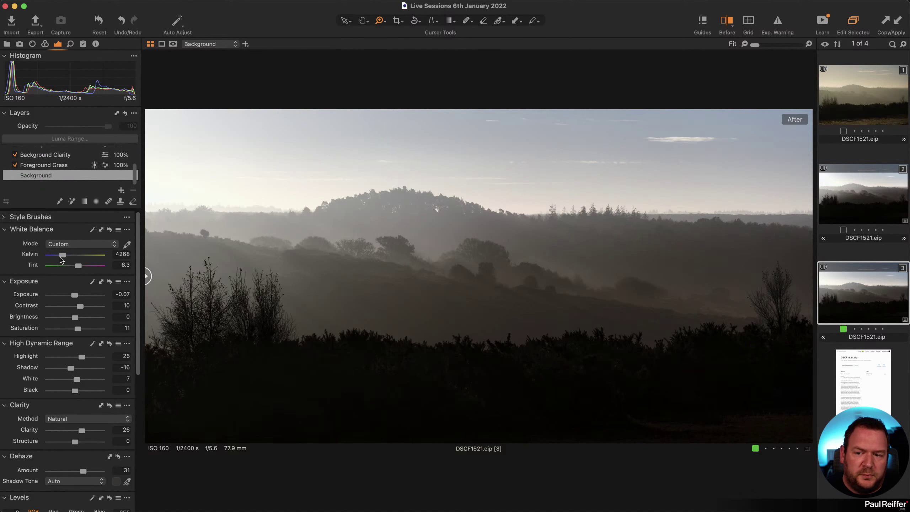
pyautogui.moveTo(61, 259)
pyautogui.mouseDown()
pyautogui.moveTo(79, 267)
pyautogui.moveTo(64, 257)
pyautogui.mouseUp()
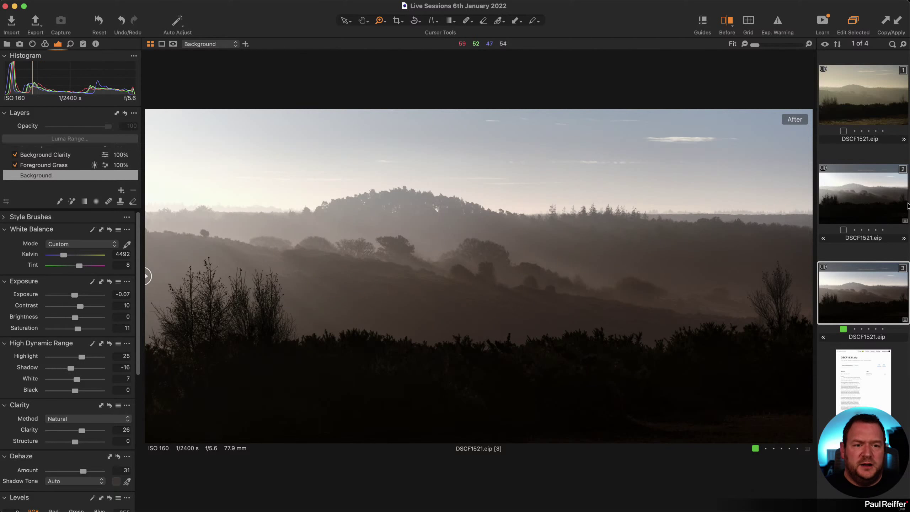
pyautogui.click(862, 203)
pyautogui.click(858, 292)
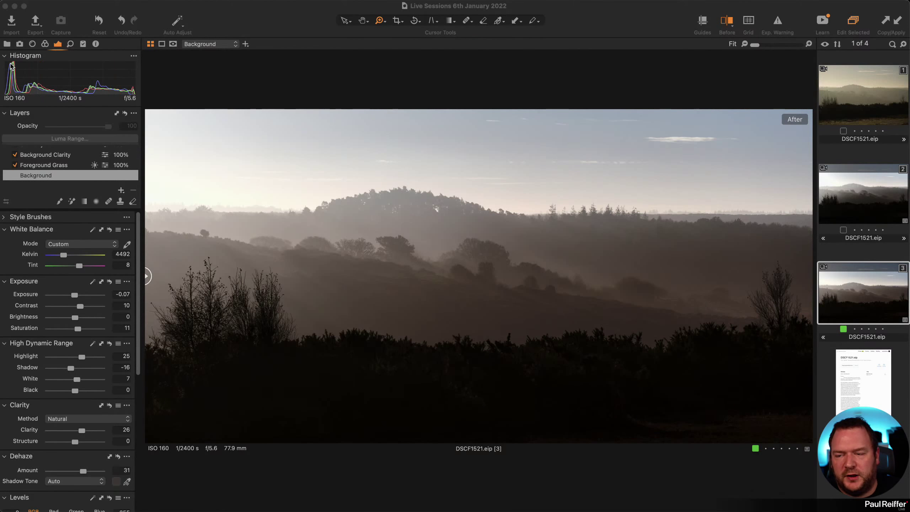
# - Review the London skyline and church interior photos in their user collections, and return to the misty landscape's collection
pyautogui.click(7, 43)
pyautogui.click(41, 132)
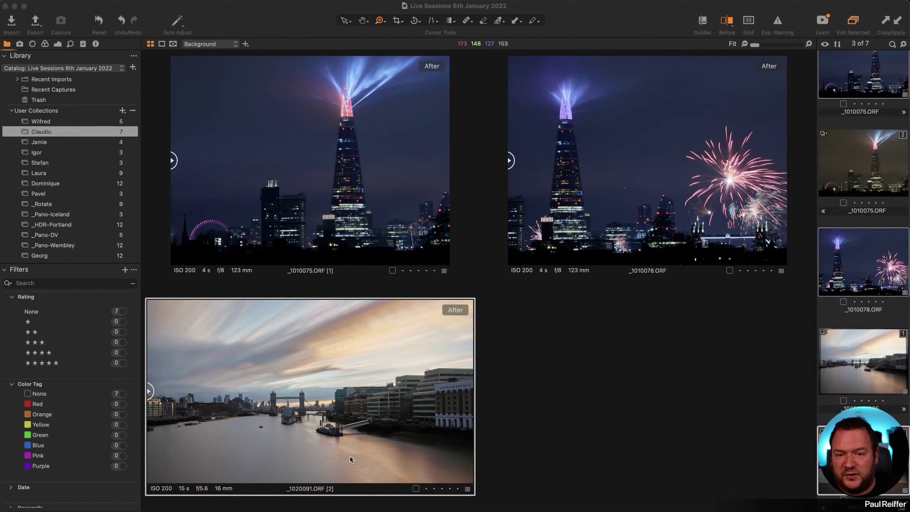
pyautogui.click(56, 123)
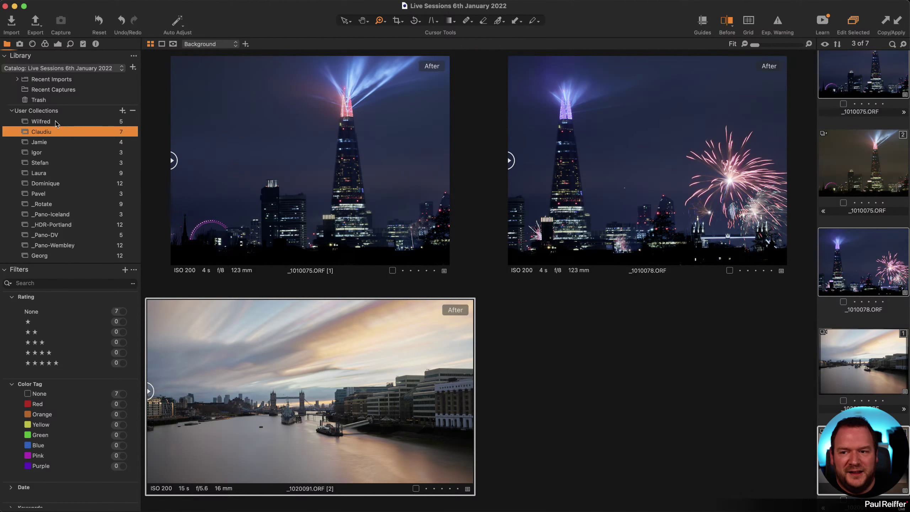
pyautogui.click(56, 122)
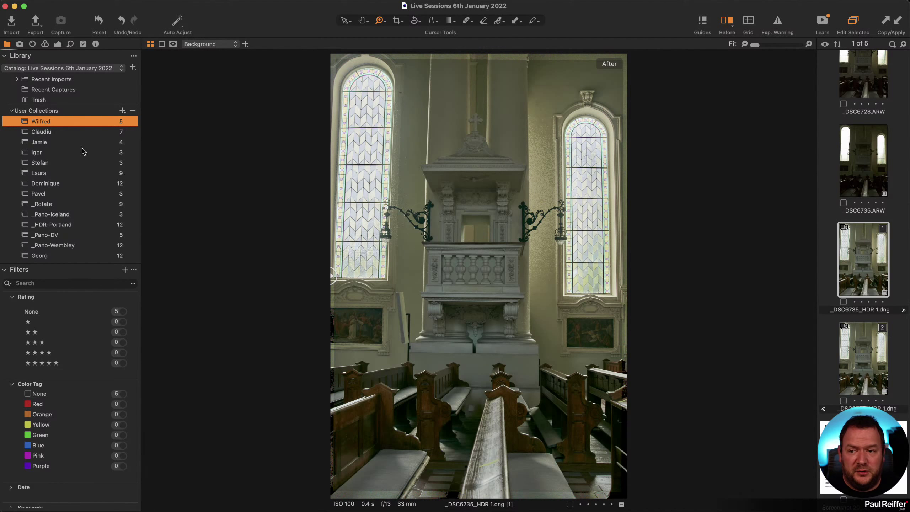
pyautogui.click(64, 143)
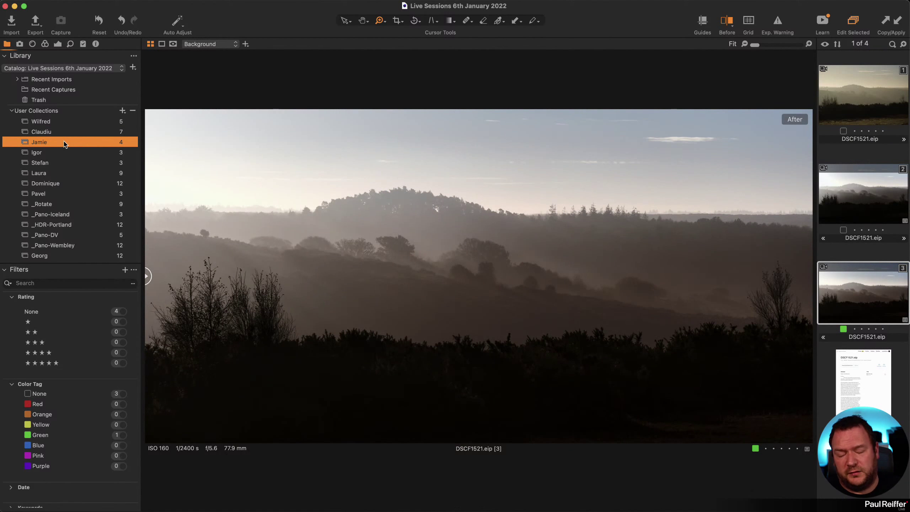